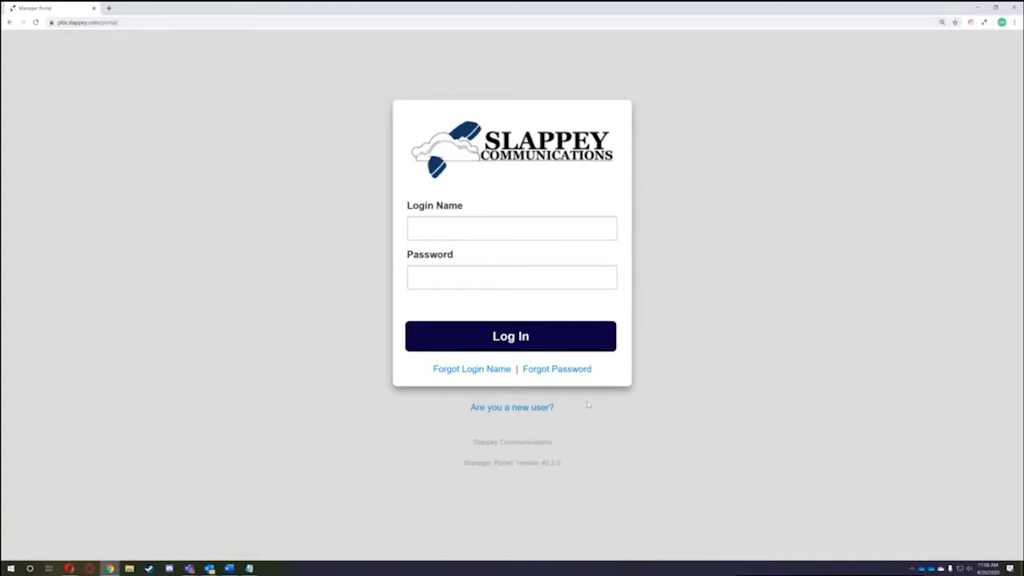
- Fill in the extension's login name from the saved autofill suggestion
{"action": "left_click", "coordinate": [523, 230]}
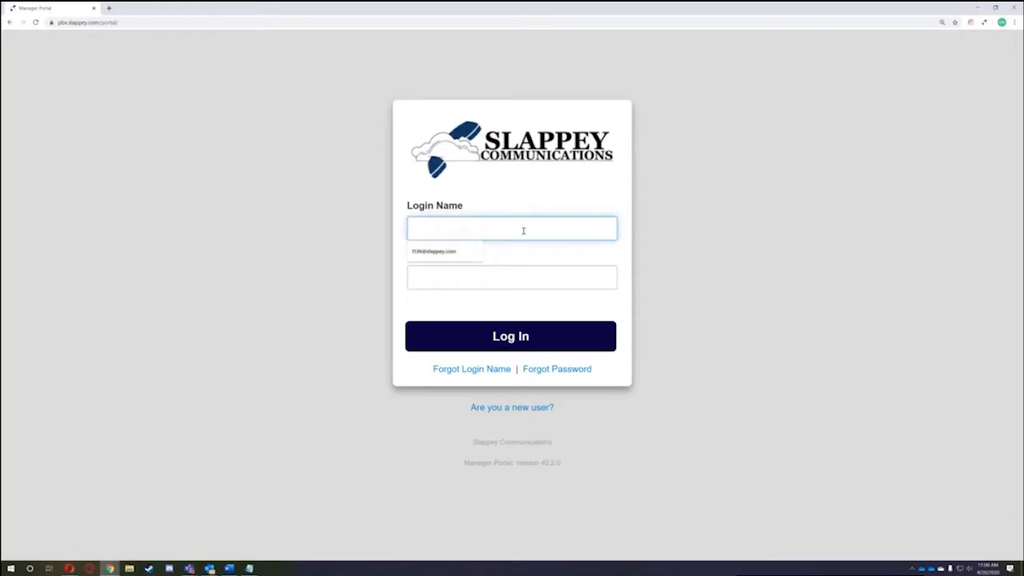
{"action": "key", "text": "Down"}
{"action": "key", "text": "Return"}
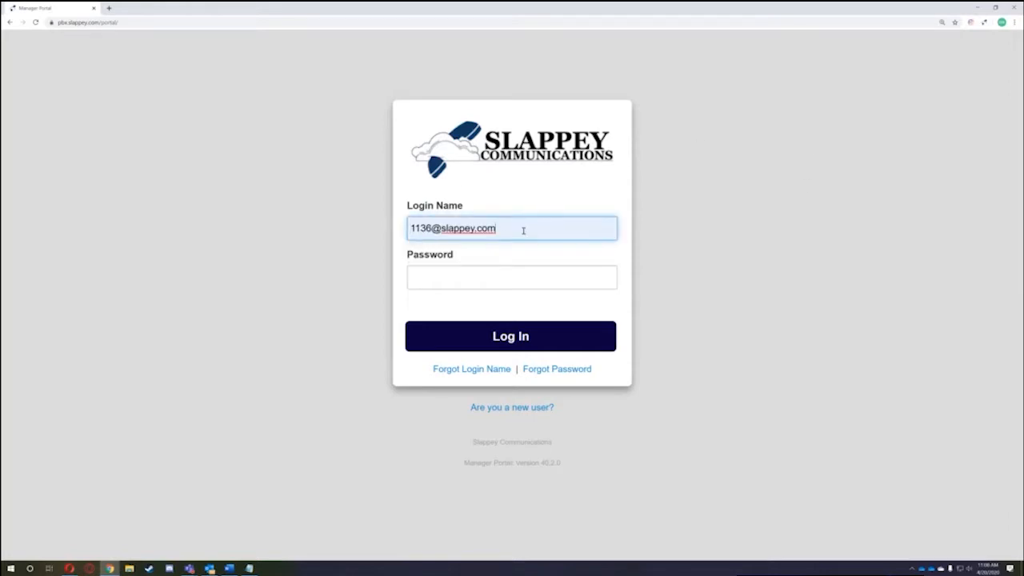
{"action": "left_click_drag", "start_coordinate": [410, 228], "coordinate": [432, 229]}
{"action": "left_click", "coordinate": [455, 229]}
{"action": "left_click_drag", "start_coordinate": [433, 228], "coordinate": [373, 219]}
{"action": "left_click", "coordinate": [512, 223]}
{"action": "left_click", "coordinate": [379, 265]}
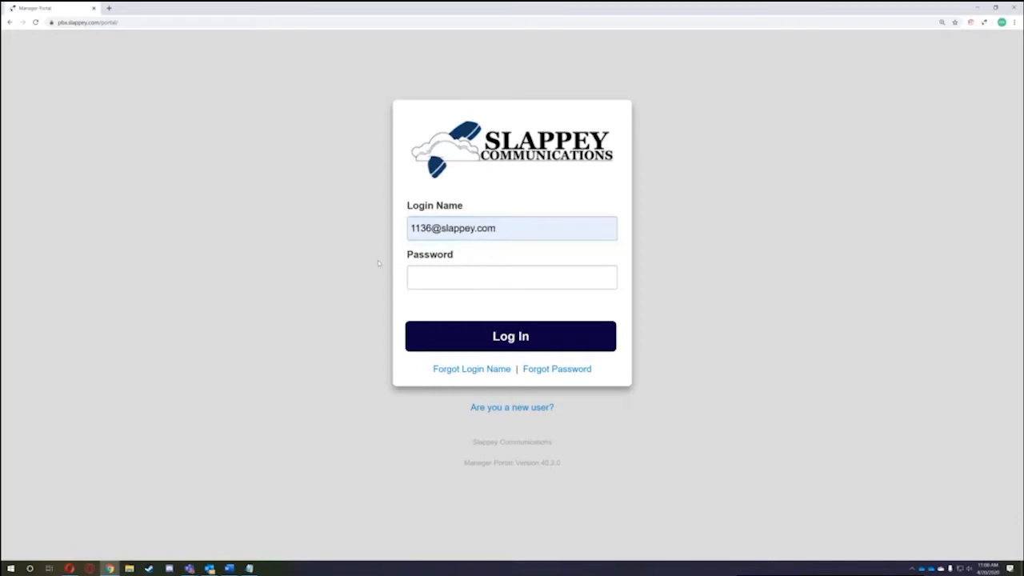
{"action": "left_click_drag", "start_coordinate": [520, 226], "coordinate": [396, 228]}
{"action": "left_click", "coordinate": [526, 222]}
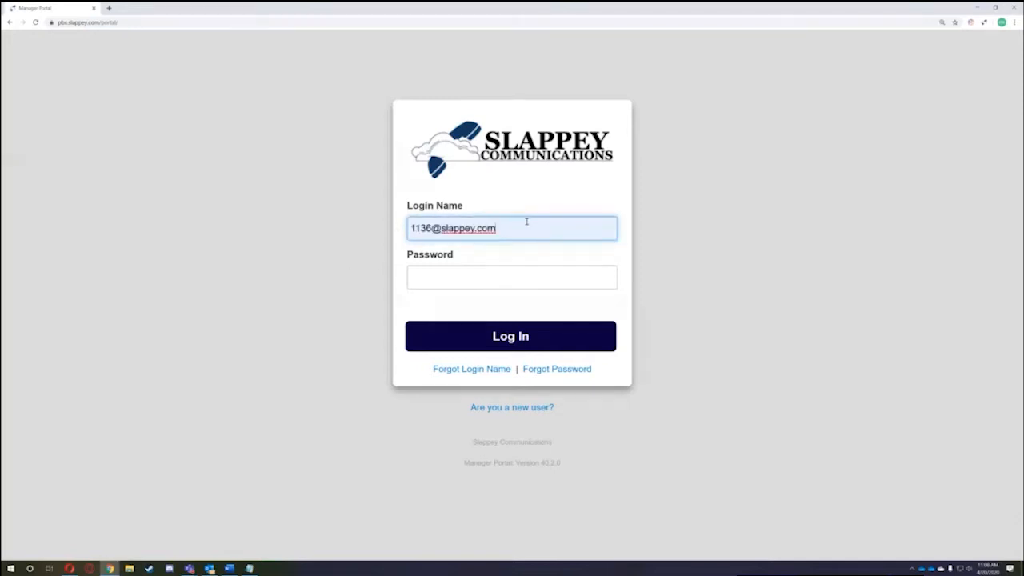
{"action": "left_click_drag", "start_coordinate": [528, 227], "coordinate": [408, 232]}
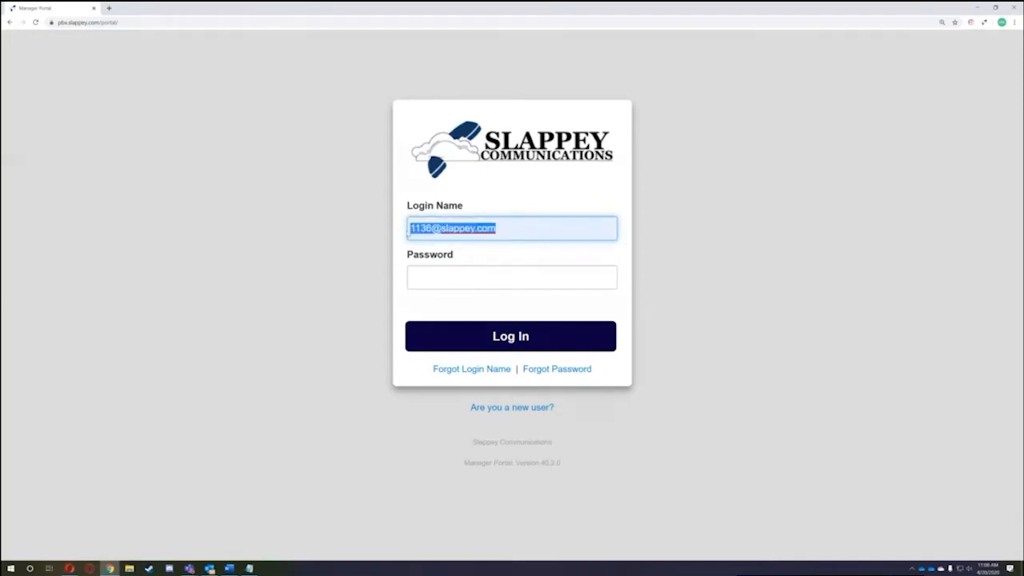
{"action": "left_click", "coordinate": [520, 227]}
{"action": "triple_click", "coordinate": [516, 235]}
{"action": "left_click", "coordinate": [524, 234]}
- Enter the account password and sign in to the portal
{"action": "left_click", "coordinate": [486, 279]}
{"action": "type", "text": "•••••••••••"}
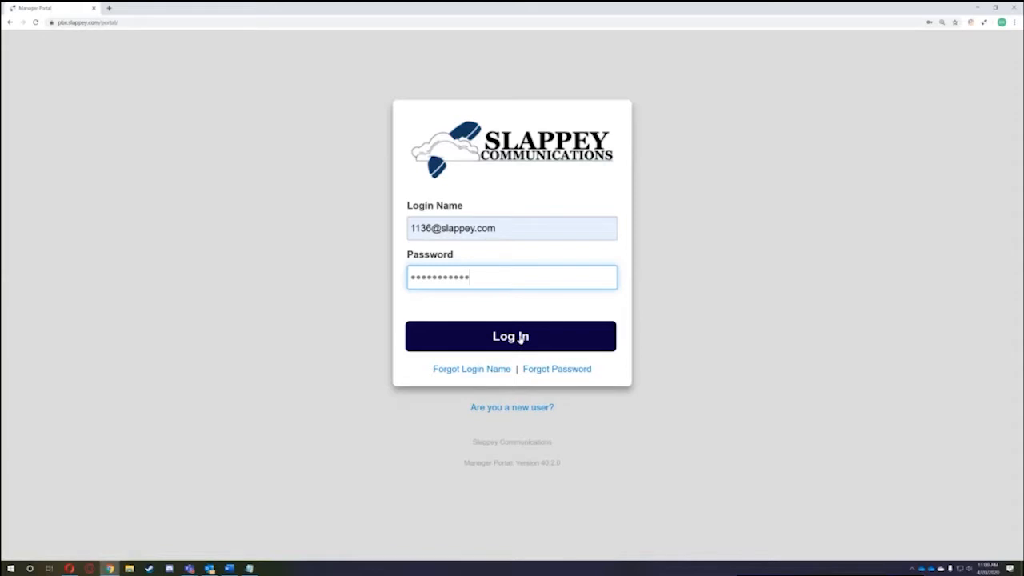
{"action": "left_click_drag", "start_coordinate": [412, 228], "coordinate": [513, 236]}
{"action": "left_click", "coordinate": [513, 237]}
{"action": "left_click", "coordinate": [507, 277]}
{"action": "left_click", "coordinate": [511, 340]}
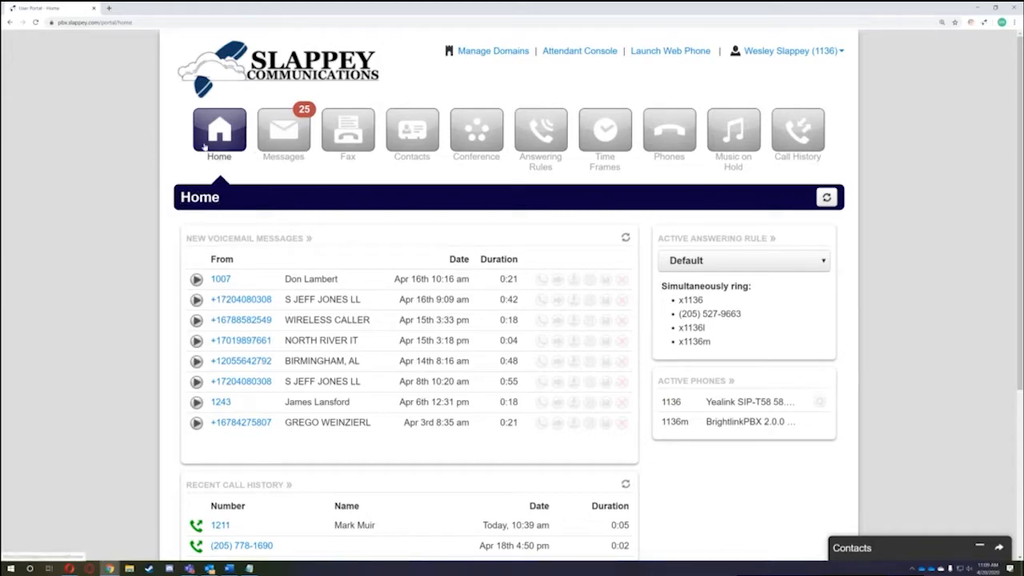
- View the voicemail Messages page, then go back to the Home dashboard
{"action": "left_click", "coordinate": [266, 136]}
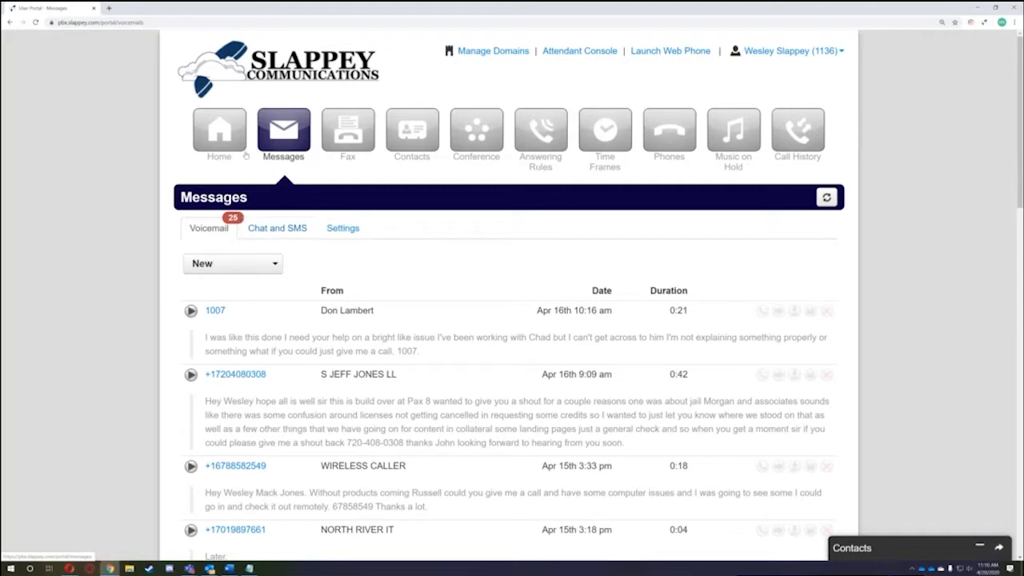
{"action": "left_click", "coordinate": [202, 133]}
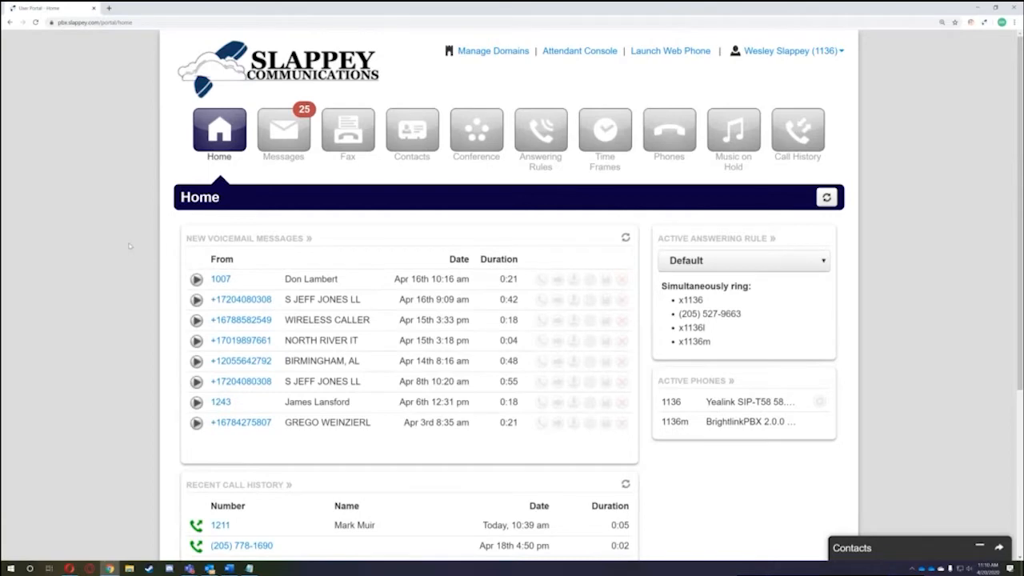
{"action": "scroll", "coordinate": [120, 246], "scroll_direction": "down", "scroll_amount": 2}
{"action": "scroll", "coordinate": [119, 244], "scroll_direction": "down", "scroll_amount": 1}
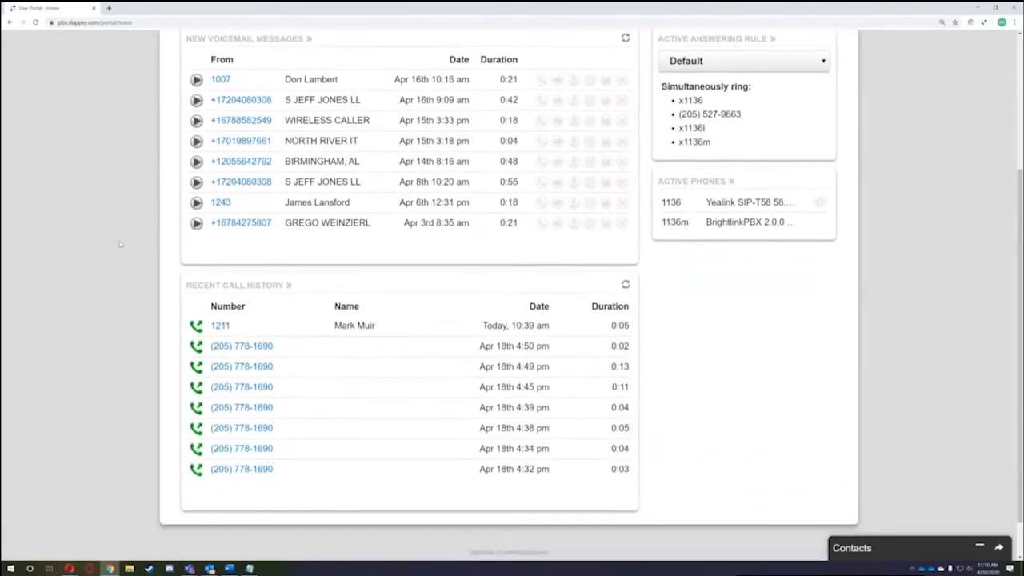
{"action": "scroll", "coordinate": [122, 243], "scroll_direction": "up", "scroll_amount": 1}
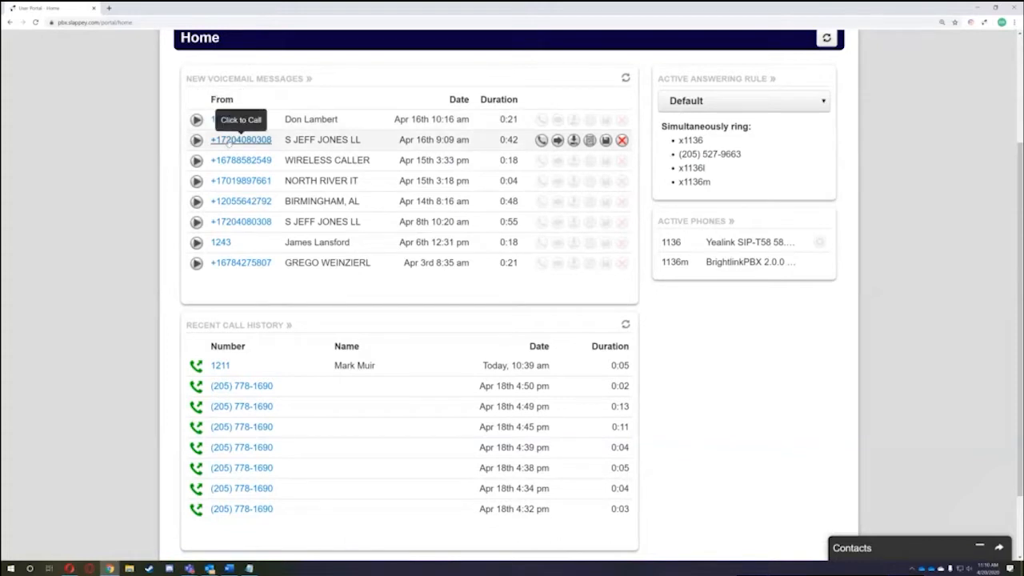
{"action": "left_click_drag", "start_coordinate": [286, 140], "coordinate": [362, 141]}
{"action": "left_click", "coordinate": [288, 160]}
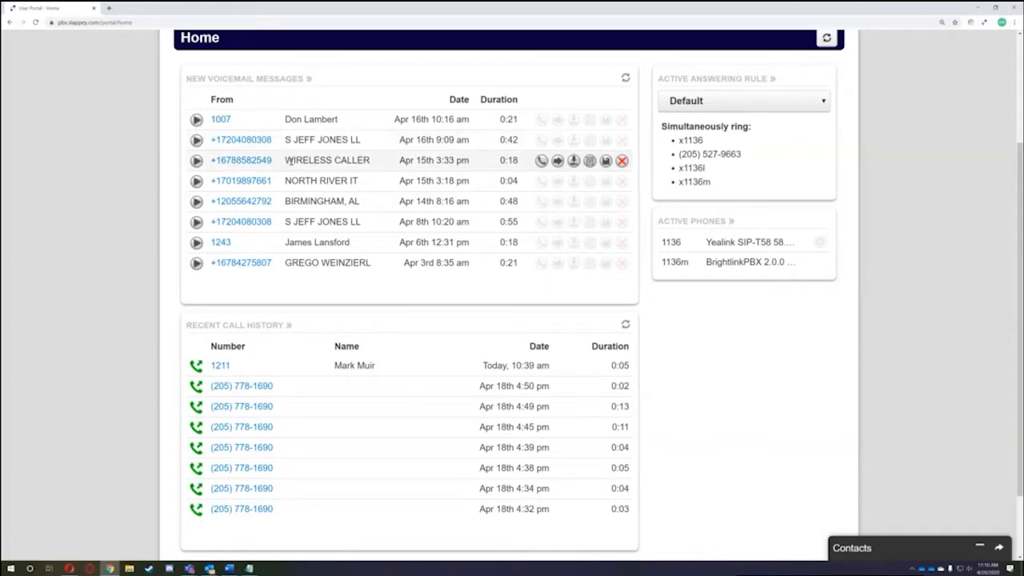
{"action": "left_click_drag", "start_coordinate": [289, 160], "coordinate": [383, 164]}
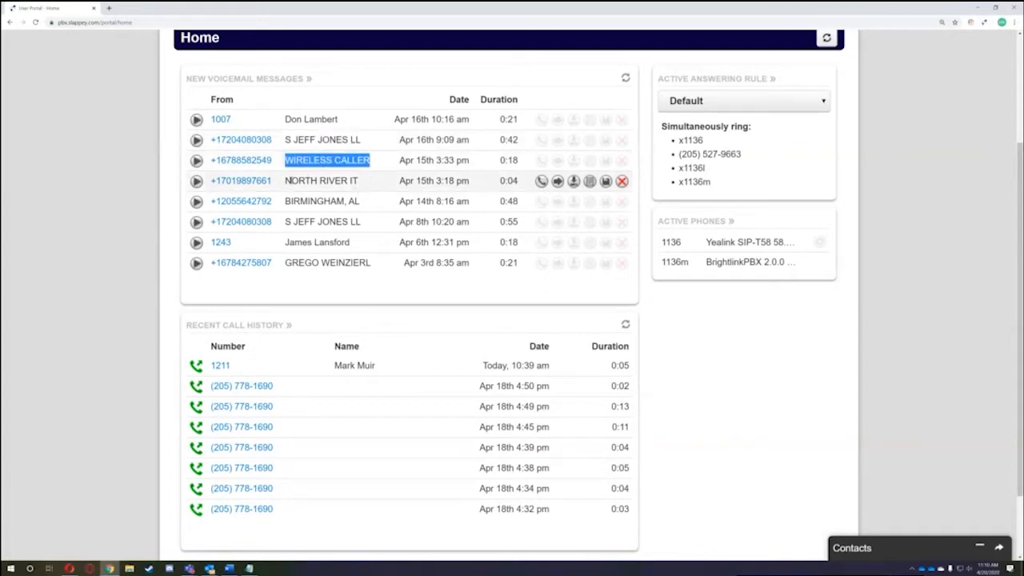
{"action": "left_click_drag", "start_coordinate": [286, 181], "coordinate": [374, 188]}
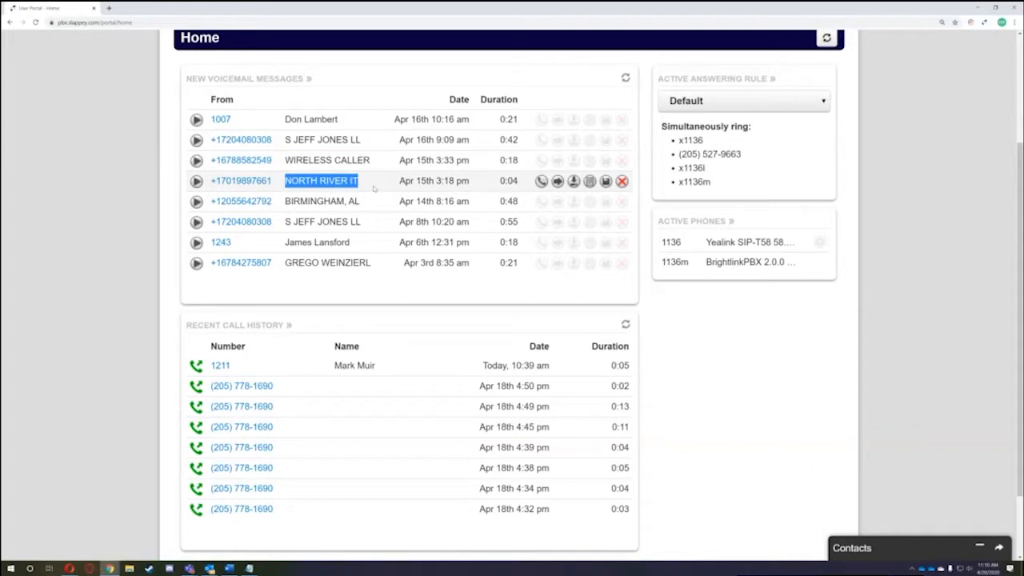
{"action": "left_click_drag", "start_coordinate": [286, 242], "coordinate": [358, 244]}
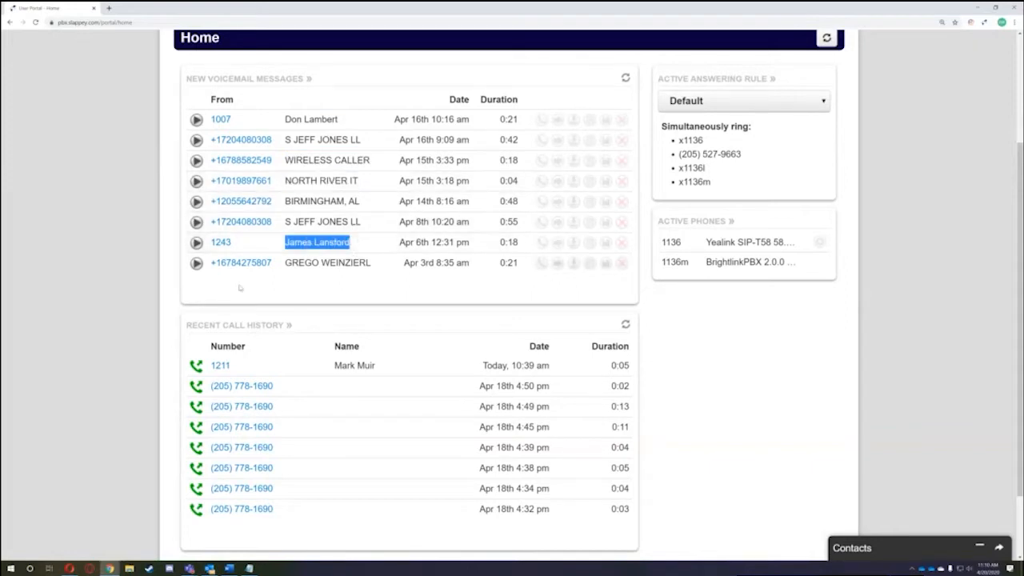
{"action": "left_click", "coordinate": [163, 233]}
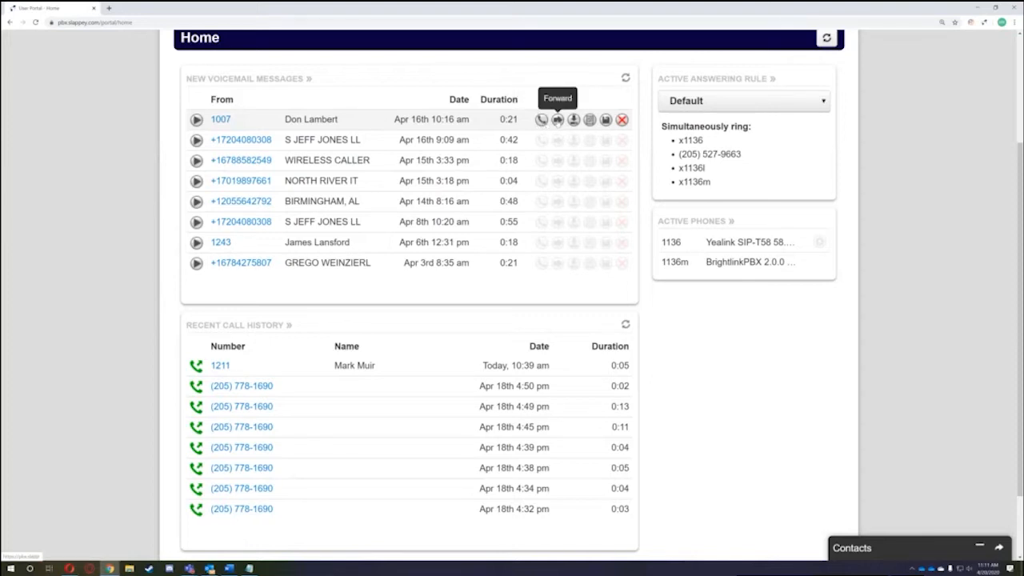
- Forward the newest voicemail, from extension 1007, to the colleague at extension 1243
{"action": "left_click", "coordinate": [558, 119]}
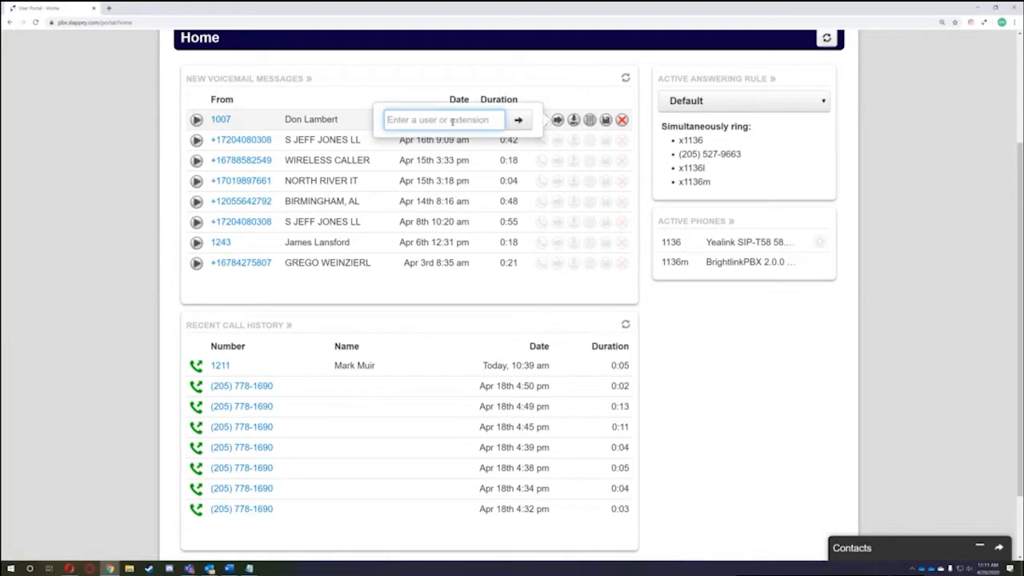
{"action": "left_click", "coordinate": [533, 96]}
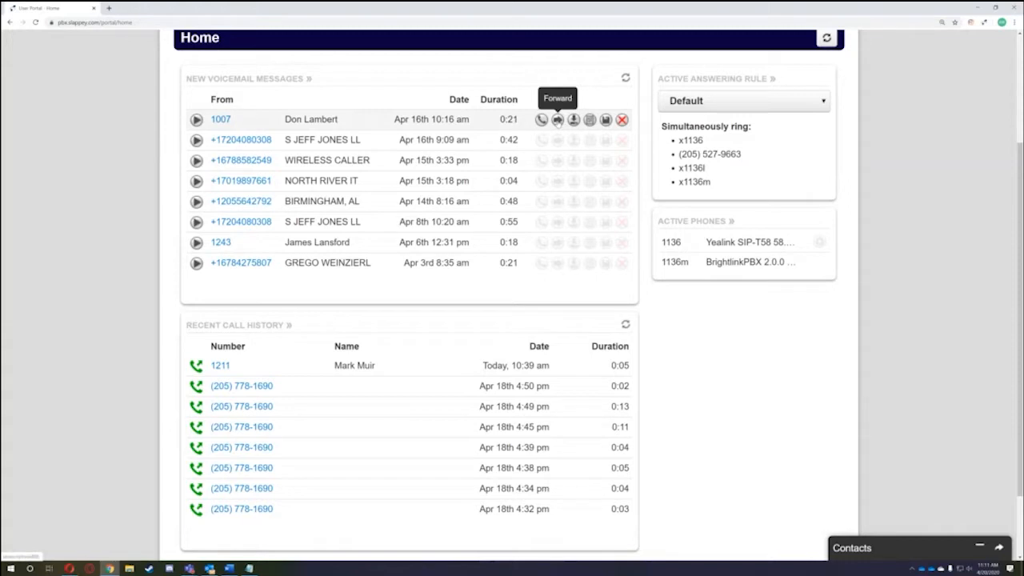
{"action": "left_click", "coordinate": [557, 120]}
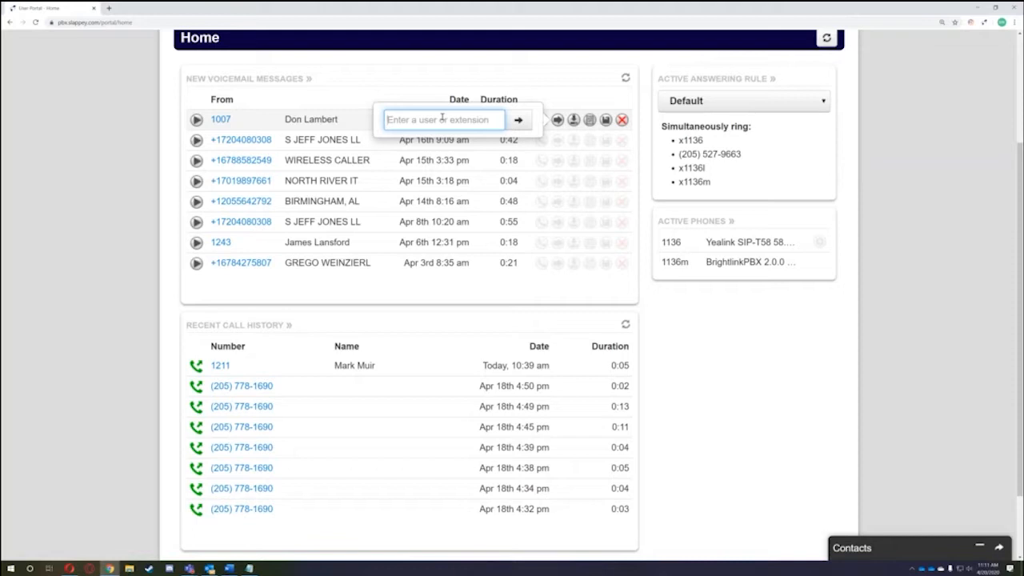
{"action": "type", "text": "1243"}
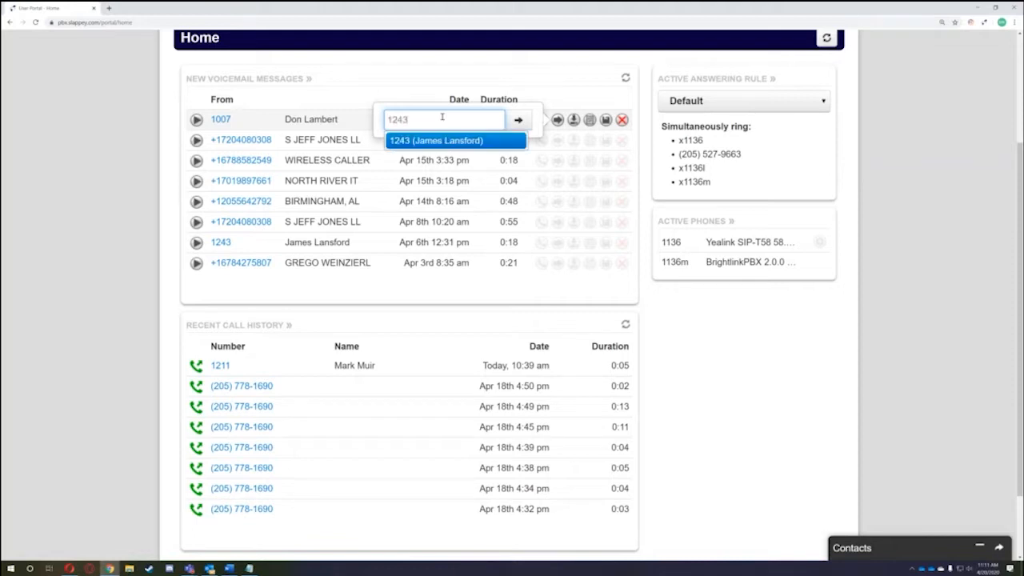
{"action": "key", "text": "BackSpace"}
{"action": "key", "text": "BackSpace"}
{"action": "key", "text": "BackSpace"}
{"action": "key", "text": "BackSpace"}
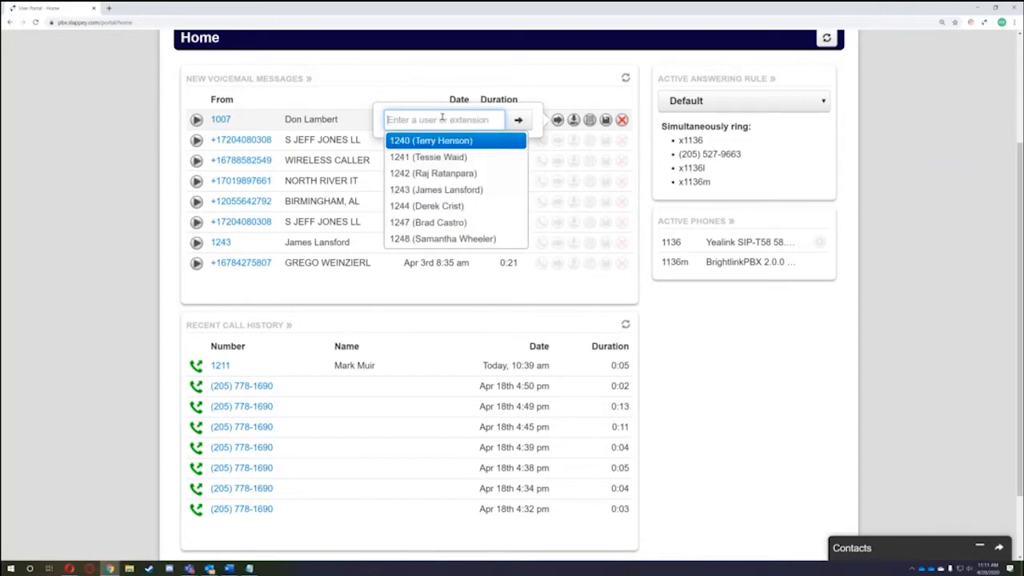
{"action": "type", "text": "James"}
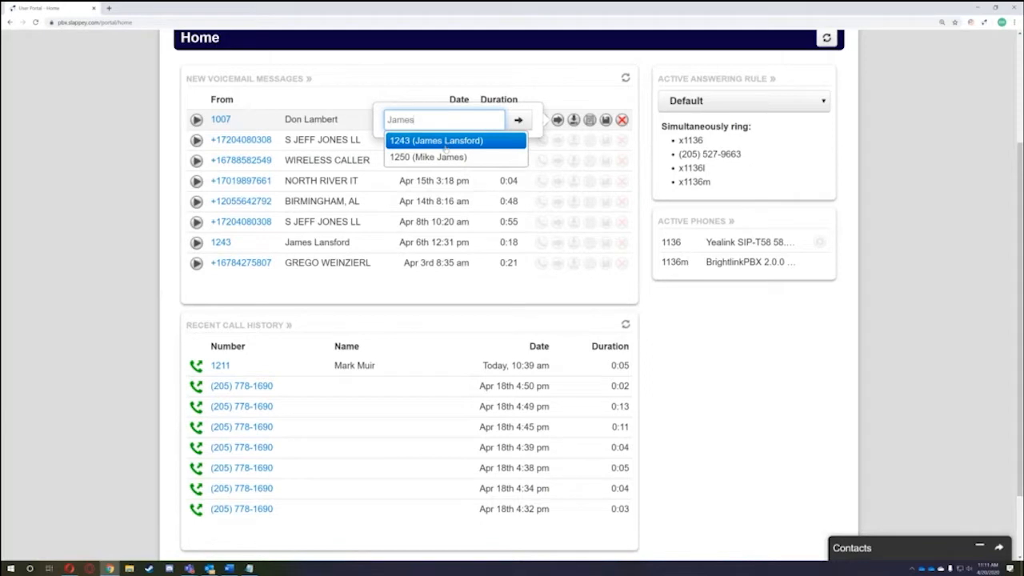
{"action": "left_click", "coordinate": [438, 140]}
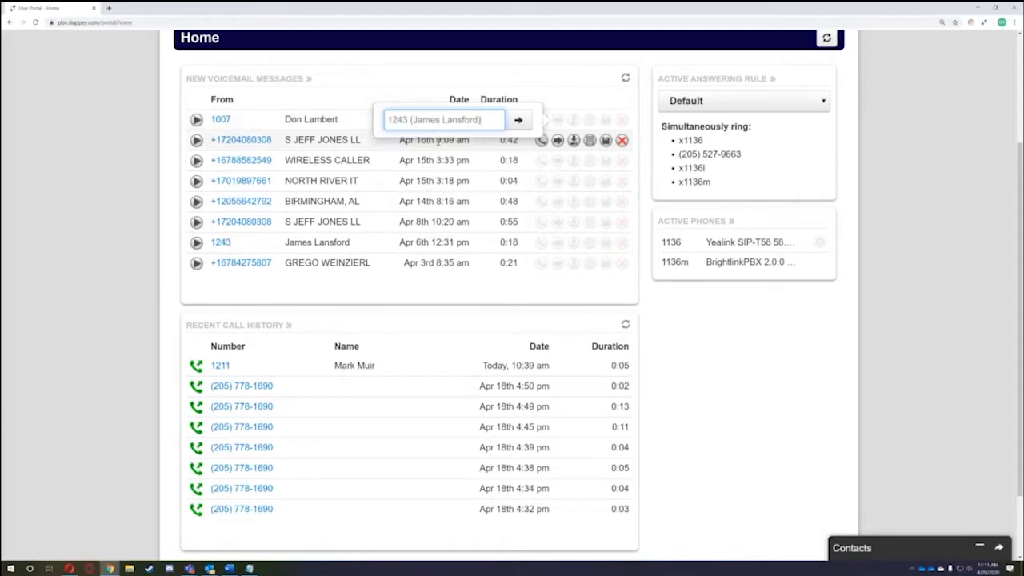
{"action": "left_click", "coordinate": [518, 121]}
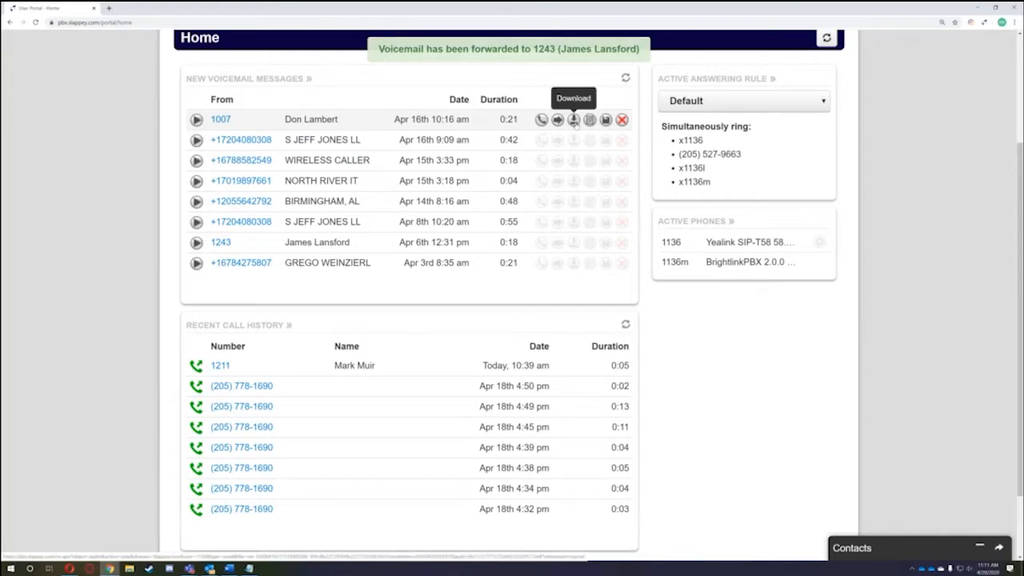
- Download the voicemail from 1007, then display its transcript beneath it in the list
{"action": "left_click", "coordinate": [574, 122]}
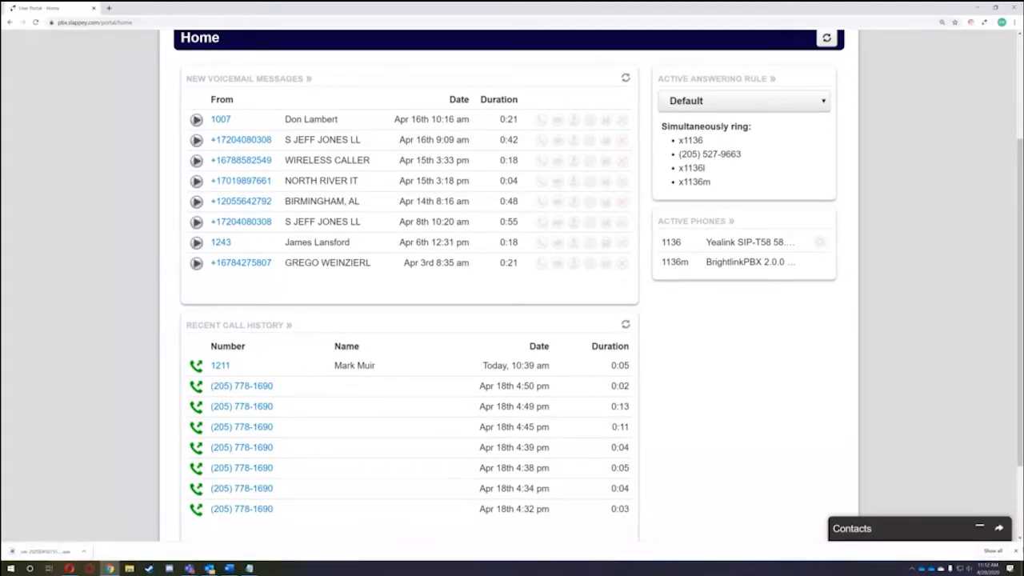
{"action": "left_click", "coordinate": [1016, 551]}
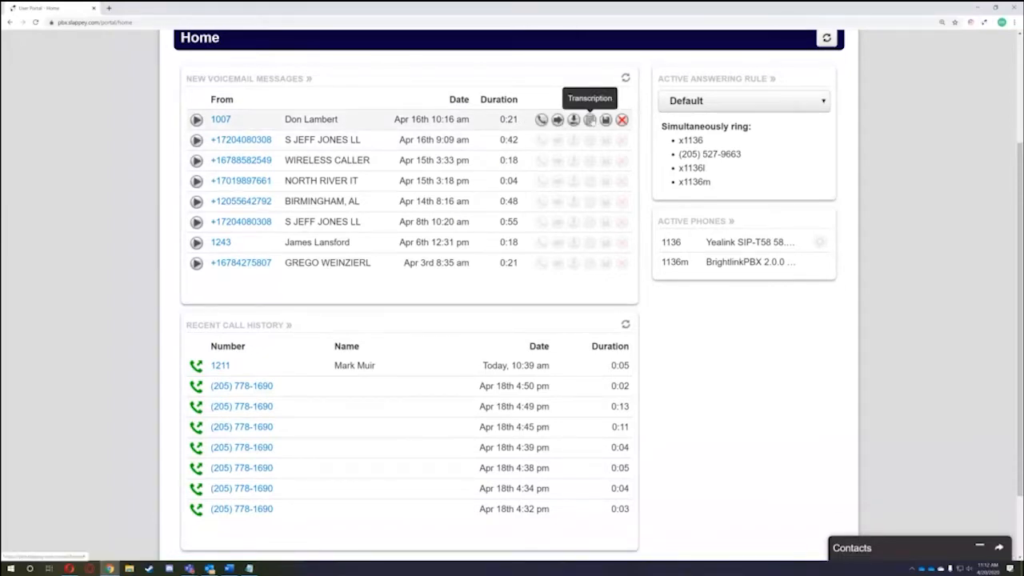
{"action": "left_click", "coordinate": [589, 119]}
{"action": "left_click_drag", "start_coordinate": [239, 176], "coordinate": [201, 160]}
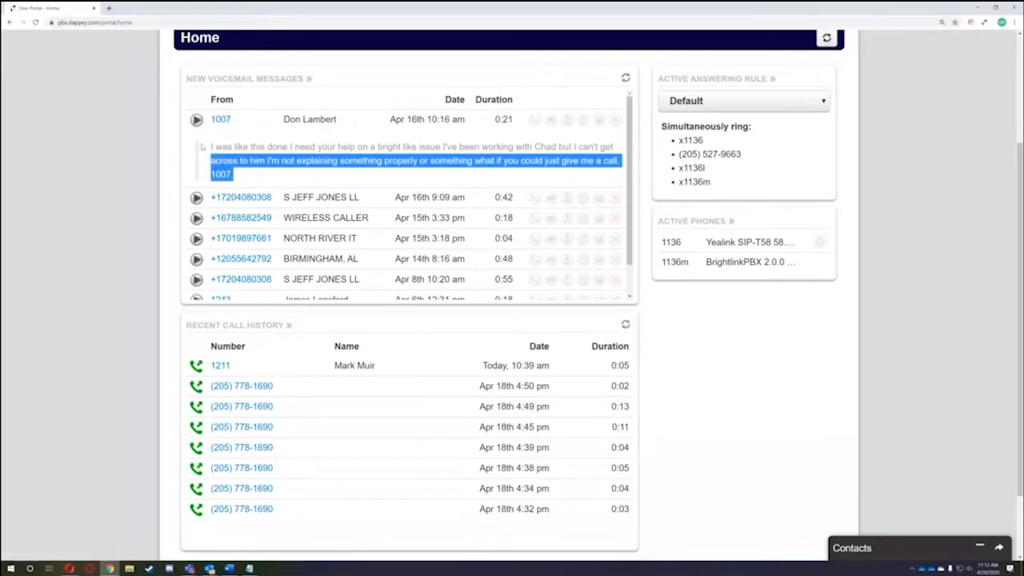
{"action": "left_click", "coordinate": [217, 151]}
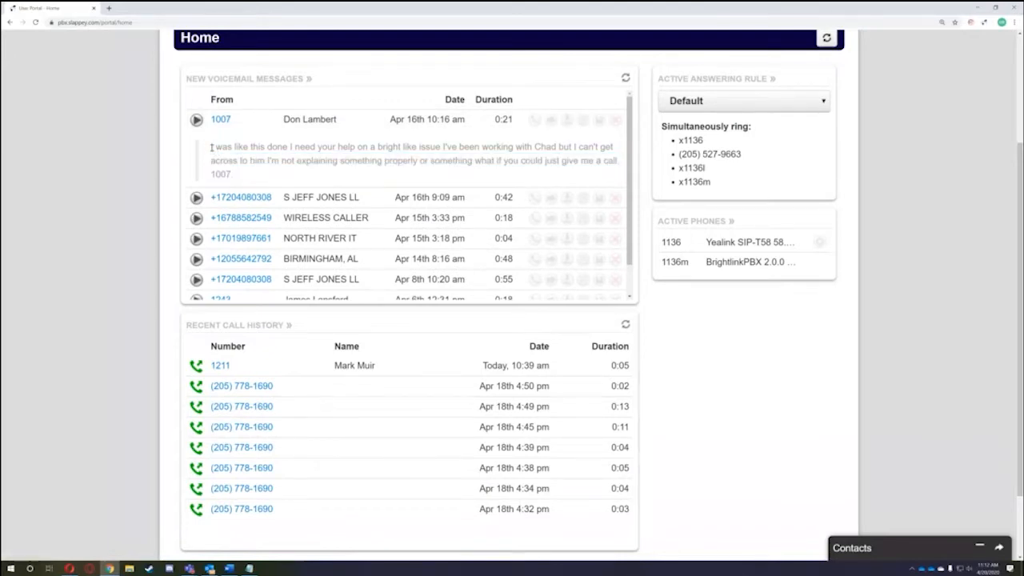
{"action": "left_click_drag", "start_coordinate": [211, 148], "coordinate": [237, 176]}
{"action": "left_click", "coordinate": [237, 175]}
{"action": "left_click_drag", "start_coordinate": [238, 176], "coordinate": [209, 146]}
{"action": "left_click", "coordinate": [224, 158]}
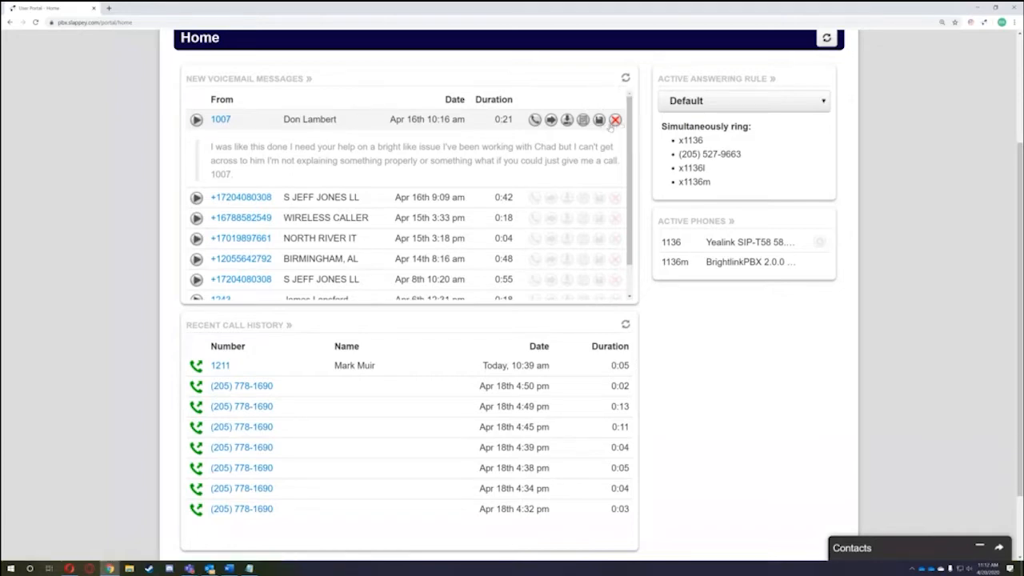
{"action": "scroll", "coordinate": [617, 123], "scroll_direction": "up", "scroll_amount": 2}
{"action": "left_click", "coordinate": [615, 279]}
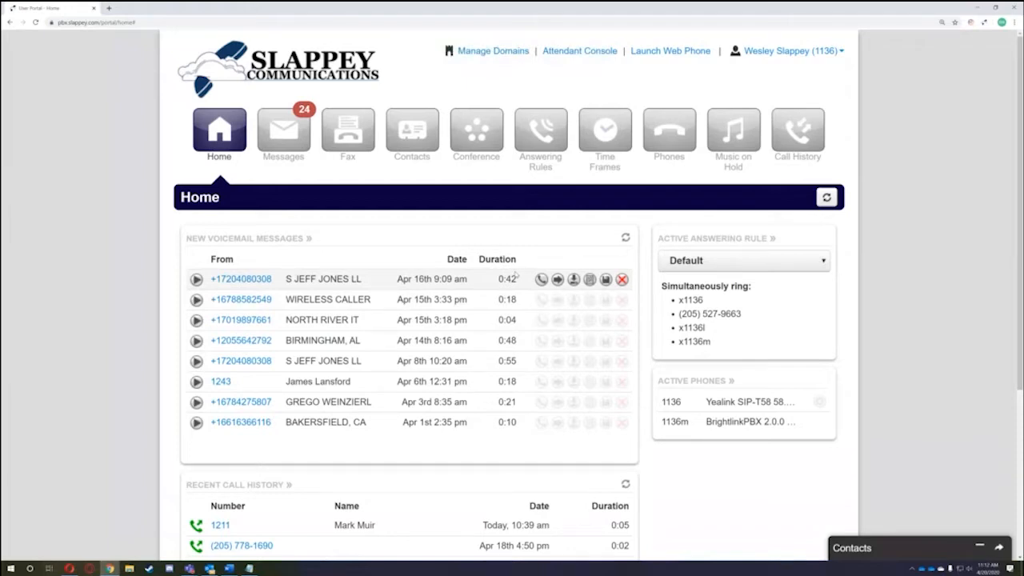
{"action": "scroll", "coordinate": [518, 276], "scroll_direction": "down", "scroll_amount": 1}
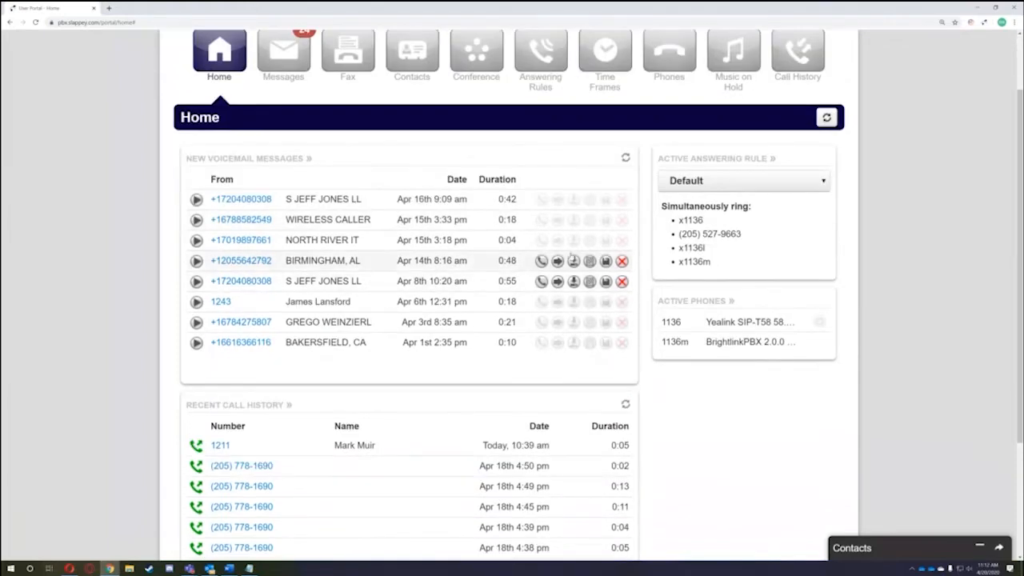
{"action": "scroll", "coordinate": [480, 327], "scroll_direction": "down", "scroll_amount": 2}
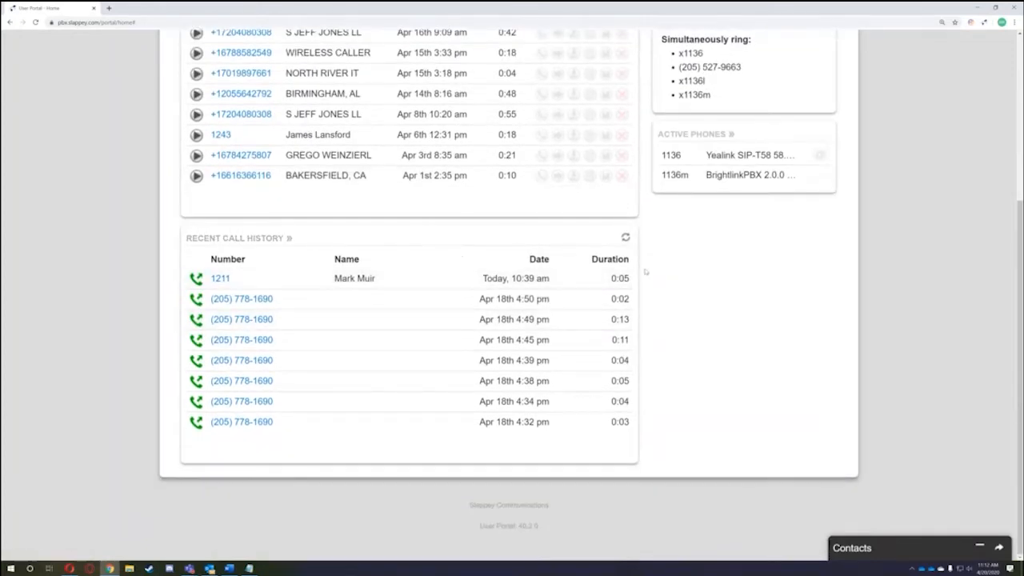
{"action": "scroll", "coordinate": [320, 376], "scroll_direction": "up", "scroll_amount": 2}
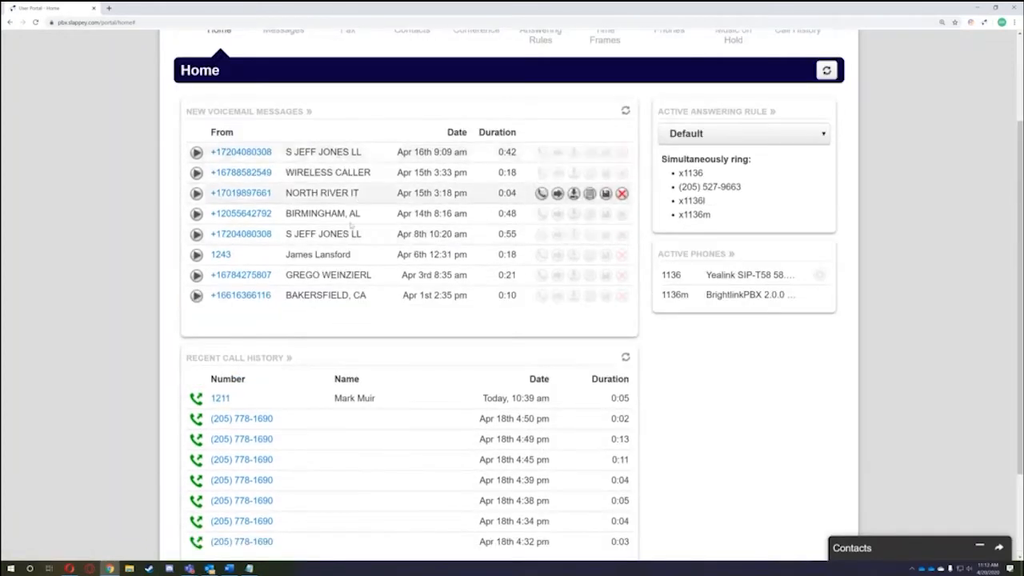
{"action": "scroll", "coordinate": [322, 368], "scroll_direction": "down", "scroll_amount": 2}
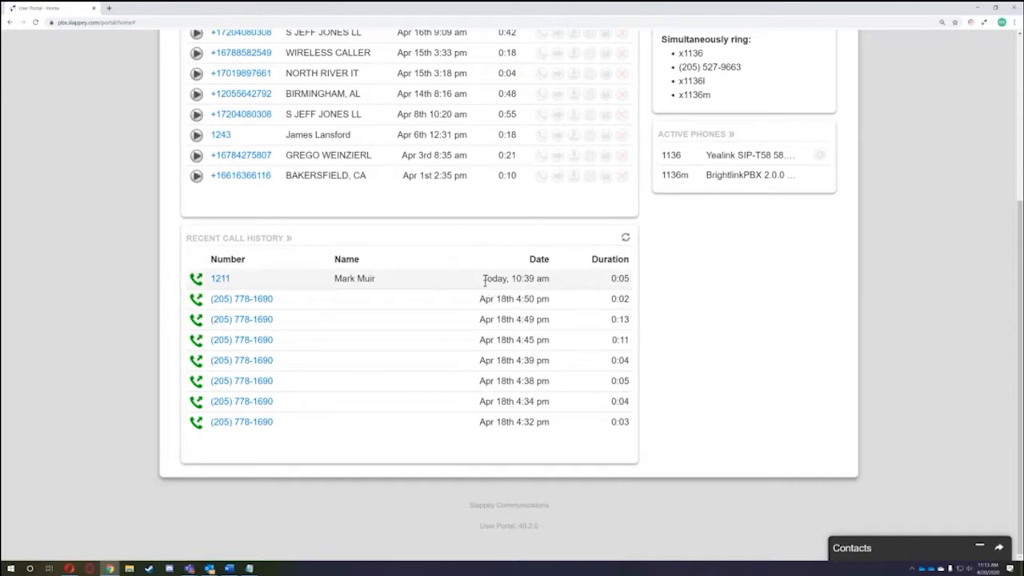
{"action": "left_click_drag", "start_coordinate": [483, 280], "coordinate": [644, 286]}
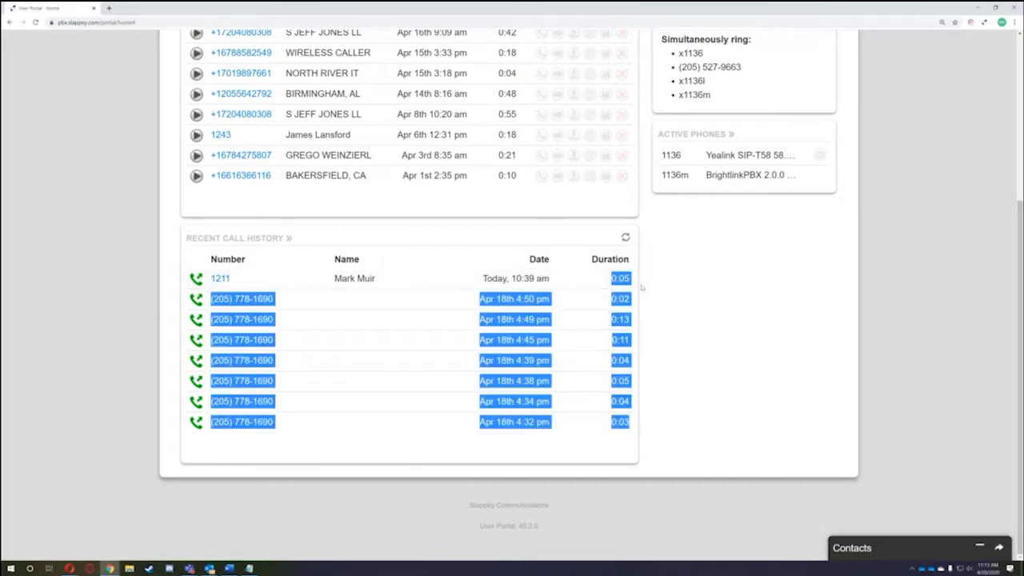
{"action": "left_click", "coordinate": [677, 324]}
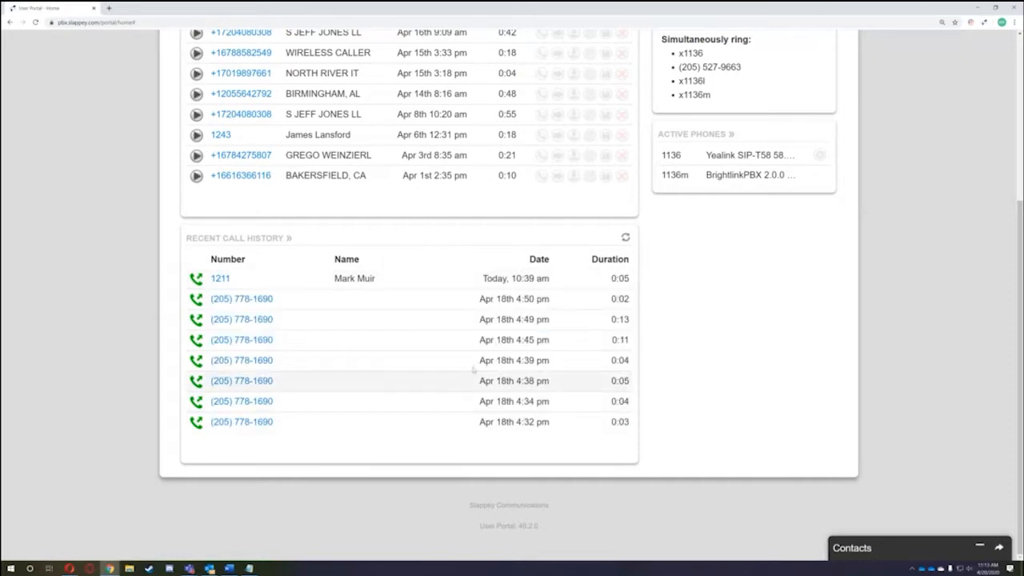
{"action": "scroll", "coordinate": [805, 397], "scroll_direction": "up", "scroll_amount": 2}
{"action": "scroll", "coordinate": [953, 446], "scroll_direction": "down", "scroll_amount": 3}
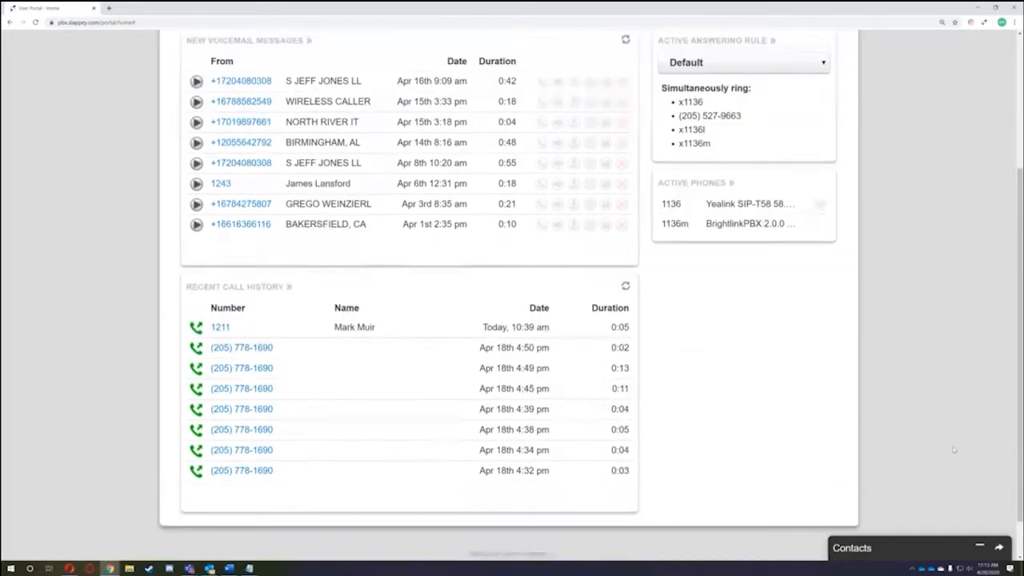
{"action": "scroll", "coordinate": [709, 121], "scroll_direction": "up", "scroll_amount": 2}
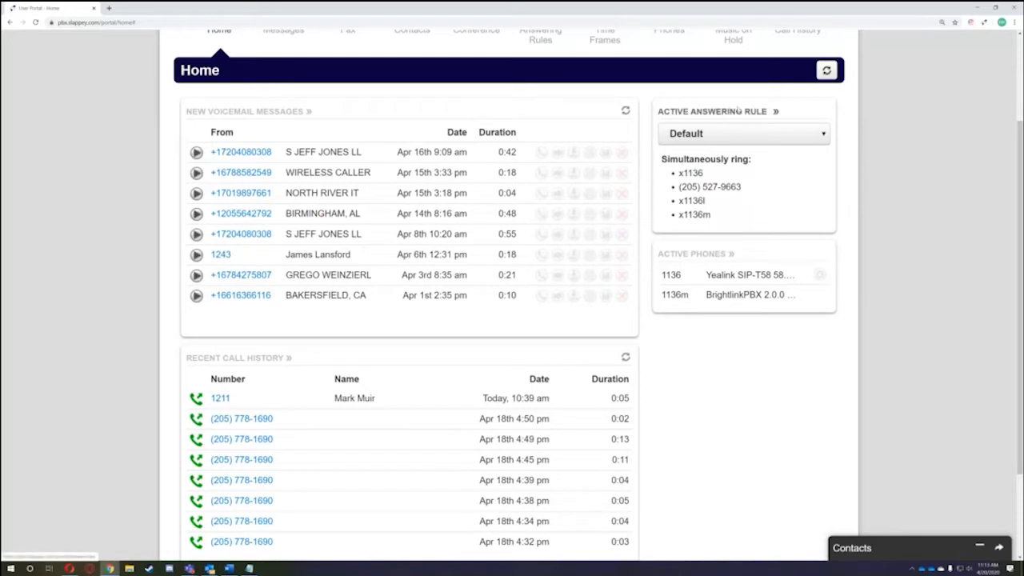
{"action": "left_click_drag", "start_coordinate": [679, 173], "coordinate": [678, 215]}
{"action": "left_click_drag", "start_coordinate": [742, 187], "coordinate": [677, 187]}
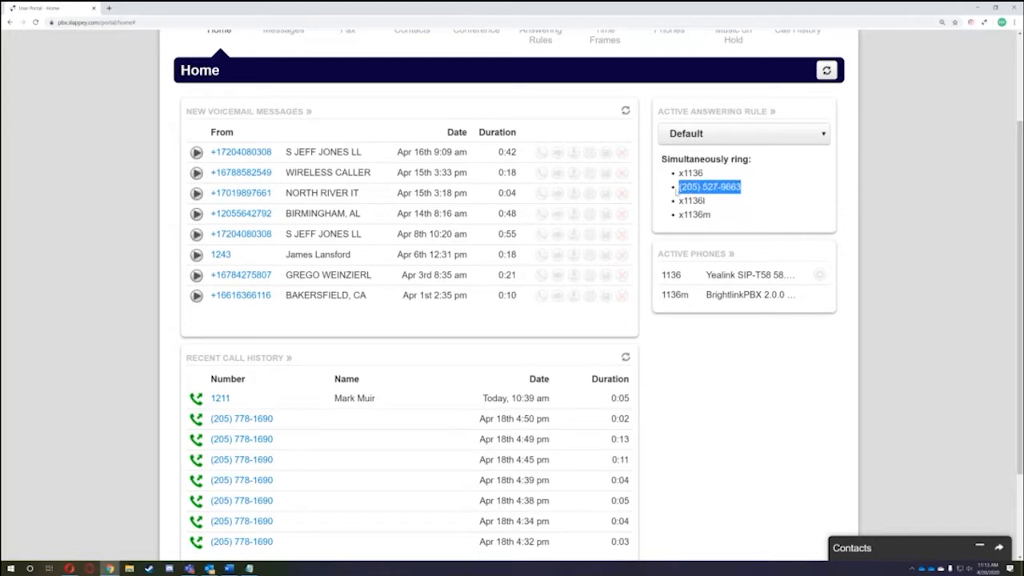
{"action": "left_click", "coordinate": [755, 345]}
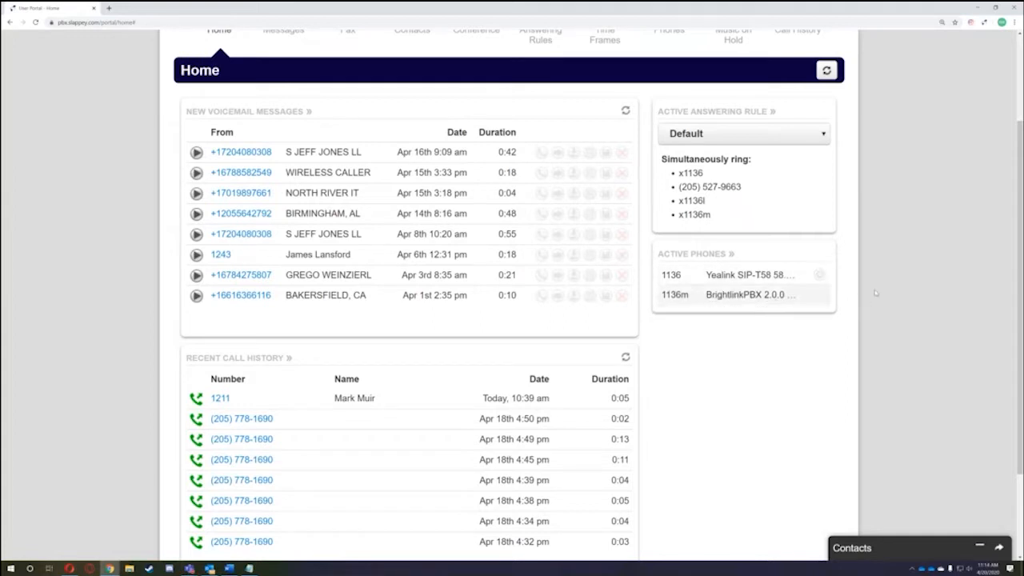
{"action": "scroll", "coordinate": [928, 300], "scroll_direction": "down", "scroll_amount": 1}
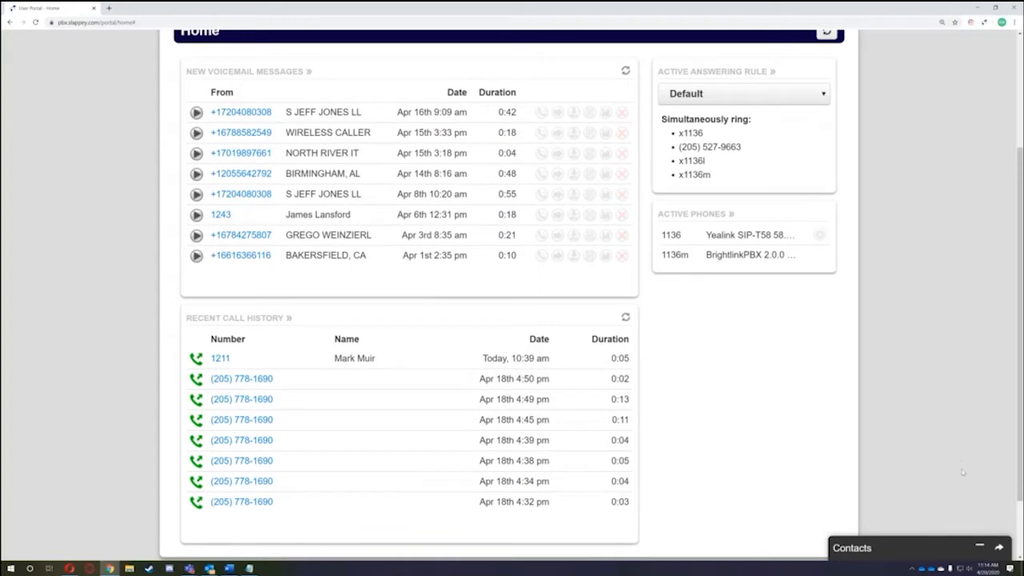
{"action": "scroll", "coordinate": [730, 354], "scroll_direction": "up", "scroll_amount": 1}
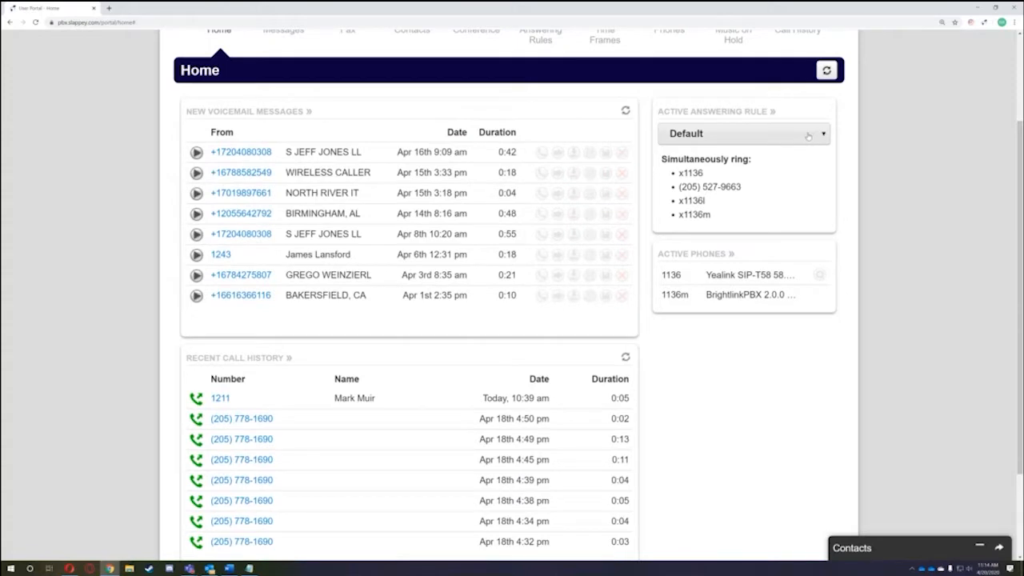
- Switch the active answering rule to Meeting, then Call Forward, then back to Default
{"action": "left_click", "coordinate": [674, 135]}
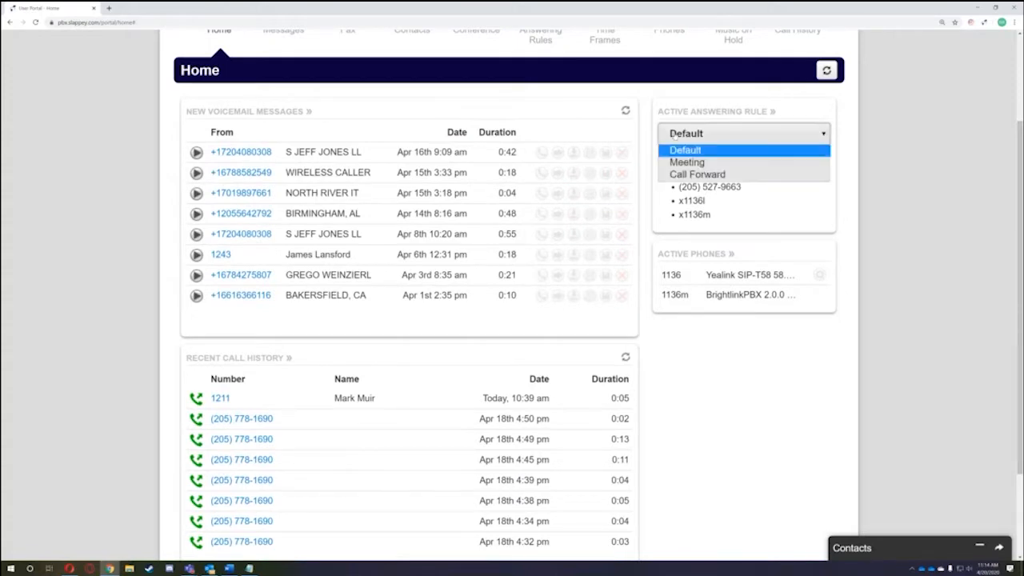
{"action": "left_click", "coordinate": [710, 163]}
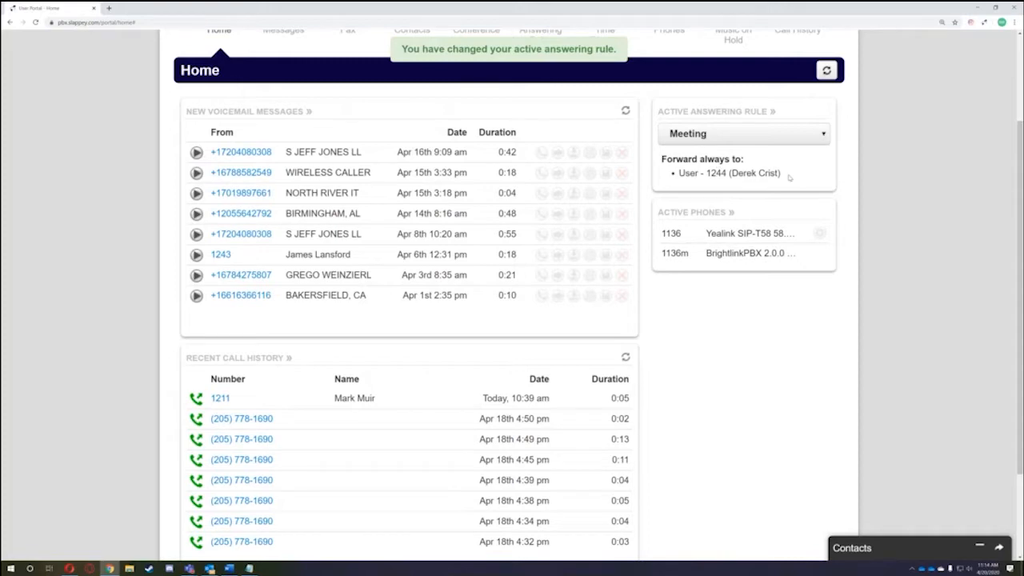
{"action": "left_click", "coordinate": [772, 136]}
{"action": "left_click", "coordinate": [743, 171]}
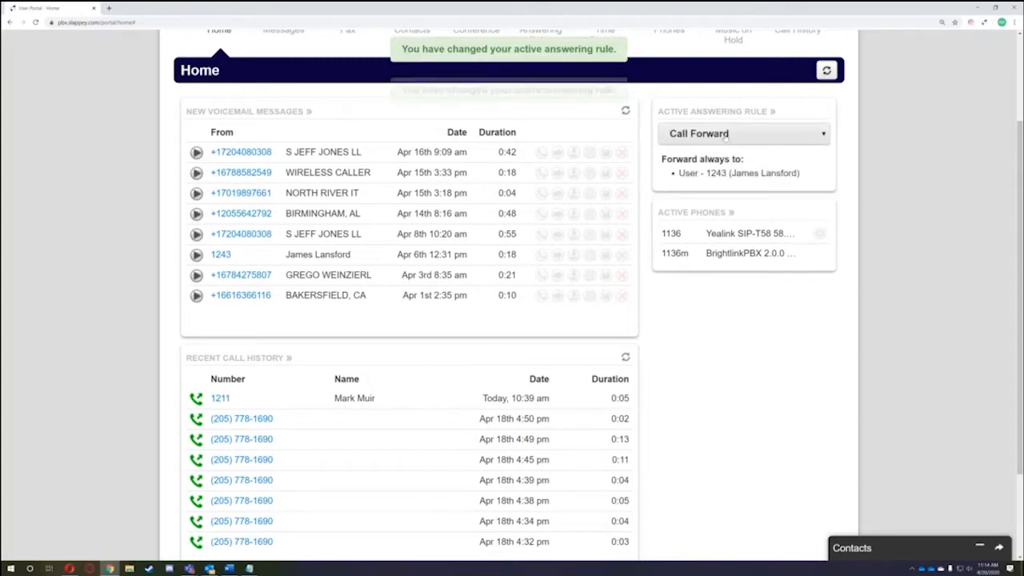
{"action": "left_click", "coordinate": [725, 137]}
{"action": "left_click", "coordinate": [704, 176]}
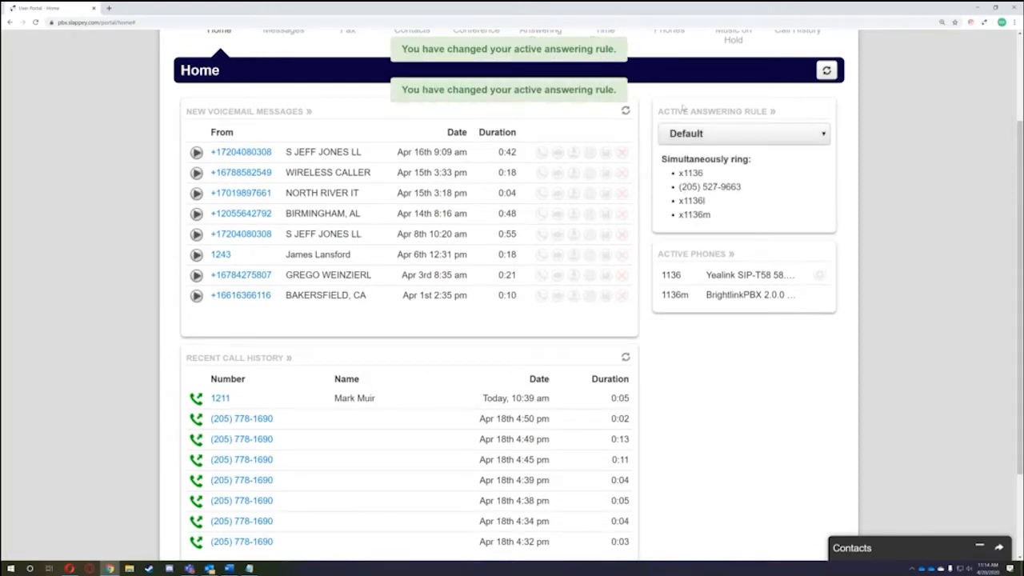
{"action": "scroll", "coordinate": [576, 255], "scroll_direction": "up", "scroll_amount": 1}
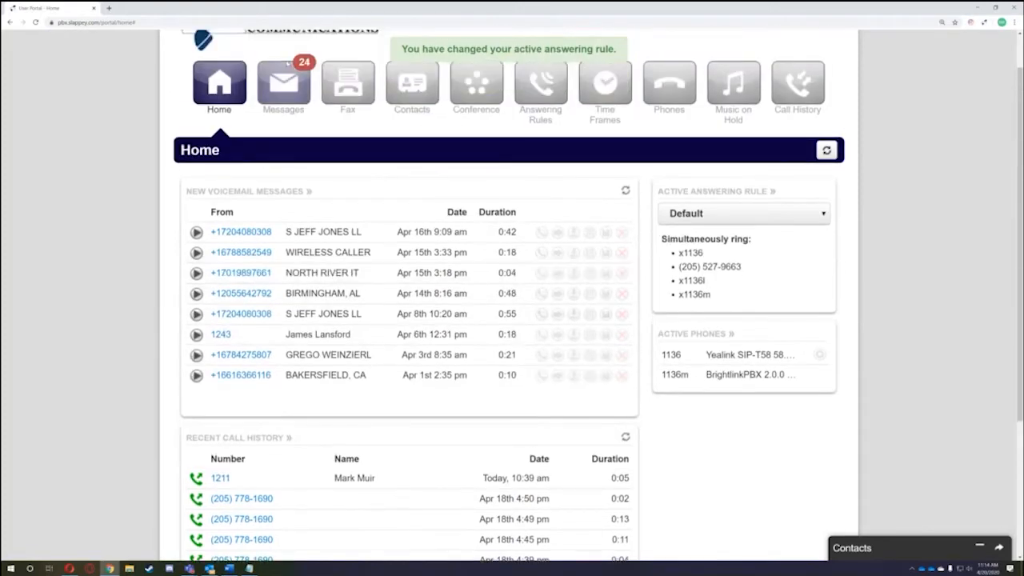
{"action": "scroll", "coordinate": [754, 252], "scroll_direction": "down", "scroll_amount": 1}
{"action": "scroll", "coordinate": [754, 251], "scroll_direction": "down", "scroll_amount": 1}
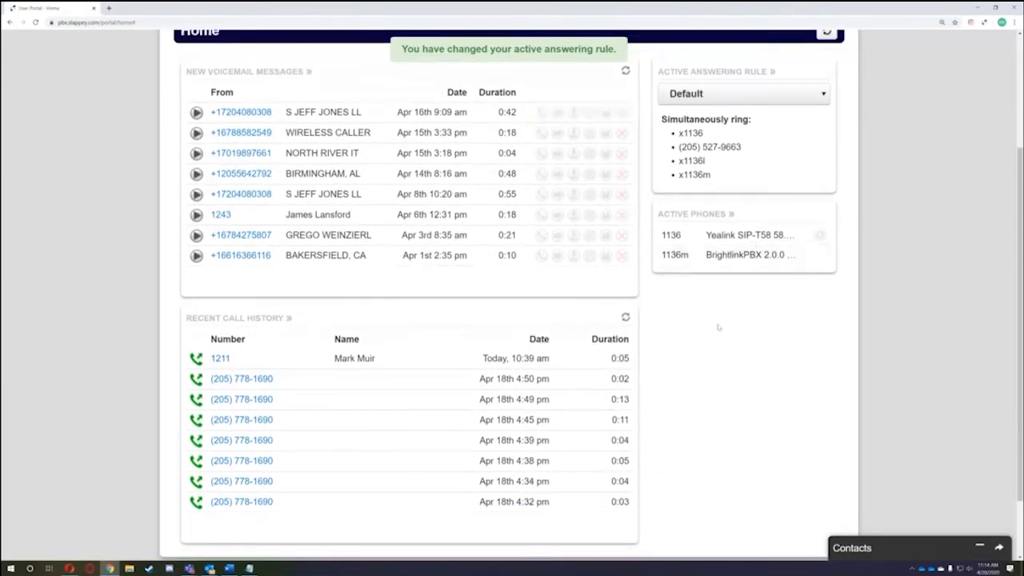
{"action": "scroll", "coordinate": [825, 367], "scroll_direction": "up", "scroll_amount": 2}
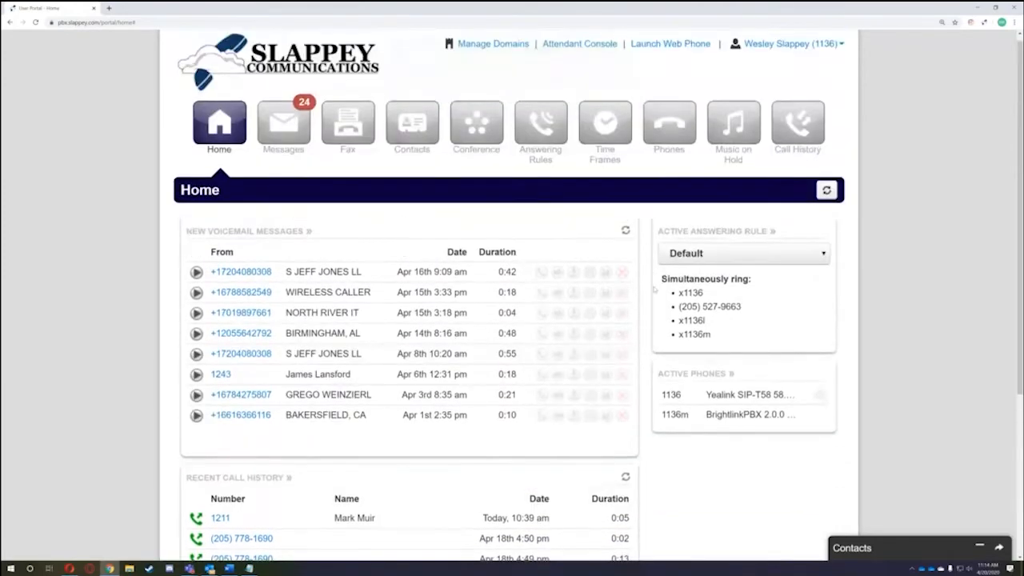
- Open Messages and browse the New voicemail folder's transcribed messages to the bottom of the list
{"action": "left_click", "coordinate": [294, 137]}
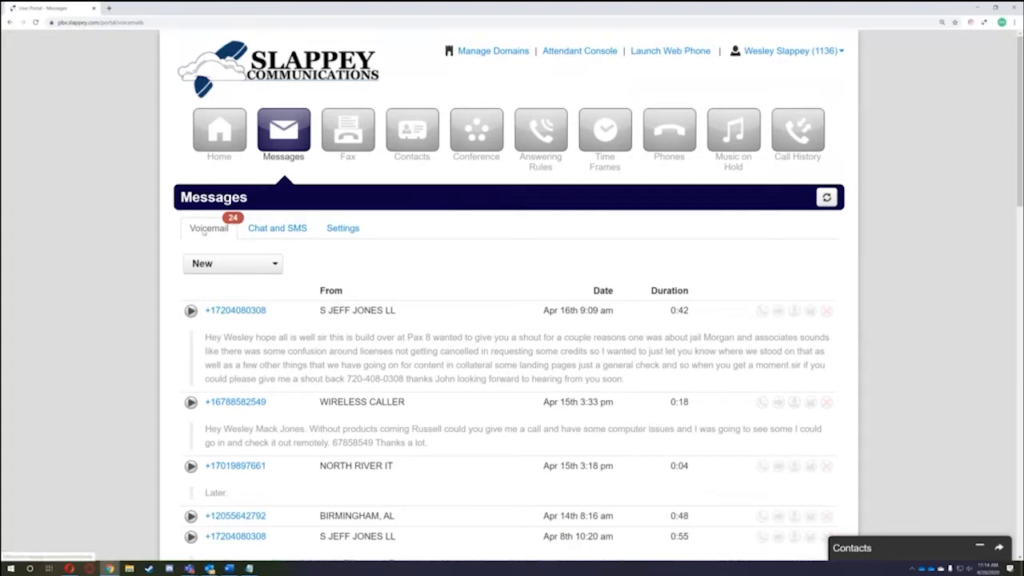
{"action": "scroll", "coordinate": [212, 240], "scroll_direction": "down", "scroll_amount": 1}
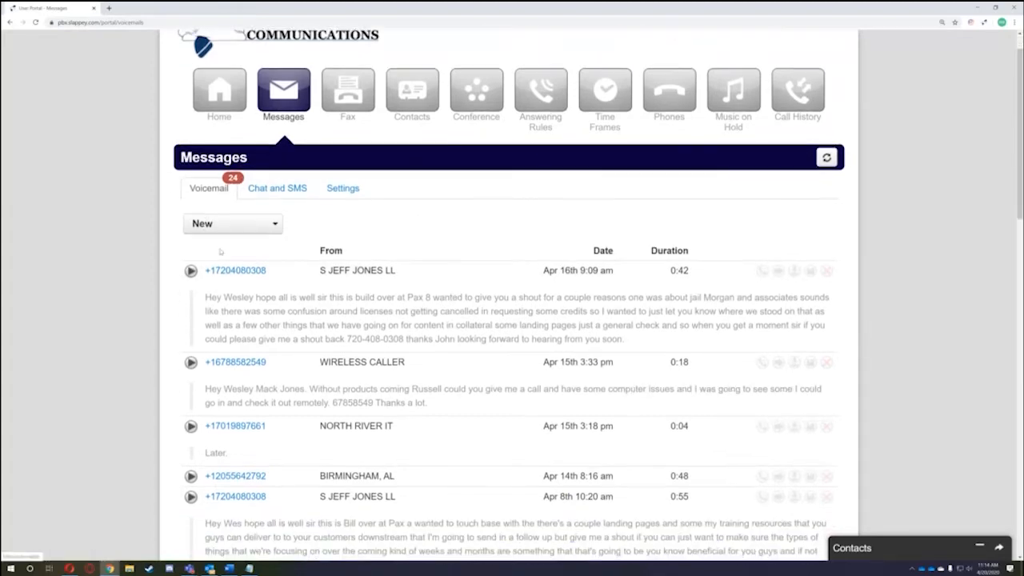
{"action": "scroll", "coordinate": [320, 260], "scroll_direction": "down", "scroll_amount": 1}
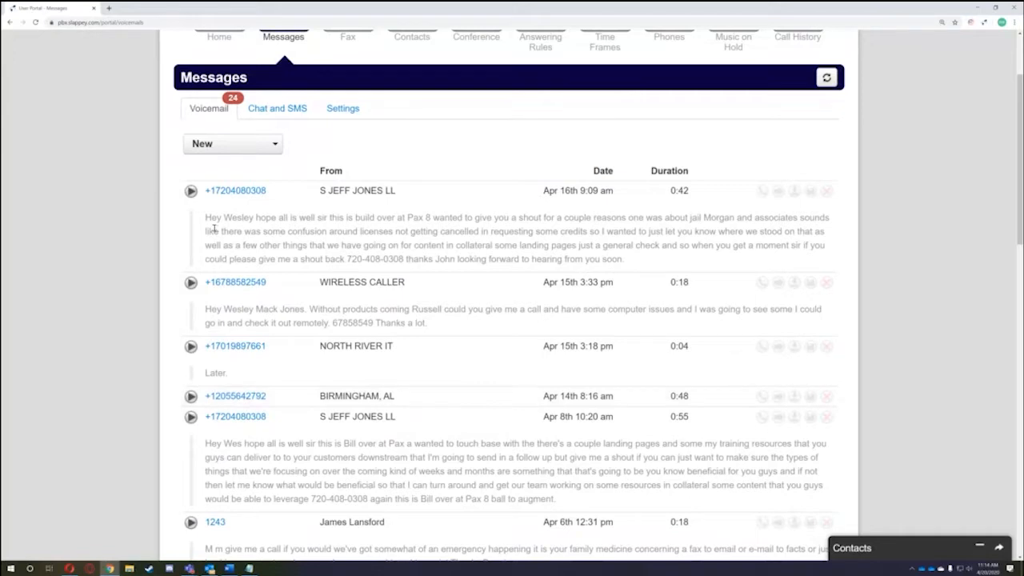
{"action": "left_click_drag", "start_coordinate": [207, 217], "coordinate": [682, 268]}
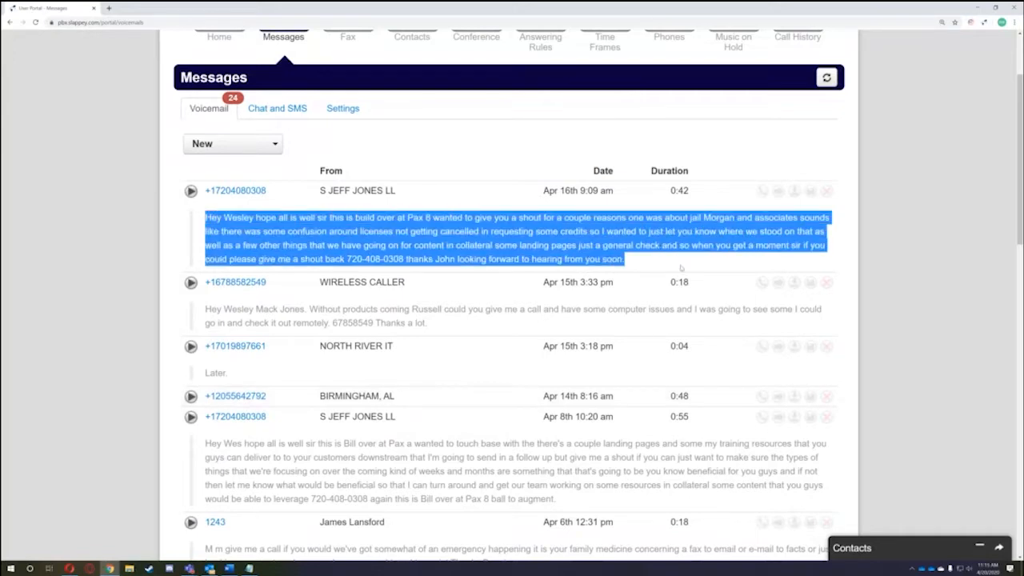
{"action": "left_click", "coordinate": [631, 262]}
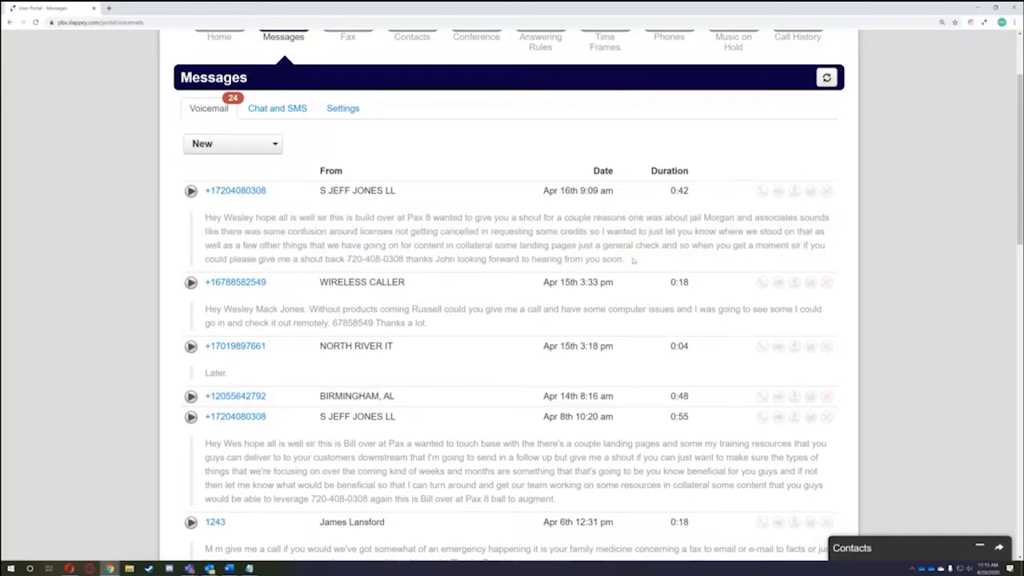
{"action": "scroll", "coordinate": [632, 260], "scroll_direction": "down", "scroll_amount": 1}
{"action": "left_click", "coordinate": [205, 109]}
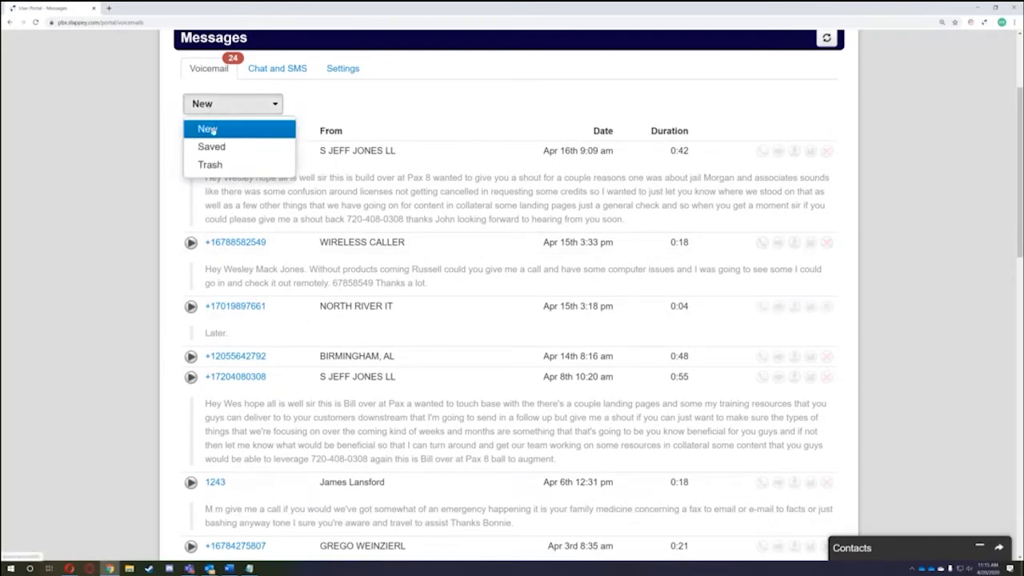
{"action": "left_click", "coordinate": [209, 132]}
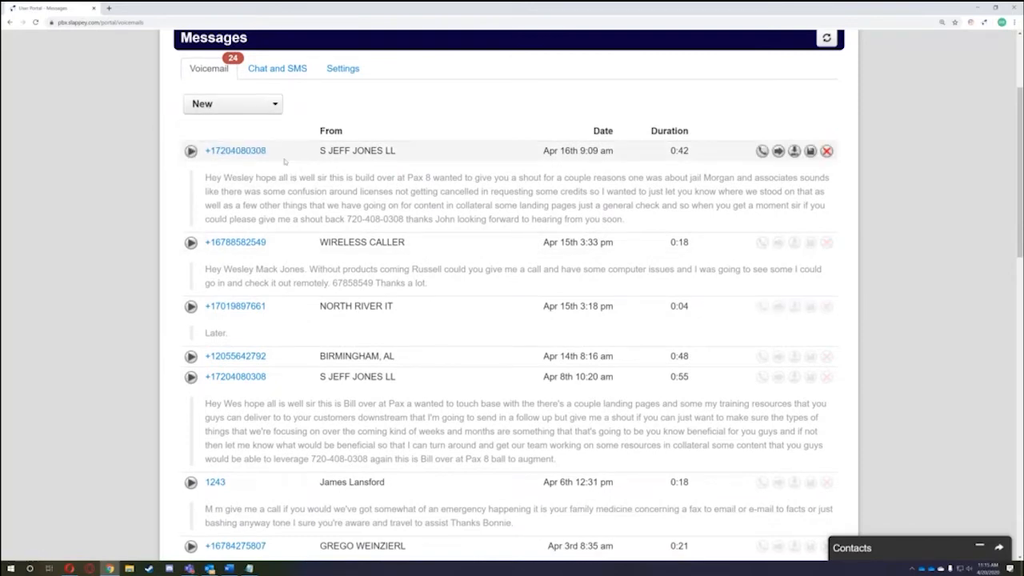
{"action": "scroll", "coordinate": [286, 166], "scroll_direction": "down", "scroll_amount": 2}
{"action": "scroll", "coordinate": [285, 166], "scroll_direction": "down", "scroll_amount": 15}
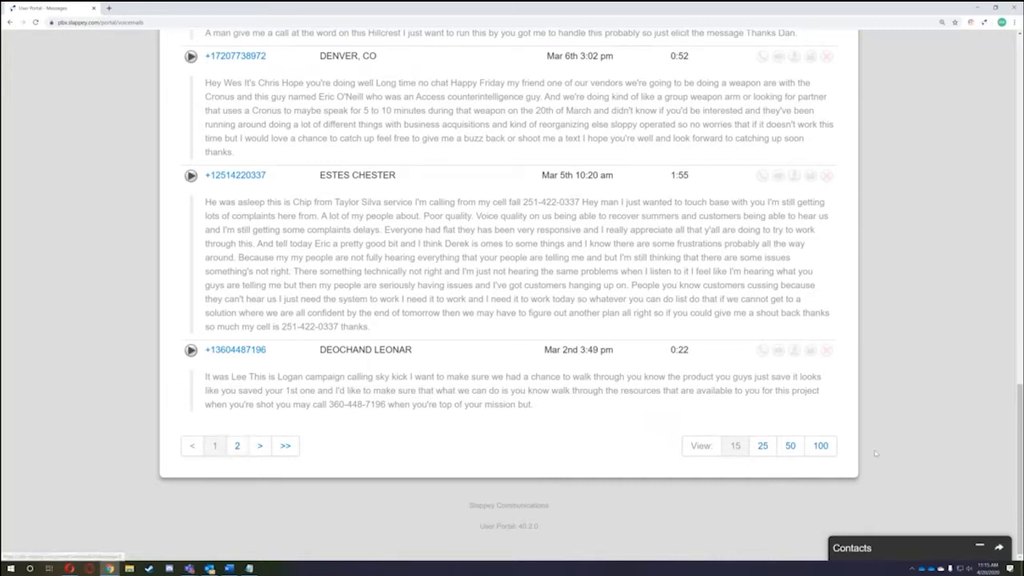
- Show 100 voicemails per page so all 24 new messages fit on one page
{"action": "left_click", "coordinate": [817, 446]}
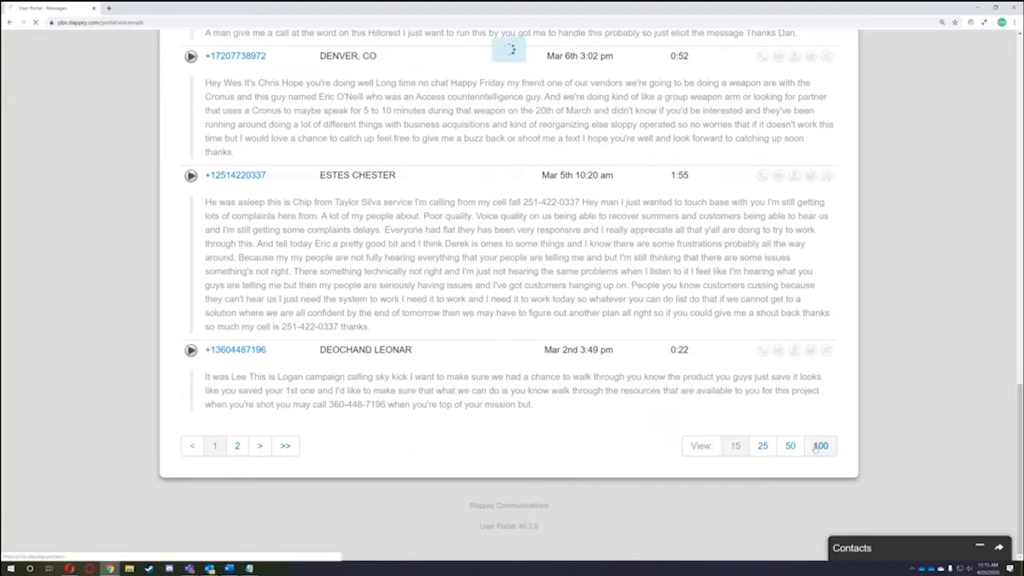
{"action": "scroll", "coordinate": [280, 304], "scroll_direction": "down", "scroll_amount": 20}
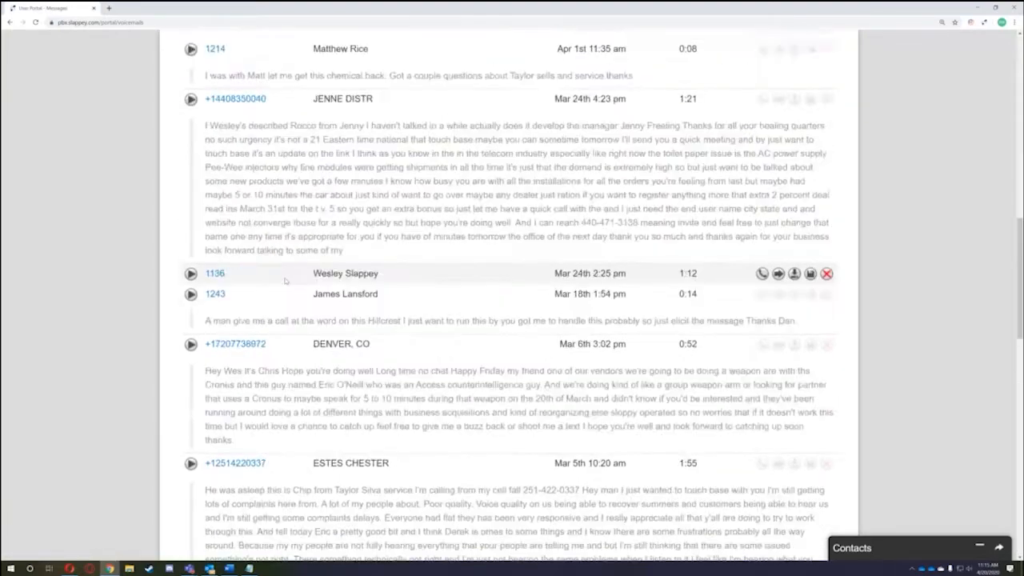
{"action": "scroll", "coordinate": [280, 304], "scroll_direction": "down", "scroll_amount": 5}
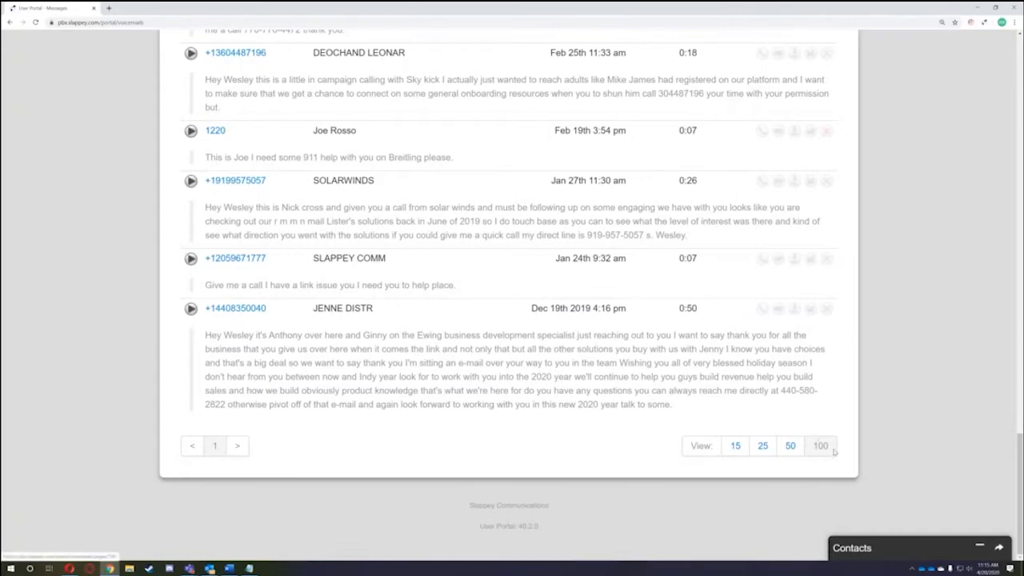
{"action": "scroll", "coordinate": [840, 454], "scroll_direction": "up", "scroll_amount": 15}
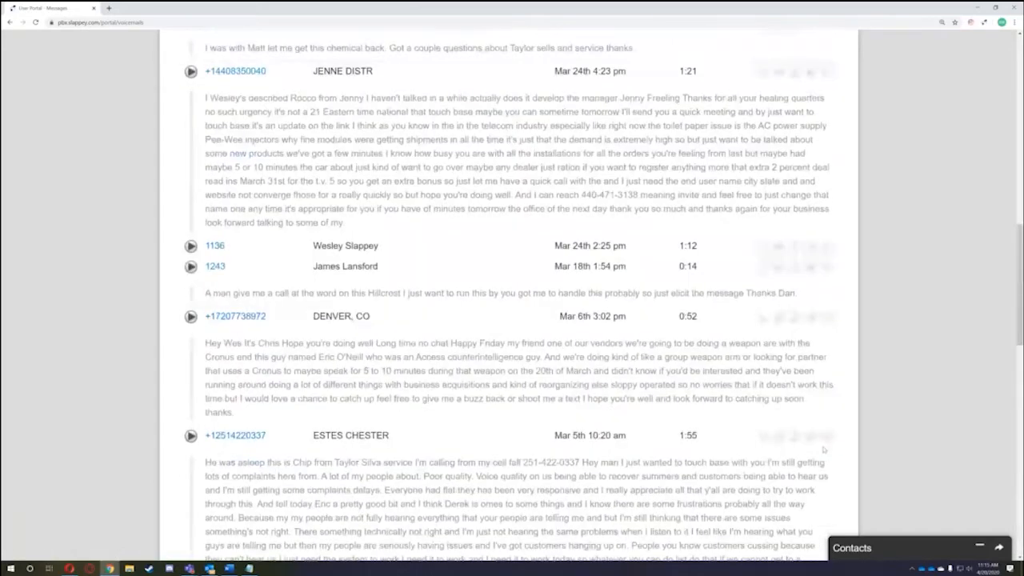
{"action": "scroll", "coordinate": [818, 446], "scroll_direction": "up", "scroll_amount": 10}
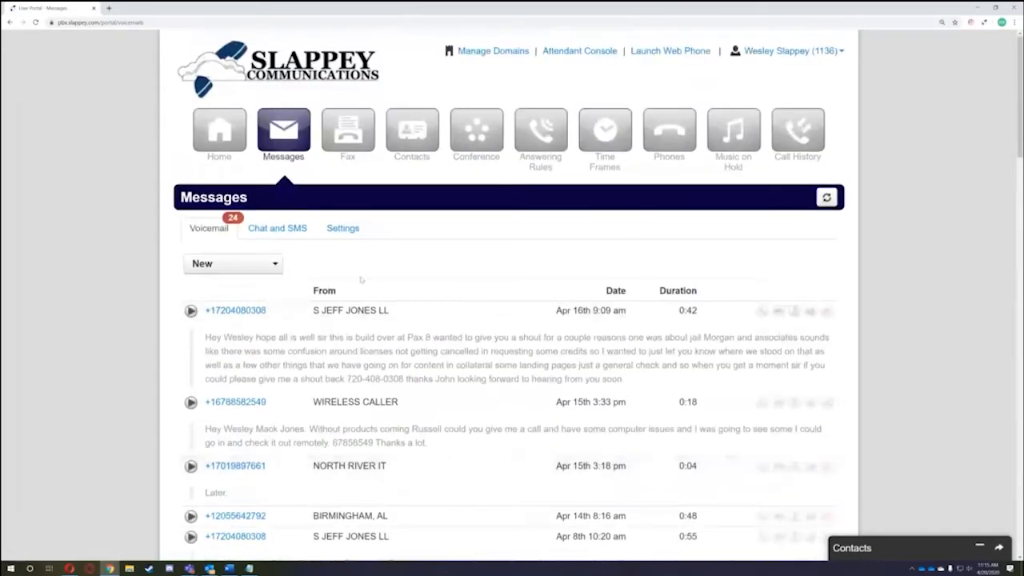
{"action": "left_click", "coordinate": [249, 268]}
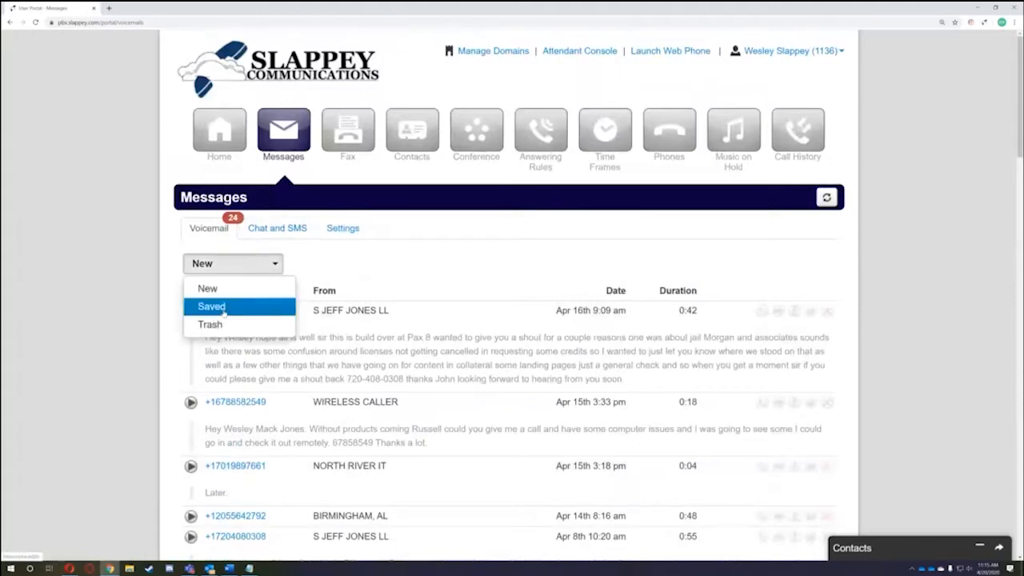
{"action": "left_click", "coordinate": [170, 268]}
{"action": "left_click", "coordinate": [218, 272]}
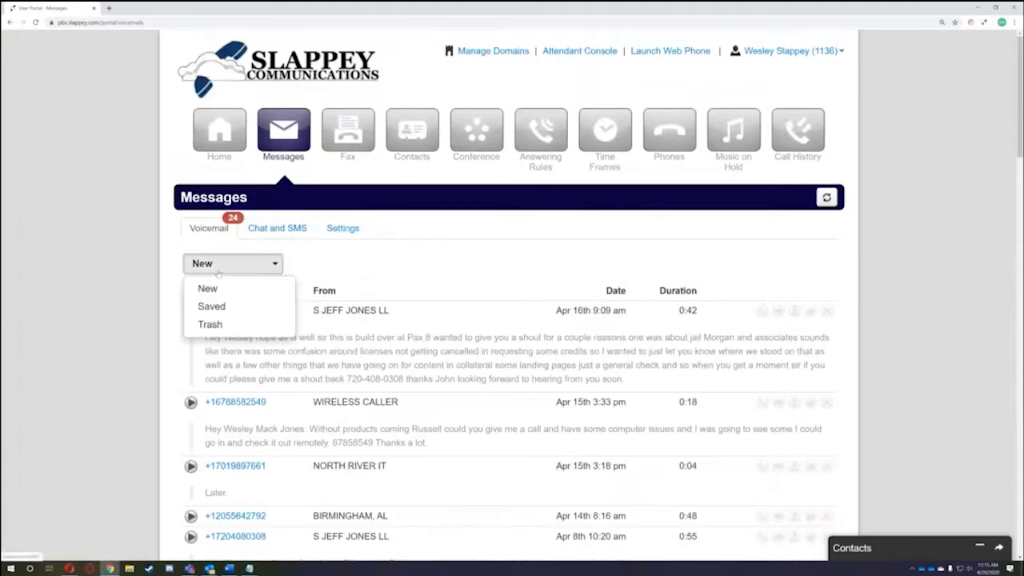
{"action": "left_click", "coordinate": [212, 306]}
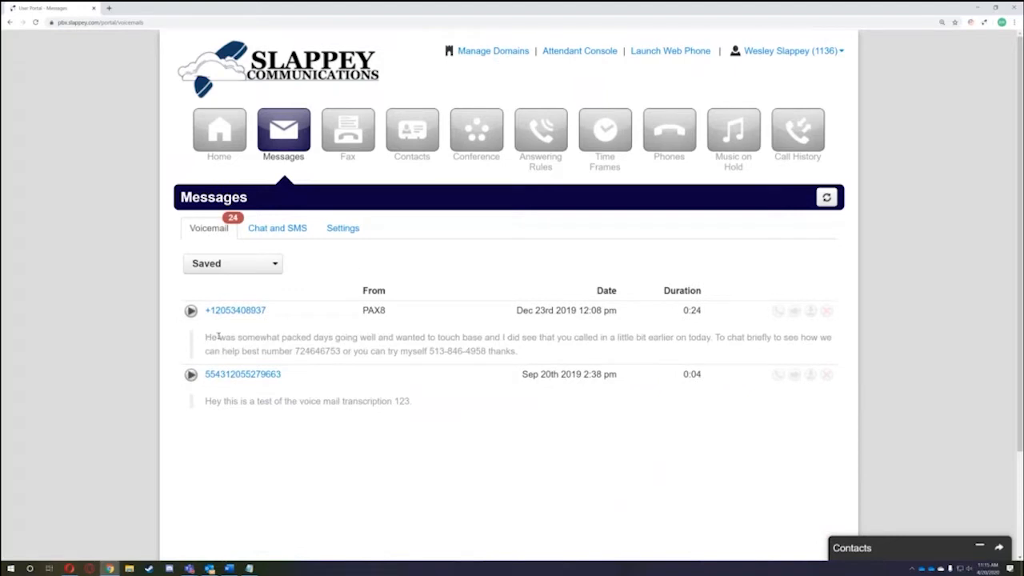
{"action": "left_click", "coordinate": [240, 264]}
{"action": "left_click", "coordinate": [222, 324]}
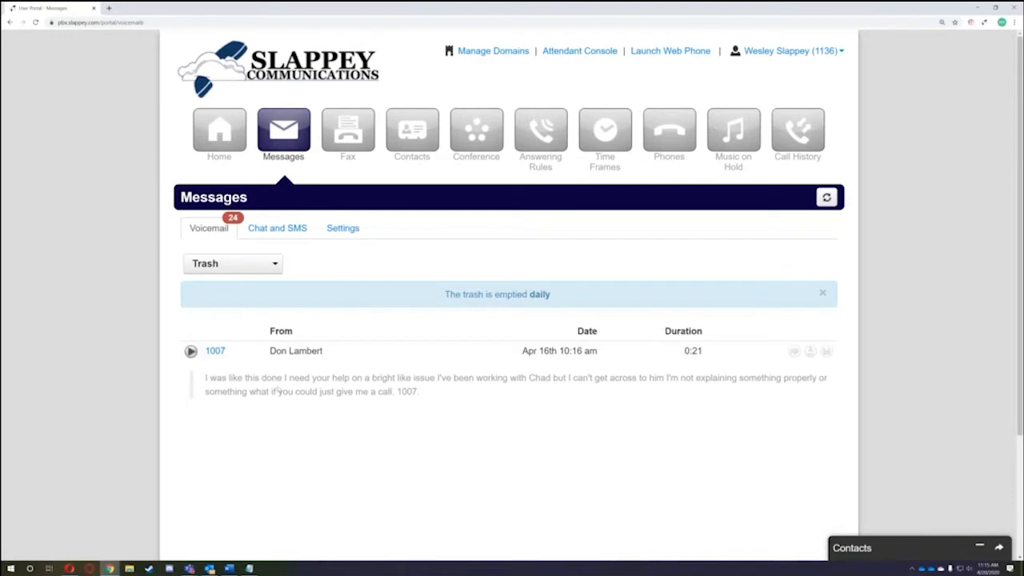
{"action": "left_click_drag", "start_coordinate": [209, 377], "coordinate": [460, 401]}
{"action": "left_click", "coordinate": [459, 401]}
{"action": "left_click_drag", "start_coordinate": [445, 295], "coordinate": [569, 289]}
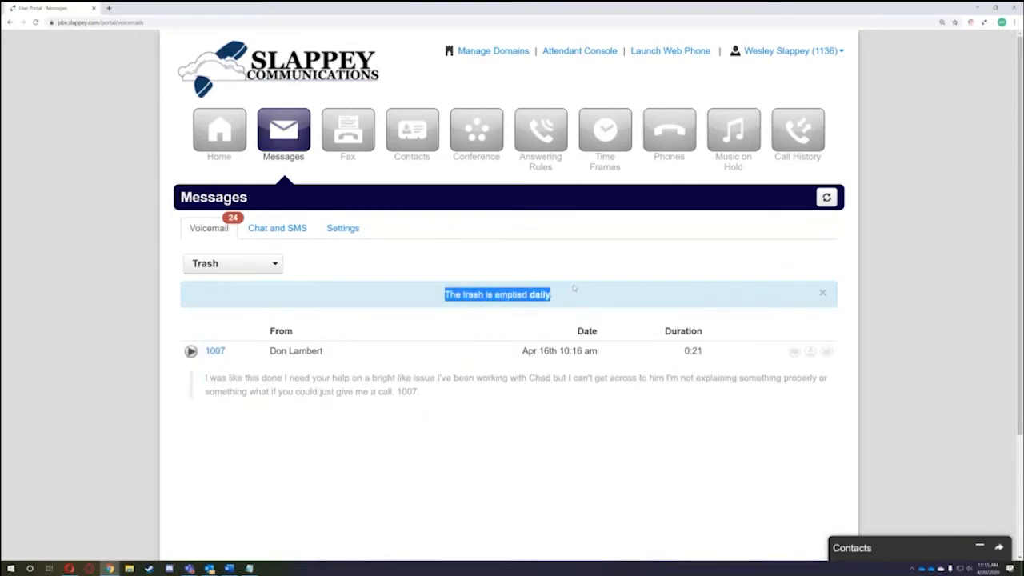
{"action": "left_click", "coordinate": [576, 268]}
{"action": "left_click_drag", "start_coordinate": [433, 296], "coordinate": [572, 297]}
{"action": "left_click", "coordinate": [573, 297]}
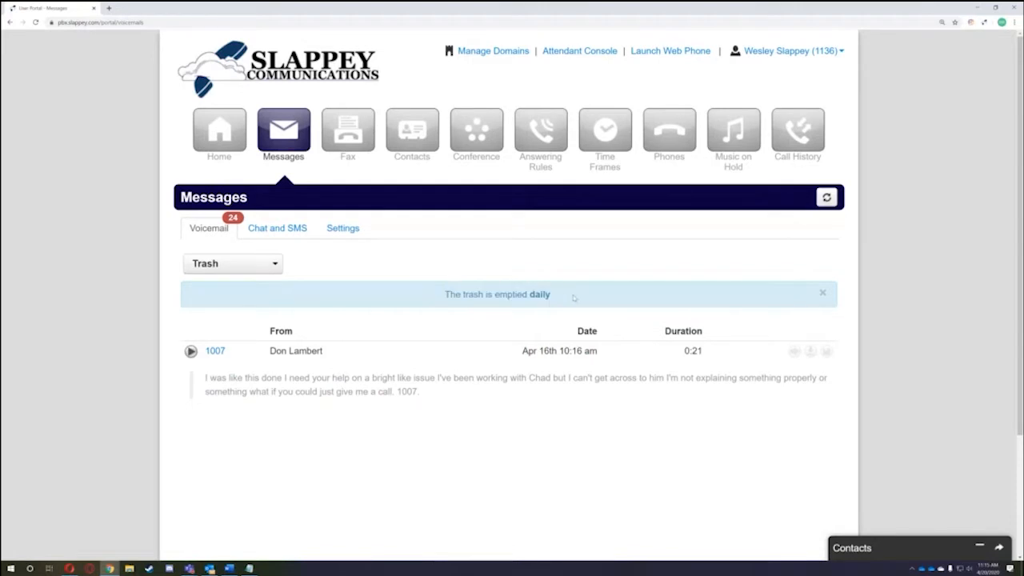
{"action": "scroll", "coordinate": [214, 300], "scroll_direction": "down", "scroll_amount": 2}
{"action": "left_click_drag", "start_coordinate": [270, 232], "coordinate": [348, 235]}
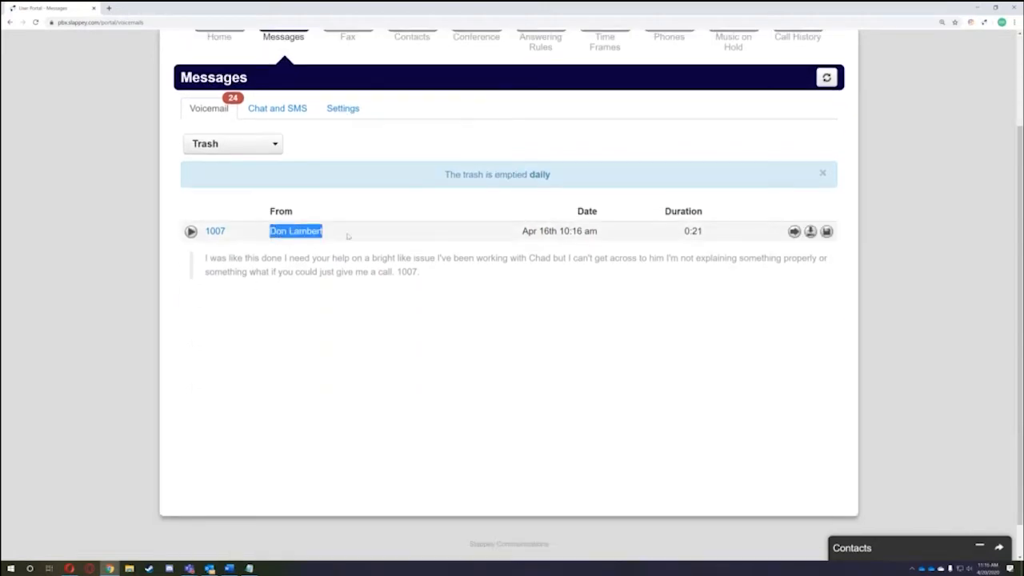
{"action": "left_click", "coordinate": [348, 235]}
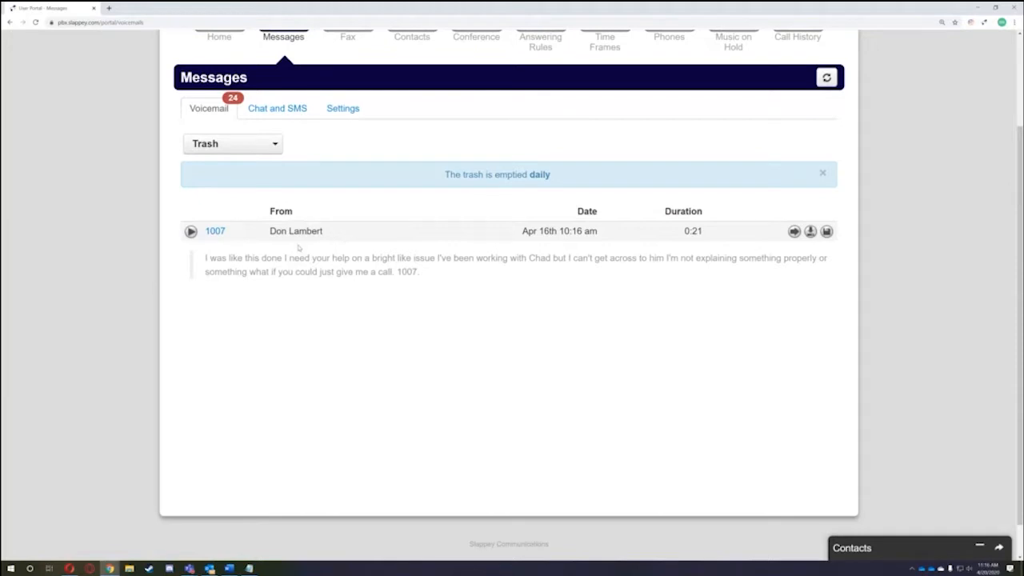
{"action": "scroll", "coordinate": [409, 254], "scroll_direction": "up", "scroll_amount": 1}
{"action": "left_click_drag", "start_coordinate": [552, 256], "coordinate": [434, 260]}
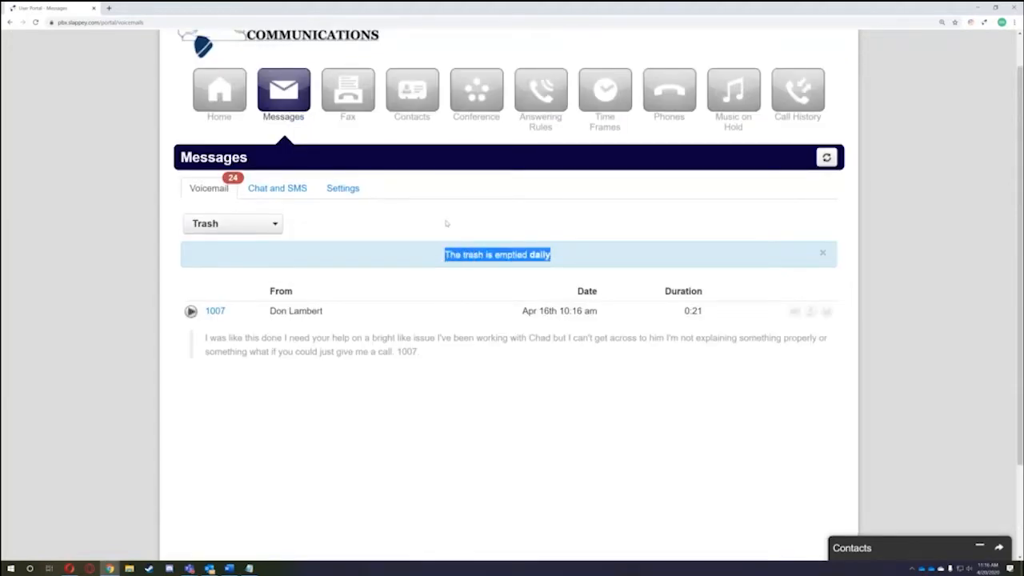
{"action": "left_click", "coordinate": [445, 223]}
{"action": "left_click", "coordinate": [240, 224]}
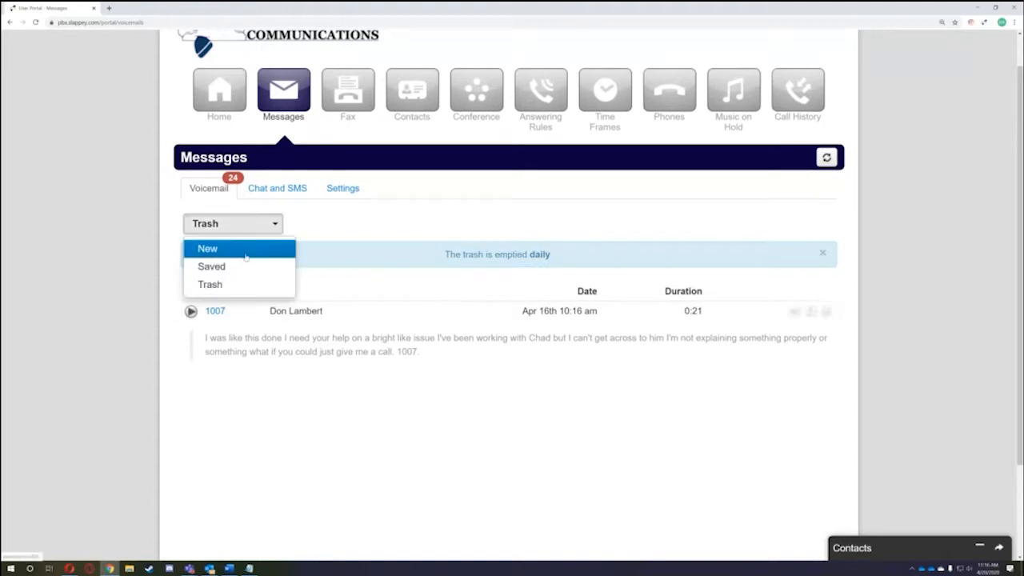
{"action": "left_click", "coordinate": [246, 254]}
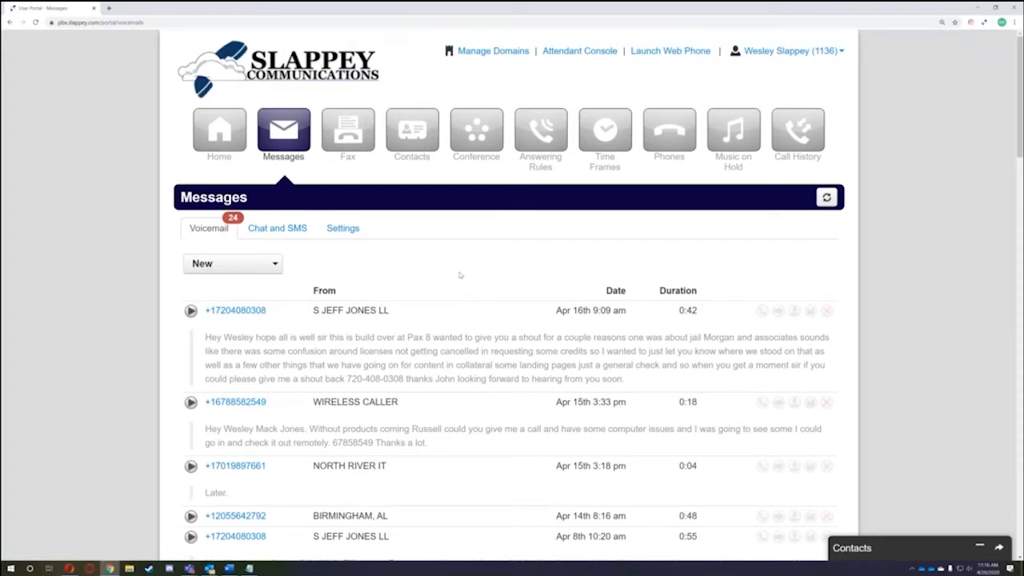
- Switch to the Chat and SMS list, then open and close a New Conversation window
{"action": "left_click", "coordinate": [277, 228]}
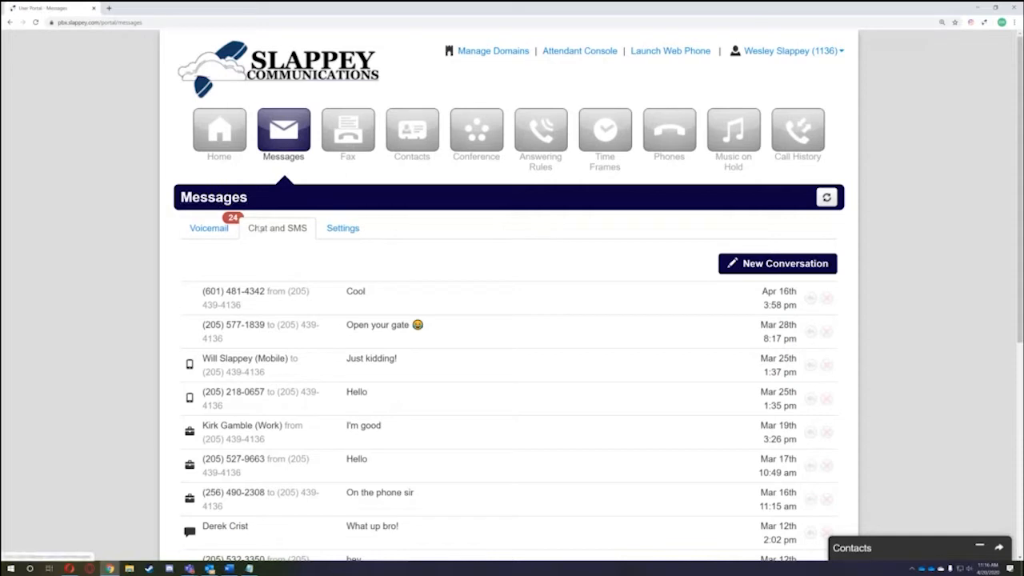
{"action": "left_click", "coordinate": [748, 264]}
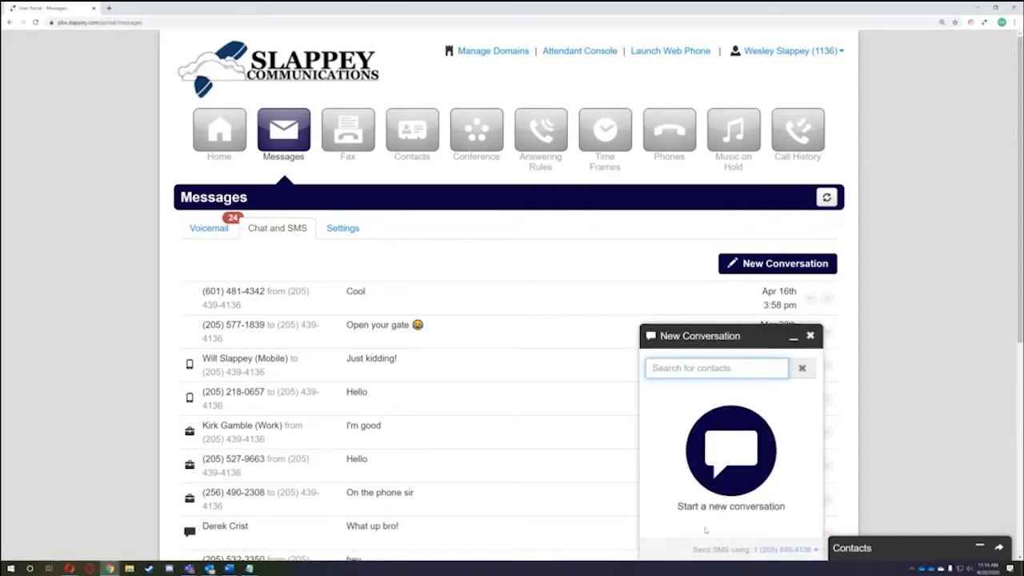
{"action": "left_click", "coordinate": [810, 336]}
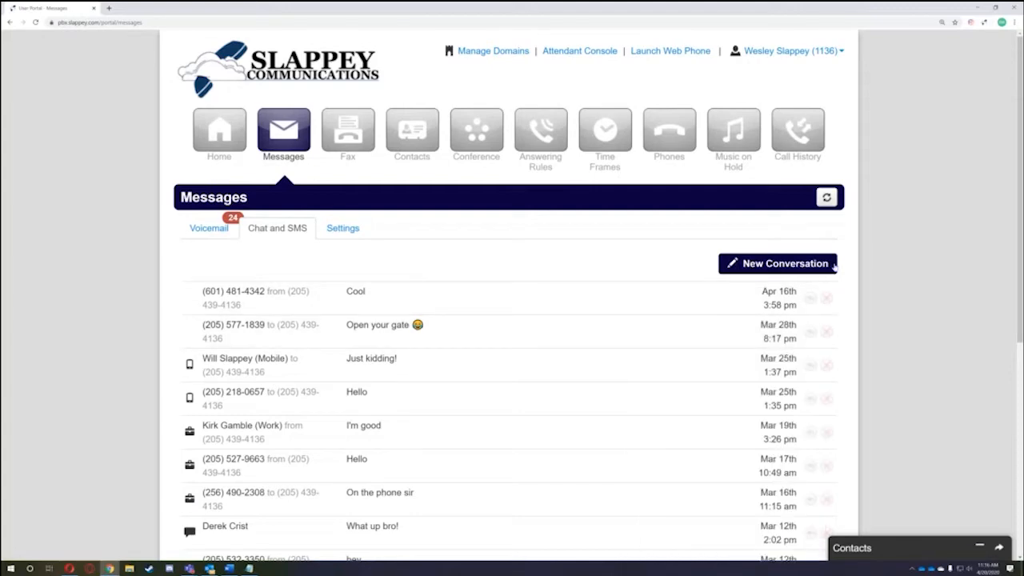
- Expand the Contacts panel, start a new chat conversation, and minimize Contacts
{"action": "left_click", "coordinate": [894, 547]}
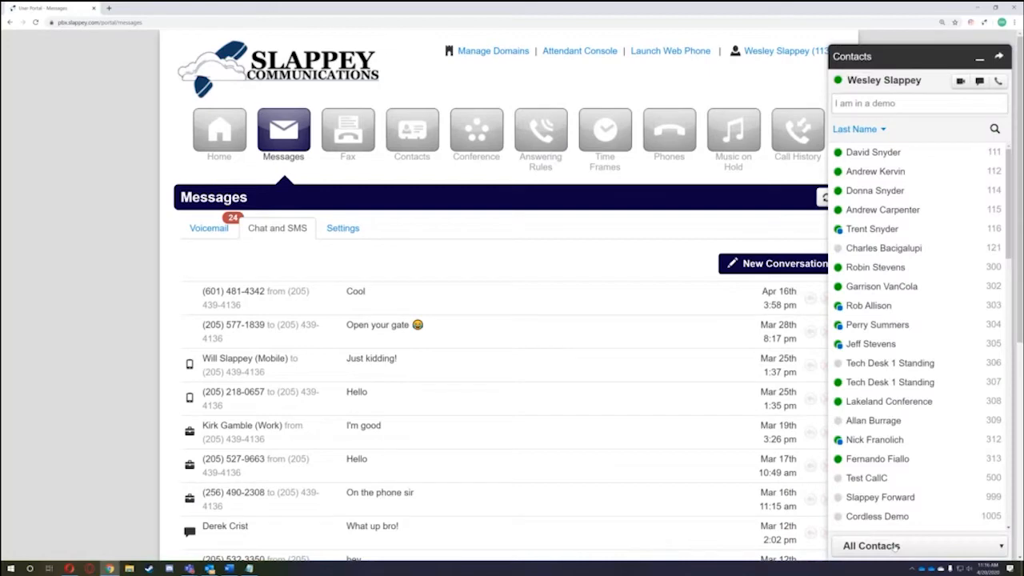
{"action": "left_click", "coordinate": [916, 57]}
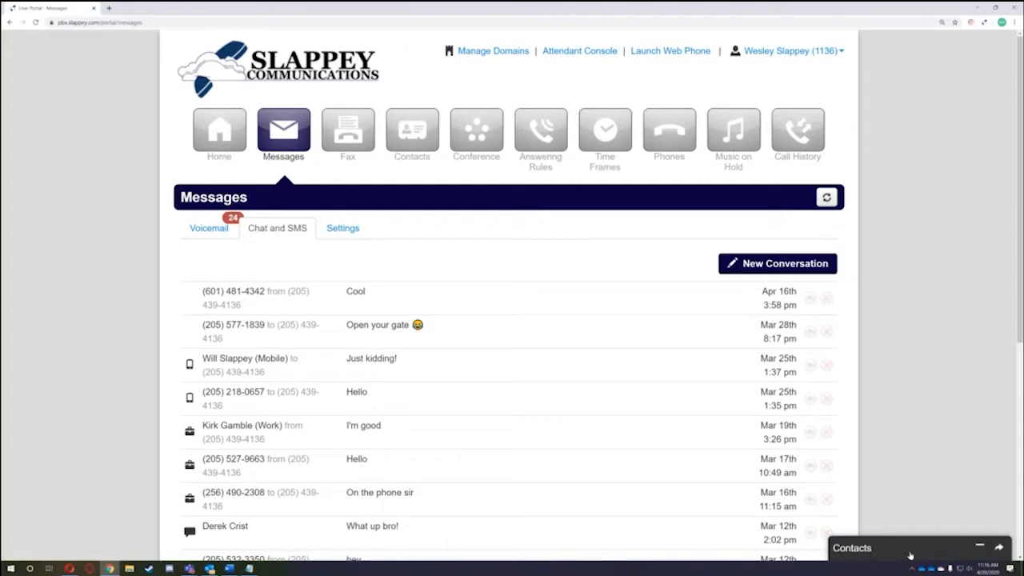
{"action": "left_click", "coordinate": [911, 548]}
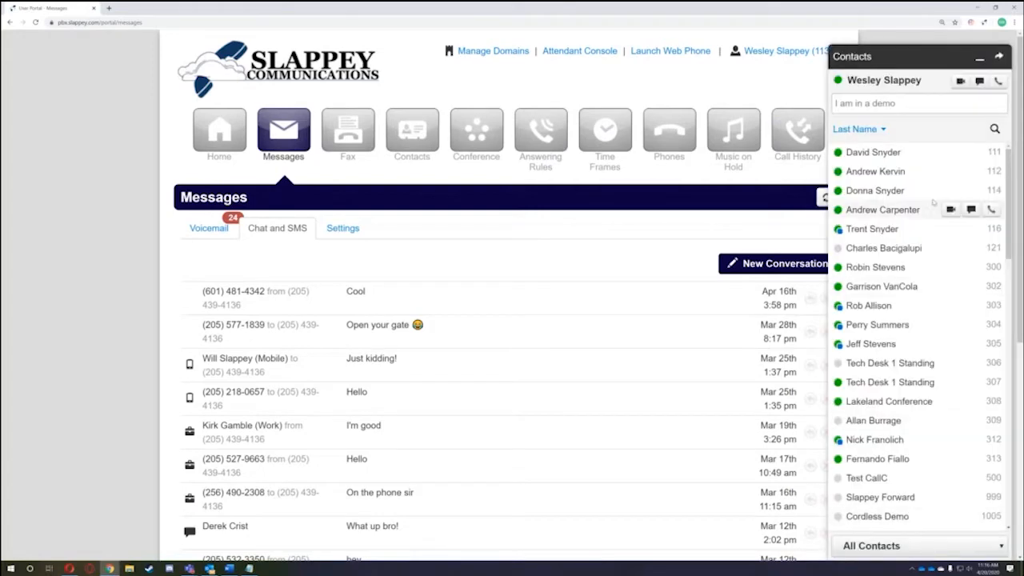
{"action": "left_click", "coordinate": [857, 104]}
{"action": "left_click", "coordinate": [912, 103]}
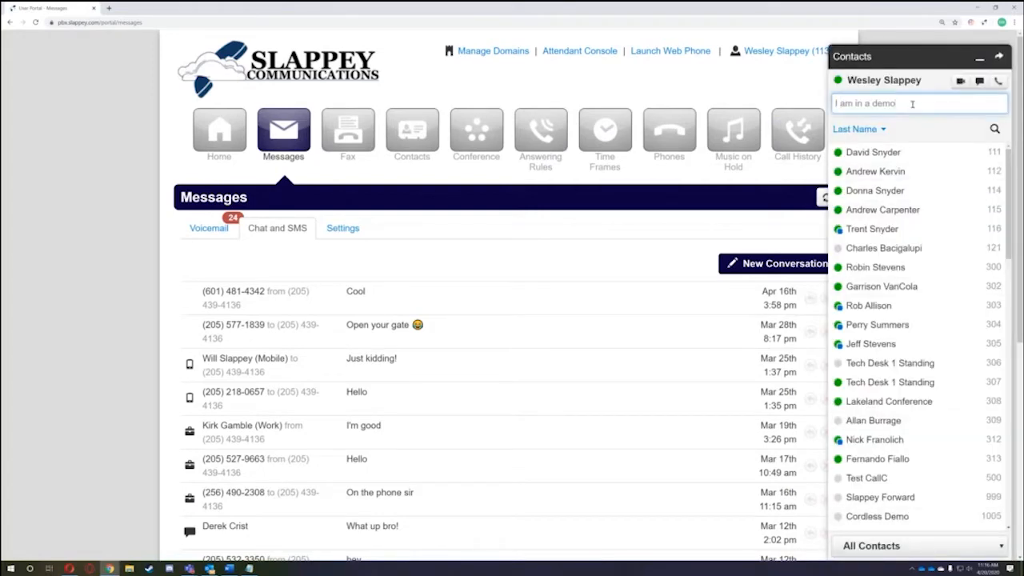
{"action": "left_click", "coordinate": [979, 80]}
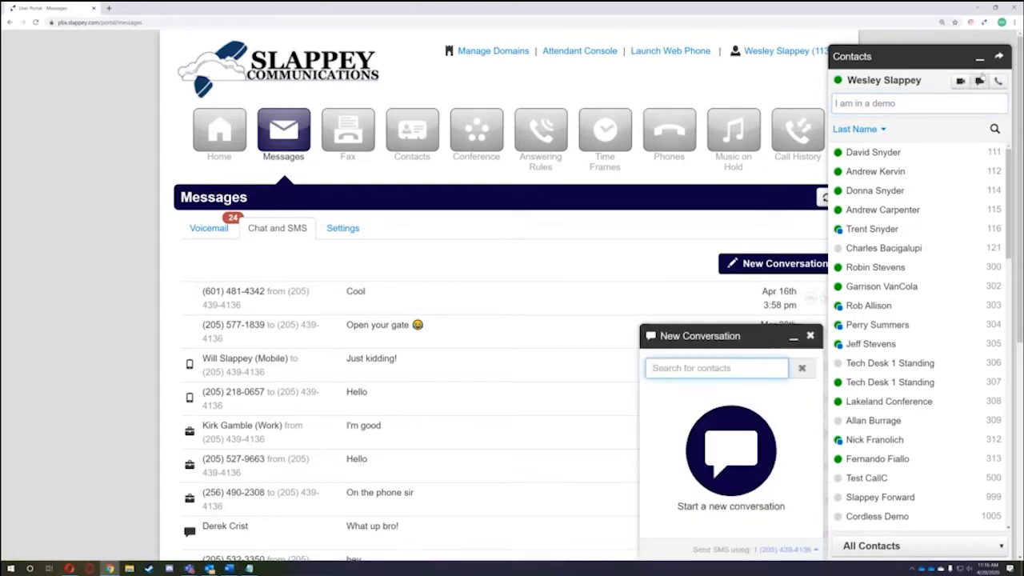
{"action": "left_click", "coordinate": [980, 58]}
- Search for the colleague at extension 1243 and send them a short greeting chat
{"action": "left_click", "coordinate": [811, 335]}
{"action": "left_click", "coordinate": [759, 265]}
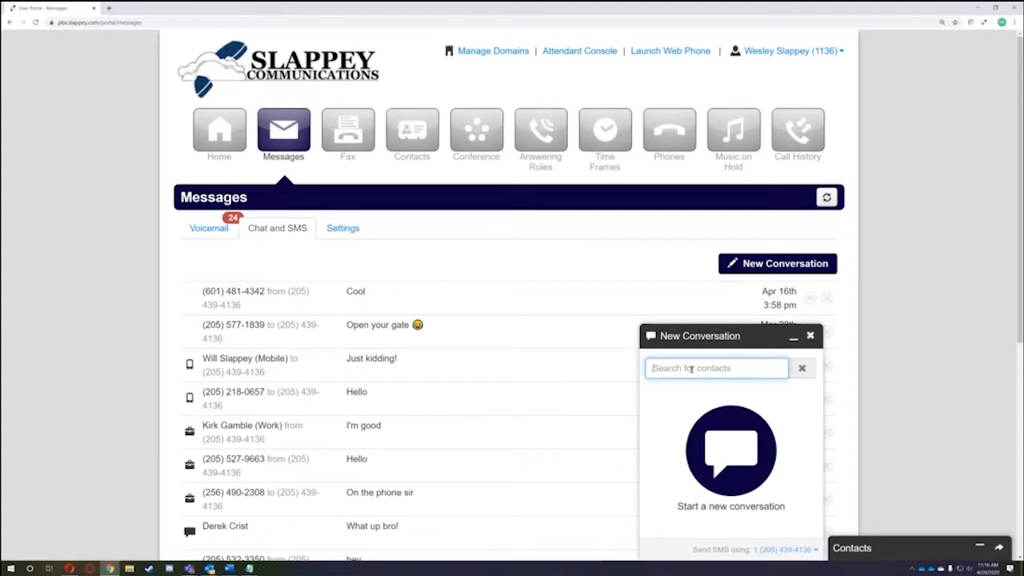
{"action": "type", "text": "james"}
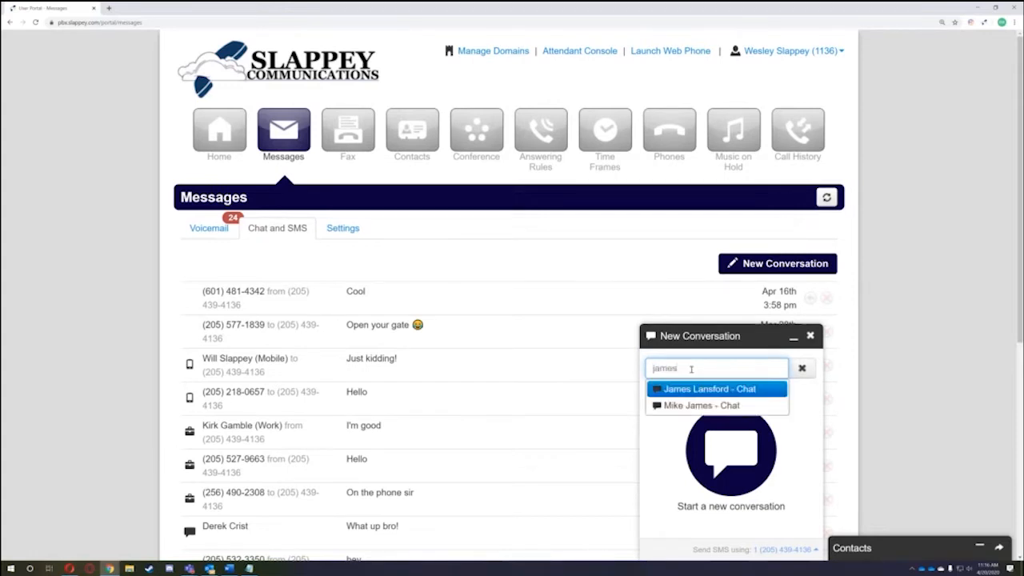
{"action": "key", "text": "Return"}
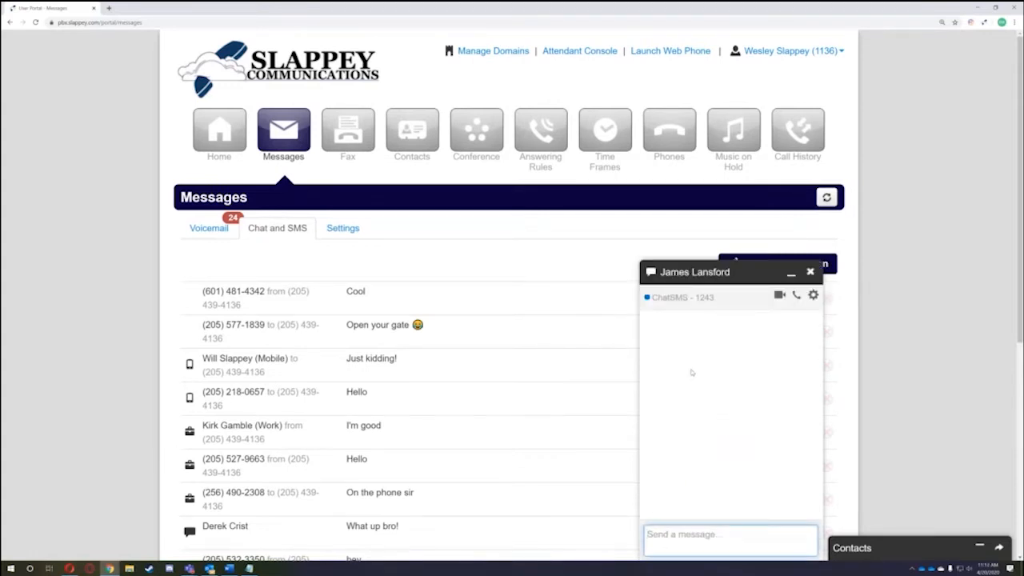
{"action": "type", "text": "Hey James"}
{"action": "key", "text": "Return"}
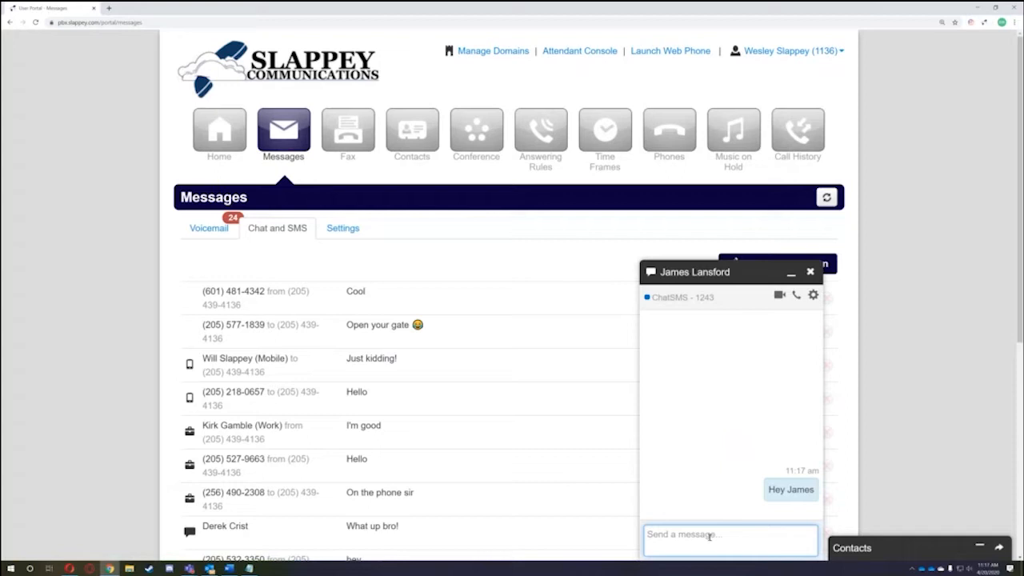
{"action": "mouse_move", "coordinate": [706, 298]}
{"action": "left_mouse_down"}
{"action": "mouse_move", "coordinate": [694, 298]}
{"action": "mouse_move", "coordinate": [717, 298]}
{"action": "left_mouse_up"}
{"action": "left_click", "coordinate": [728, 482]}
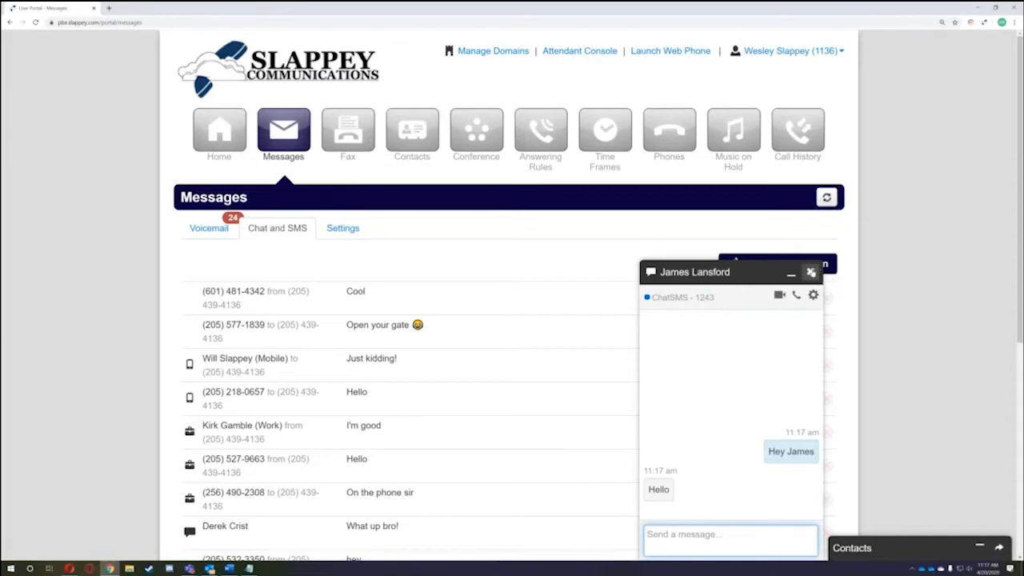
- Start another new conversation and clear the prefilled extension from the contact field
{"action": "left_click", "coordinate": [811, 272]}
{"action": "left_click", "coordinate": [764, 367]}
{"action": "key", "text": "BackSpace"}
{"action": "key", "text": "BackSpace"}
{"action": "key", "text": "BackSpace"}
{"action": "key", "text": "BackSpace"}
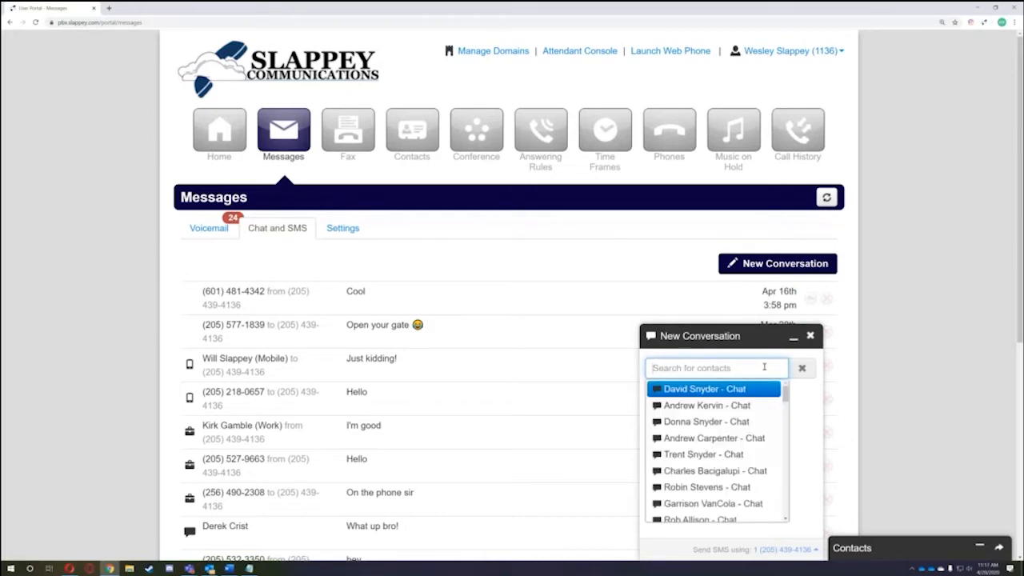
- Start an SMS to the entered outside phone number and send a short greeting
{"action": "left_click", "coordinate": [802, 415]}
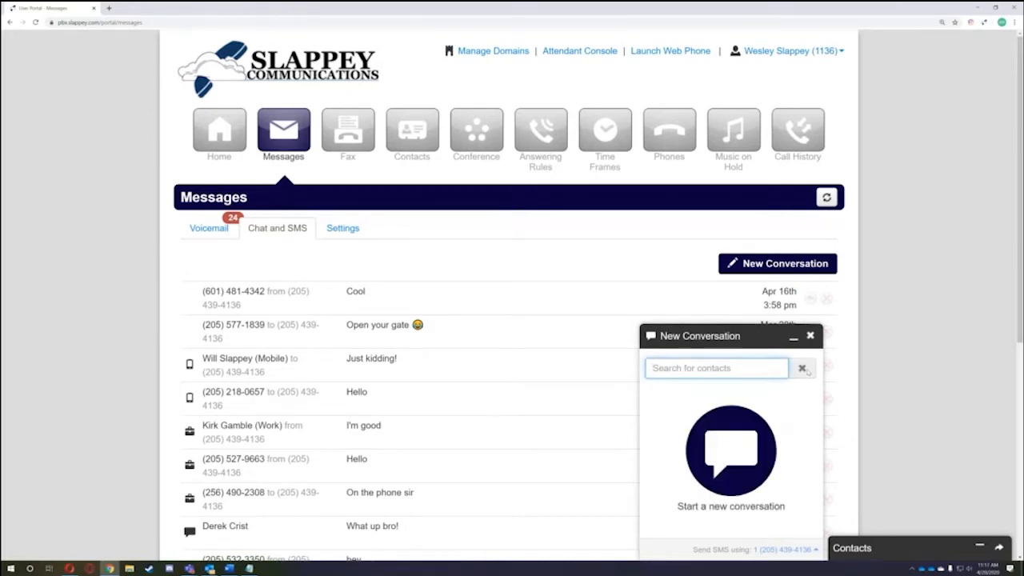
{"action": "left_click", "coordinate": [694, 374]}
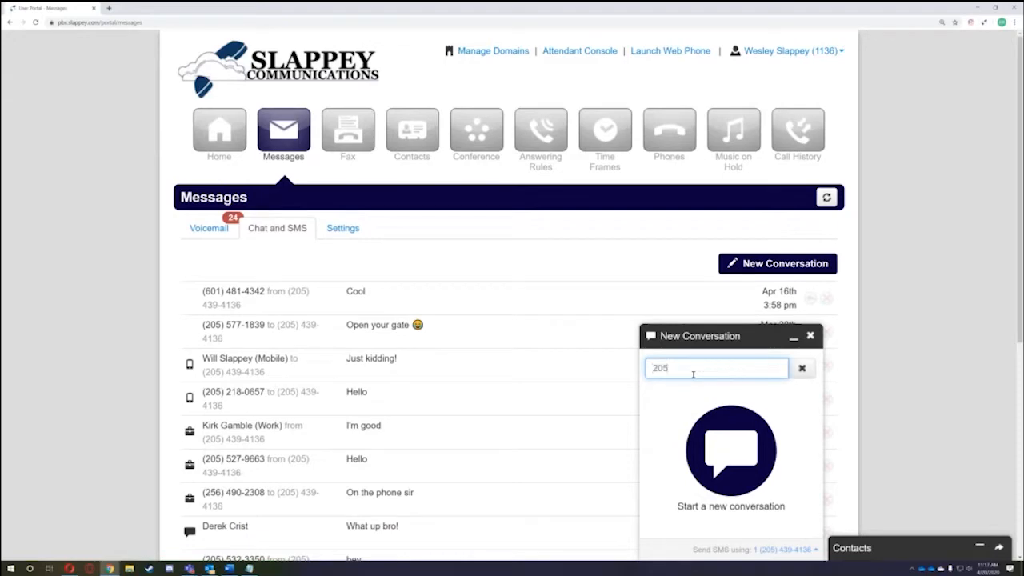
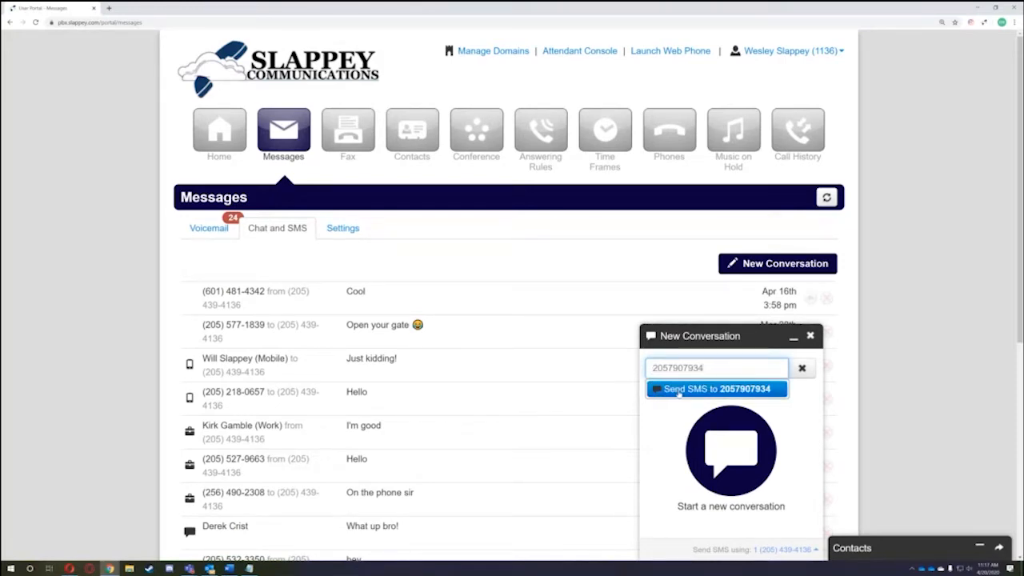
{"action": "left_click", "coordinate": [678, 390]}
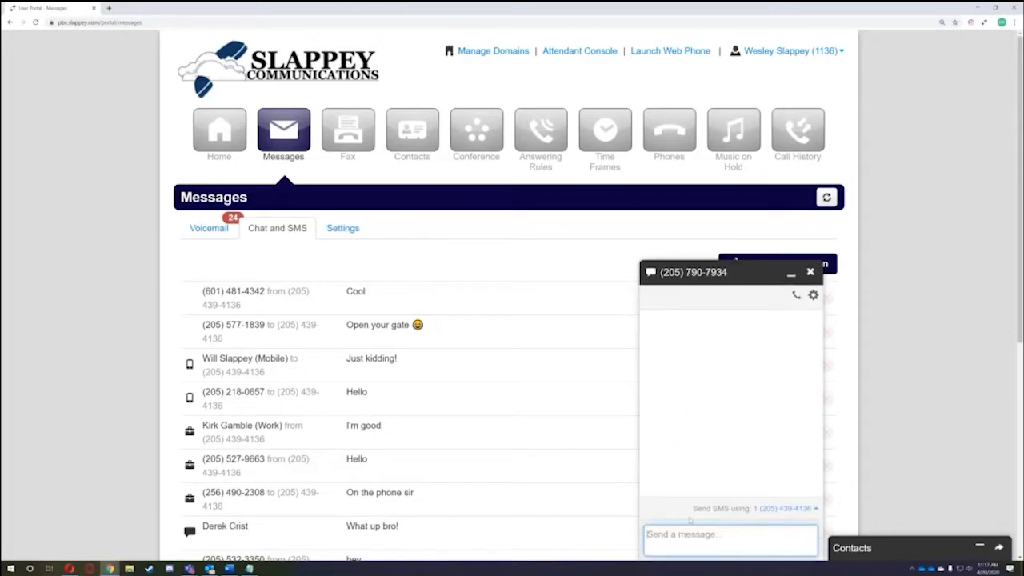
{"action": "type", "text": "Hey James this is Wes c"}
{"action": "type", "text": "n the SMS"}
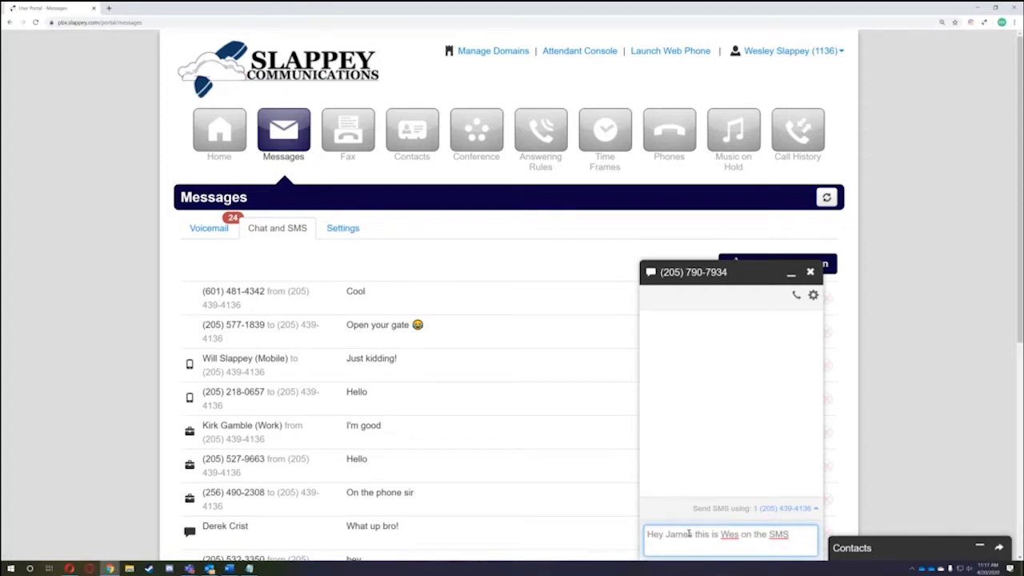
{"action": "key", "text": "Return"}
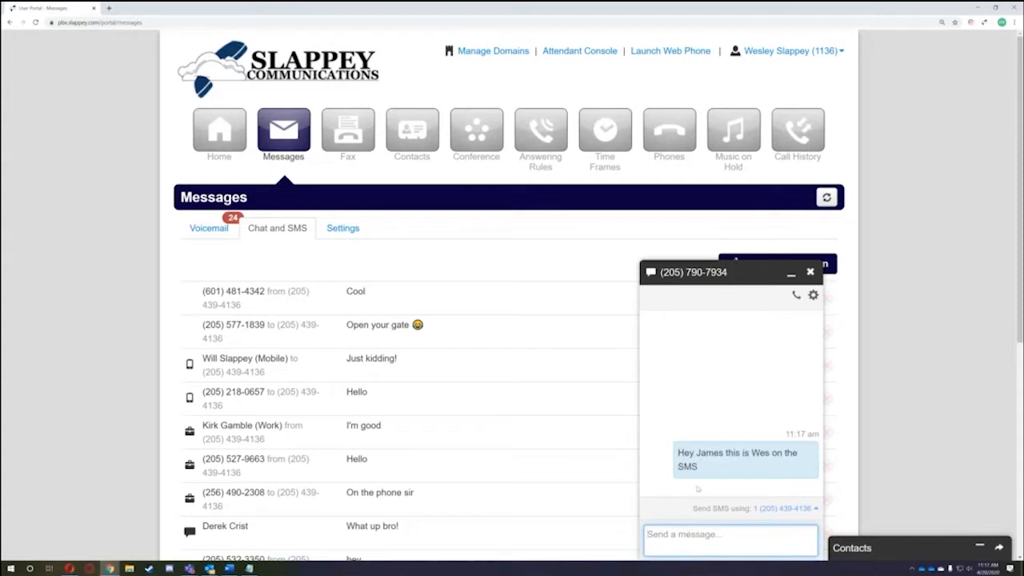
- Once the reply 'This is great.' arrives, close the SMS chat and the New Conversation panel
{"action": "left_click_drag", "start_coordinate": [693, 510], "coordinate": [749, 517]}
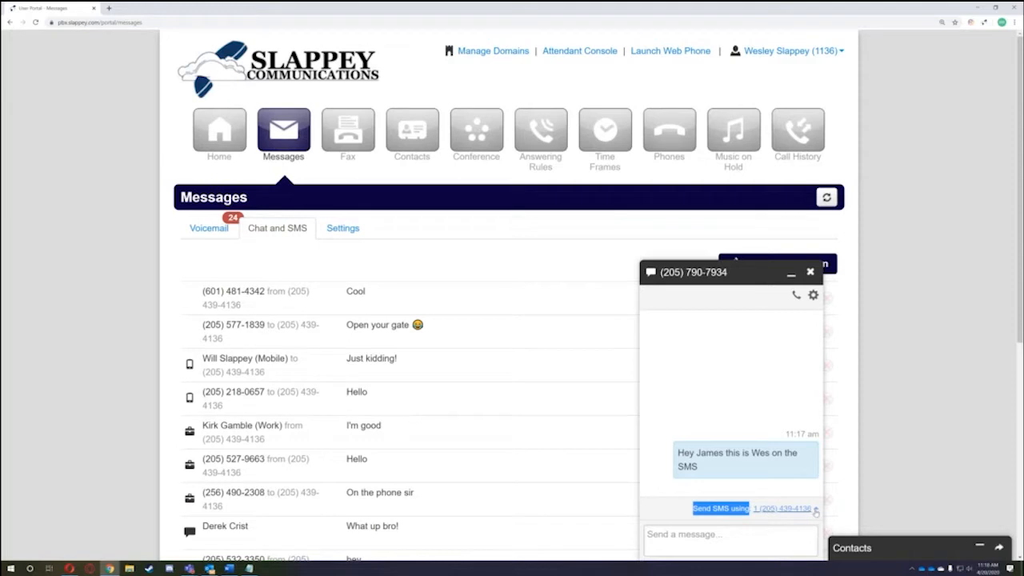
{"action": "left_click", "coordinate": [732, 531]}
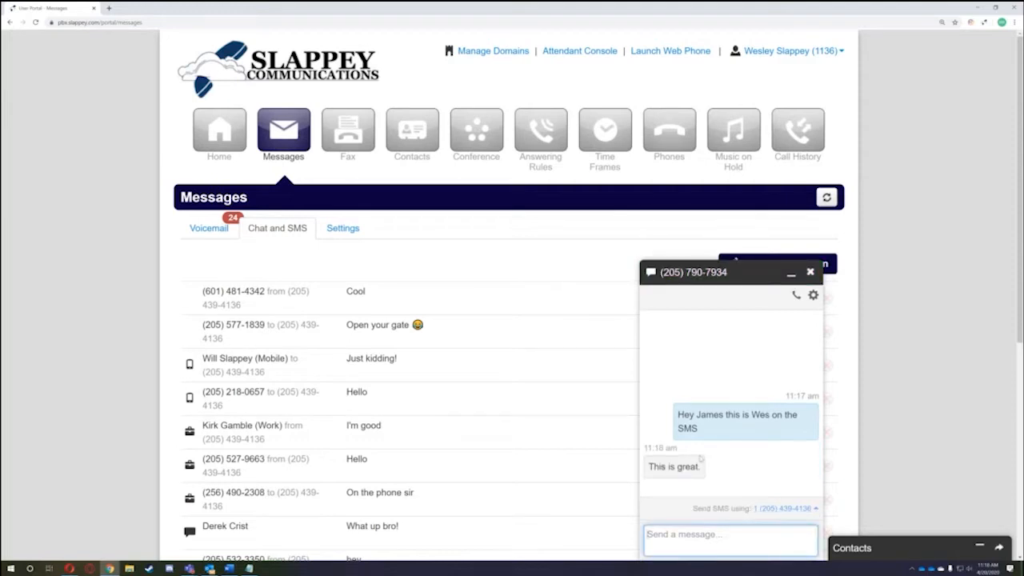
{"action": "left_click", "coordinate": [809, 272]}
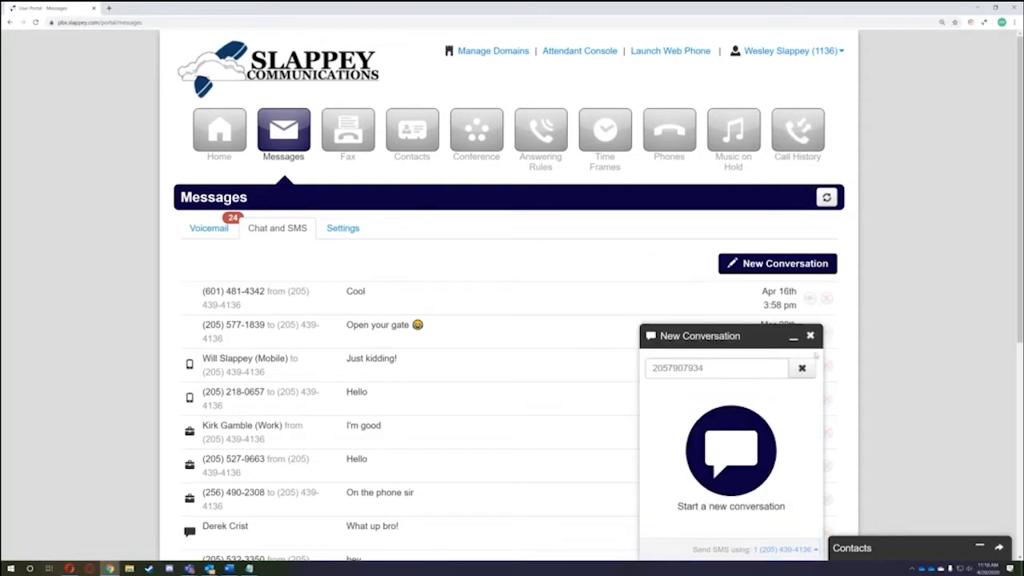
{"action": "left_click", "coordinate": [810, 336]}
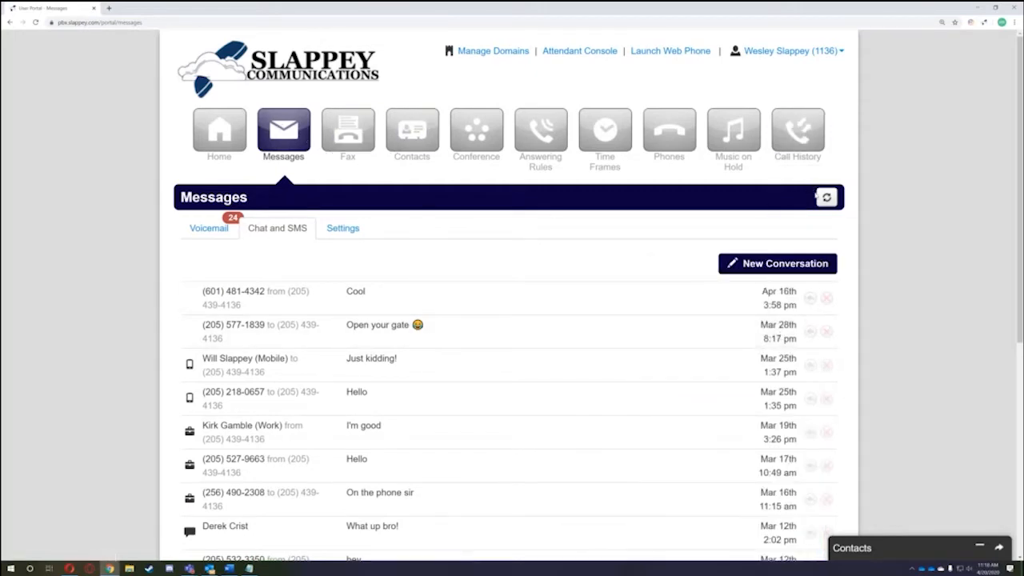
- Refresh the message list and review the conversation with the internal contact
{"action": "left_click", "coordinate": [827, 198]}
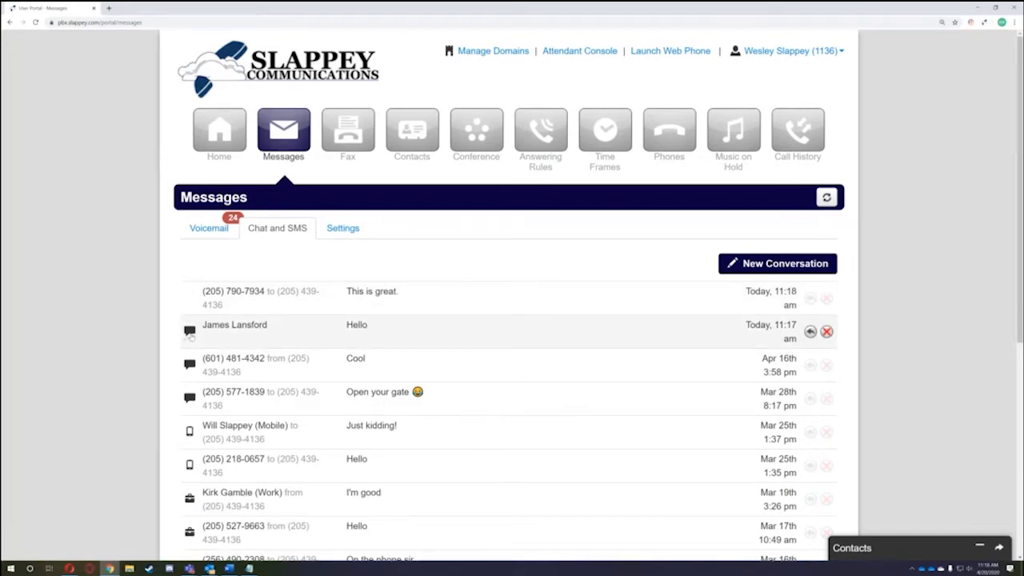
{"action": "left_click", "coordinate": [476, 341]}
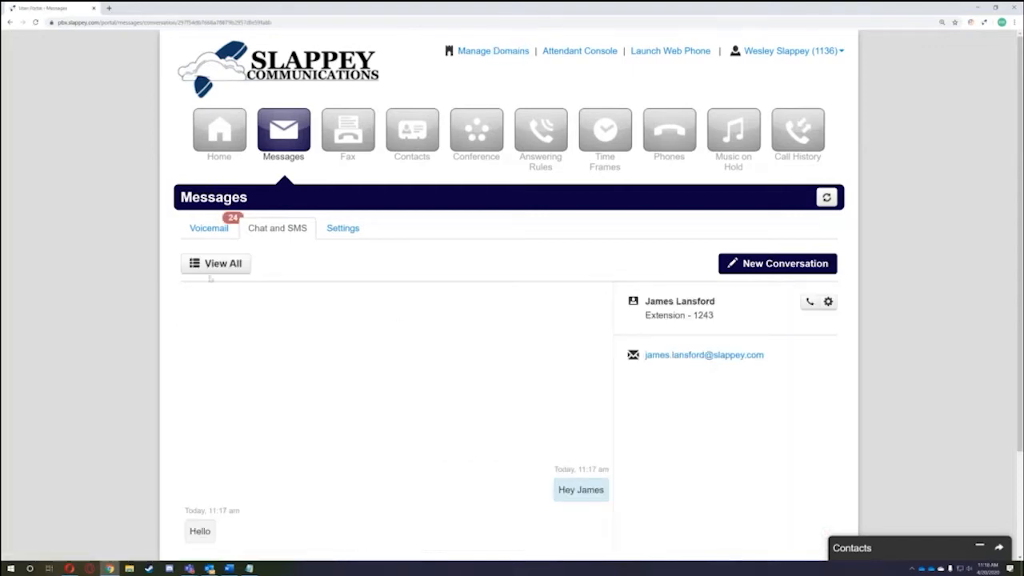
{"action": "scroll", "coordinate": [527, 392], "scroll_direction": "down", "scroll_amount": 1}
{"action": "scroll", "coordinate": [418, 432], "scroll_direction": "up", "scroll_amount": 1}
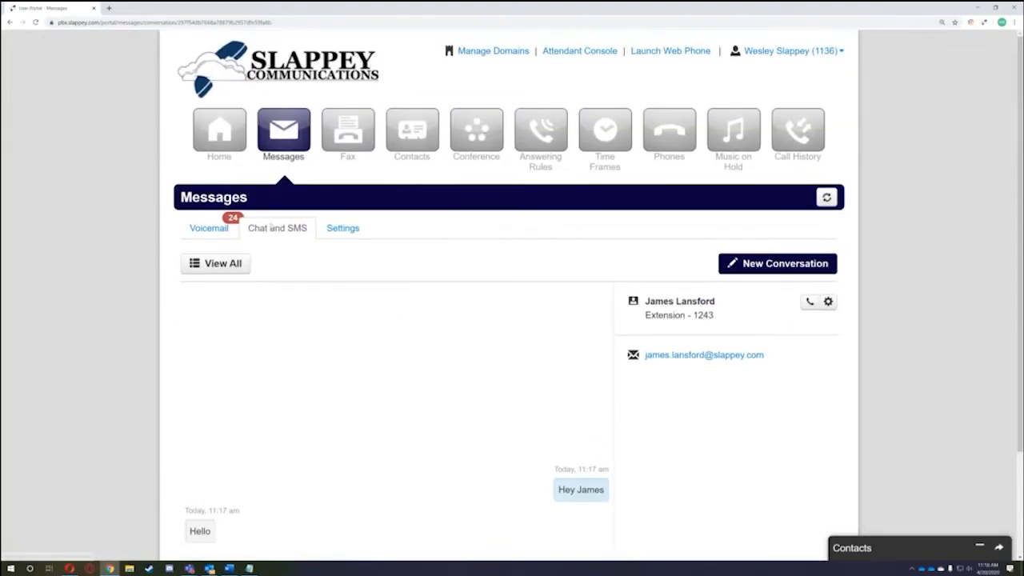
{"action": "left_click", "coordinate": [233, 263]}
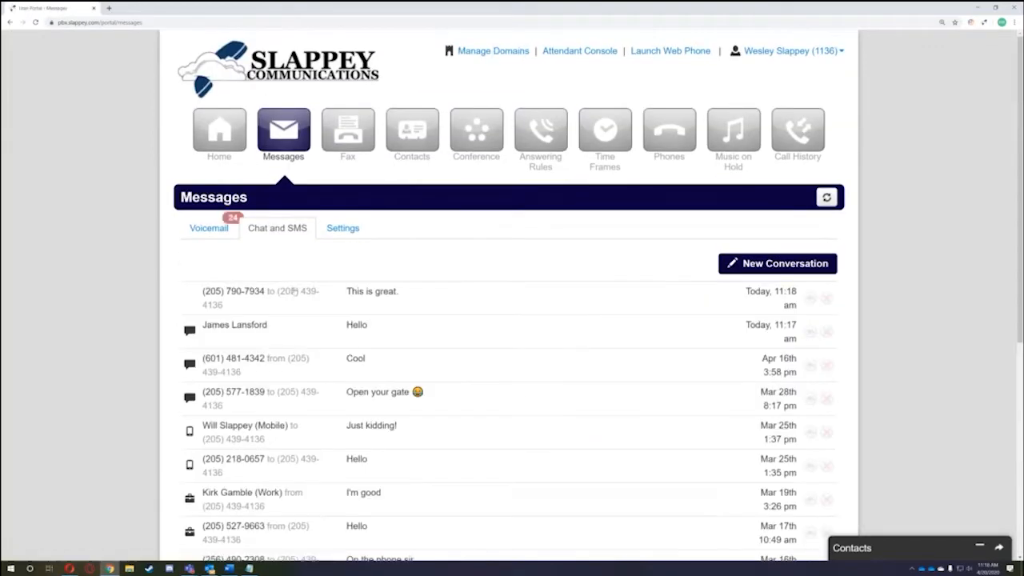
- Review the conversation ending 'This is great.', then open the voicemail Settings
{"action": "left_click", "coordinate": [390, 309]}
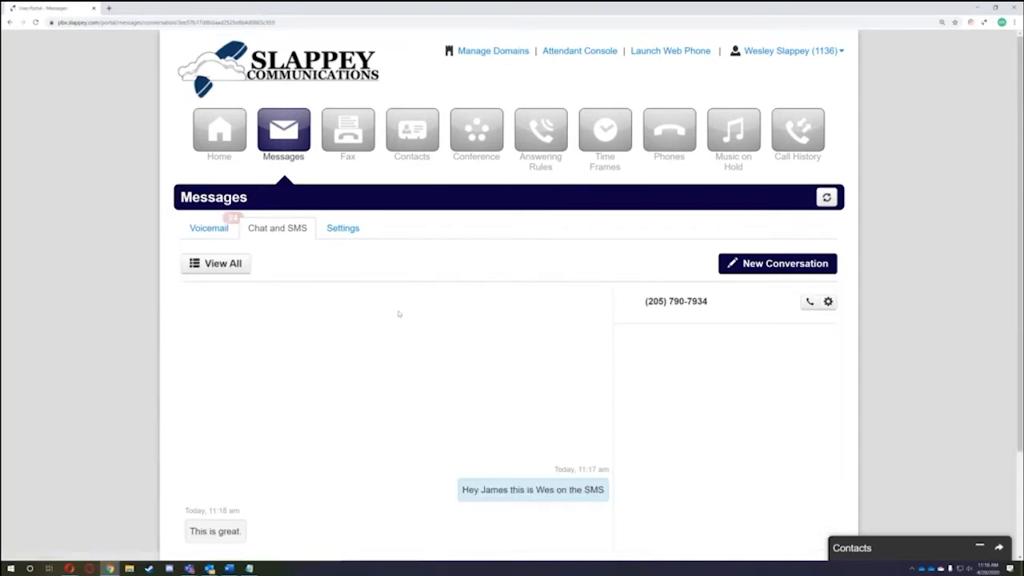
{"action": "scroll", "coordinate": [399, 389], "scroll_direction": "down", "scroll_amount": 2}
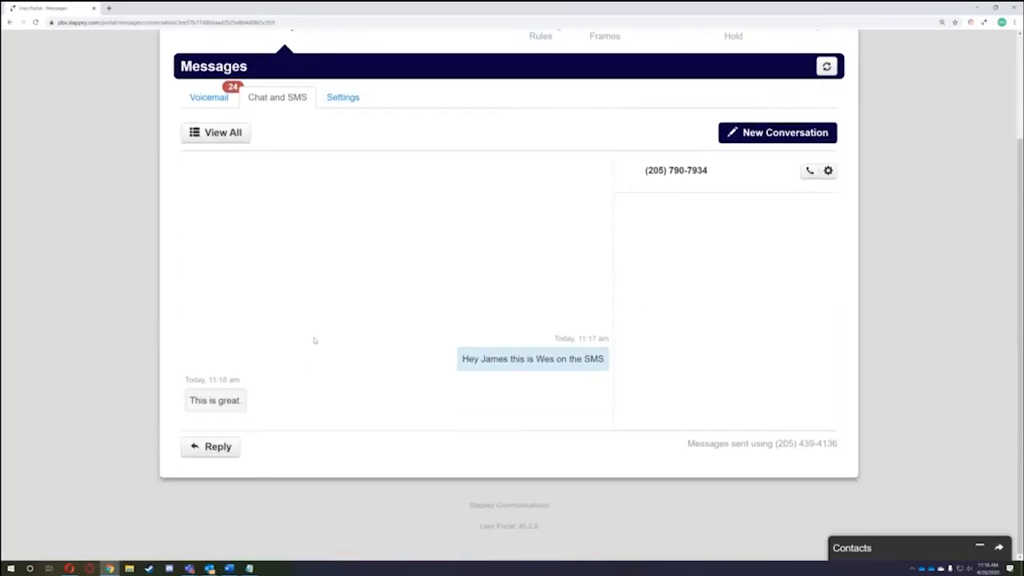
{"action": "left_click", "coordinate": [220, 133]}
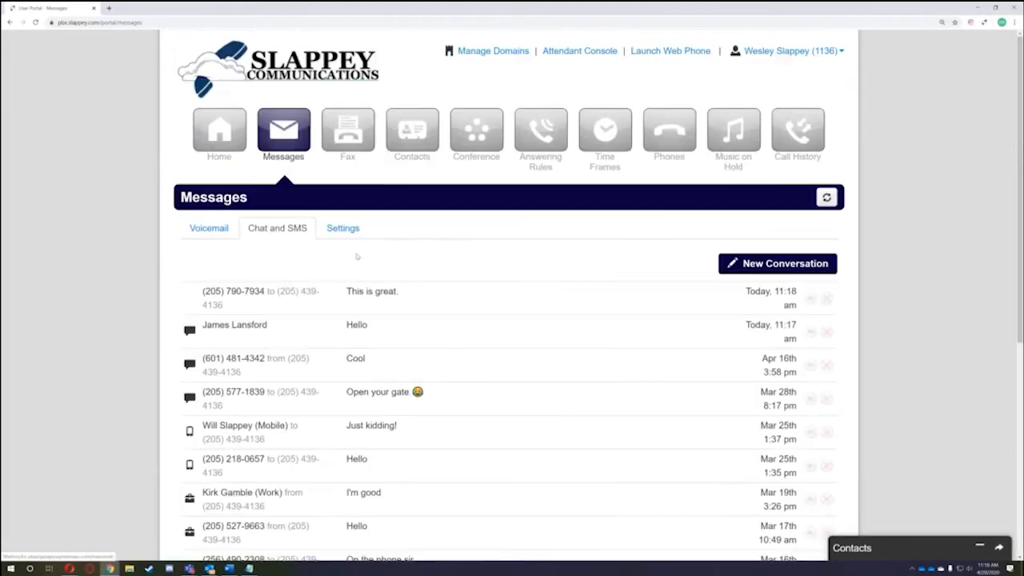
{"action": "left_click", "coordinate": [349, 231]}
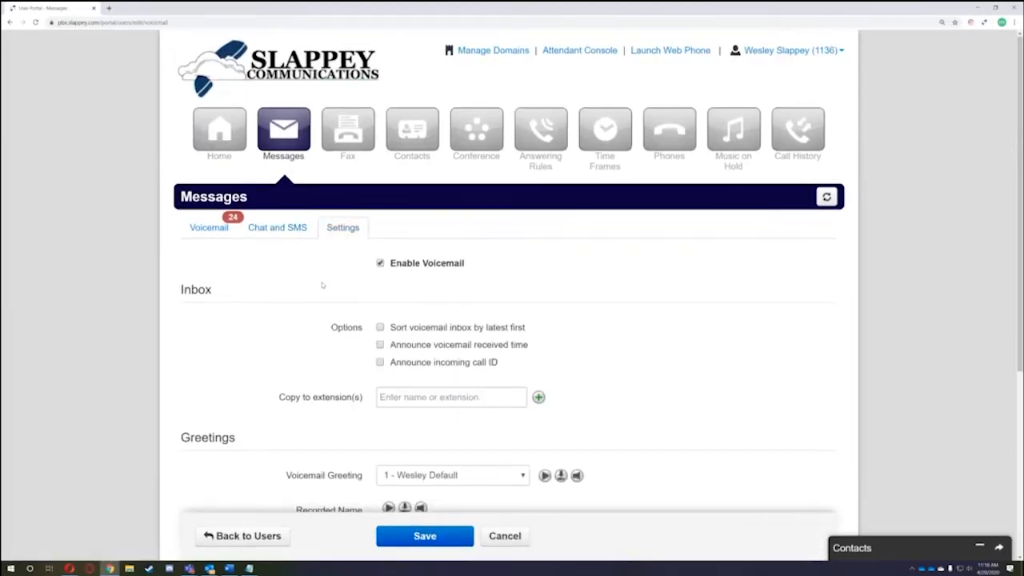
- Scroll the voicemail settings, pointing out Unified Messaging, Greetings and the Recorded Name setting
{"action": "scroll", "coordinate": [321, 281], "scroll_direction": "down", "scroll_amount": 1}
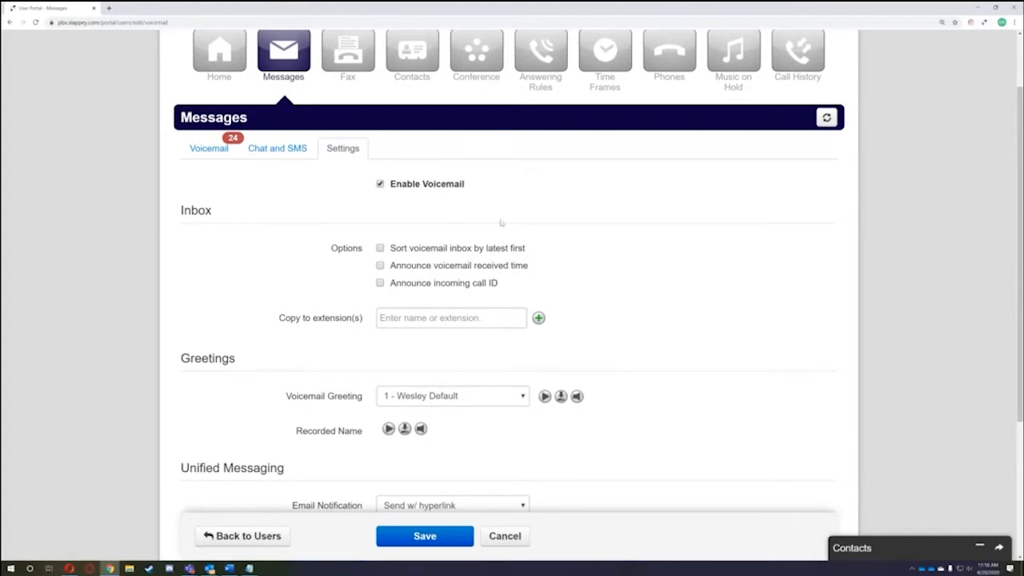
{"action": "scroll", "coordinate": [294, 319], "scroll_direction": "down", "scroll_amount": 1}
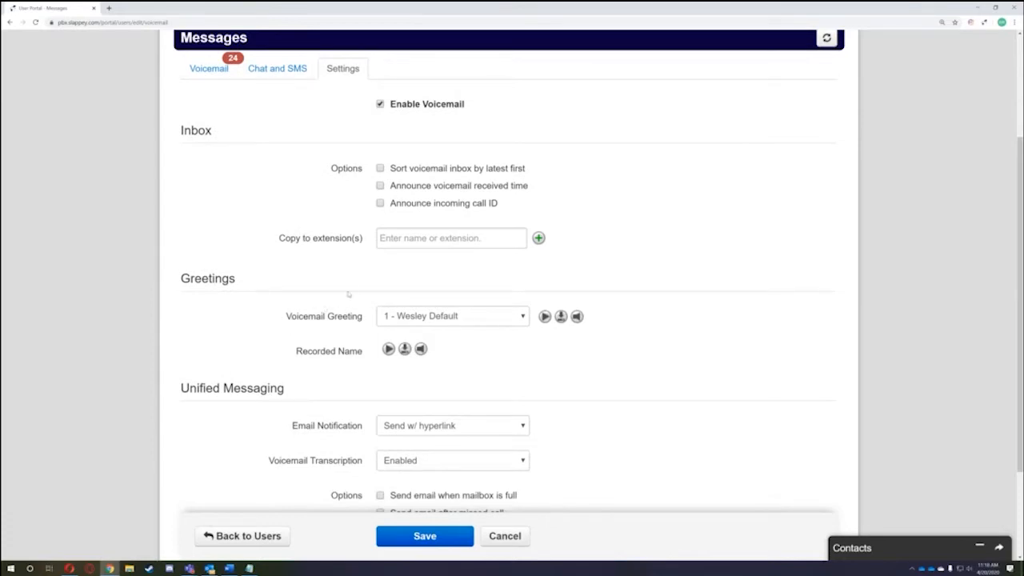
{"action": "scroll", "coordinate": [326, 336], "scroll_direction": "down", "scroll_amount": 1}
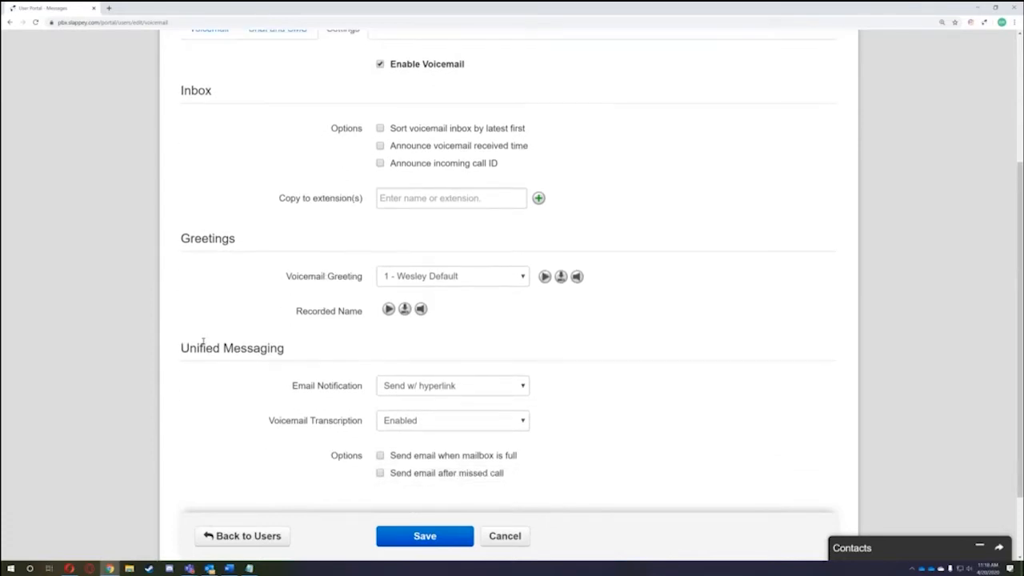
{"action": "left_click_drag", "start_coordinate": [190, 349], "coordinate": [307, 359]}
{"action": "left_click", "coordinate": [307, 360]}
{"action": "left_click_drag", "start_coordinate": [180, 238], "coordinate": [263, 242]}
{"action": "left_click", "coordinate": [262, 241]}
{"action": "scroll", "coordinate": [360, 347], "scroll_direction": "up", "scroll_amount": 1}
{"action": "scroll", "coordinate": [360, 347], "scroll_direction": "down", "scroll_amount": 1}
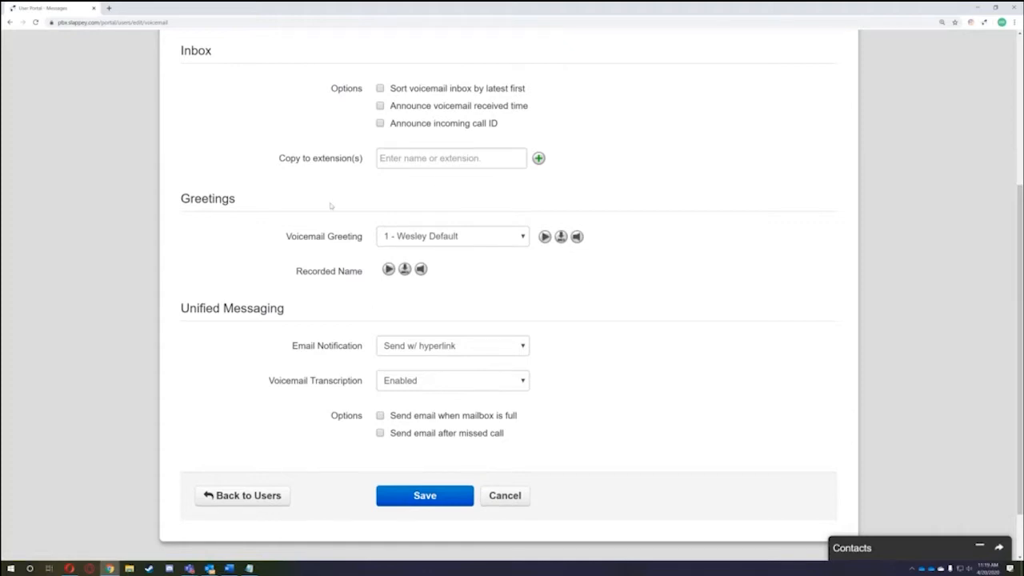
{"action": "left_click_drag", "start_coordinate": [300, 275], "coordinate": [362, 275]}
{"action": "left_click", "coordinate": [301, 280]}
{"action": "left_click_drag", "start_coordinate": [298, 275], "coordinate": [364, 275]}
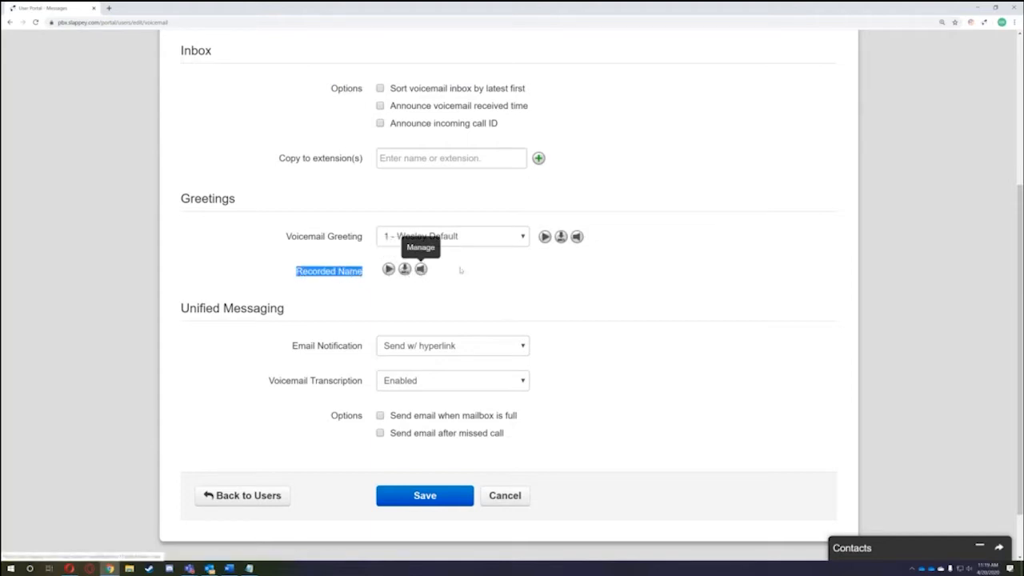
- Check the Voicemail Greeting dropdown without changing it, then bring up Manage Greetings
{"action": "left_click", "coordinate": [428, 236]}
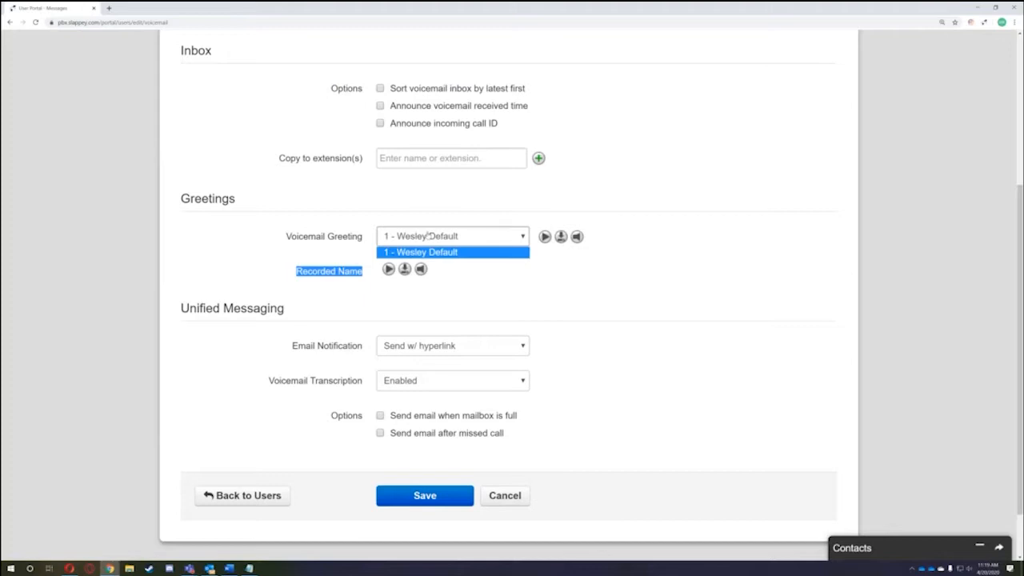
{"action": "left_click", "coordinate": [417, 222]}
{"action": "left_click", "coordinate": [409, 236]}
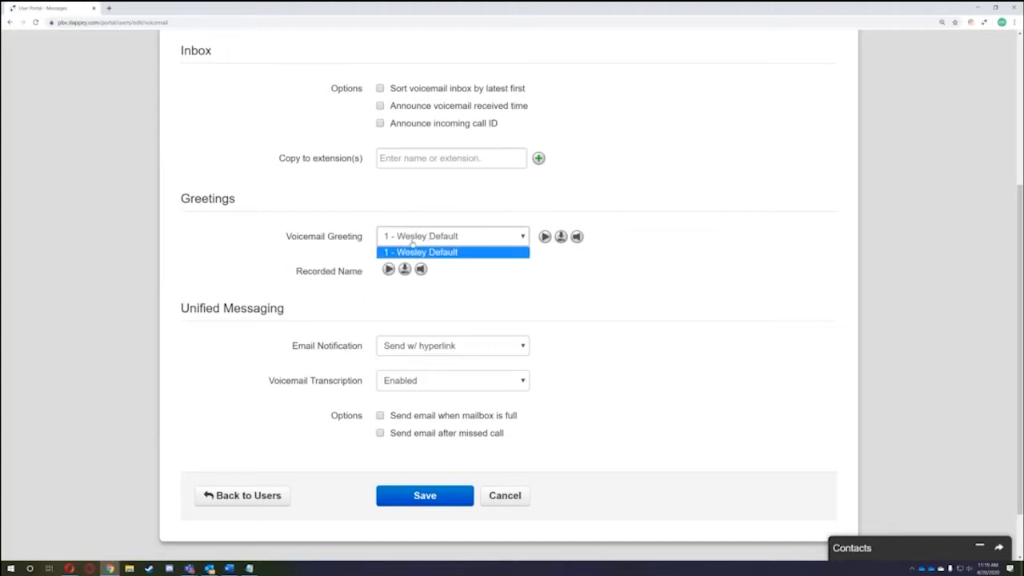
{"action": "left_click", "coordinate": [490, 276]}
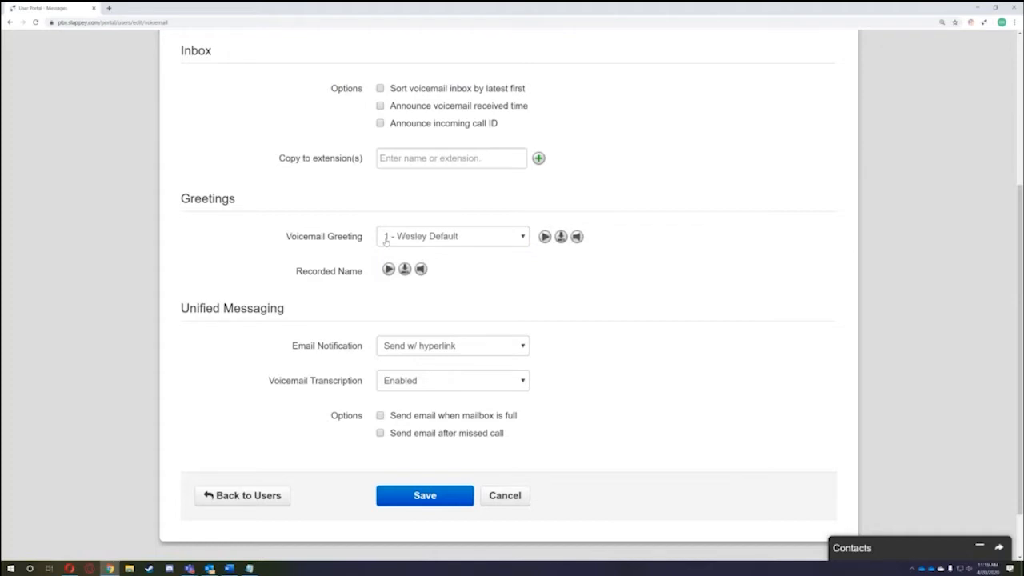
{"action": "left_click", "coordinate": [457, 237]}
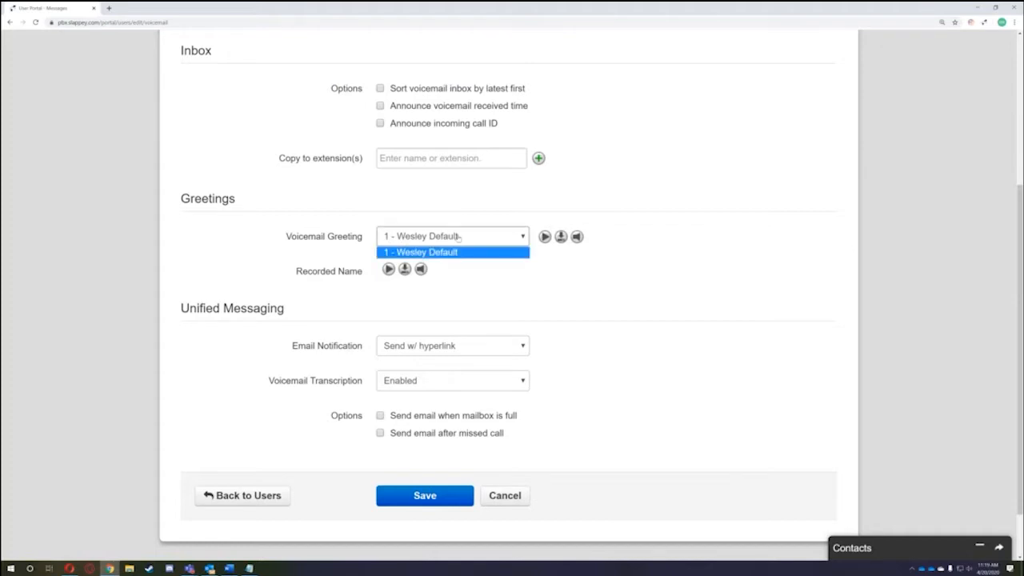
{"action": "left_click", "coordinate": [447, 219]}
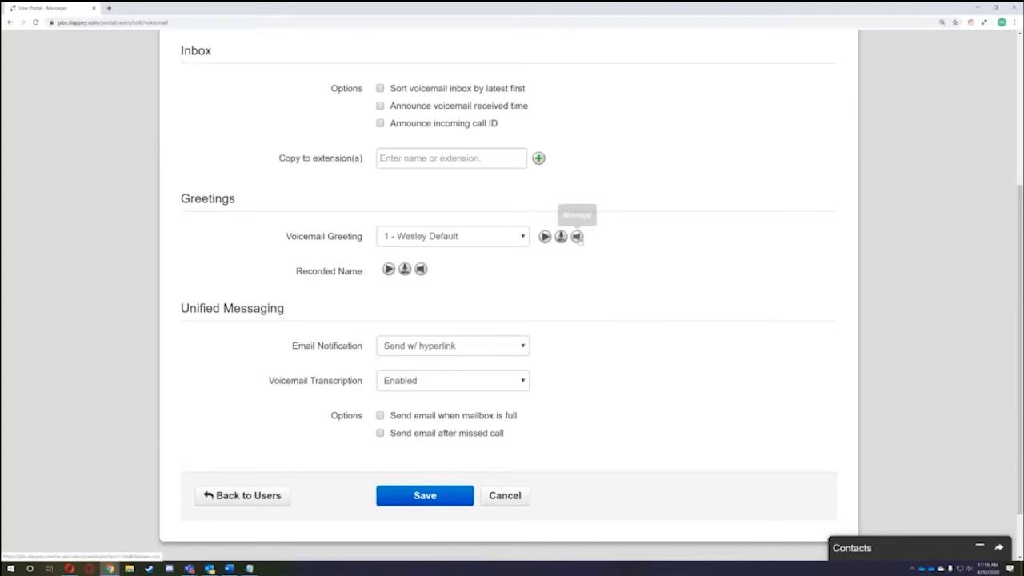
{"action": "left_click", "coordinate": [578, 238]}
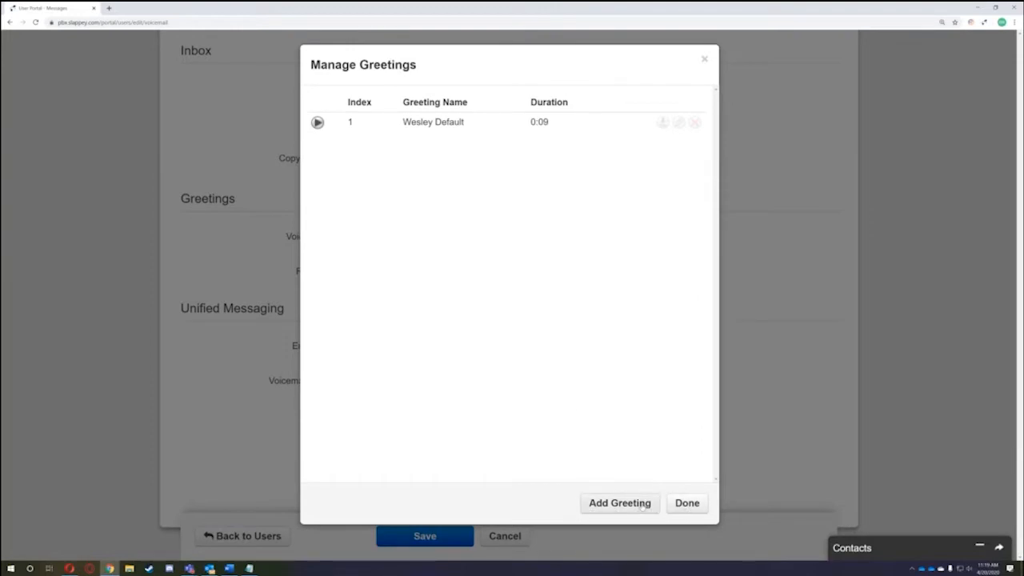
- Upload the downloaded vm- recording from Downloads as a new 0:21 greeting named Test
{"action": "left_click", "coordinate": [645, 504]}
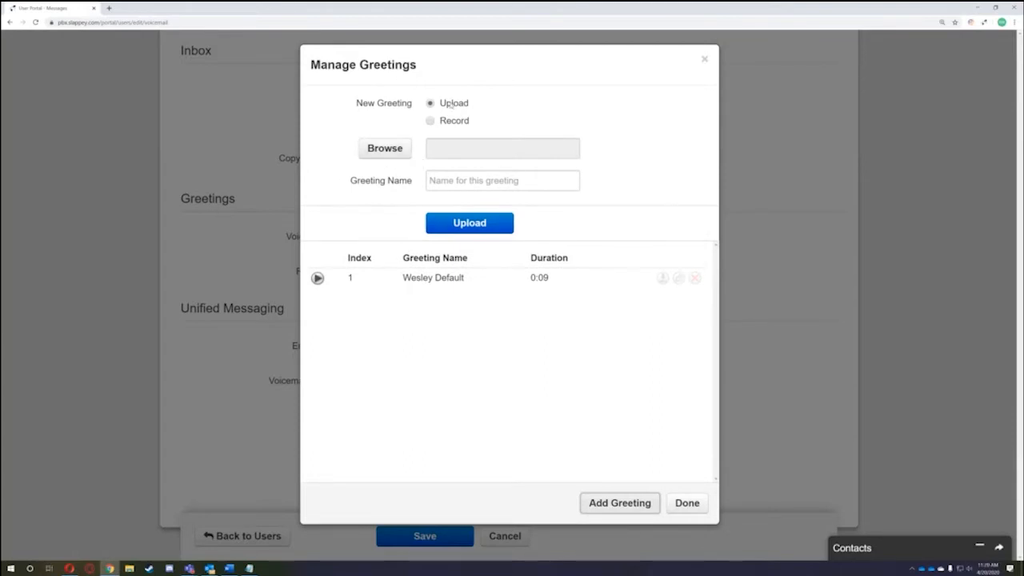
{"action": "left_click", "coordinate": [388, 155]}
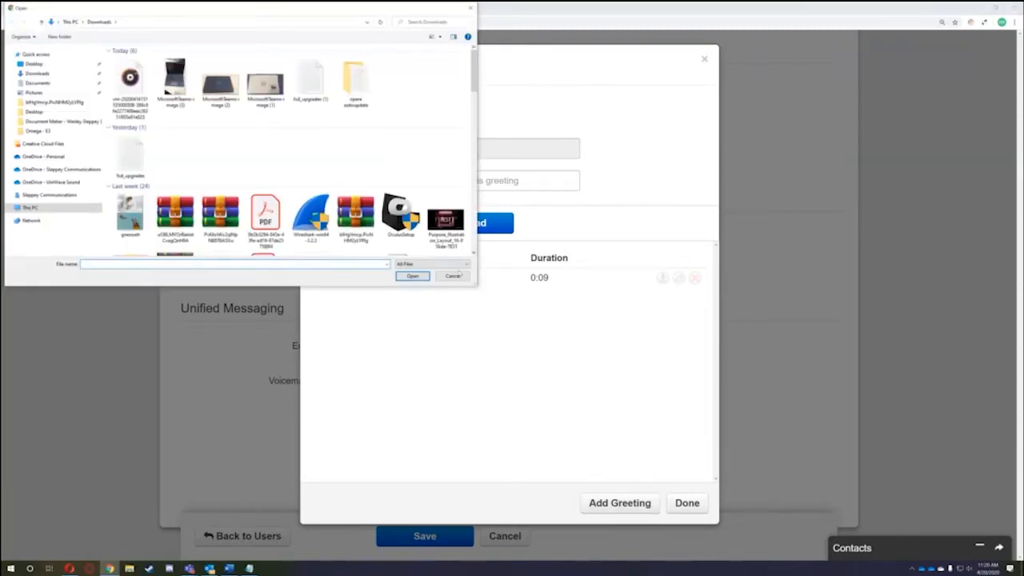
{"action": "left_click", "coordinate": [129, 84]}
{"action": "left_click", "coordinate": [413, 276]}
{"action": "left_click", "coordinate": [443, 180]}
{"action": "type", "text": "Test"}
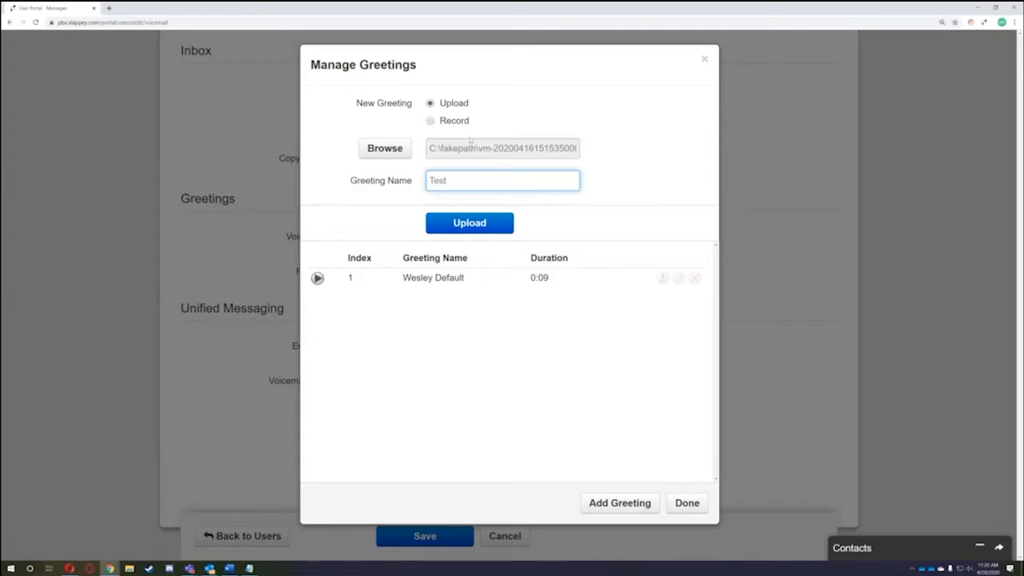
{"action": "left_click", "coordinate": [483, 228]}
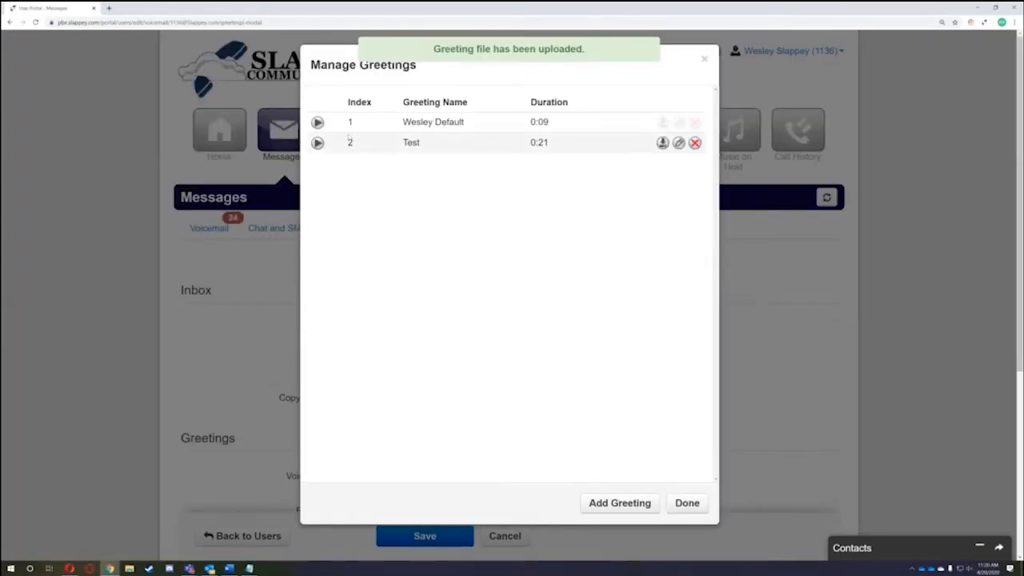
{"action": "left_click_drag", "start_coordinate": [349, 142], "coordinate": [589, 151]}
{"action": "left_click", "coordinate": [588, 166]}
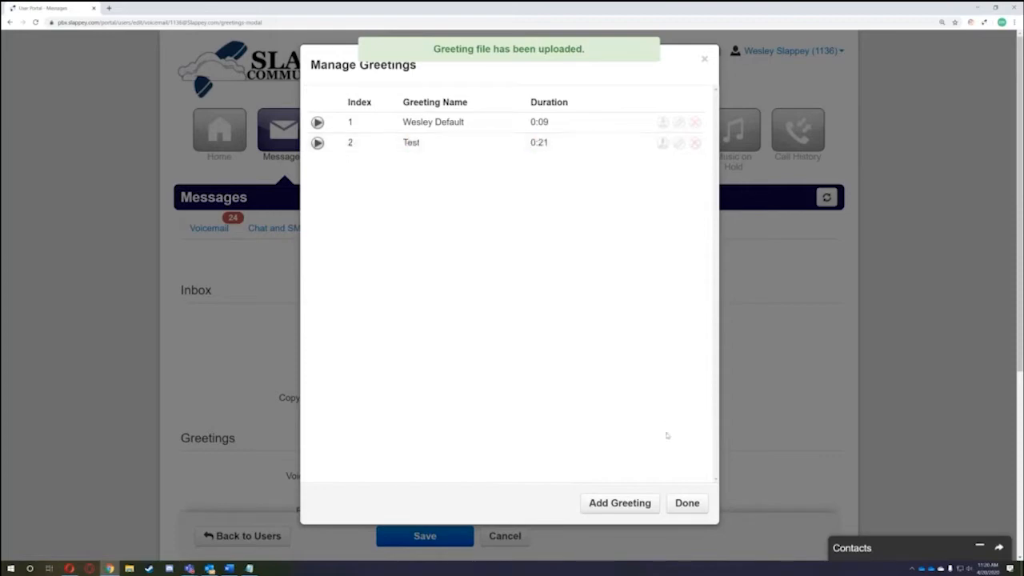
{"action": "left_click", "coordinate": [687, 502]}
{"action": "scroll", "coordinate": [483, 401], "scroll_direction": "down", "scroll_amount": 1}
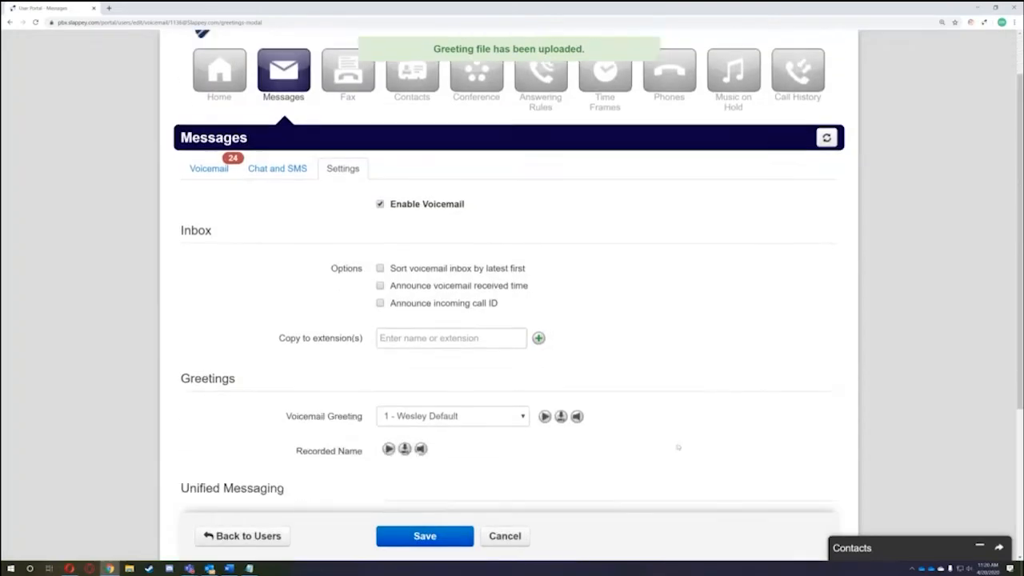
{"action": "left_click", "coordinate": [483, 397]}
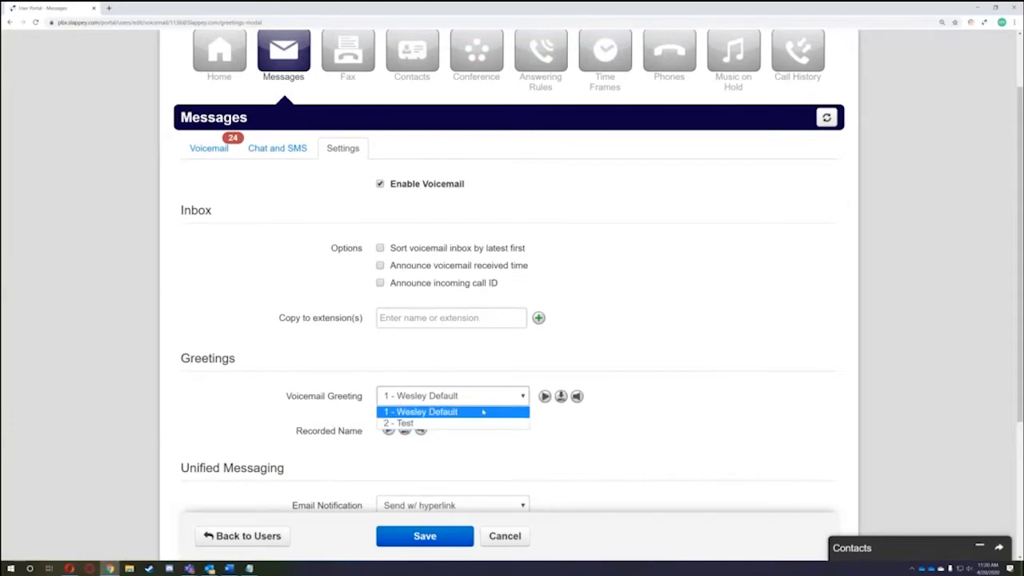
{"action": "left_click", "coordinate": [480, 412]}
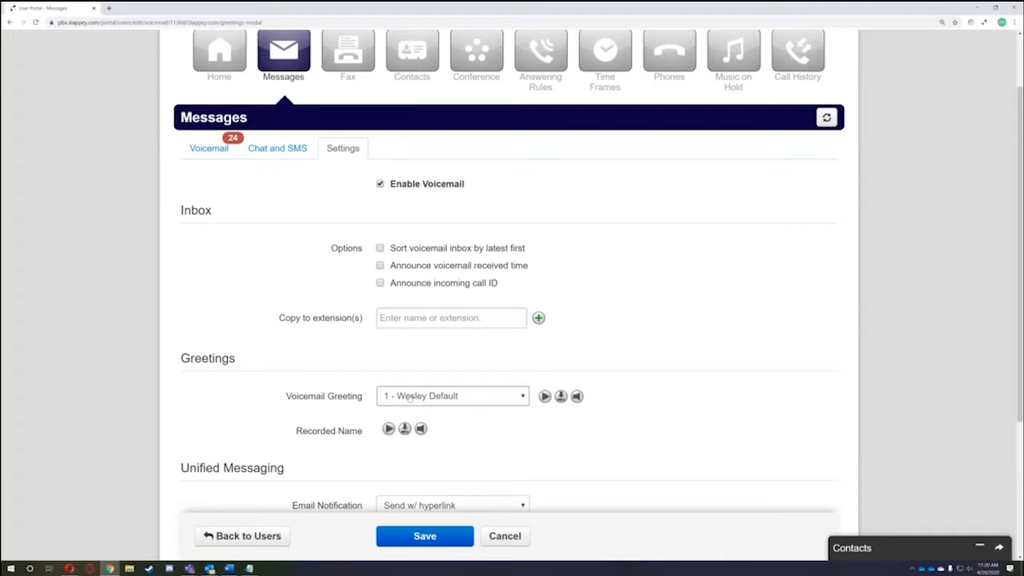
{"action": "left_click", "coordinate": [409, 398]}
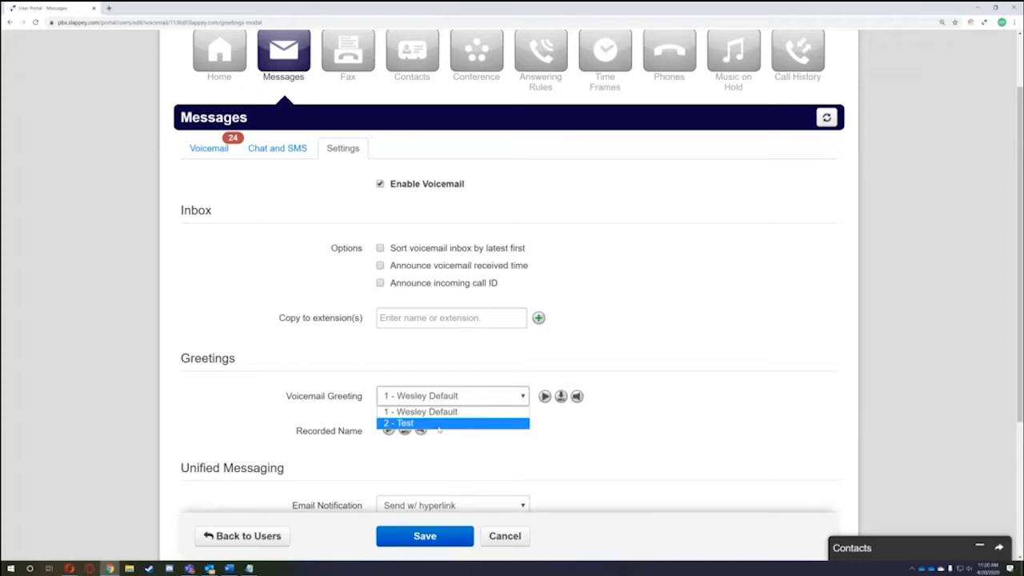
{"action": "left_click", "coordinate": [603, 428]}
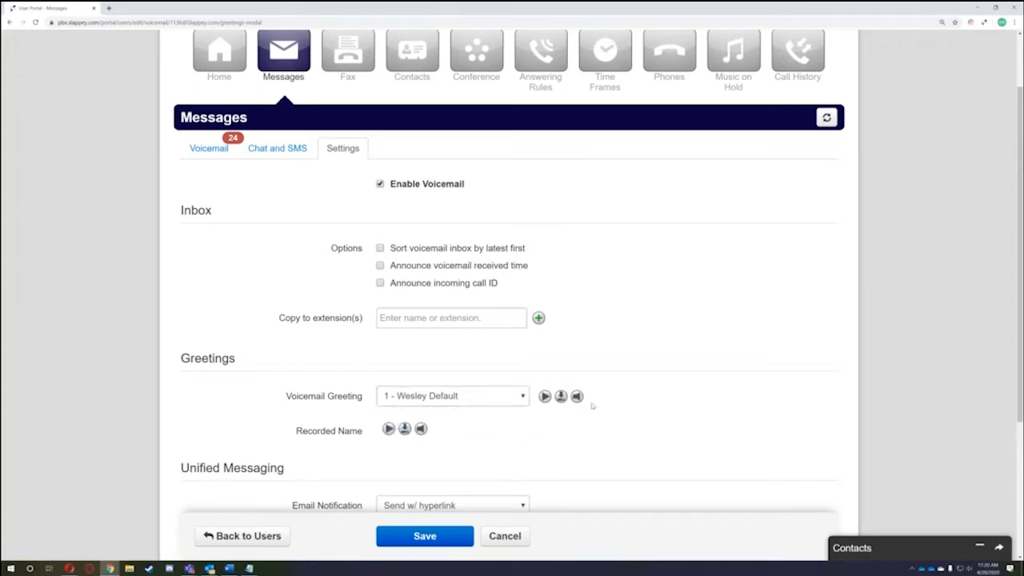
- Delete the Test greeting in Manage Greetings, confirming with Yes
{"action": "left_click", "coordinate": [576, 396]}
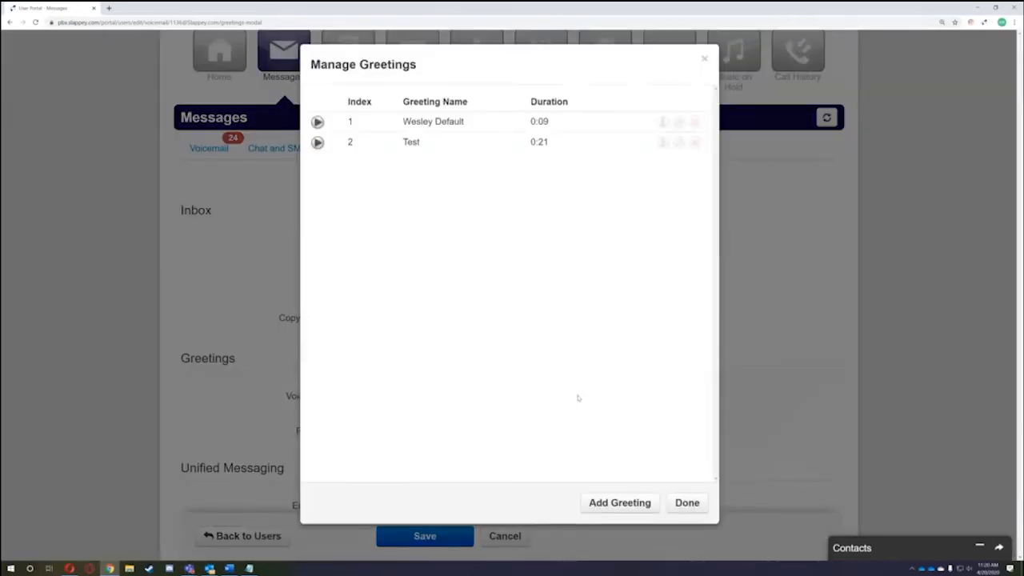
{"action": "left_click", "coordinate": [687, 501]}
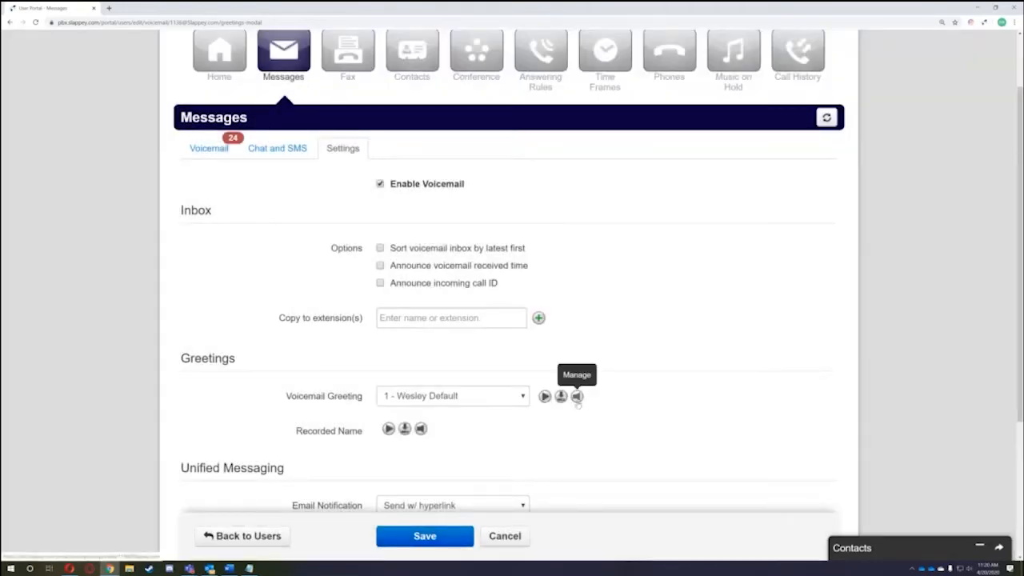
{"action": "left_click", "coordinate": [577, 396]}
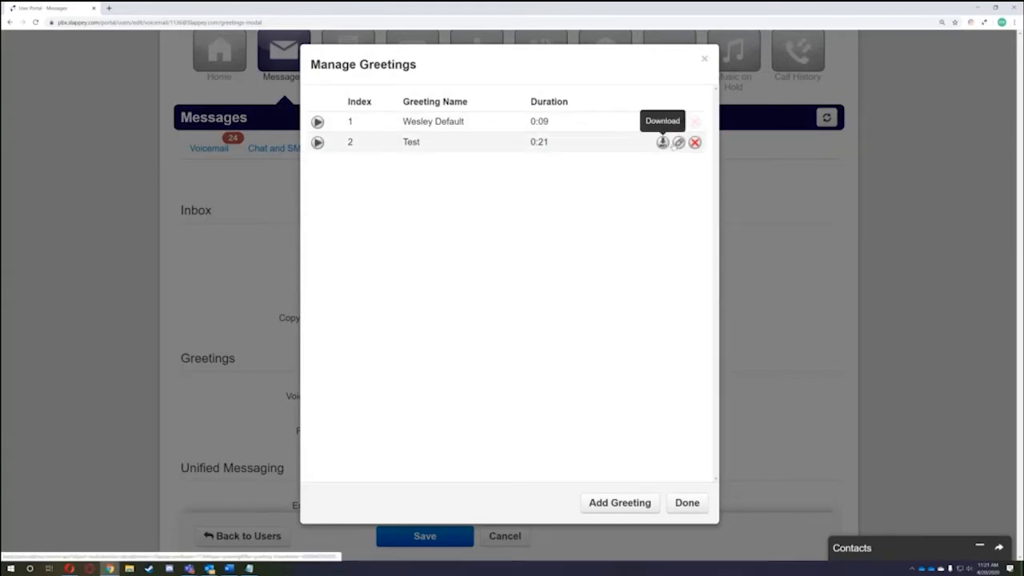
{"action": "left_click", "coordinate": [679, 142]}
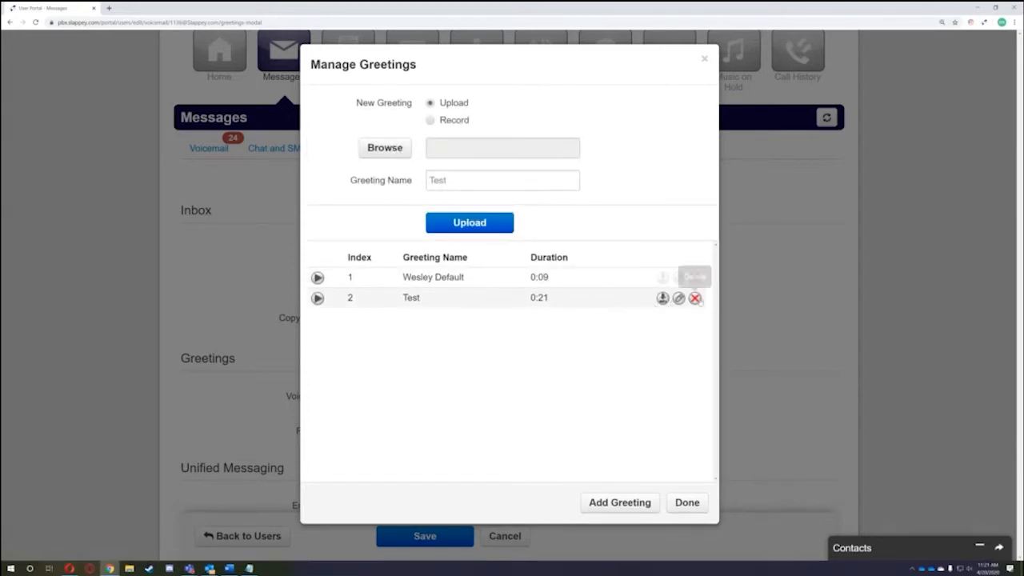
{"action": "left_click", "coordinate": [695, 298]}
{"action": "left_click", "coordinate": [584, 315]}
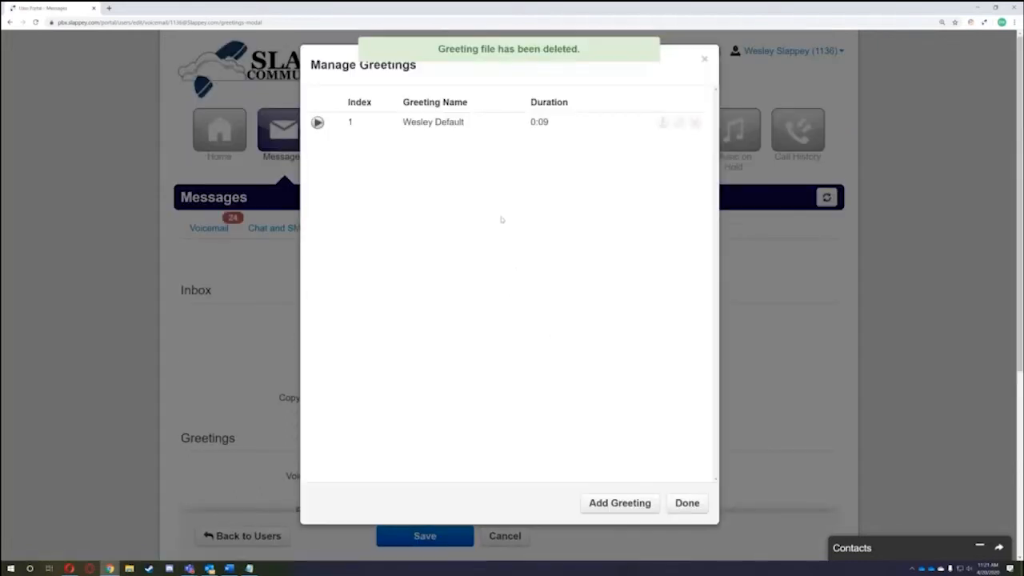
- Add a new greeting using the Record by phone call option
{"action": "left_click", "coordinate": [619, 503]}
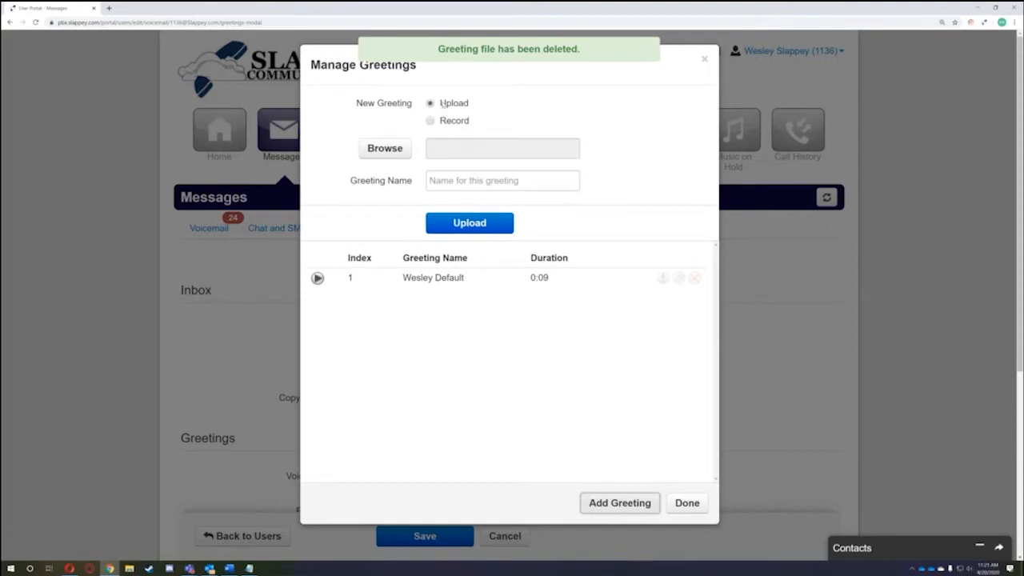
{"action": "left_click", "coordinate": [444, 104]}
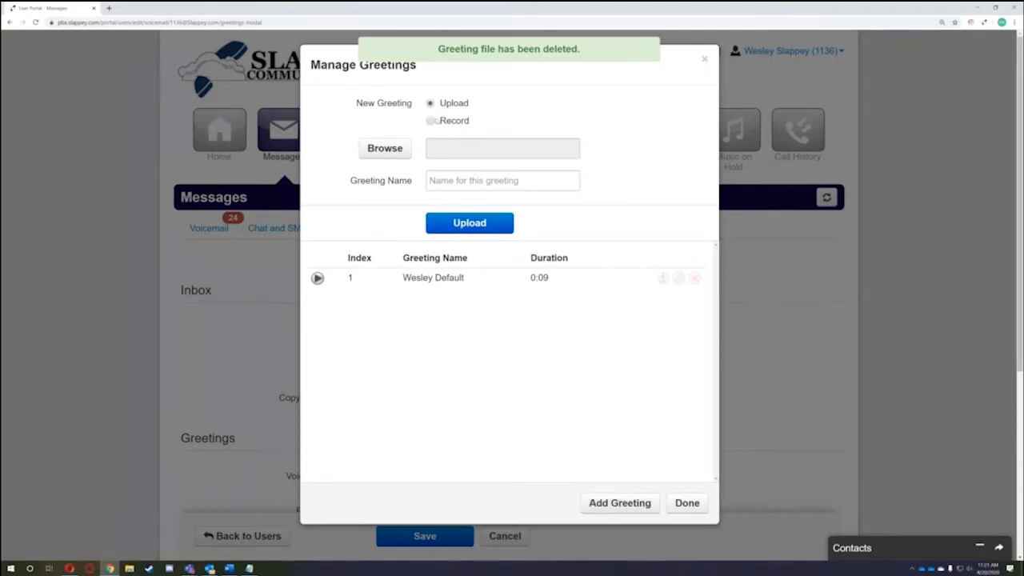
{"action": "left_click", "coordinate": [431, 122]}
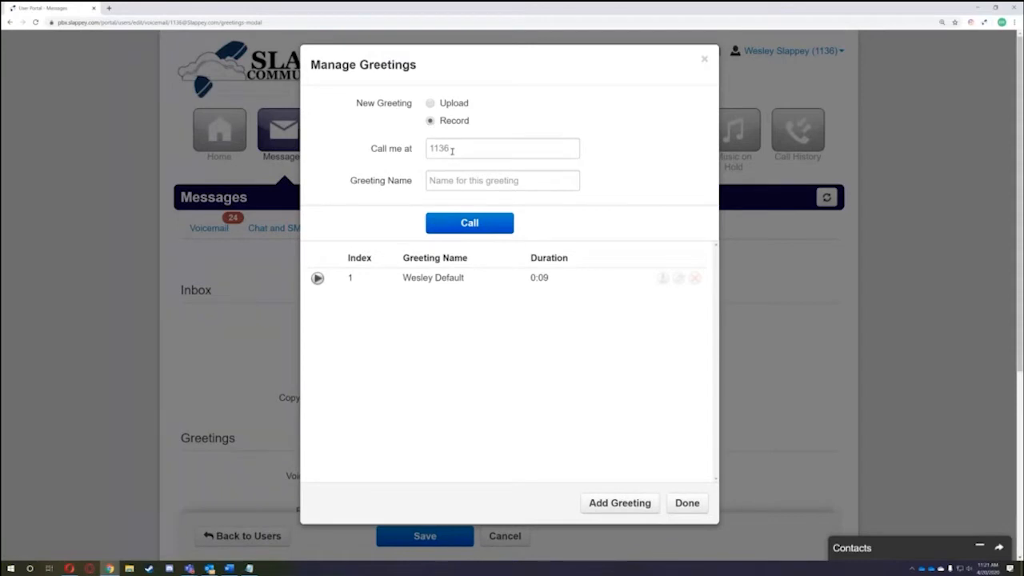
- Replace the Call me at number with the user's own phone number
{"action": "left_click", "coordinate": [452, 150]}
{"action": "left_click_drag", "start_coordinate": [458, 151], "coordinate": [416, 150]}
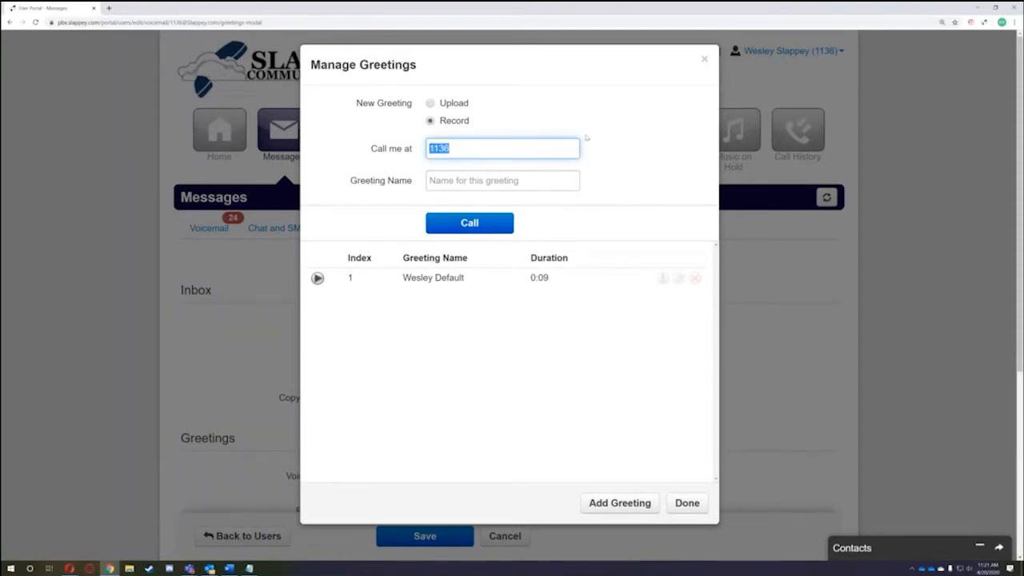
{"action": "left_click", "coordinate": [531, 173]}
{"action": "left_click", "coordinate": [619, 162]}
{"action": "left_click", "coordinate": [506, 182]}
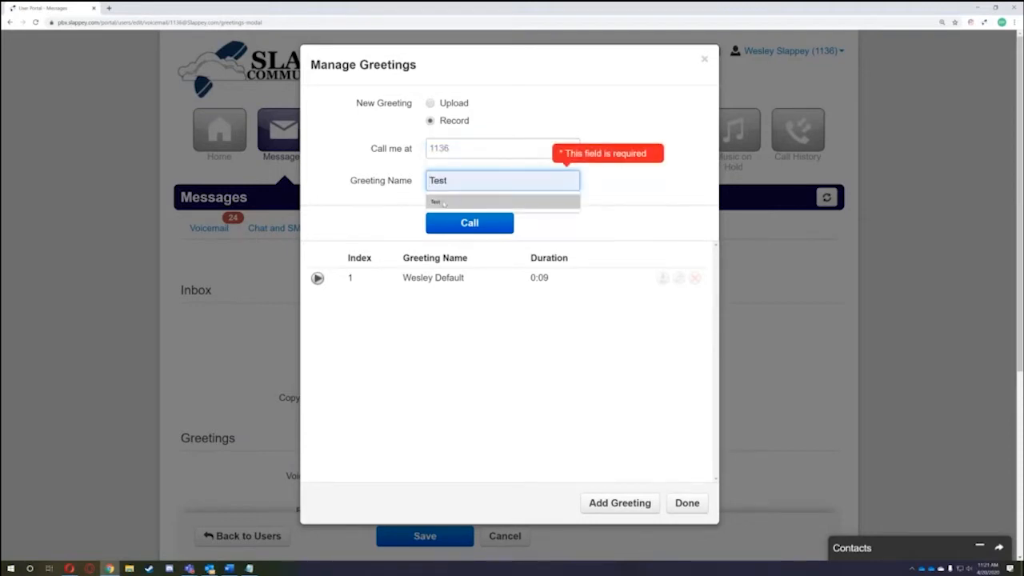
{"action": "double_click", "coordinate": [459, 149]}
{"action": "left_click", "coordinate": [622, 96]}
{"action": "left_click_drag", "start_coordinate": [500, 147], "coordinate": [420, 150]}
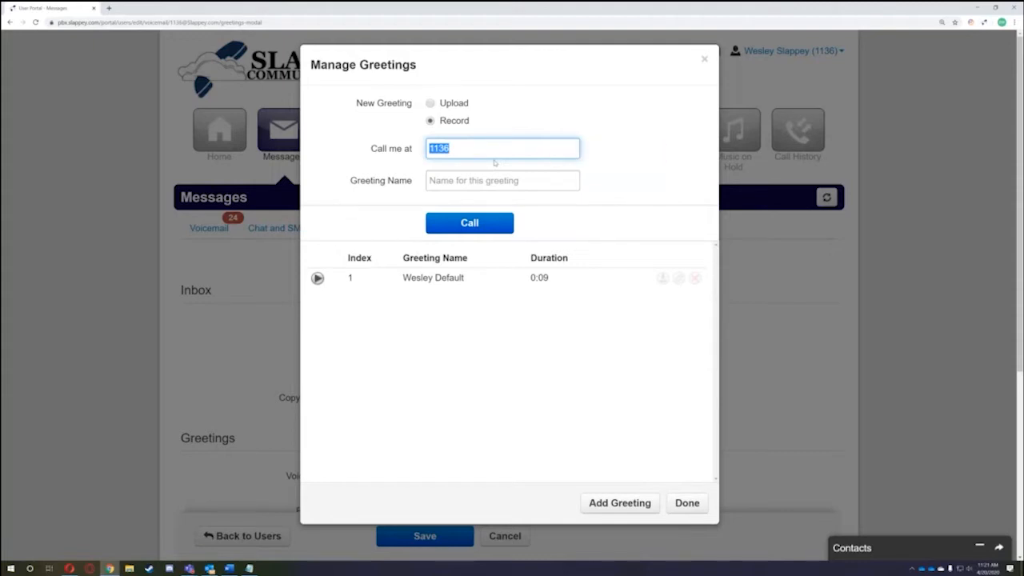
- Name the greeting Test, place the call to record it, and reopen Manage Greetings
{"action": "left_click", "coordinate": [484, 232]}
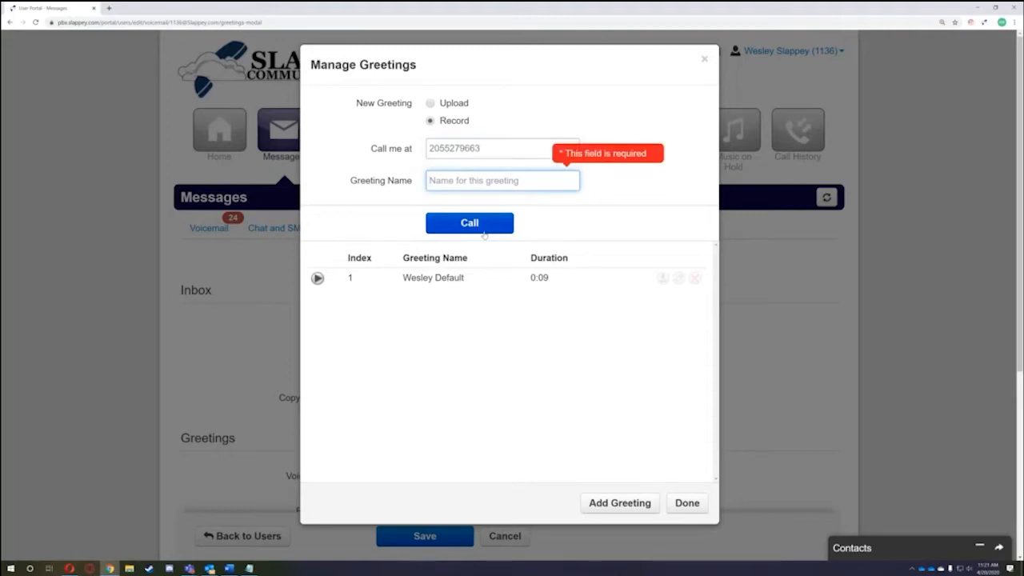
{"action": "type", "text": "Test"}
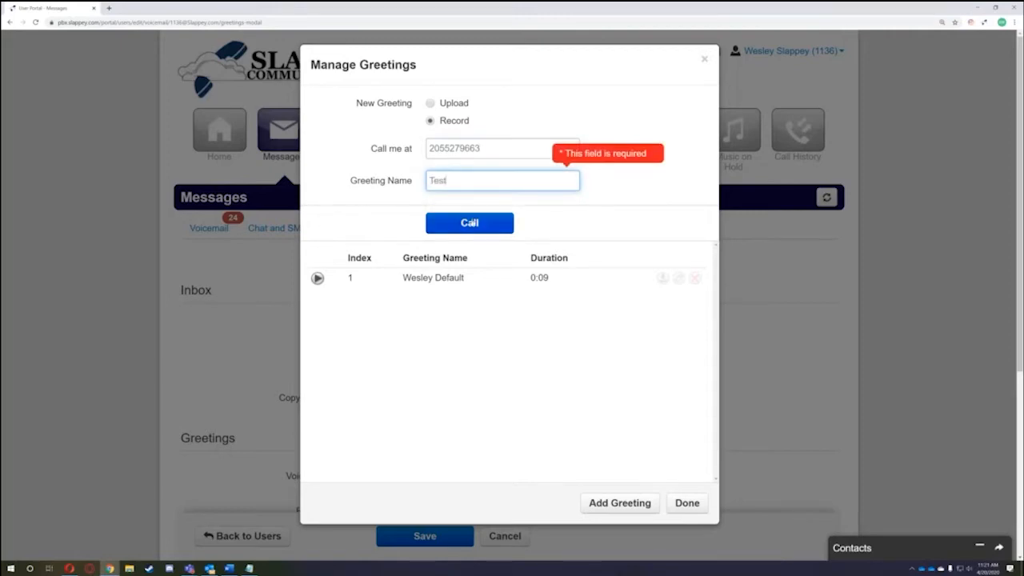
{"action": "left_click", "coordinate": [472, 223]}
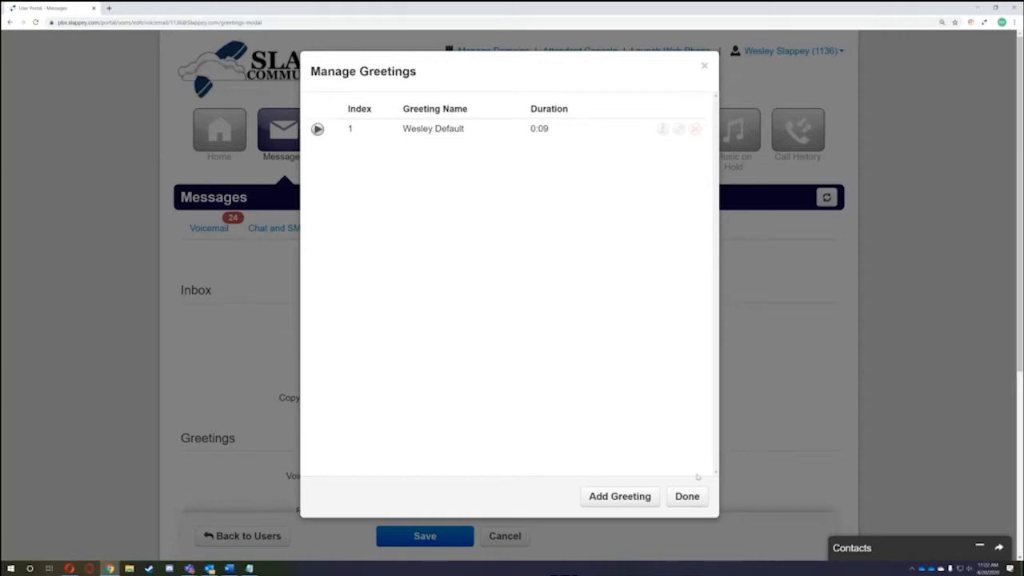
{"action": "left_click", "coordinate": [687, 496]}
{"action": "left_click", "coordinate": [575, 476]}
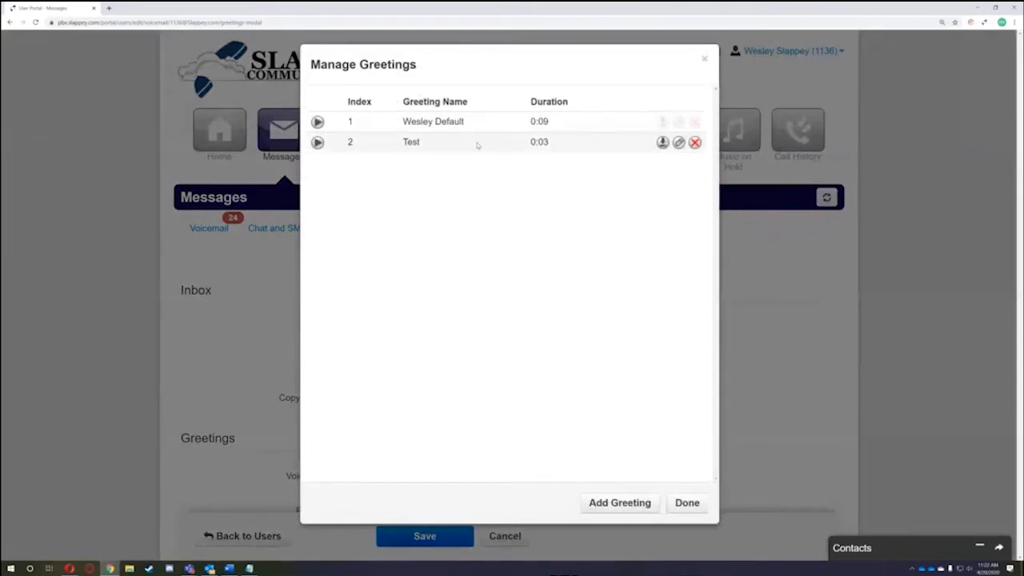
- Delete the newly recorded Test greeting and close Manage Greetings
{"action": "left_click", "coordinate": [694, 142]}
{"action": "left_click", "coordinate": [595, 154]}
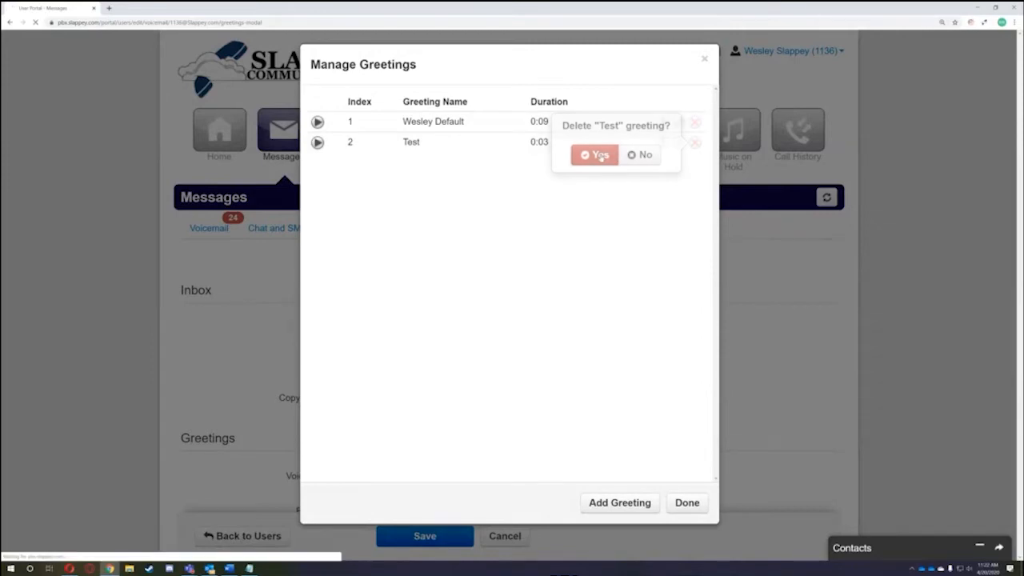
{"action": "left_click", "coordinate": [686, 503]}
- Save the voicemail settings with the default greeting 1 selected
{"action": "scroll", "coordinate": [706, 442], "scroll_direction": "down", "scroll_amount": 2}
{"action": "scroll", "coordinate": [706, 442], "scroll_direction": "down", "scroll_amount": 1}
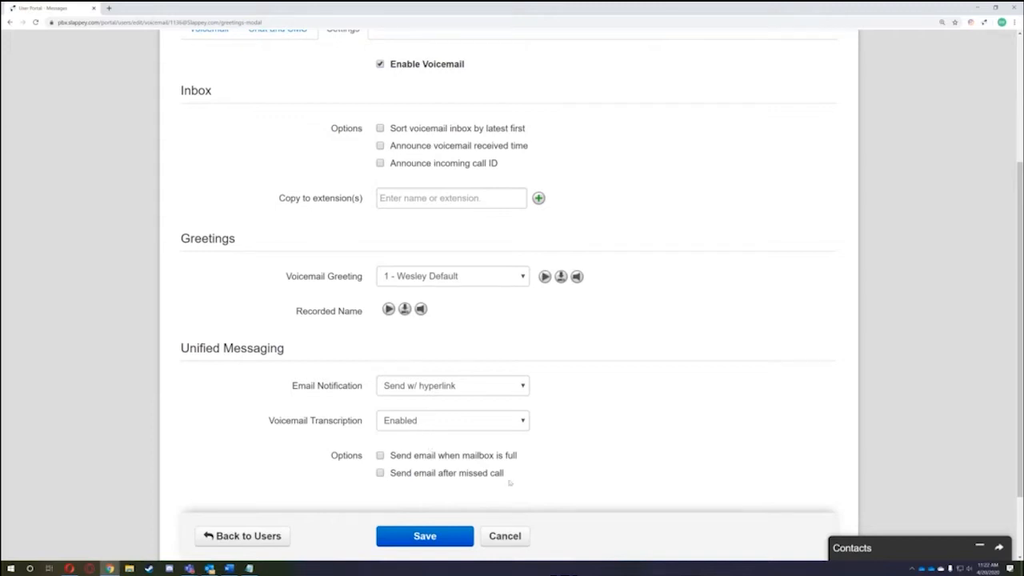
{"action": "scroll", "coordinate": [331, 265], "scroll_direction": "up", "scroll_amount": 3}
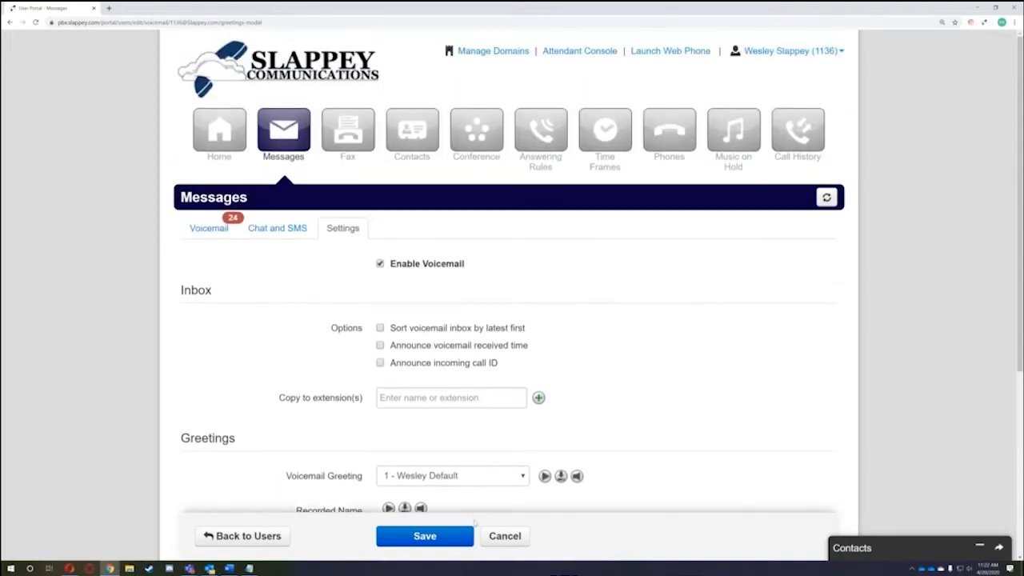
{"action": "scroll", "coordinate": [427, 517], "scroll_direction": "down", "scroll_amount": 3}
{"action": "left_click", "coordinate": [428, 496]}
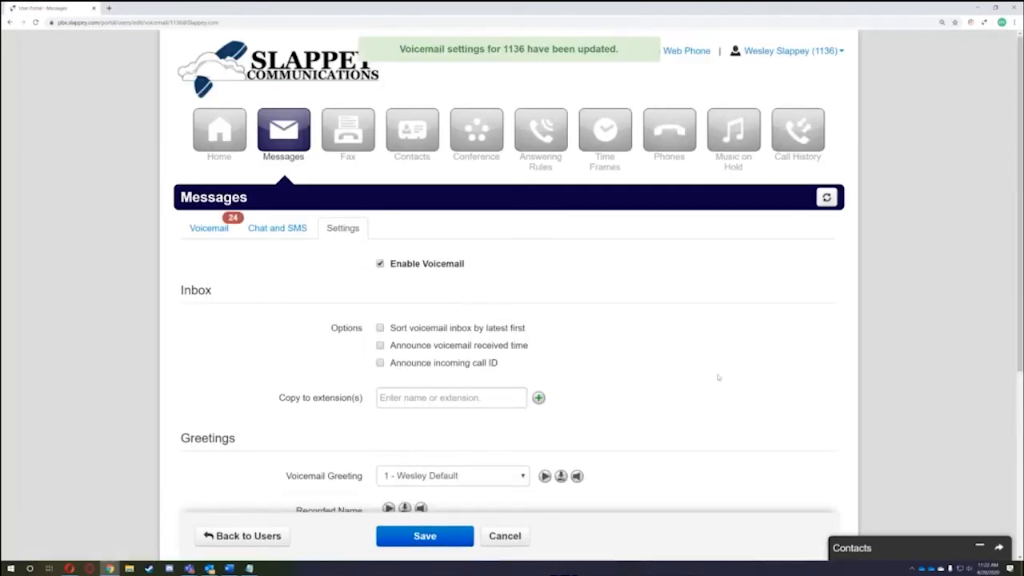
- Go to Contacts and scroll through colleagues' extensions, statuses, departments and sites
{"action": "left_click", "coordinate": [414, 132]}
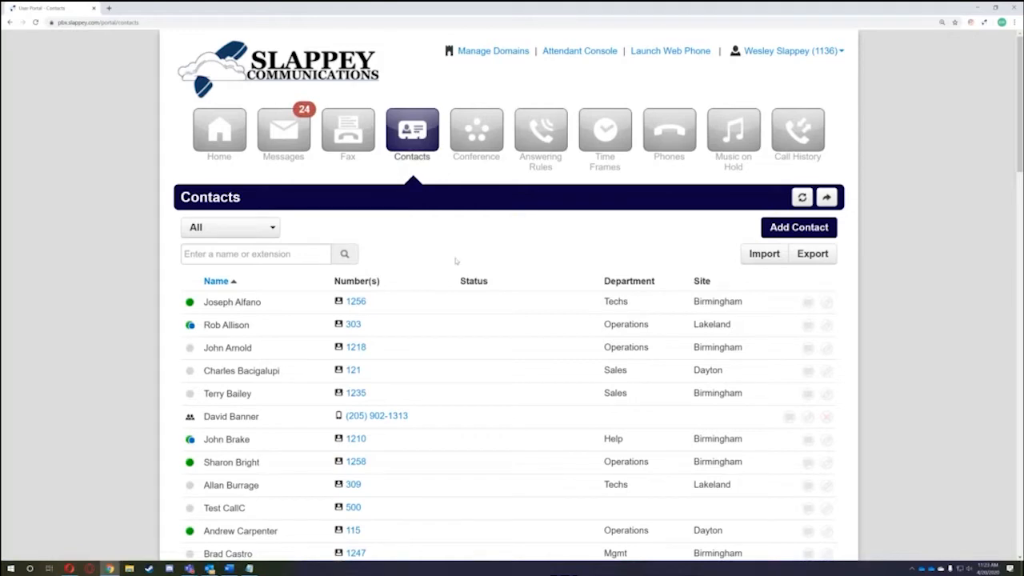
{"action": "scroll", "coordinate": [456, 257], "scroll_direction": "down", "scroll_amount": 5}
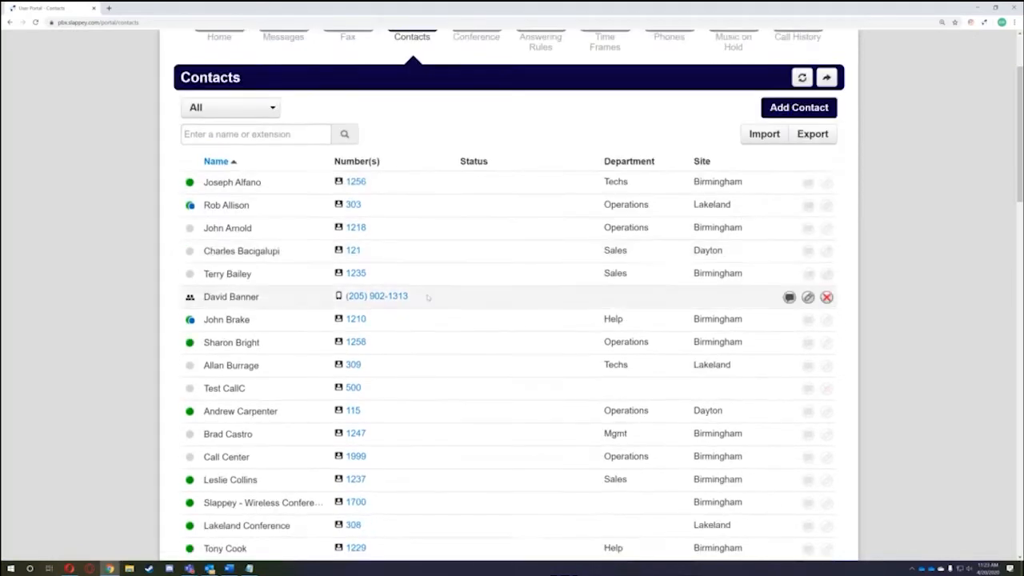
{"action": "scroll", "coordinate": [426, 376], "scroll_direction": "down", "scroll_amount": 15}
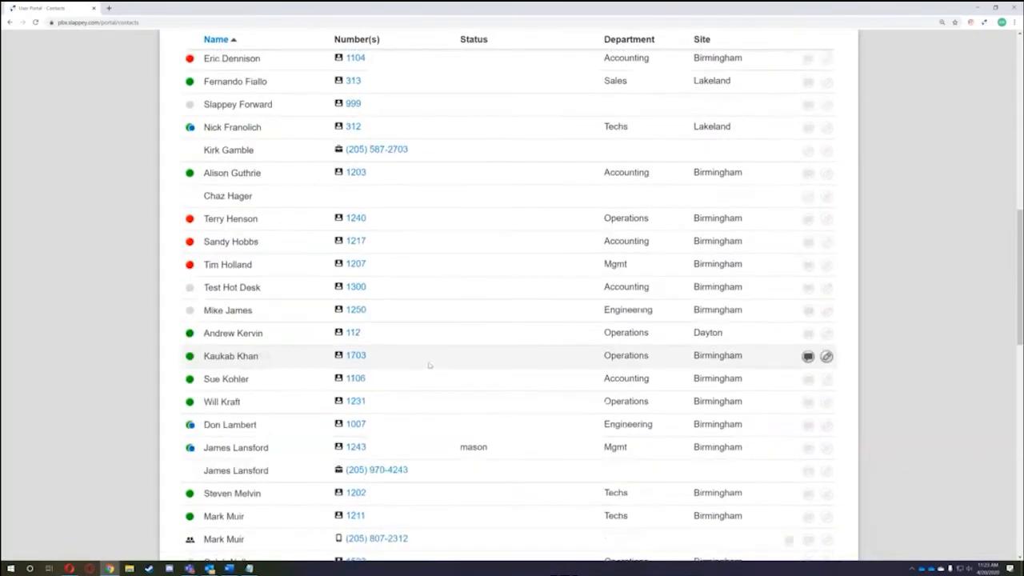
{"action": "scroll", "coordinate": [439, 362], "scroll_direction": "down", "scroll_amount": 1}
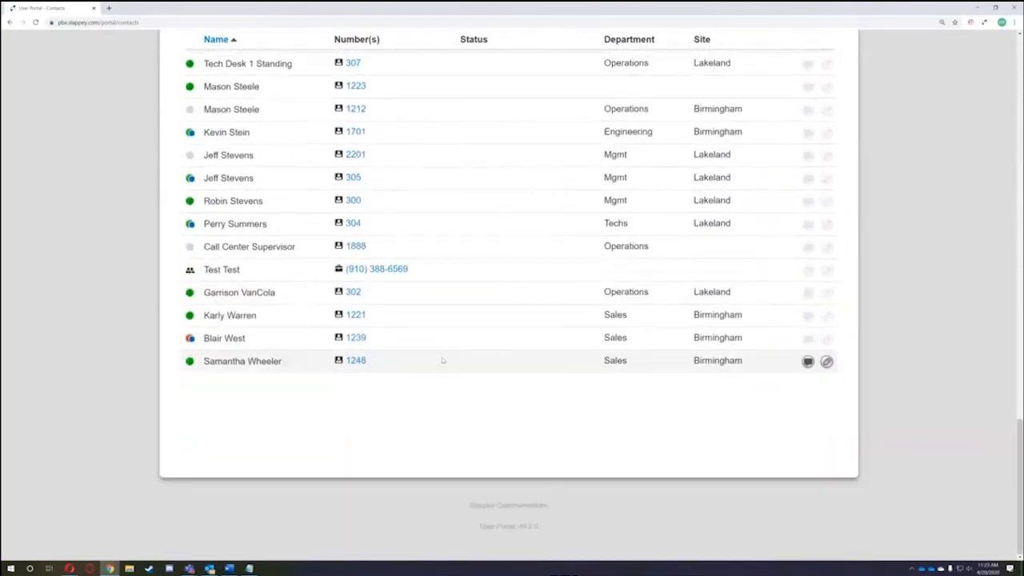
{"action": "scroll", "coordinate": [254, 238], "scroll_direction": "up", "scroll_amount": 10}
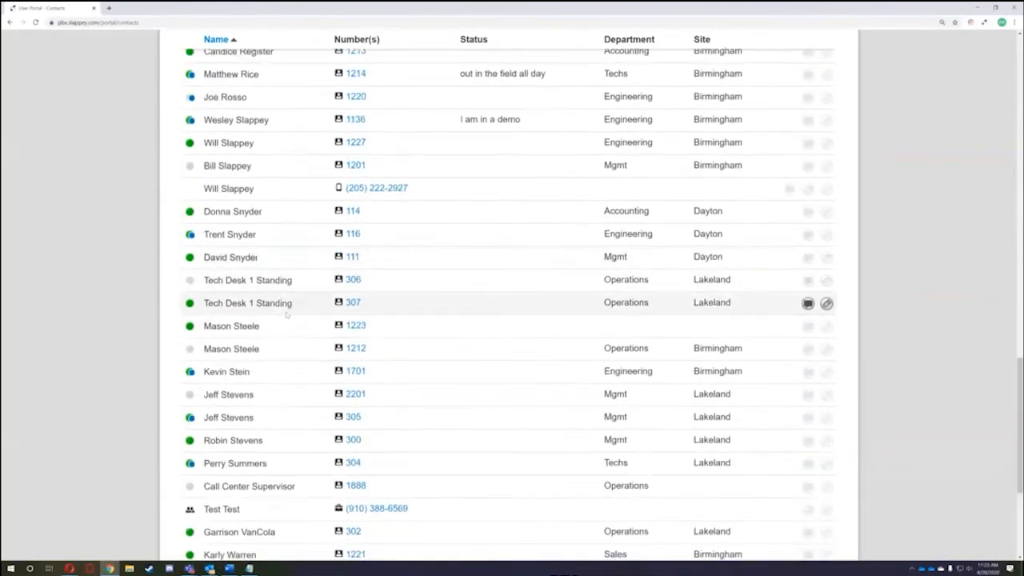
{"action": "scroll", "coordinate": [402, 268], "scroll_direction": "up", "scroll_amount": 8}
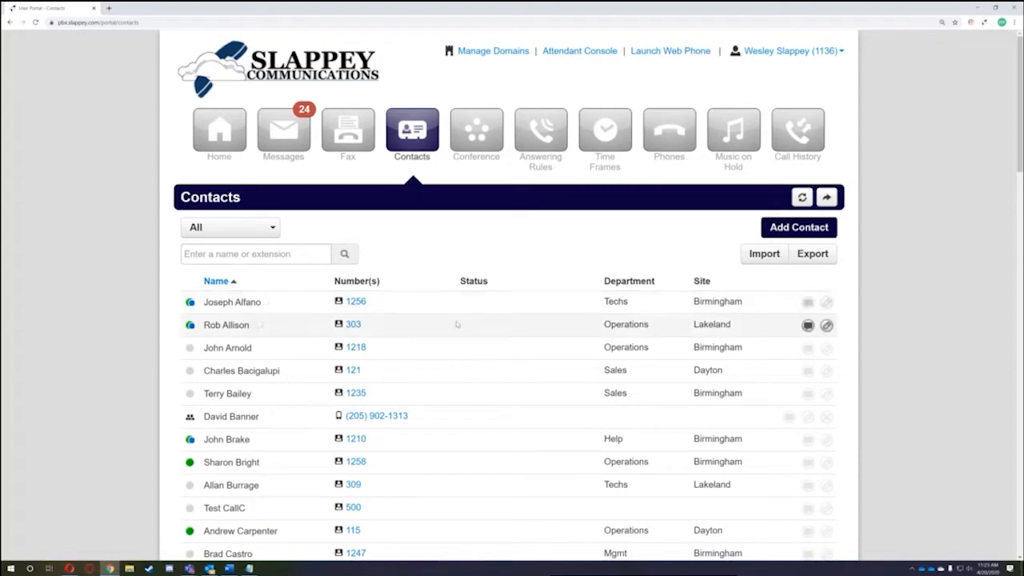
{"action": "scroll", "coordinate": [432, 309], "scroll_direction": "down", "scroll_amount": 1}
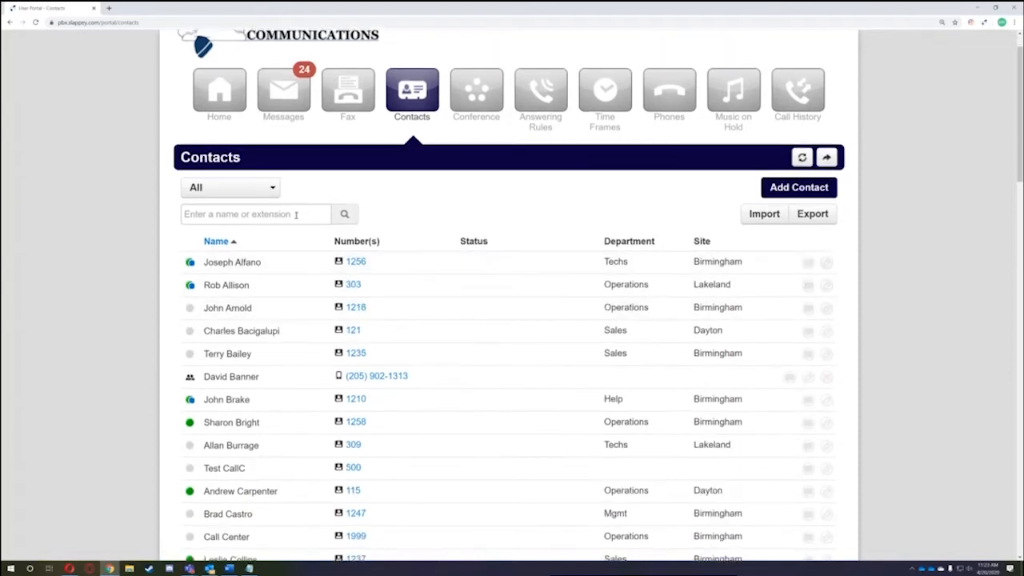
{"action": "left_click", "coordinate": [270, 189]}
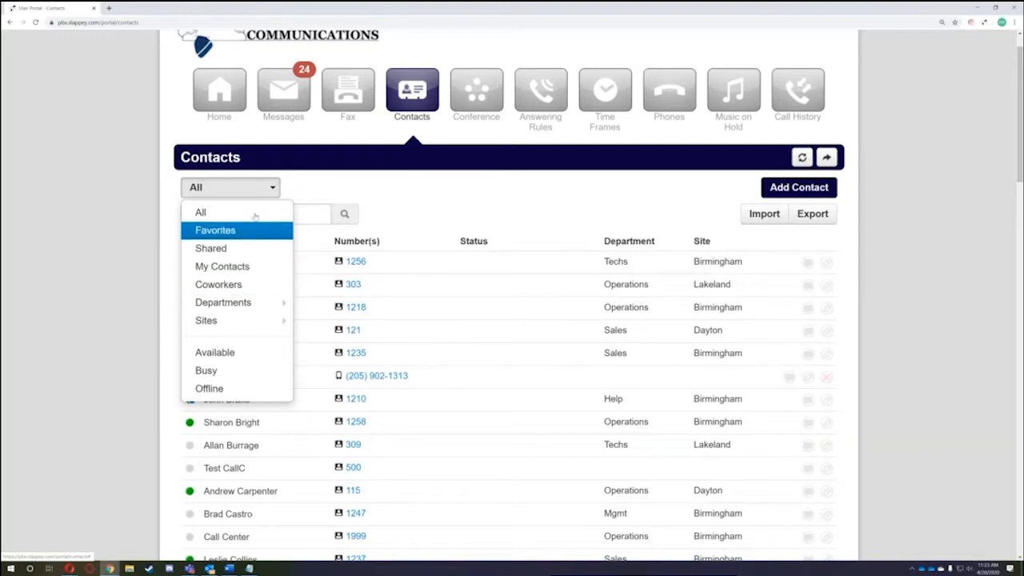
{"action": "left_click", "coordinate": [411, 185]}
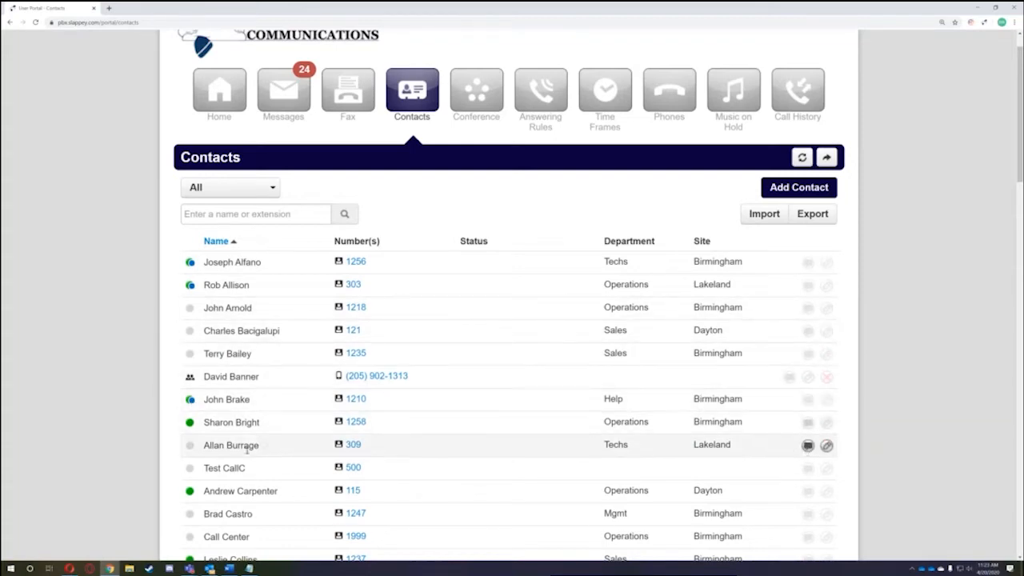
{"action": "scroll", "coordinate": [192, 429], "scroll_direction": "down", "scroll_amount": 3}
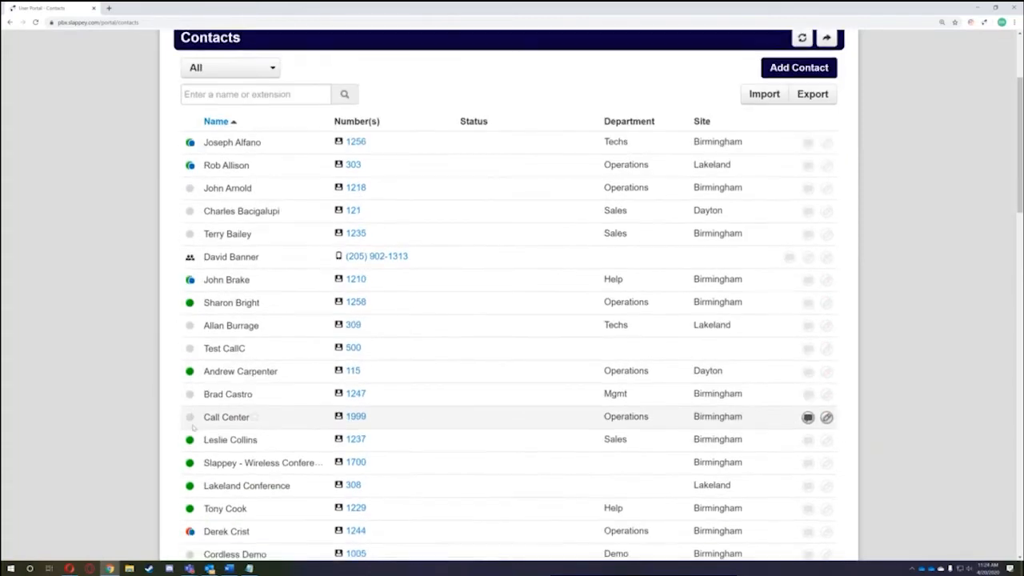
{"action": "scroll", "coordinate": [190, 438], "scroll_direction": "down", "scroll_amount": 1}
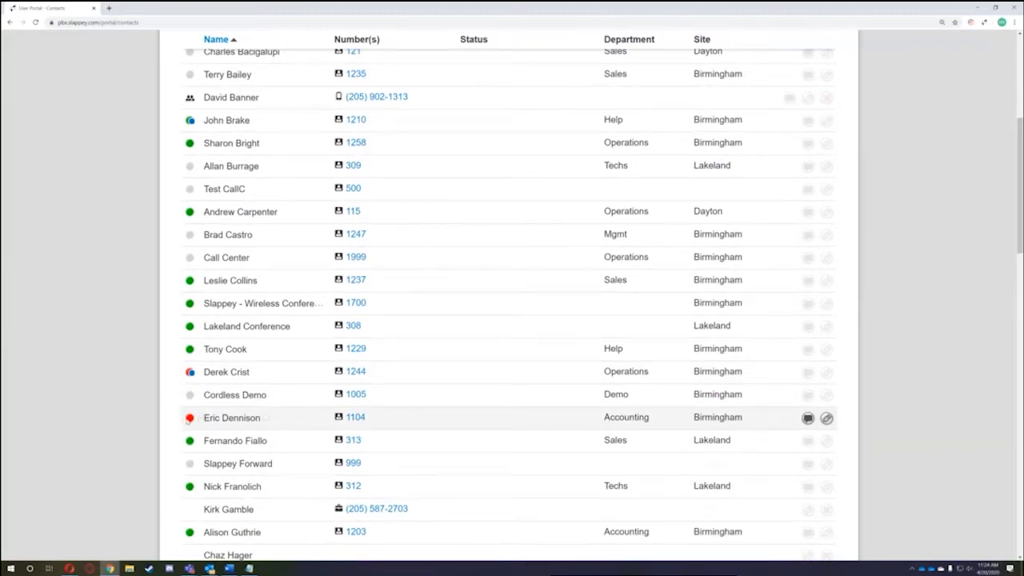
{"action": "scroll", "coordinate": [244, 414], "scroll_direction": "up", "scroll_amount": 5}
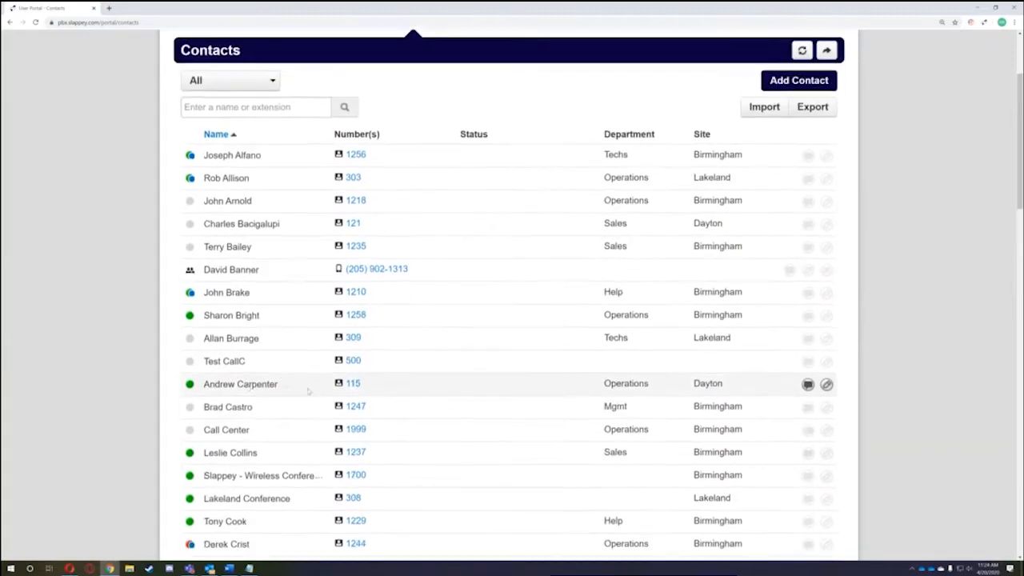
{"action": "left_click", "coordinate": [291, 258]}
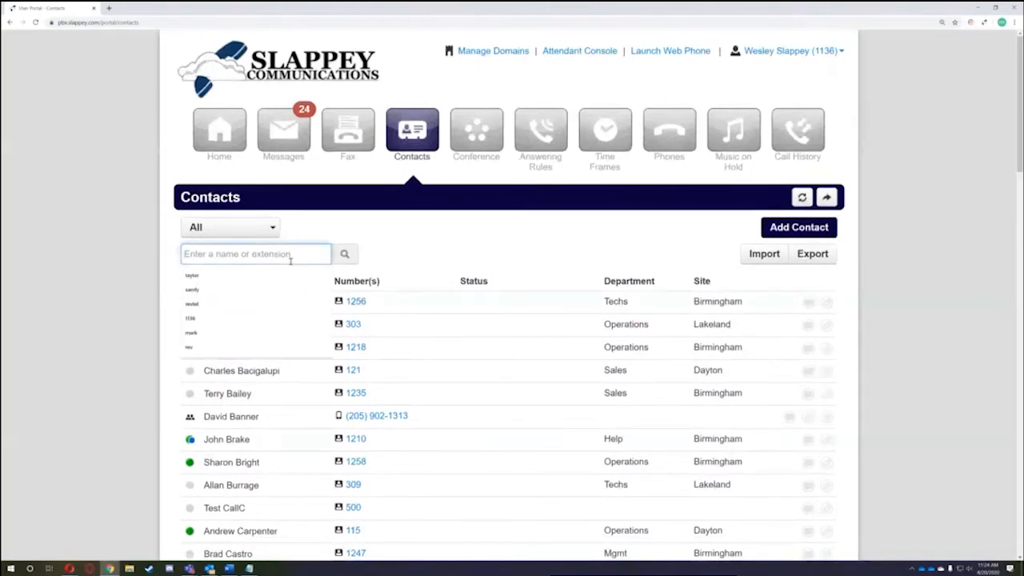
{"action": "type", "text": "james"}
{"action": "key", "text": "BackSpace"}
{"action": "key", "text": "BackSpace"}
{"action": "key", "text": "BackSpace"}
{"action": "key", "text": "BackSpace"}
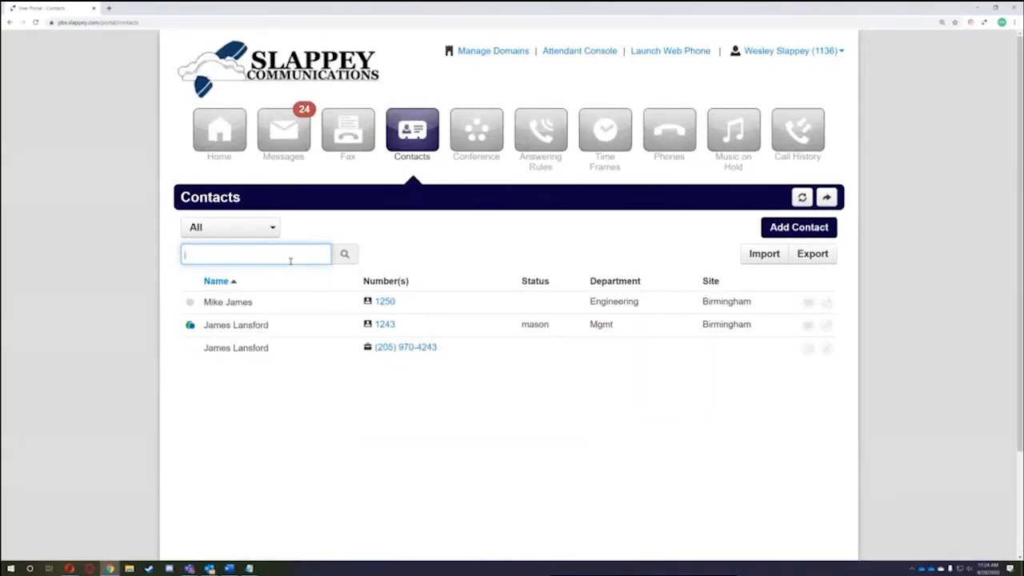
{"action": "key", "text": "BackSpace"}
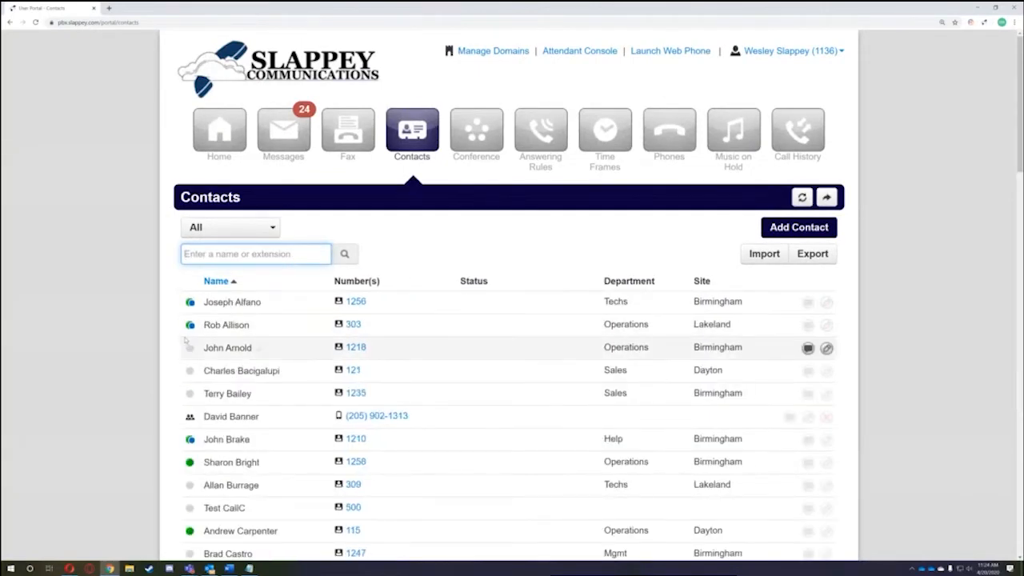
{"action": "scroll", "coordinate": [122, 371], "scroll_direction": "down", "scroll_amount": 3}
{"action": "scroll", "coordinate": [122, 371], "scroll_direction": "down", "scroll_amount": 3}
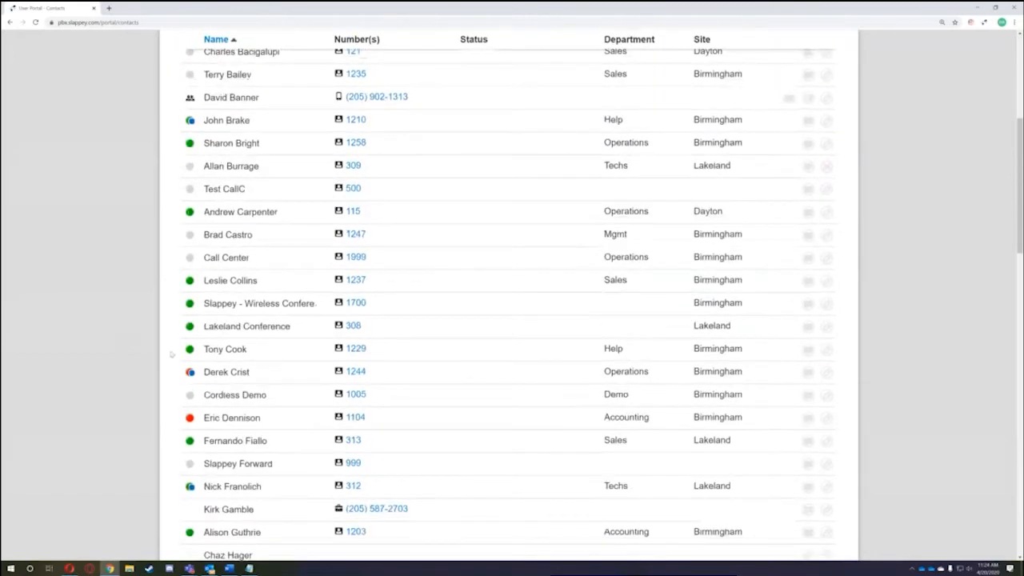
{"action": "scroll", "coordinate": [340, 429], "scroll_direction": "up", "scroll_amount": 5}
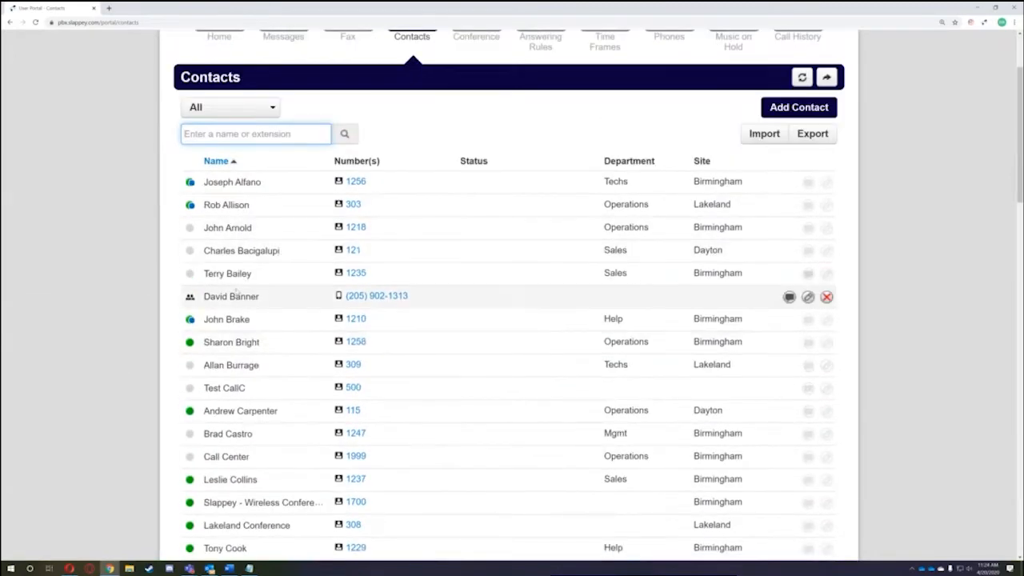
{"action": "left_click_drag", "start_coordinate": [440, 296], "coordinate": [333, 300]}
{"action": "left_click", "coordinate": [138, 285]}
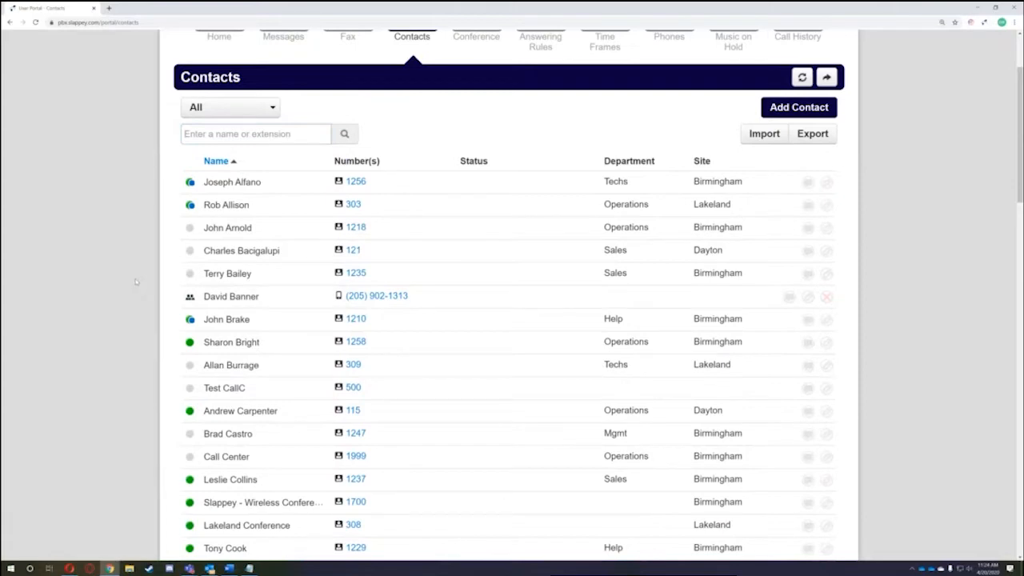
{"action": "scroll", "coordinate": [137, 315], "scroll_direction": "up", "scroll_amount": 2}
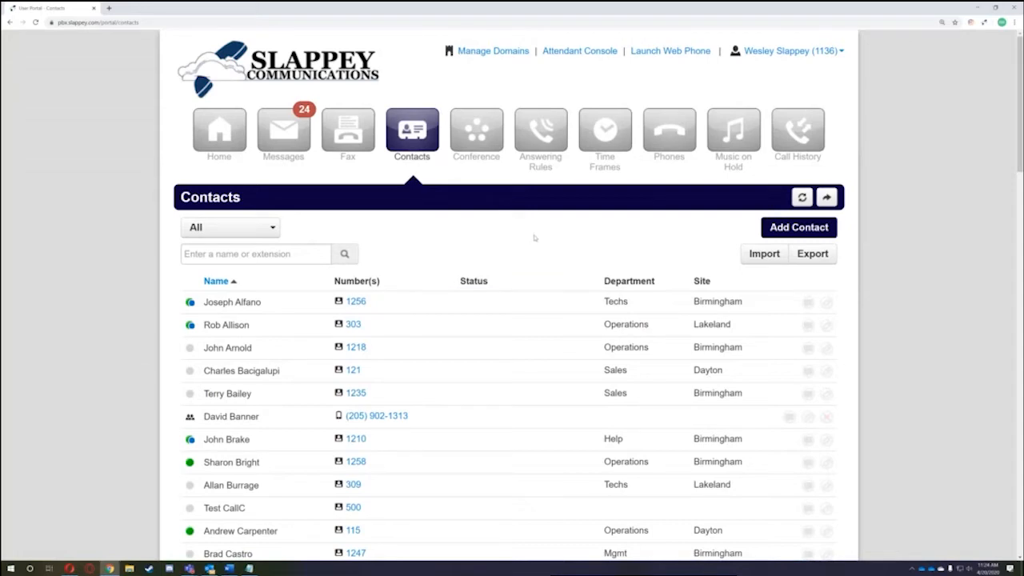
{"action": "left_click", "coordinate": [778, 229]}
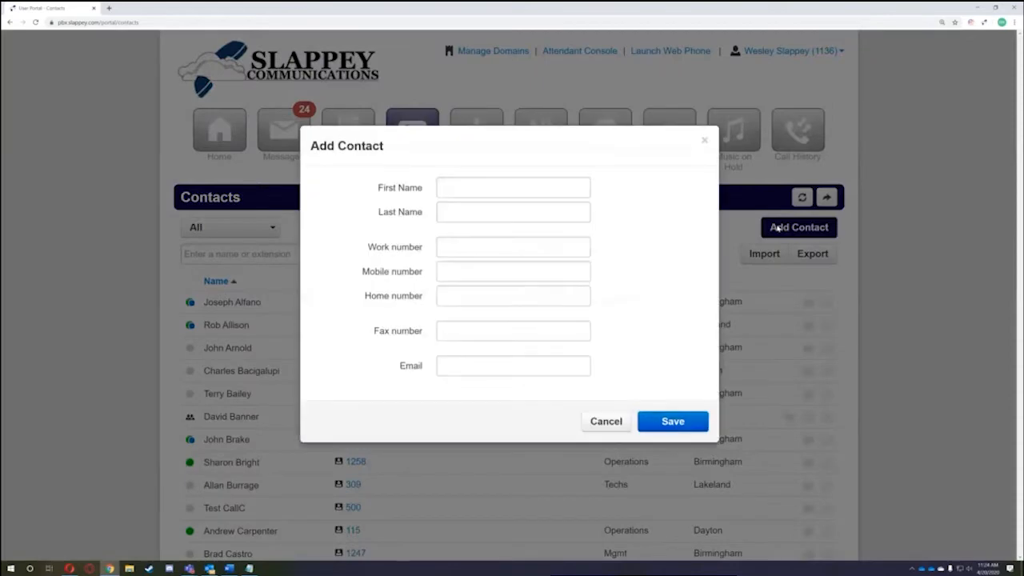
{"action": "left_click", "coordinate": [510, 191]}
{"action": "left_click", "coordinate": [447, 212]}
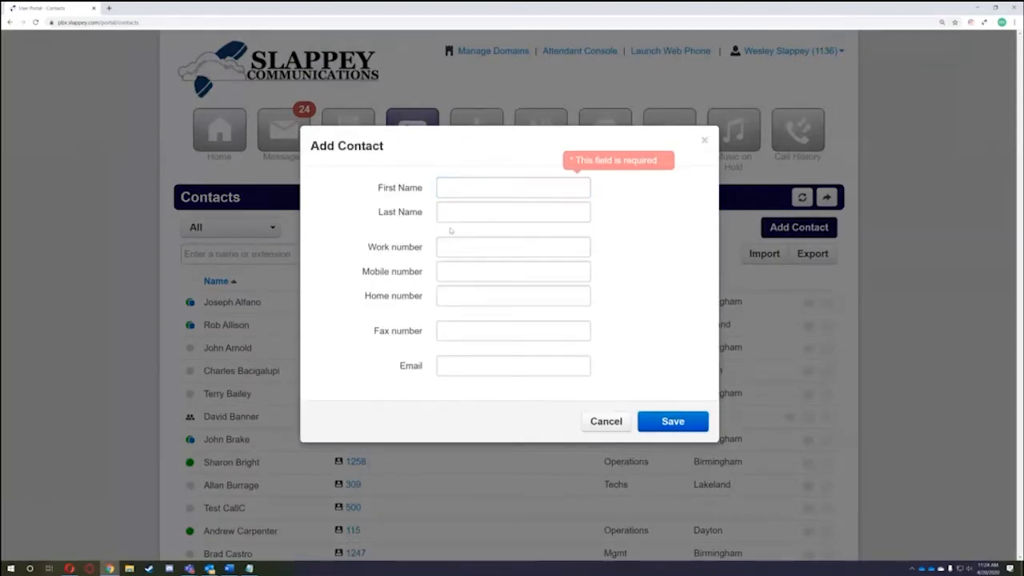
{"action": "left_click", "coordinate": [563, 380]}
{"action": "left_click", "coordinate": [606, 424]}
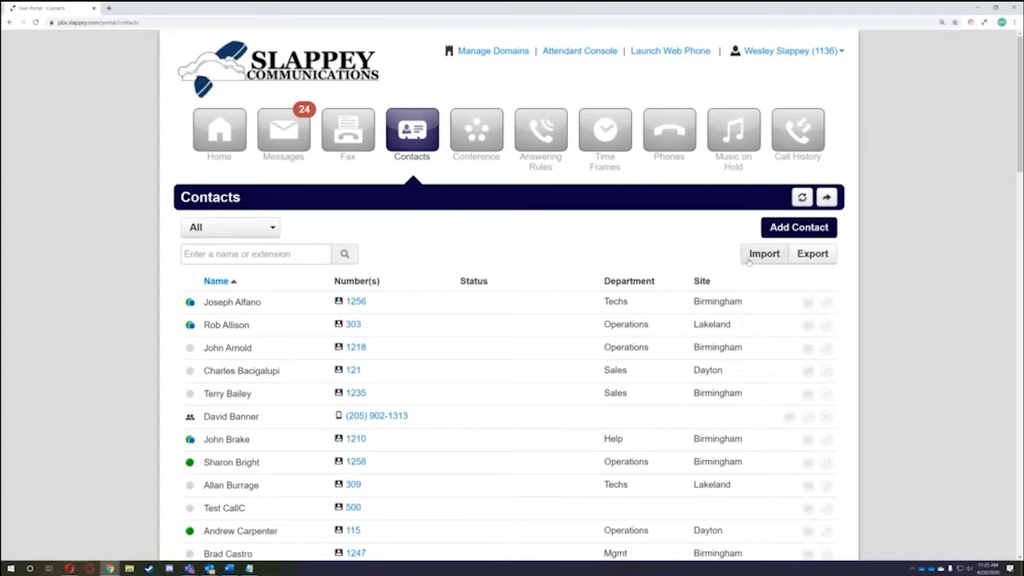
{"action": "left_click", "coordinate": [750, 261]}
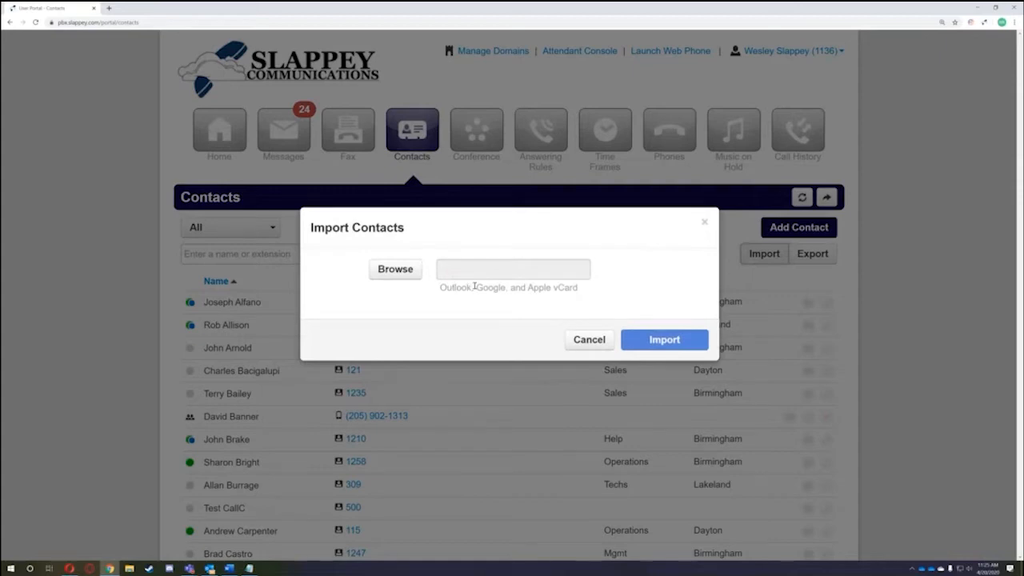
{"action": "left_click", "coordinate": [589, 339]}
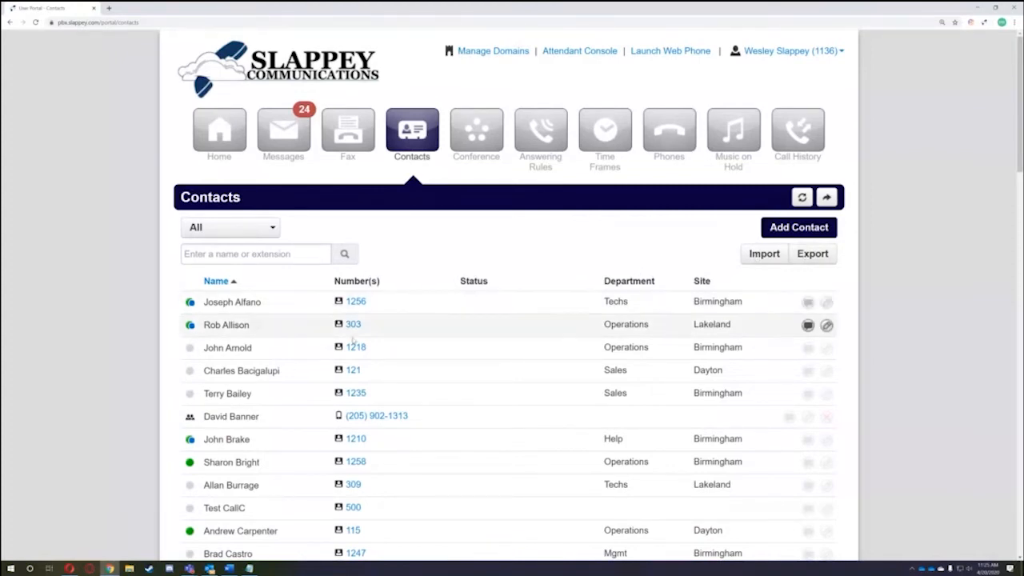
{"action": "left_click", "coordinate": [763, 253]}
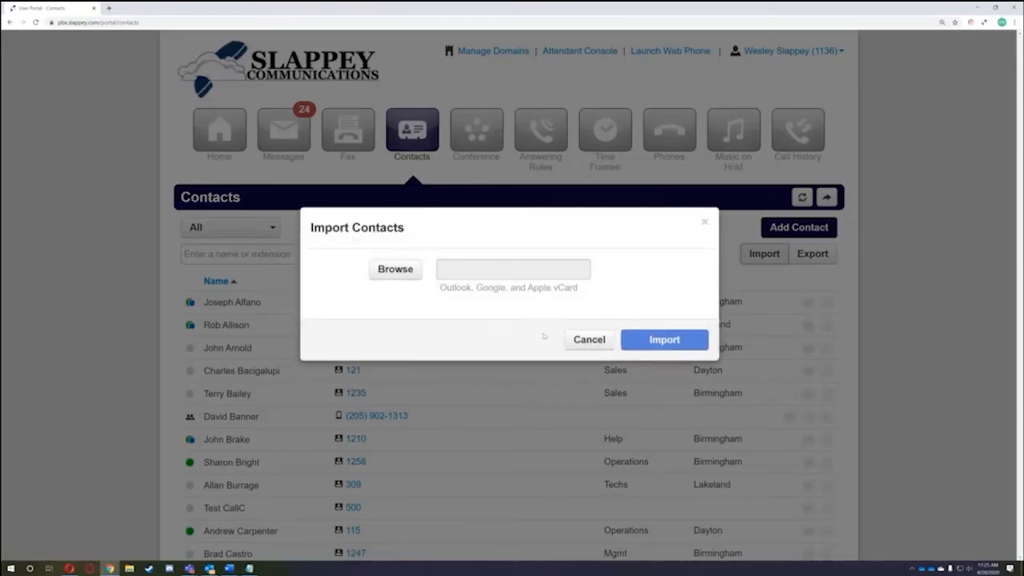
{"action": "left_click", "coordinate": [604, 341]}
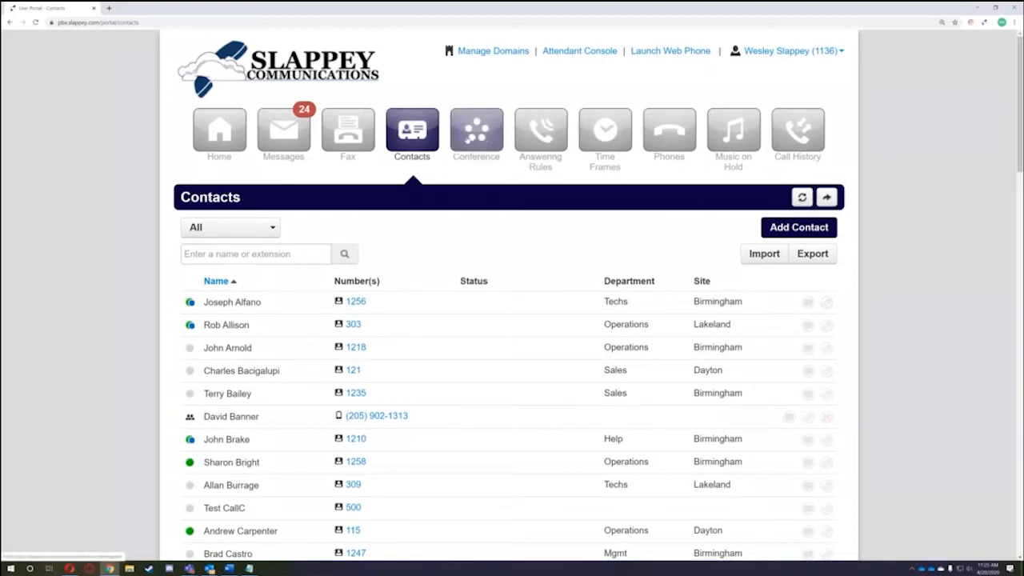
- Go to the Conference page and review the active conference's participant list
{"action": "left_click", "coordinate": [476, 129]}
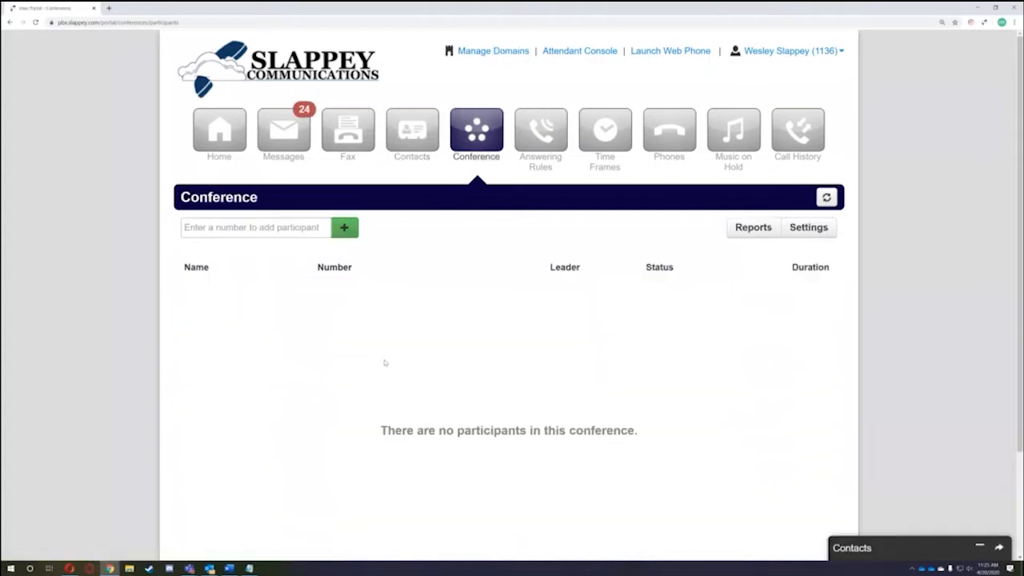
{"action": "scroll", "coordinate": [400, 338], "scroll_direction": "down", "scroll_amount": 2}
{"action": "scroll", "coordinate": [400, 339], "scroll_direction": "up", "scroll_amount": 2}
{"action": "left_click_drag", "start_coordinate": [256, 199], "coordinate": [170, 199]}
{"action": "left_click", "coordinate": [130, 245]}
{"action": "left_click_drag", "start_coordinate": [184, 270], "coordinate": [379, 272]}
{"action": "left_click", "coordinate": [380, 272]}
{"action": "scroll", "coordinate": [486, 372], "scroll_direction": "down", "scroll_amount": 1}
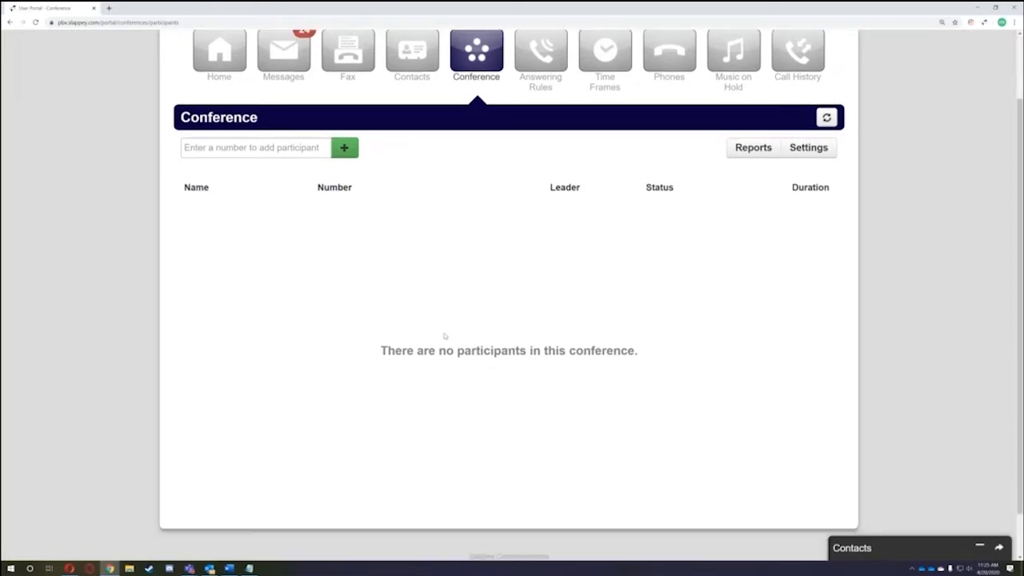
{"action": "scroll", "coordinate": [542, 360], "scroll_direction": "up", "scroll_amount": 1}
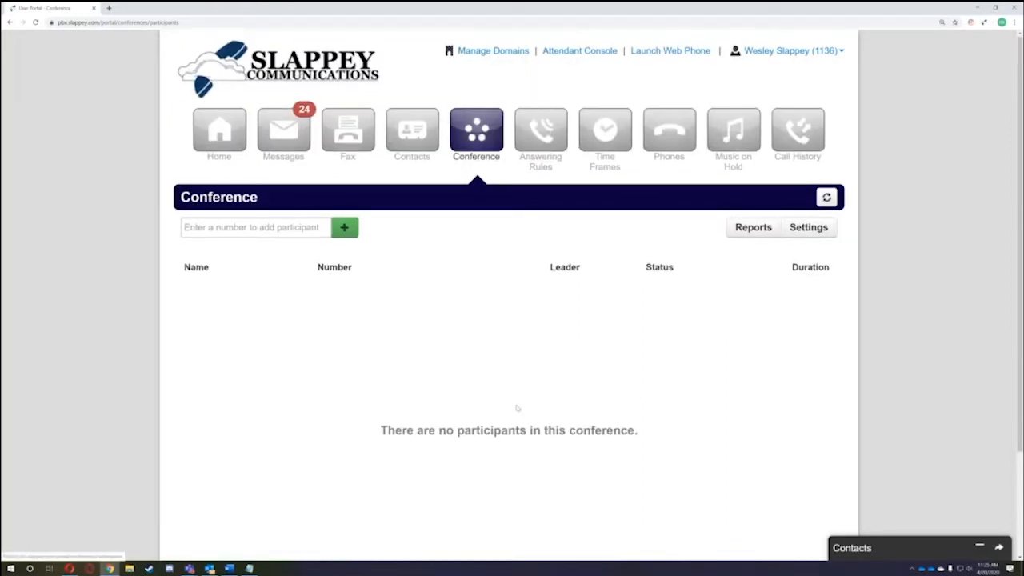
{"action": "scroll", "coordinate": [691, 402], "scroll_direction": "down", "scroll_amount": 1}
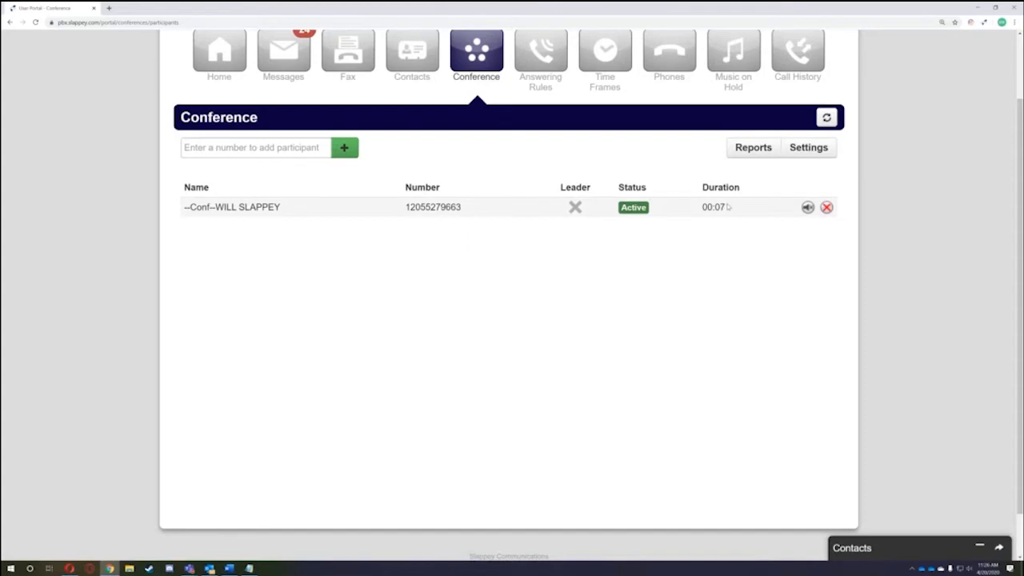
- Focus the 'Enter a number to add participant' field
{"action": "left_click", "coordinate": [265, 150]}
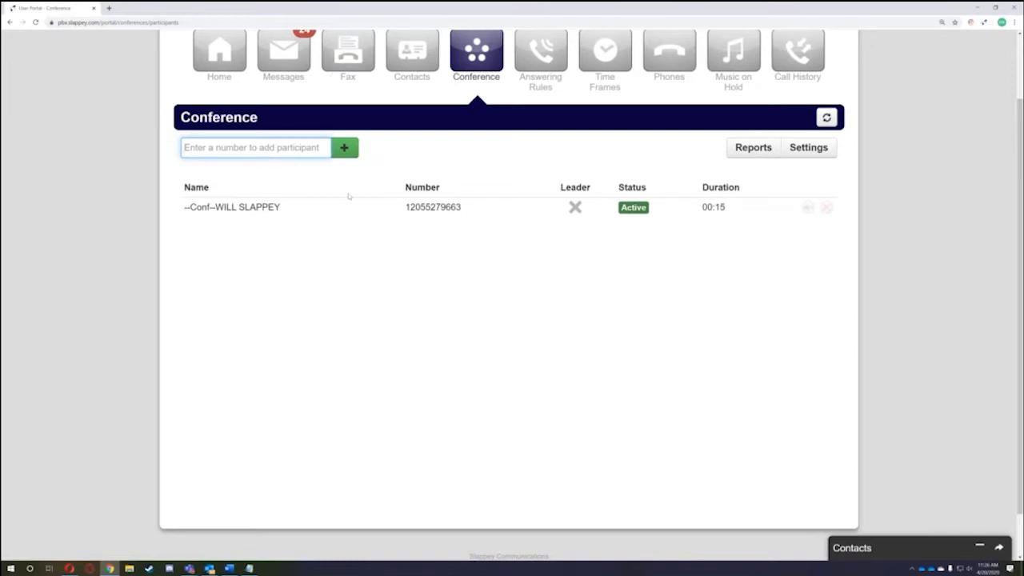
{"action": "left_click", "coordinate": [276, 173]}
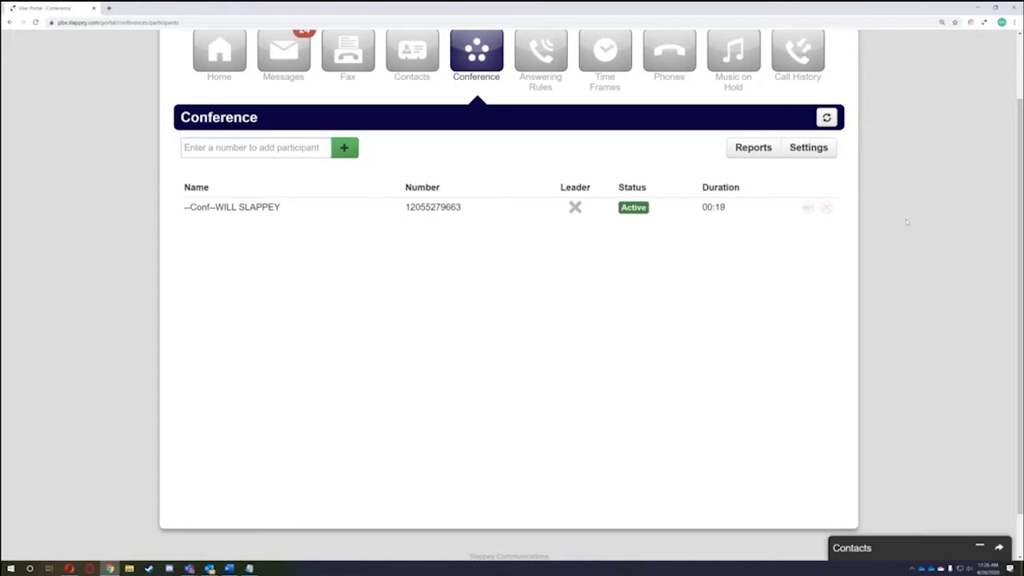
{"action": "left_click", "coordinate": [220, 150]}
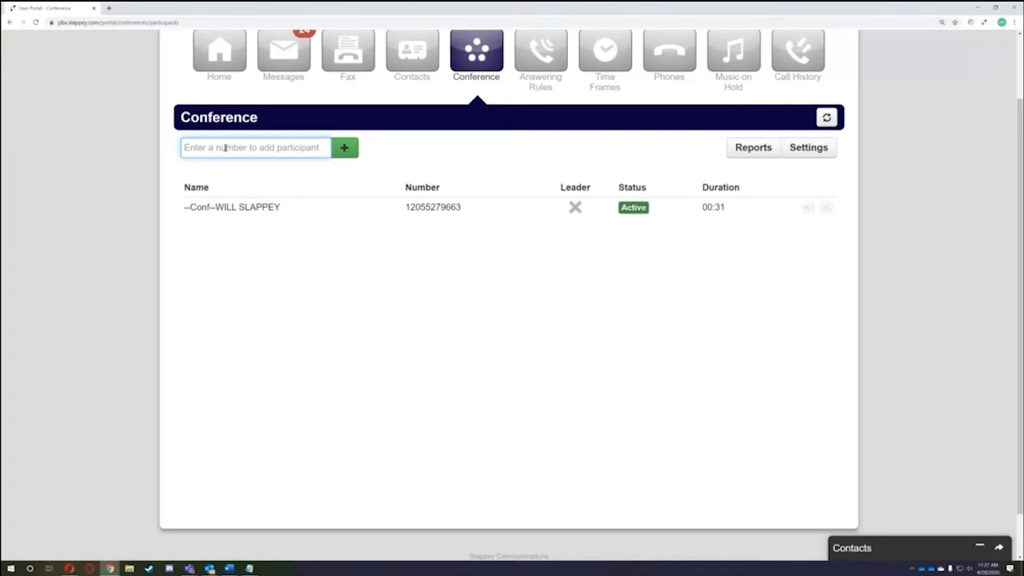
- Try extension 1106 and an outside phone number as participants, then clear the field
{"action": "type", "text": "11"}
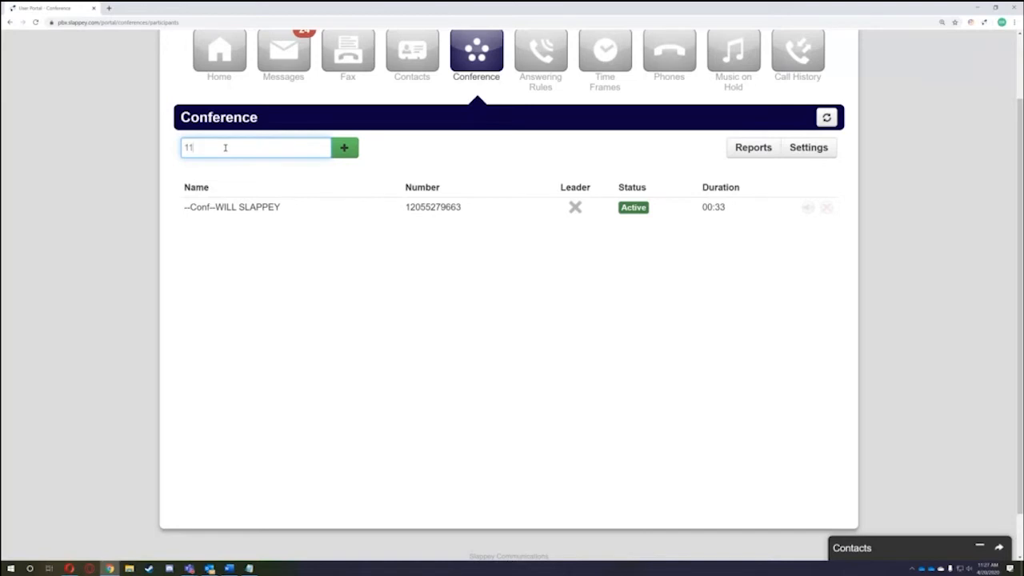
{"action": "key", "text": "Down"}
{"action": "key", "text": "Down"}
{"action": "key", "text": "Down"}
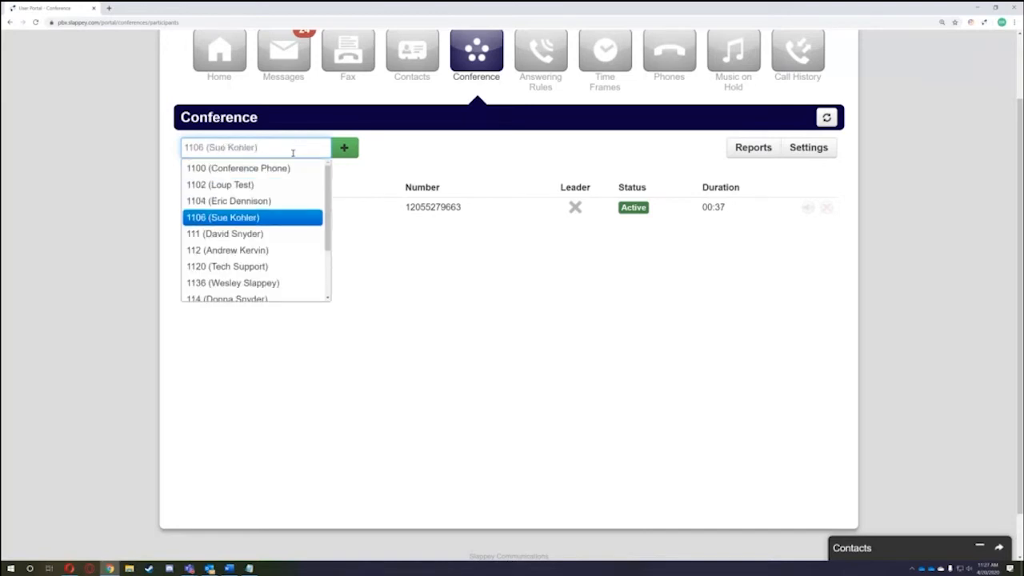
{"action": "left_click_drag", "start_coordinate": [293, 152], "coordinate": [174, 153]}
{"action": "key", "text": "BackSpace"}
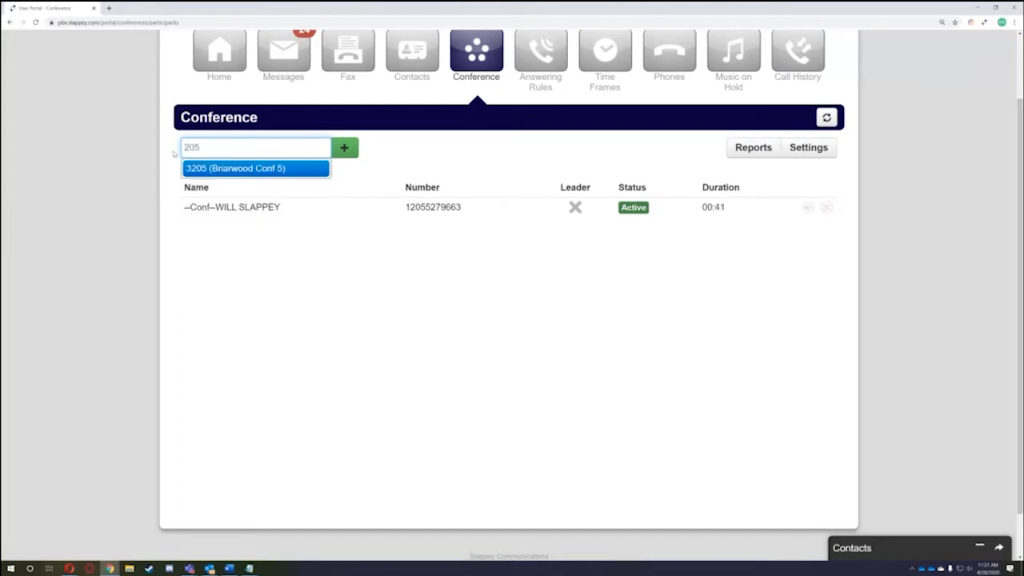
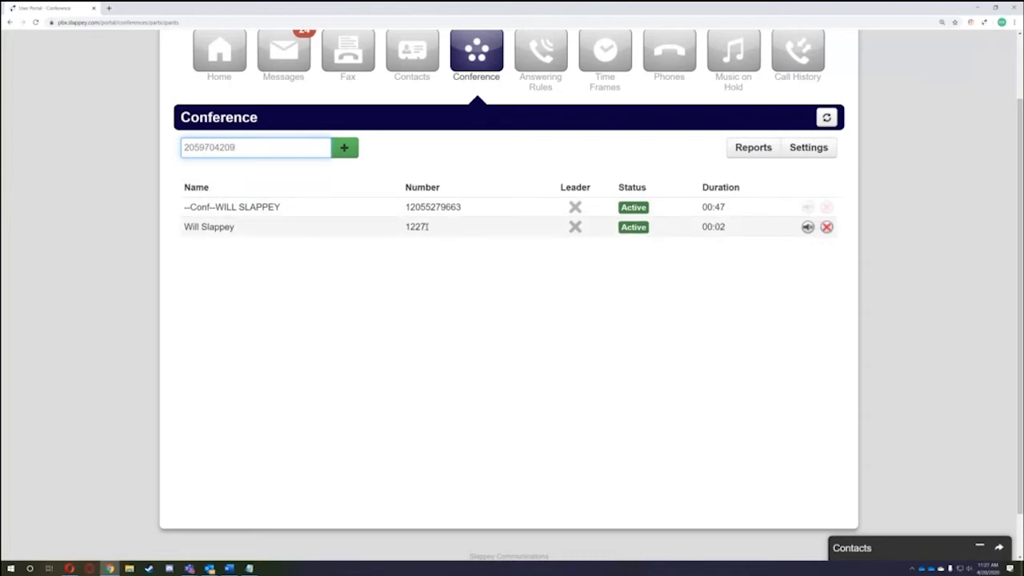
{"action": "left_click_drag", "start_coordinate": [286, 148], "coordinate": [164, 153]}
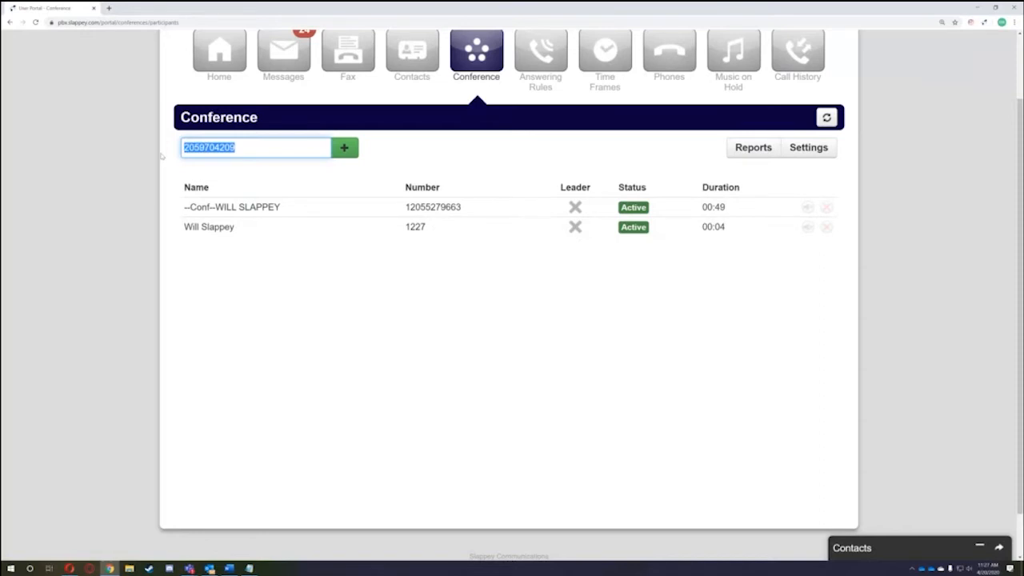
{"action": "left_click", "coordinate": [253, 147]}
{"action": "left_click_drag", "start_coordinate": [252, 148], "coordinate": [173, 152]}
{"action": "key", "text": "BackSpace"}
- Enter extensions 3205 and then 1243 to add a second conference participant
{"action": "type", "text": "3205"}
{"action": "key", "text": "Return"}
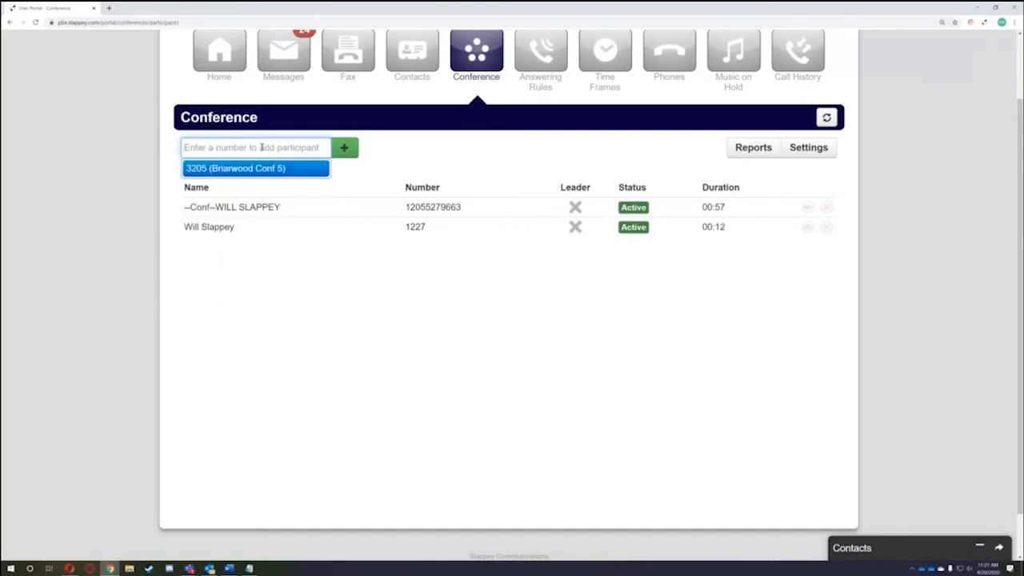
{"action": "type", "text": "1243"}
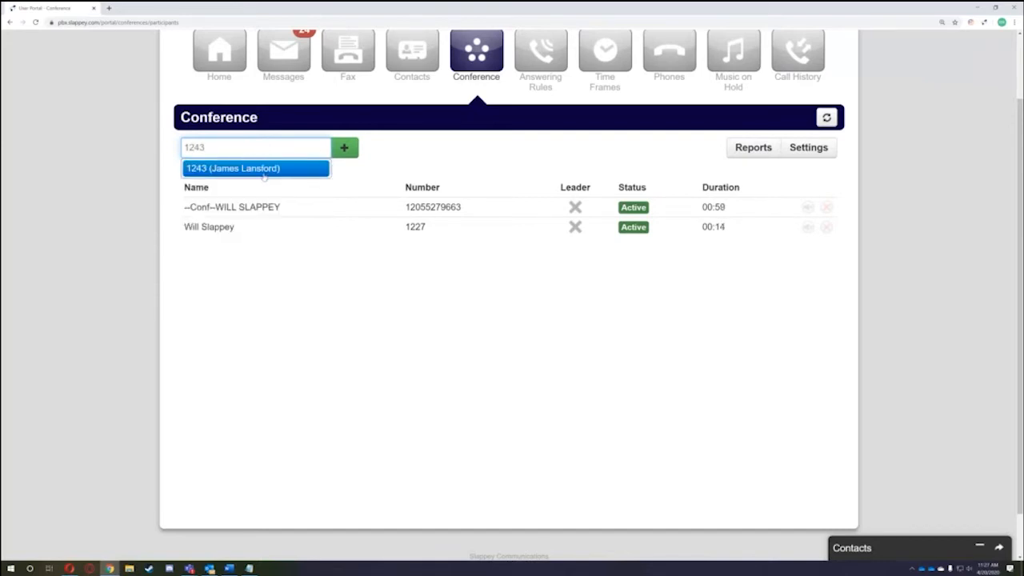
- Add extension 1243 to the conference as a new participant
{"action": "left_click", "coordinate": [264, 170]}
{"action": "left_click", "coordinate": [346, 149]}
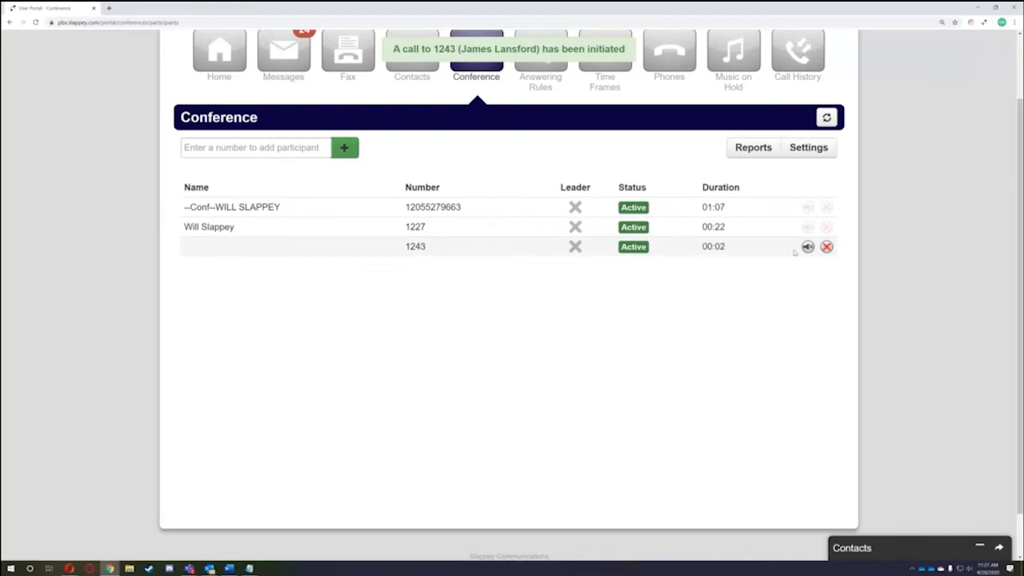
{"action": "left_click", "coordinate": [265, 152]}
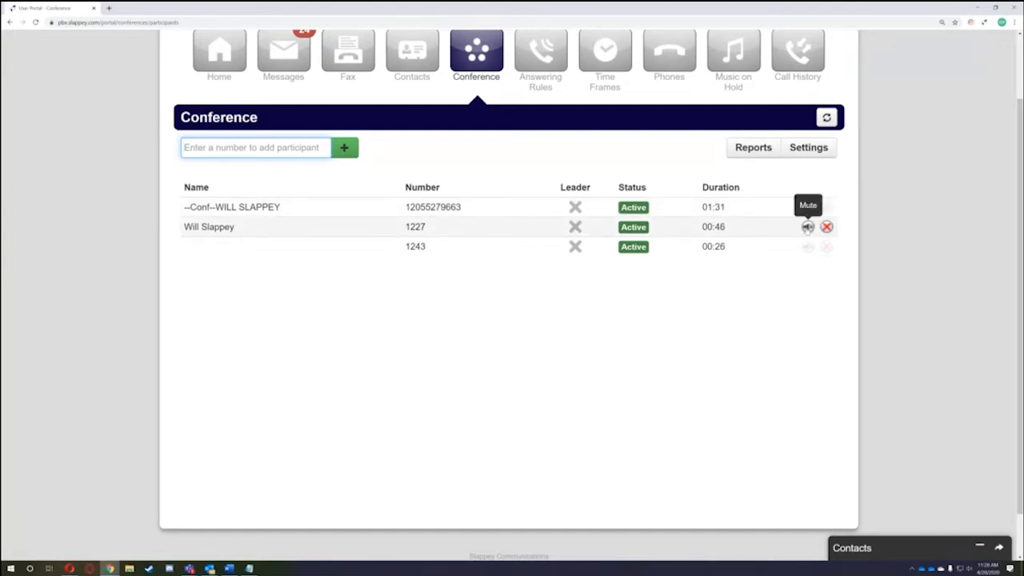
- Mute and unmute the first participant, then disconnect everyone, including 1227 and 1243
{"action": "left_click", "coordinate": [808, 207]}
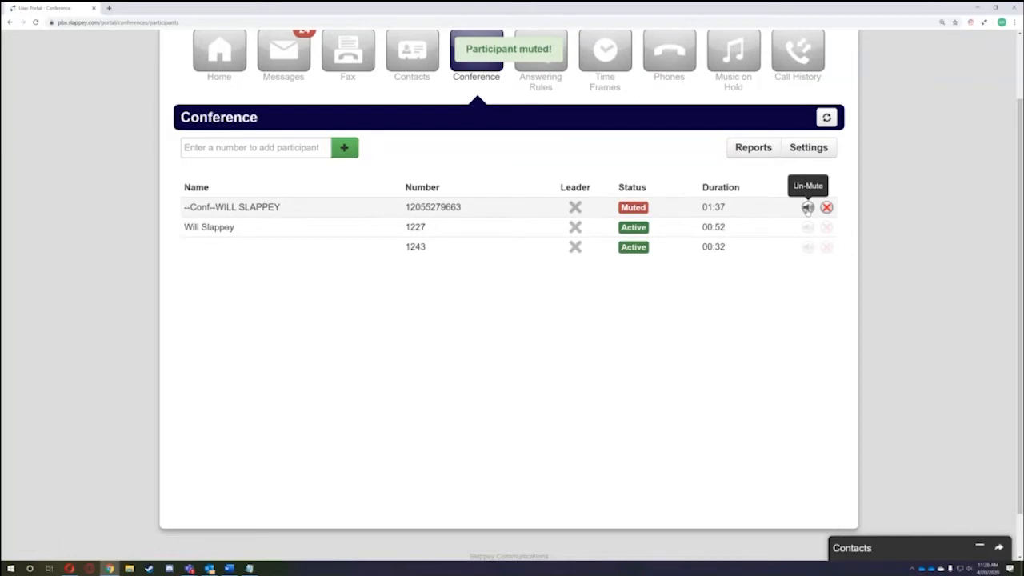
{"action": "left_click", "coordinate": [808, 207]}
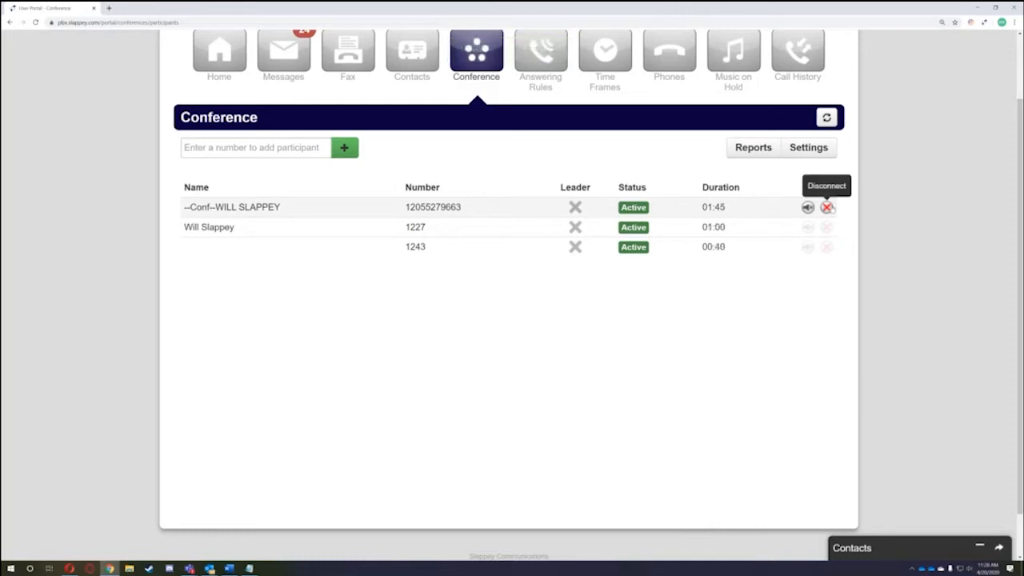
{"action": "left_click", "coordinate": [828, 208]}
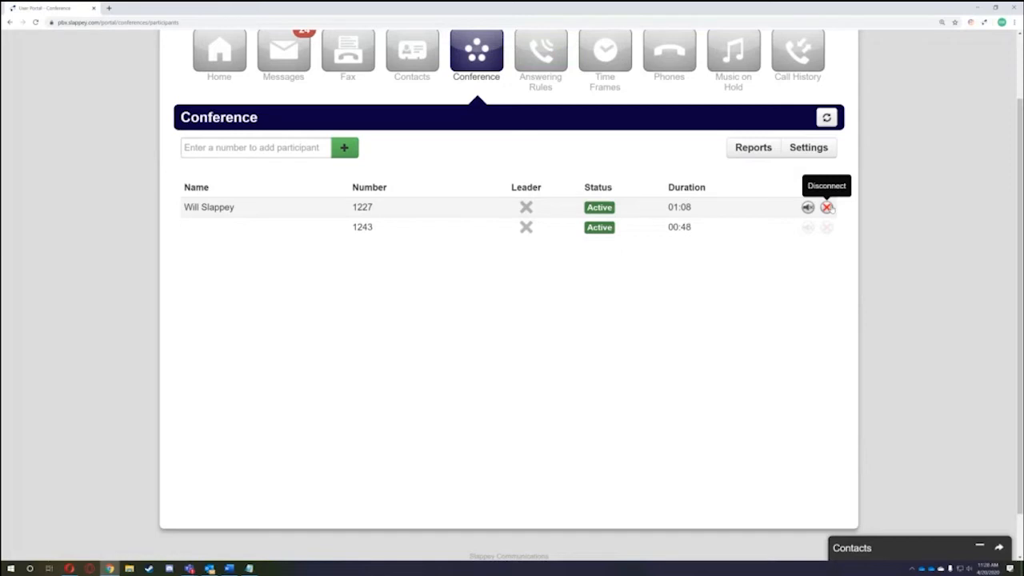
{"action": "left_click", "coordinate": [827, 207]}
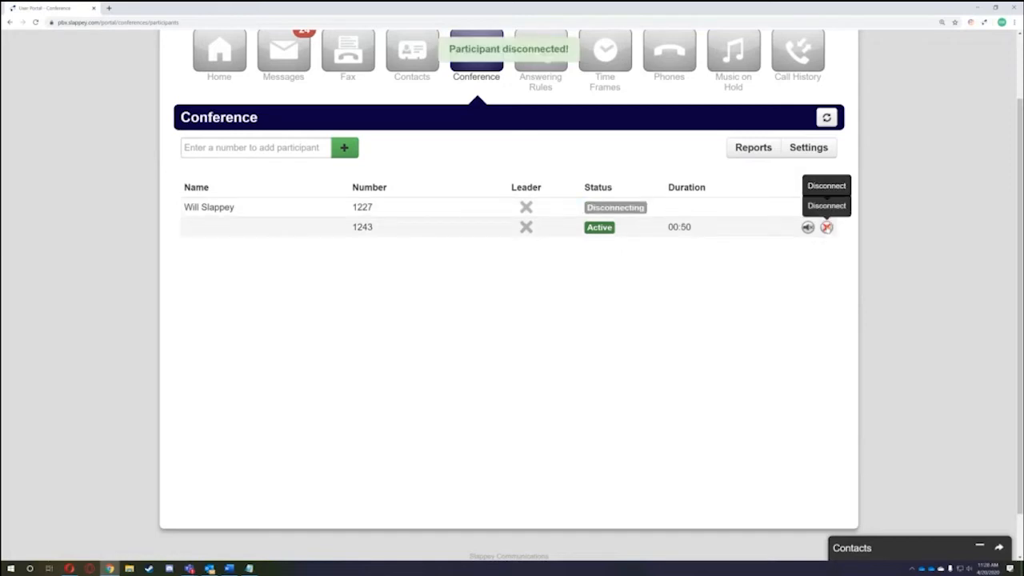
{"action": "left_click", "coordinate": [827, 227]}
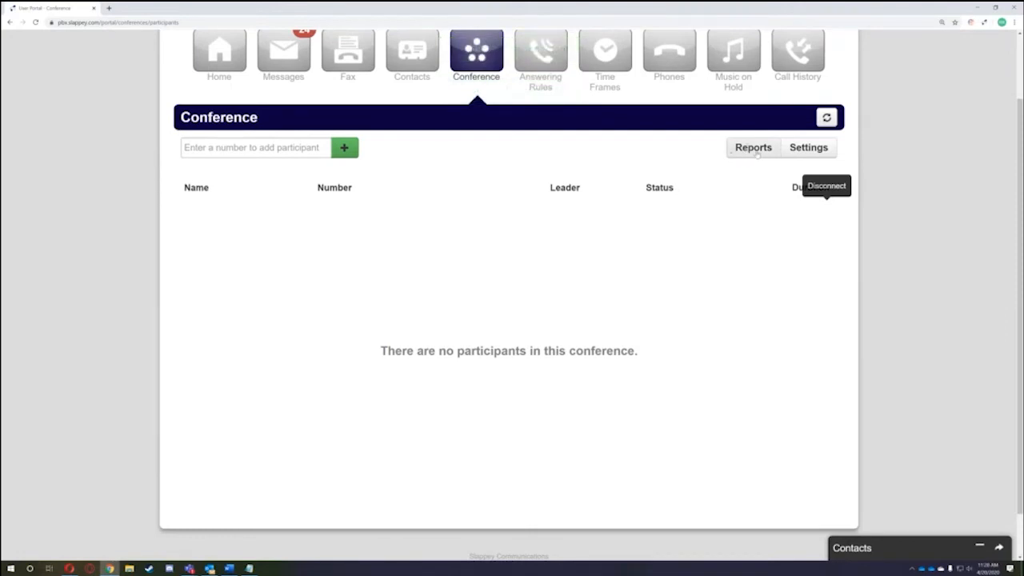
{"action": "left_click", "coordinate": [766, 153]}
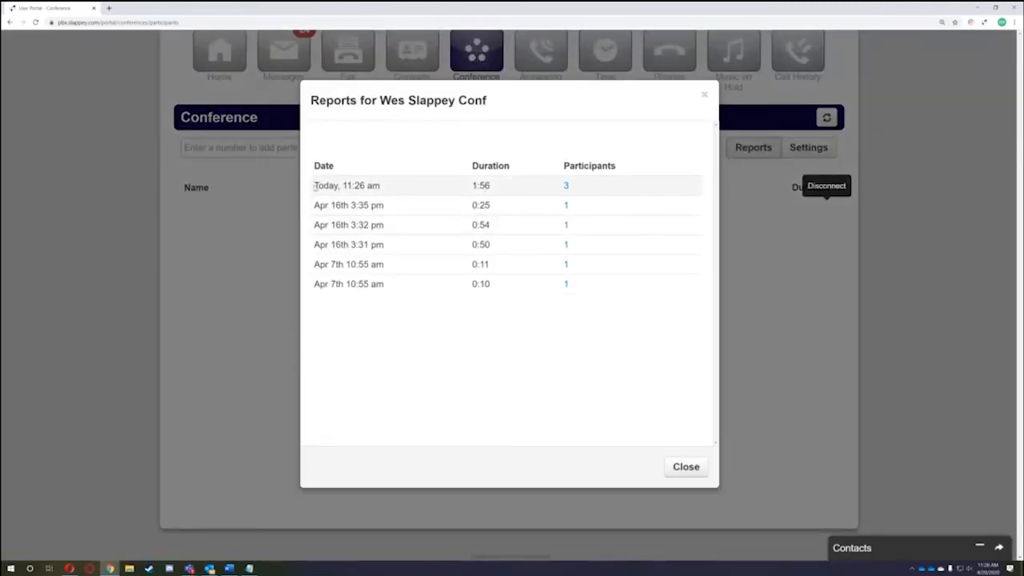
{"action": "left_click_drag", "start_coordinate": [318, 185], "coordinate": [389, 189]}
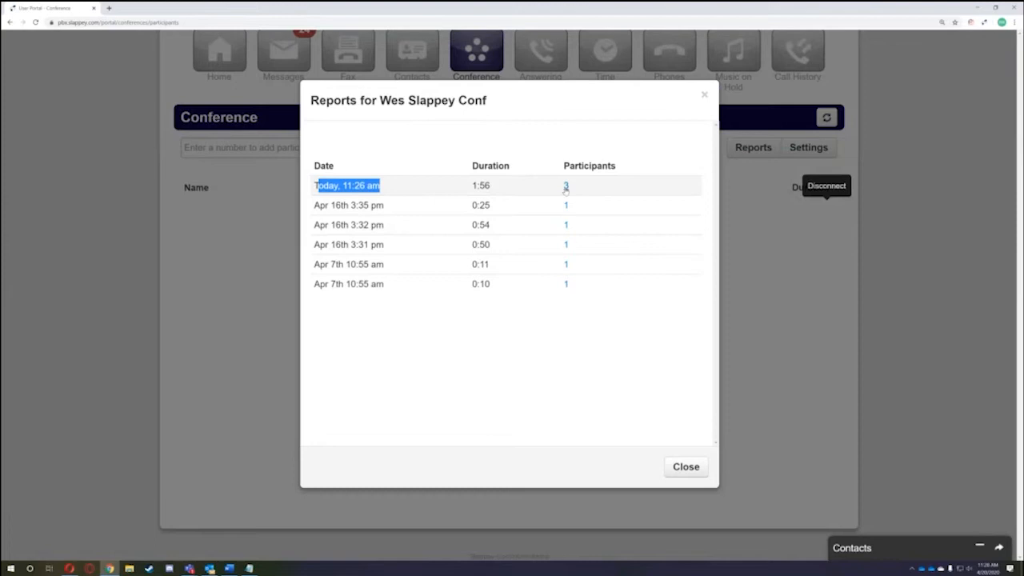
{"action": "left_click_drag", "start_coordinate": [472, 187], "coordinate": [494, 190]}
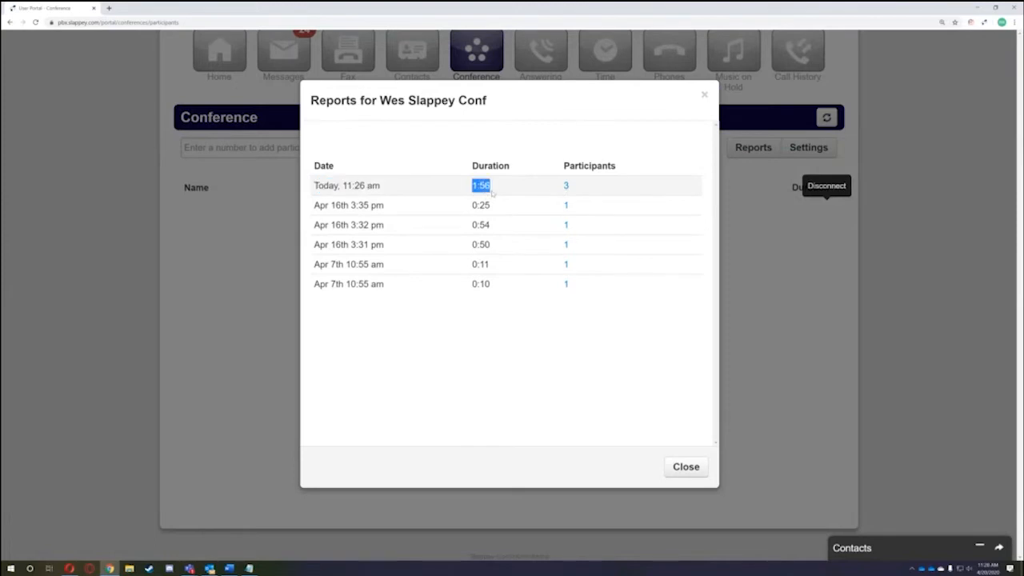
{"action": "left_click", "coordinate": [565, 186]}
{"action": "left_click_drag", "start_coordinate": [431, 228], "coordinate": [679, 270]}
{"action": "left_click", "coordinate": [624, 268]}
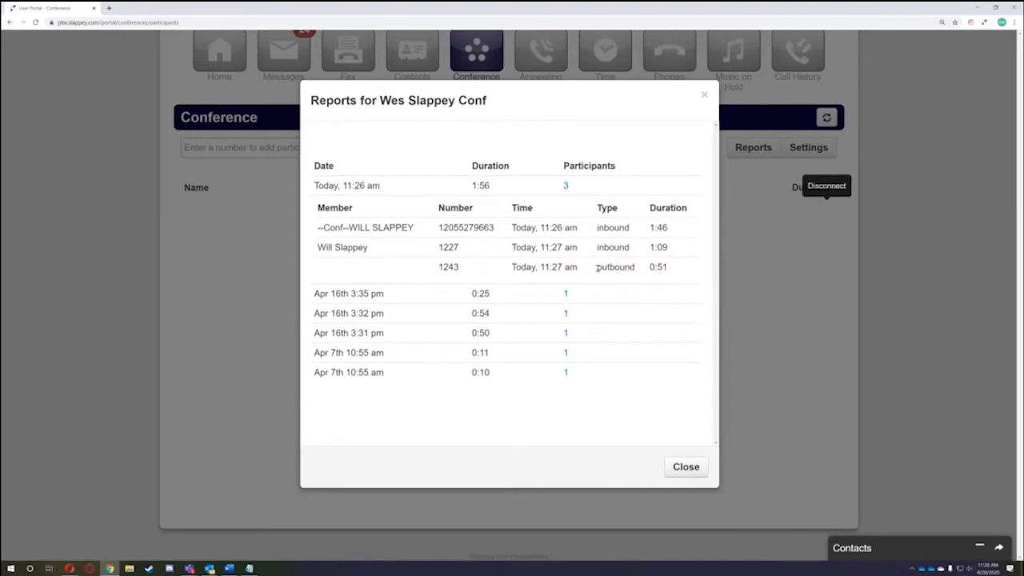
{"action": "left_click_drag", "start_coordinate": [597, 268], "coordinate": [665, 269]}
{"action": "left_click_drag", "start_coordinate": [600, 229], "coordinate": [635, 230]}
{"action": "left_click_drag", "start_coordinate": [643, 269], "coordinate": [597, 268]}
{"action": "left_click_drag", "start_coordinate": [669, 270], "coordinate": [648, 230]}
{"action": "left_click", "coordinate": [637, 276]}
{"action": "left_click", "coordinate": [697, 469]}
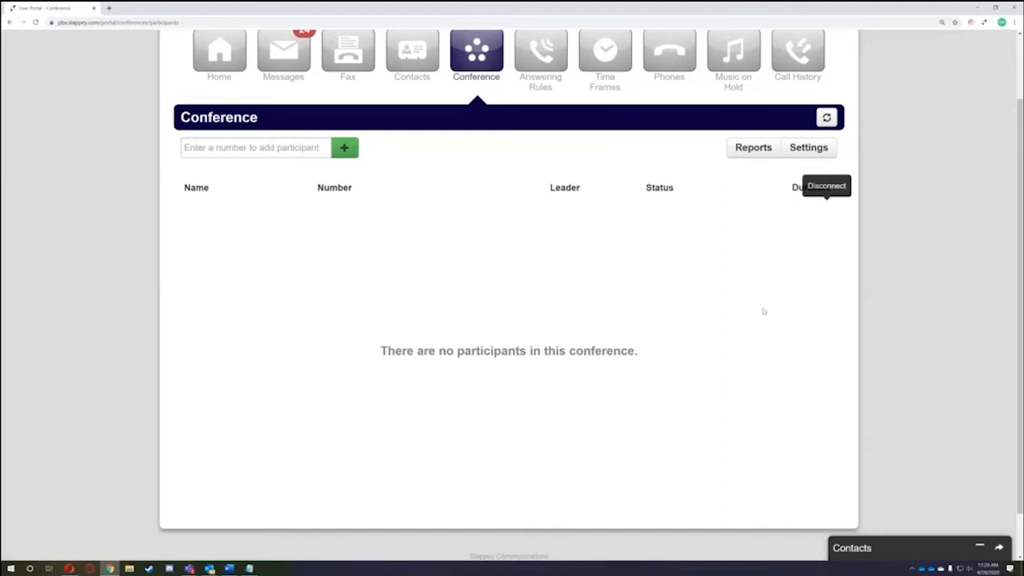
{"action": "scroll", "coordinate": [832, 112], "scroll_direction": "up", "scroll_amount": 1}
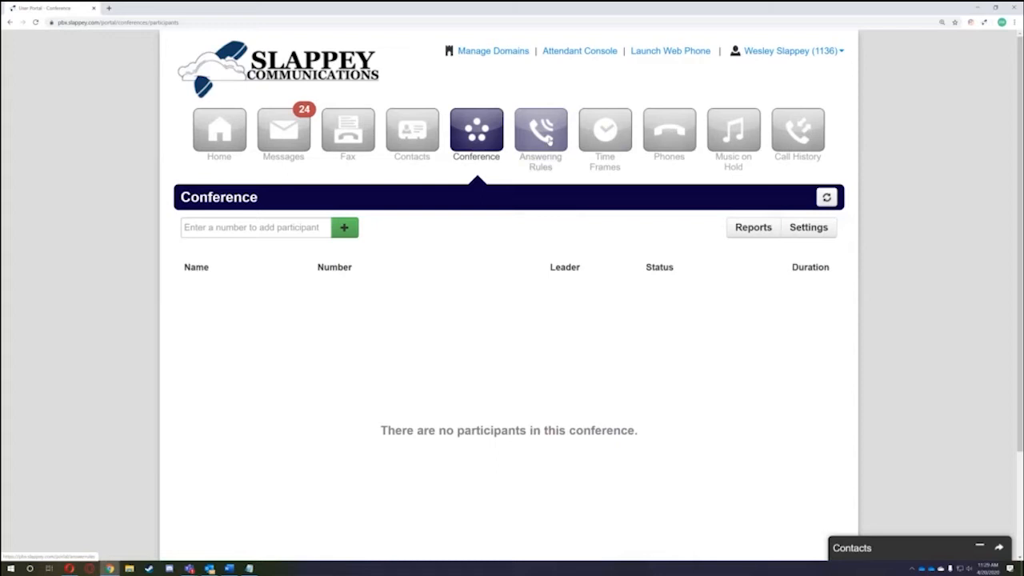
- Check the Active Answering Rule list on Home, then go through Answering Rules to Time Frames
{"action": "left_click", "coordinate": [216, 124]}
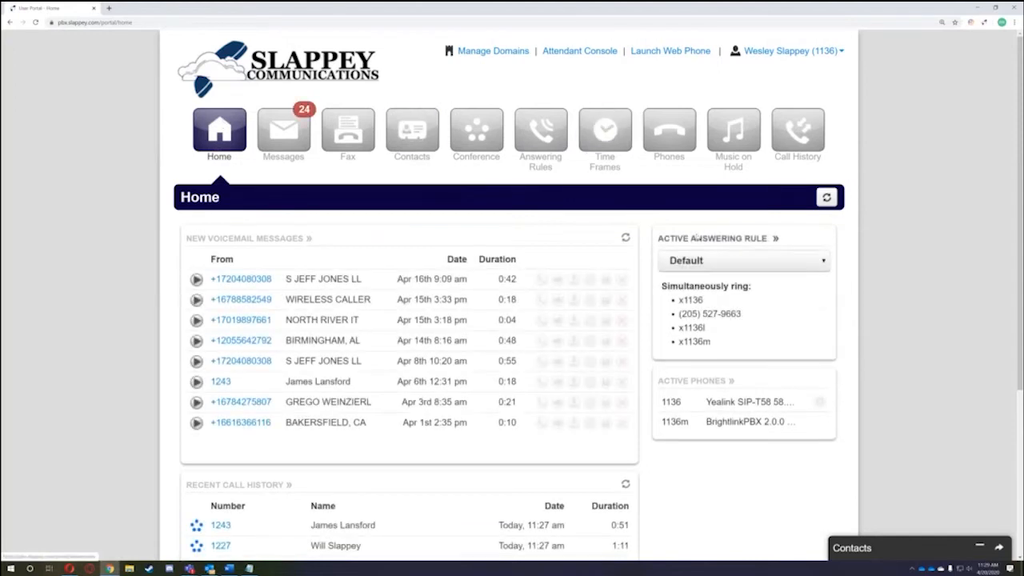
{"action": "left_click", "coordinate": [772, 259]}
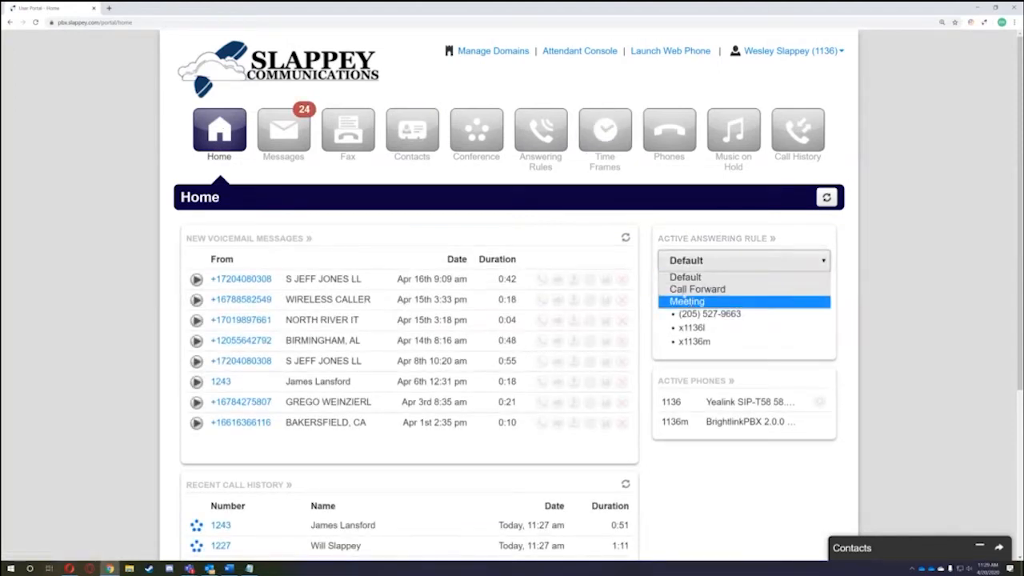
{"action": "left_click", "coordinate": [556, 145]}
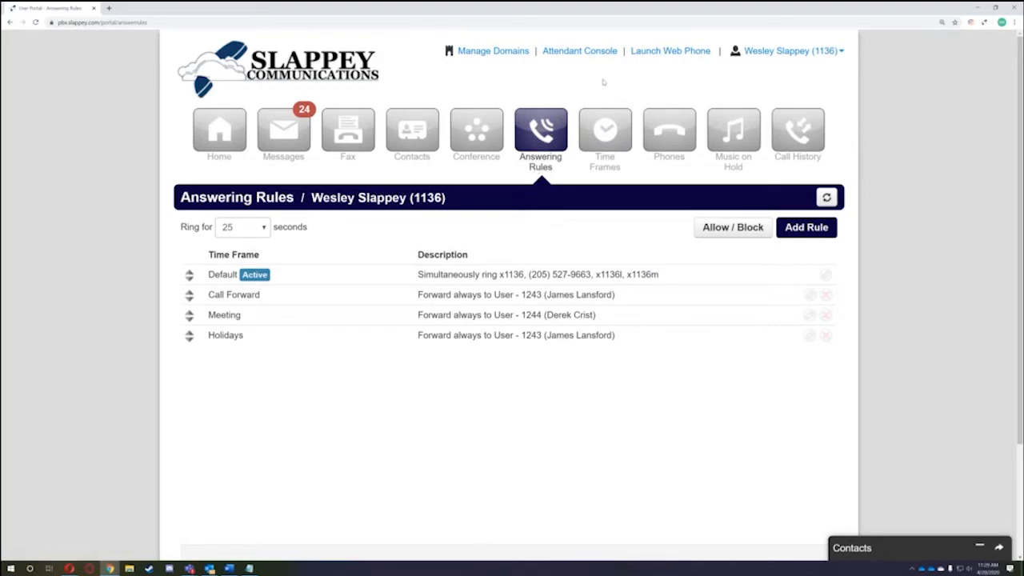
{"action": "left_click", "coordinate": [610, 137]}
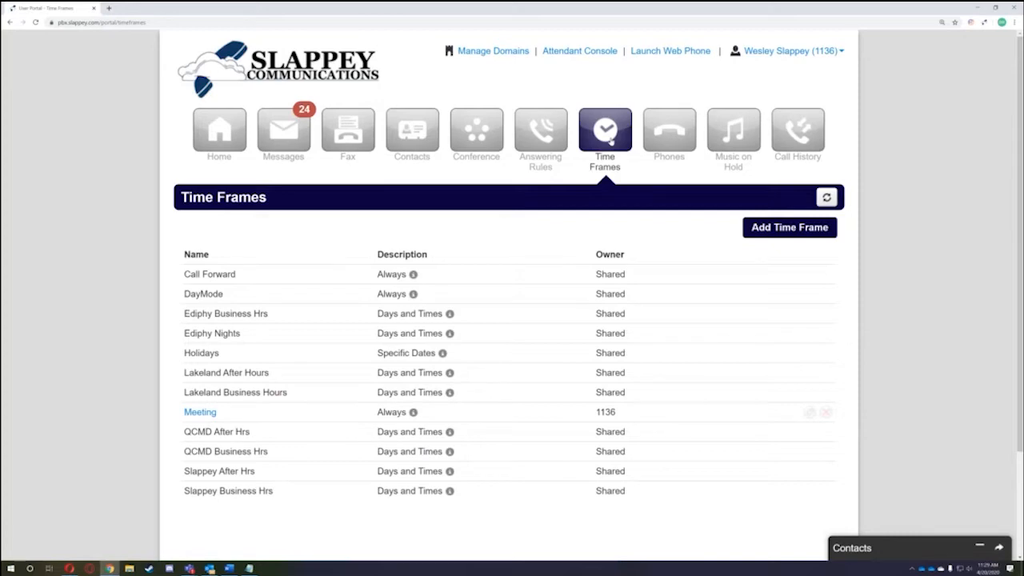
{"action": "left_click", "coordinate": [809, 225]}
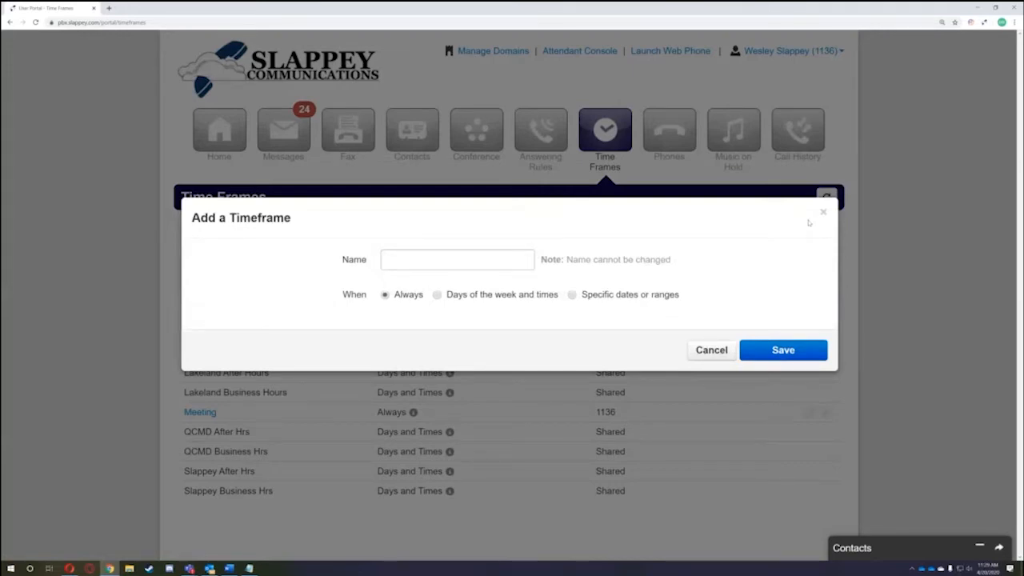
{"action": "left_click", "coordinate": [440, 257]}
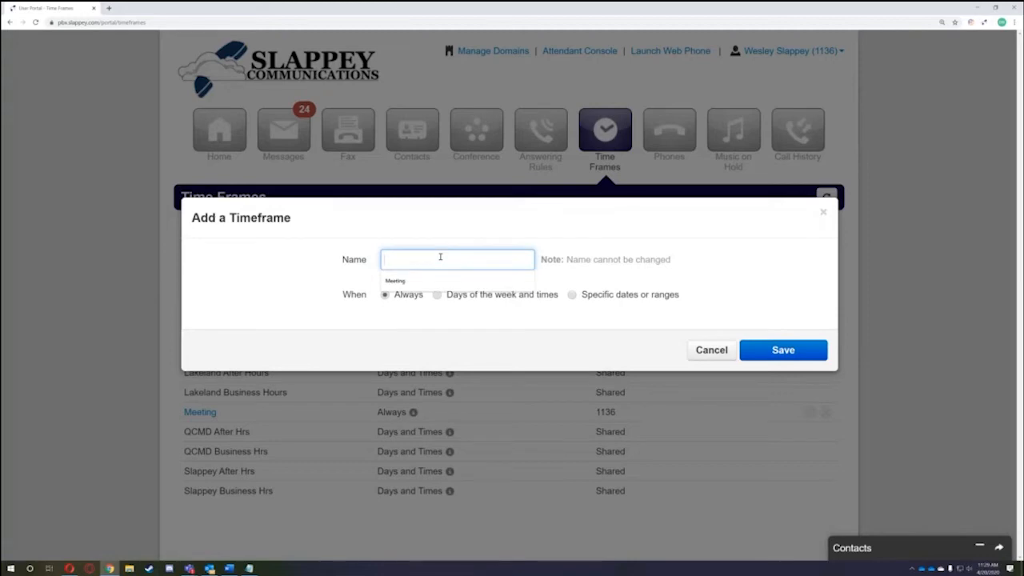
{"action": "left_click", "coordinate": [453, 312]}
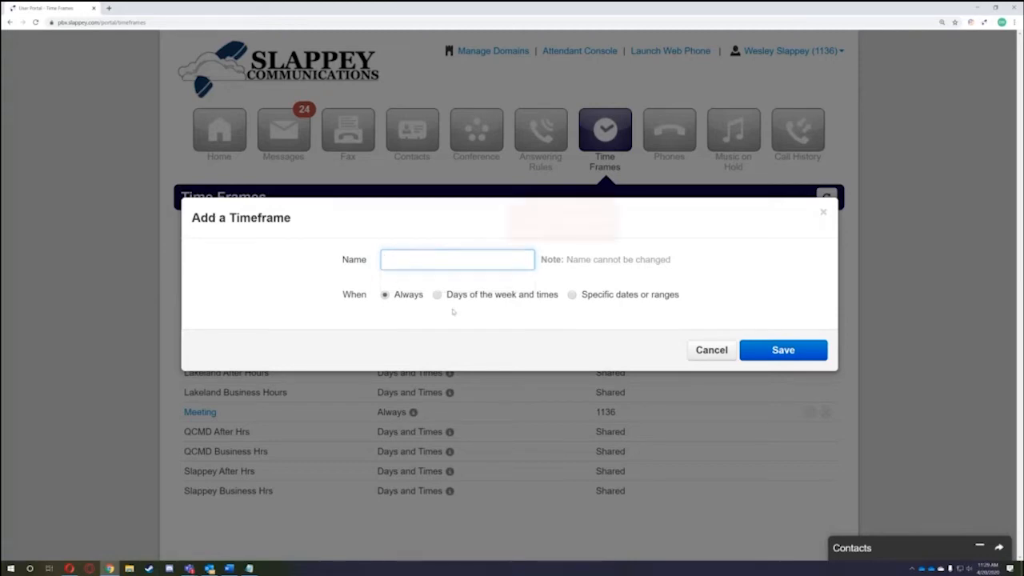
{"action": "left_click", "coordinate": [404, 259]}
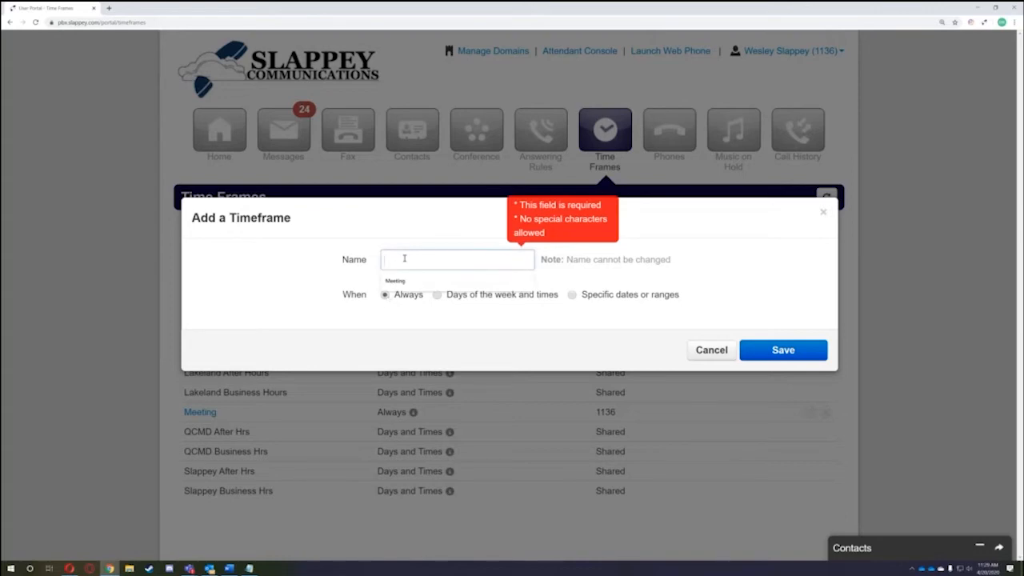
{"action": "type", "text": "Test"}
{"action": "left_click", "coordinate": [400, 296]}
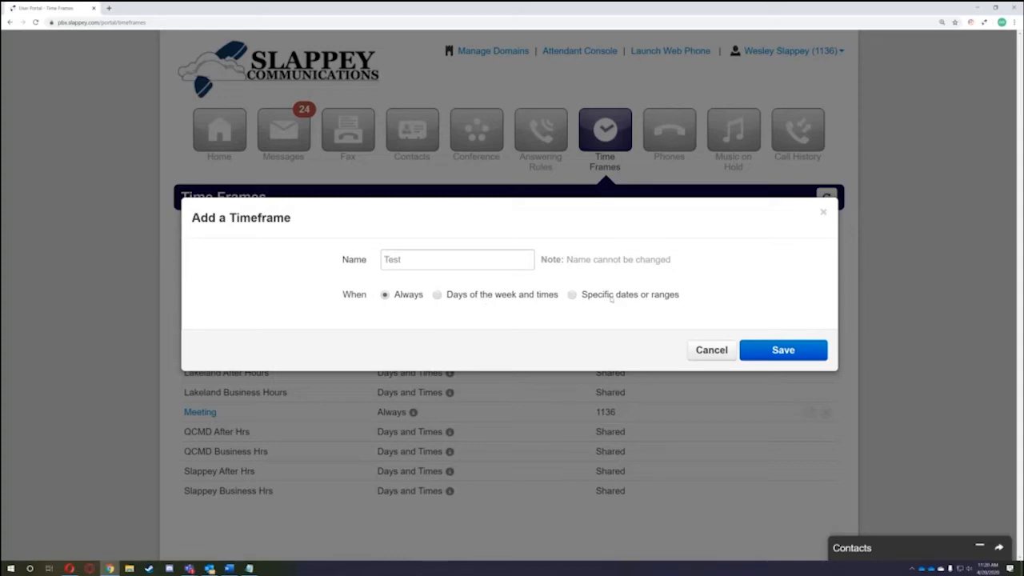
{"action": "left_click", "coordinate": [611, 296]}
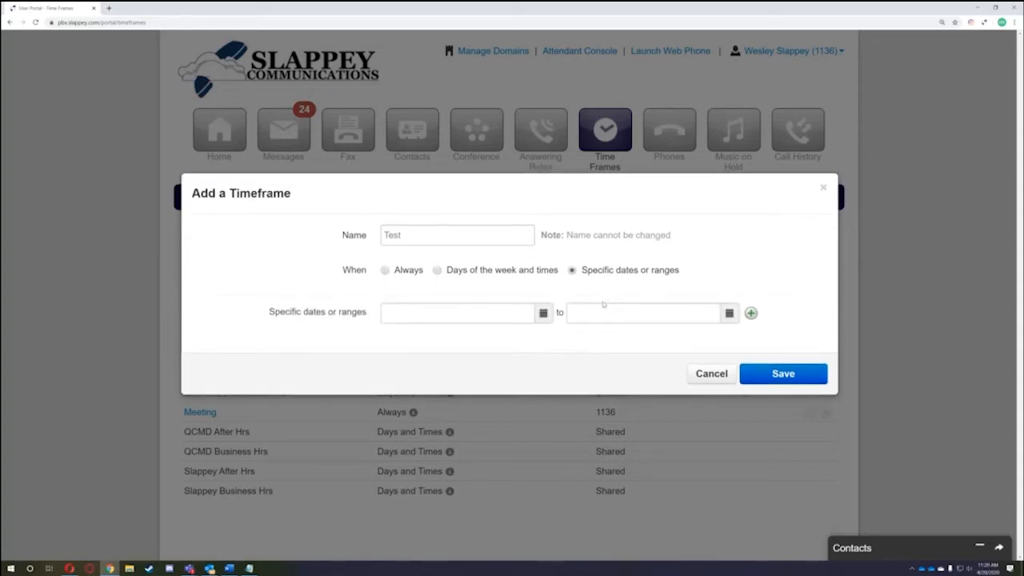
{"action": "left_click", "coordinate": [544, 313]}
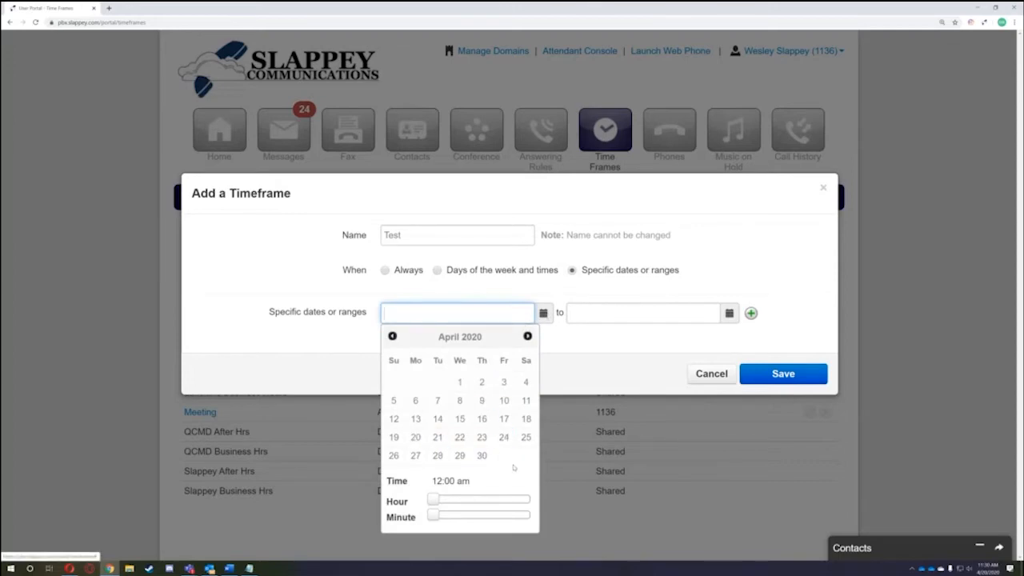
{"action": "left_click", "coordinate": [525, 438]}
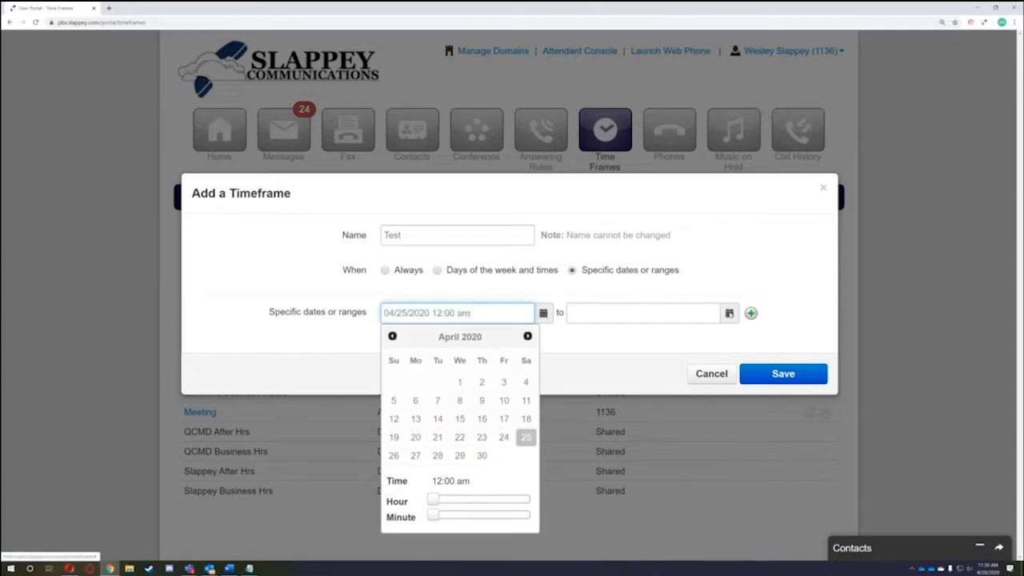
{"action": "left_click", "coordinate": [667, 455]}
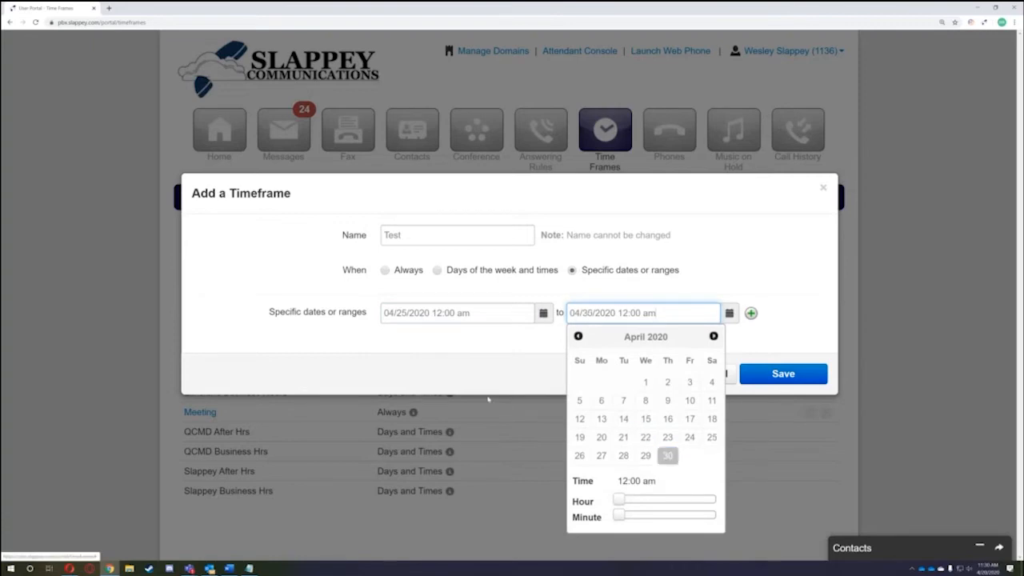
{"action": "left_click", "coordinate": [488, 383]}
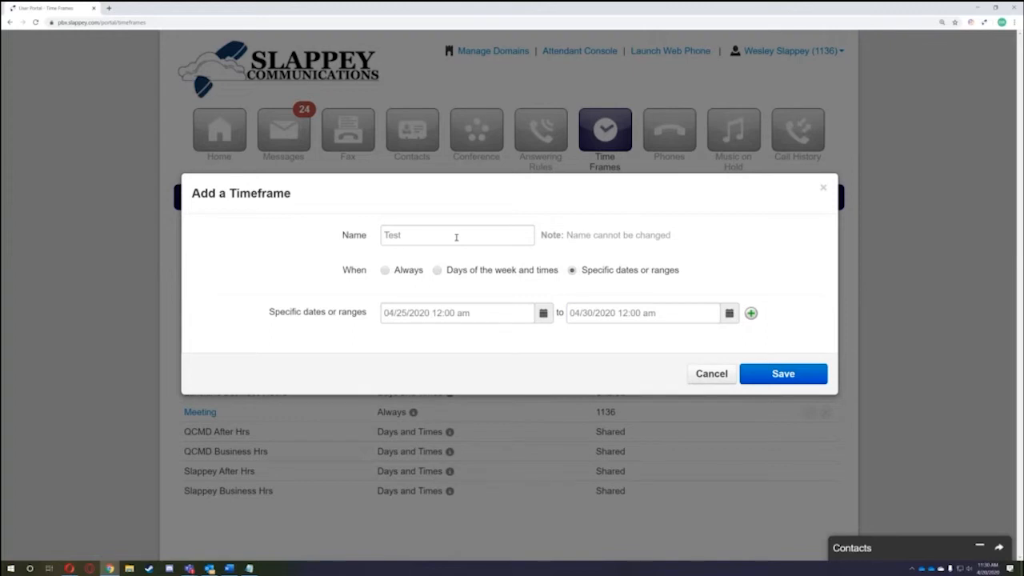
{"action": "left_click", "coordinate": [724, 374]}
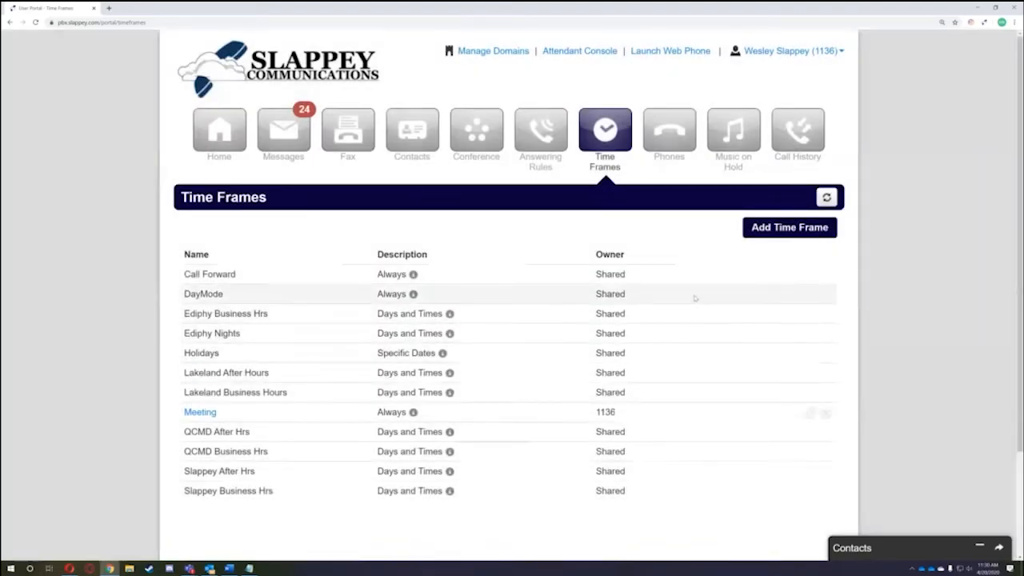
{"action": "left_click_drag", "start_coordinate": [592, 255], "coordinate": [626, 255]}
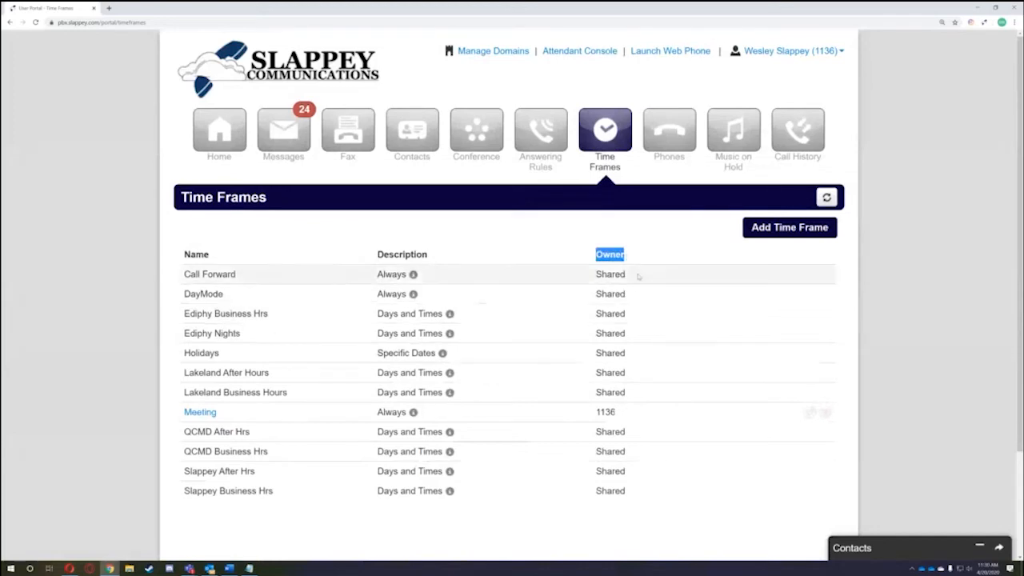
{"action": "double_click", "coordinate": [616, 274]}
{"action": "double_click", "coordinate": [624, 413]}
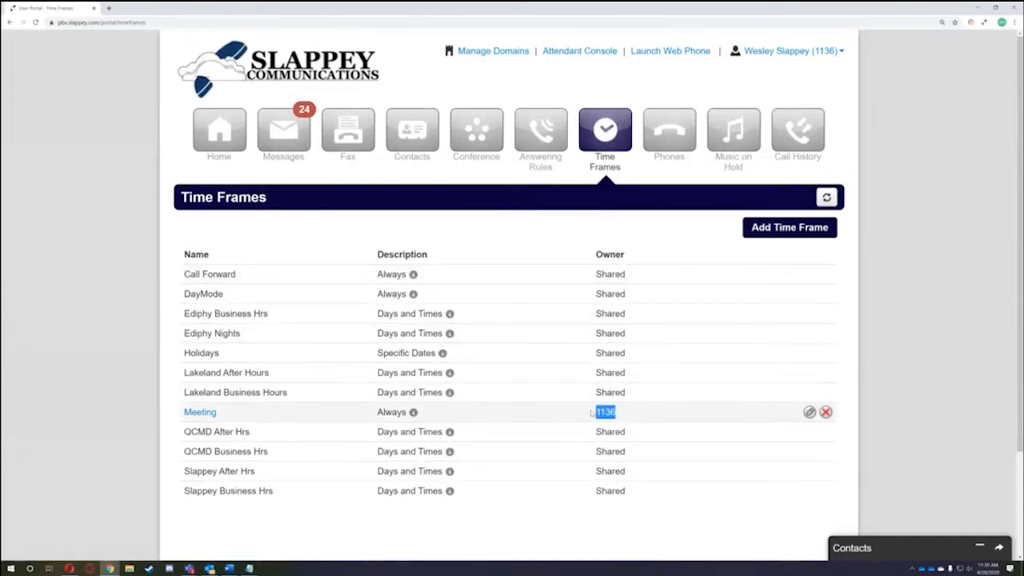
{"action": "left_click", "coordinate": [665, 391]}
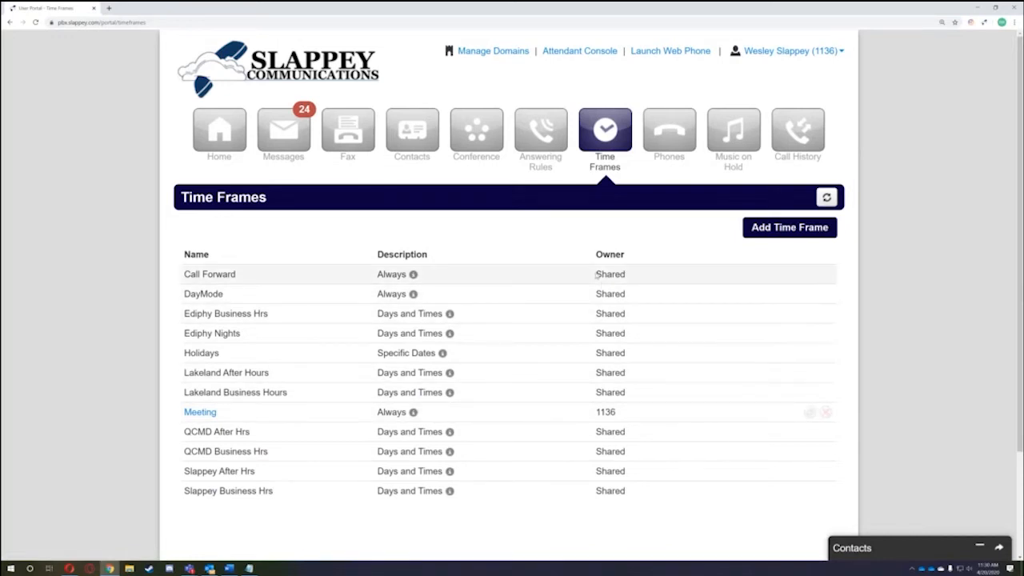
{"action": "left_click_drag", "start_coordinate": [596, 274], "coordinate": [633, 390]}
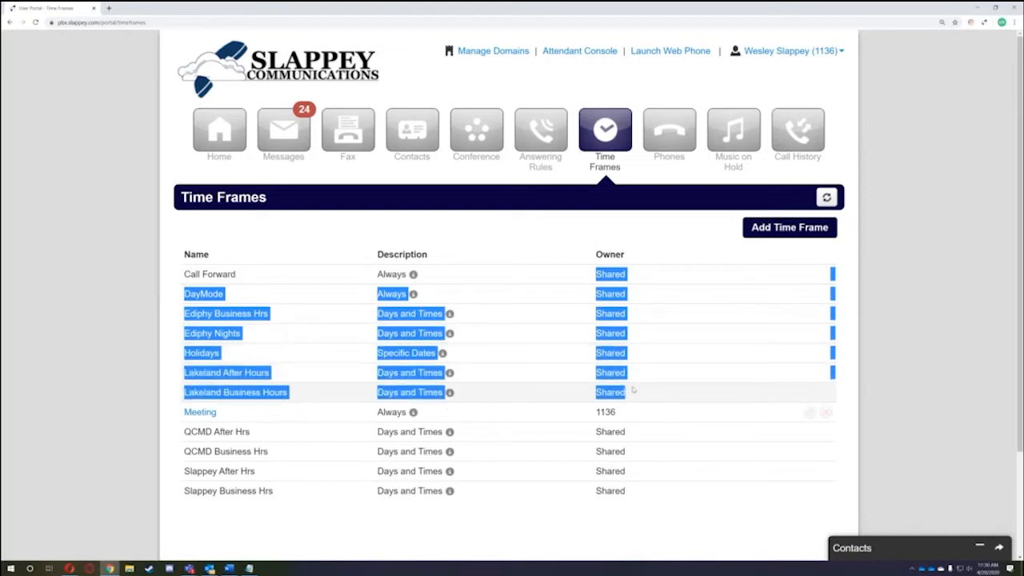
{"action": "left_click", "coordinate": [633, 390]}
{"action": "double_click", "coordinate": [629, 415]}
{"action": "left_click", "coordinate": [629, 414]}
{"action": "left_click_drag", "start_coordinate": [595, 274], "coordinate": [865, 397]}
{"action": "left_click", "coordinate": [865, 396]}
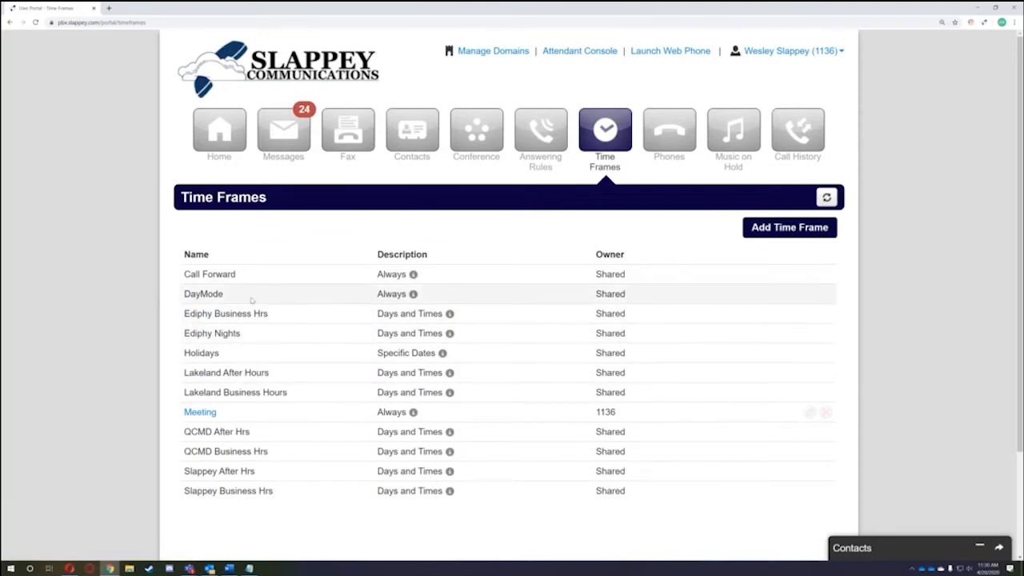
{"action": "left_click_drag", "start_coordinate": [185, 472], "coordinate": [218, 507]}
{"action": "left_click", "coordinate": [283, 500]}
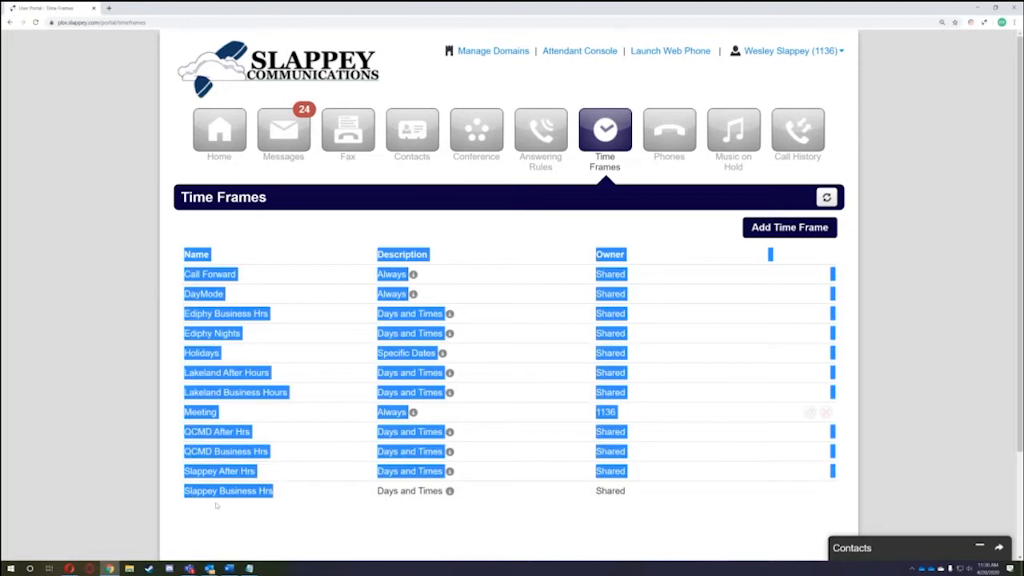
{"action": "left_click", "coordinate": [270, 479]}
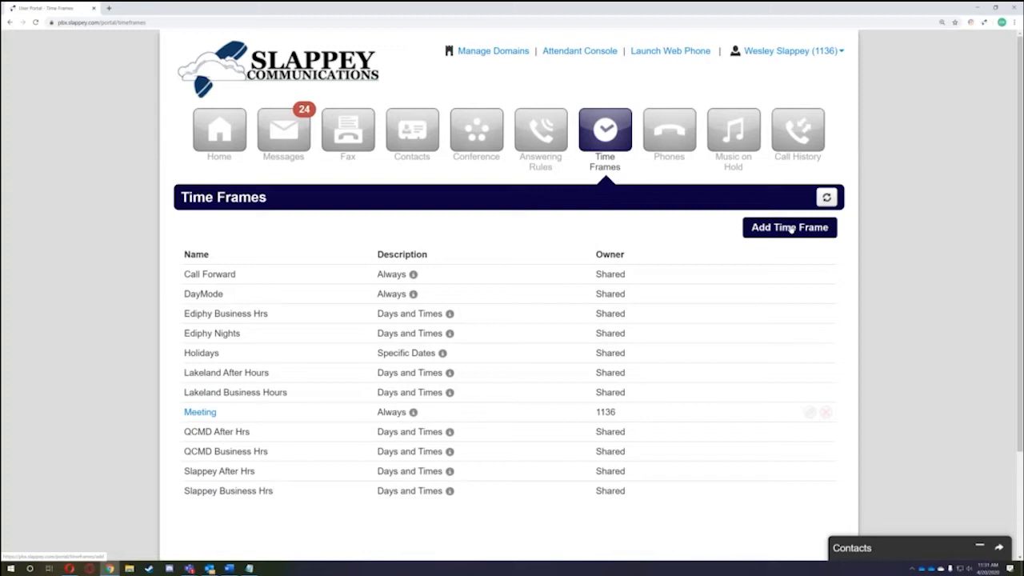
{"action": "left_click_drag", "start_coordinate": [621, 413], "coordinate": [174, 417]}
{"action": "left_click", "coordinate": [174, 416]}
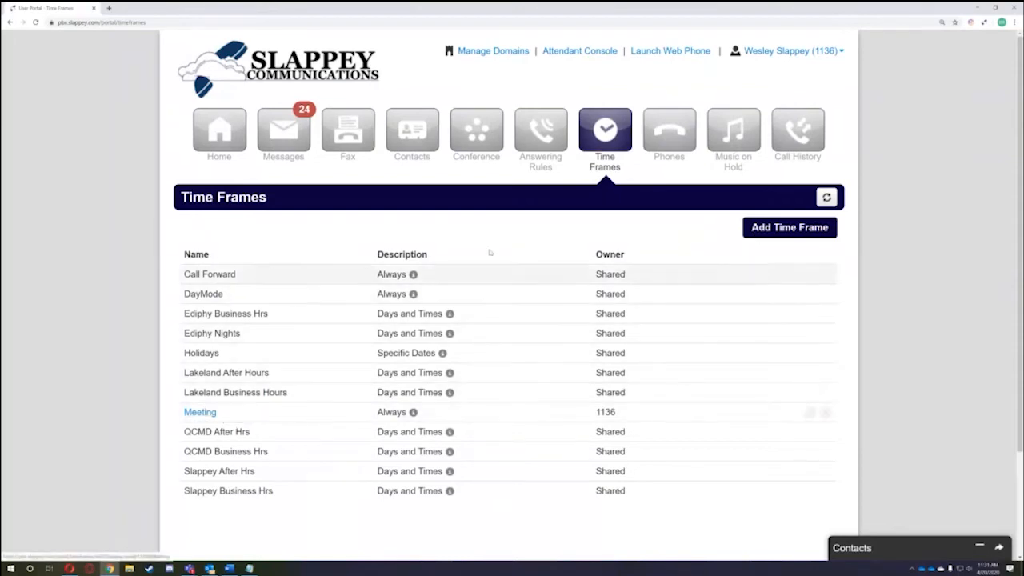
- Add a time frame named 'Doing a Demo' with When left at Always, and save it
{"action": "left_click", "coordinate": [764, 228]}
{"action": "left_click", "coordinate": [444, 251]}
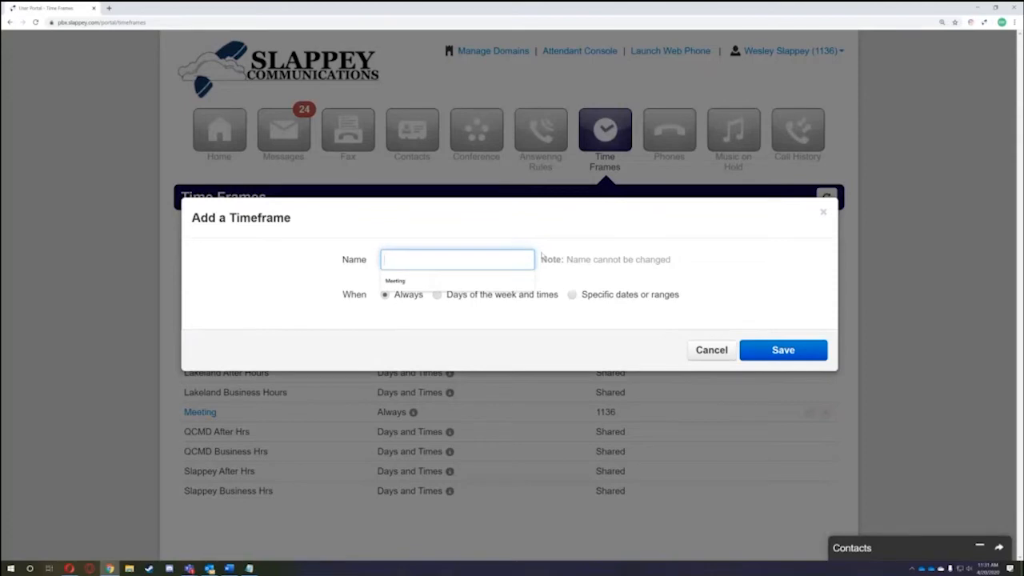
{"action": "type", "text": "D"}
{"action": "key", "text": "BackSpace"}
{"action": "type", "text": "Doing a Demo"}
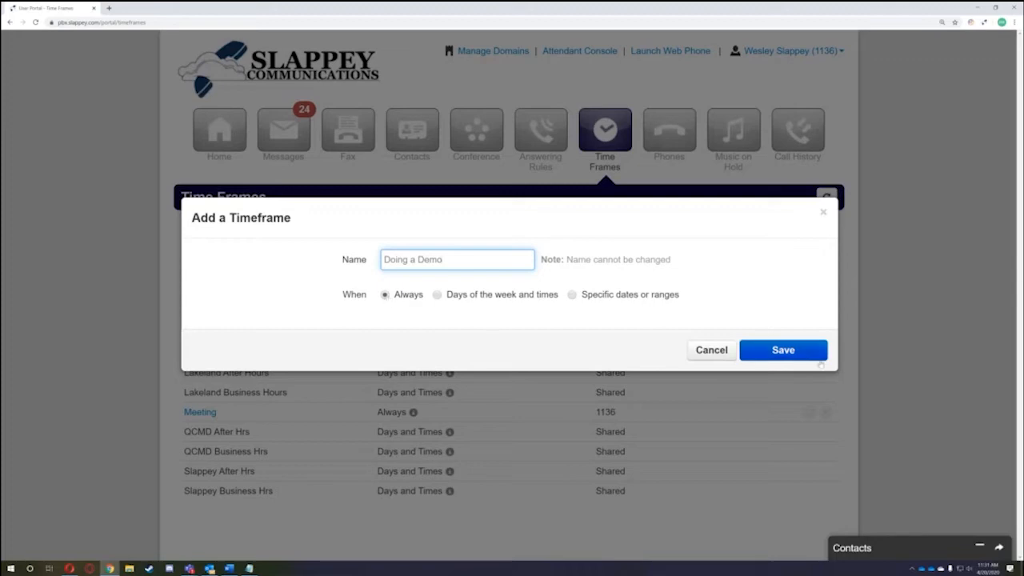
{"action": "left_click", "coordinate": [807, 353]}
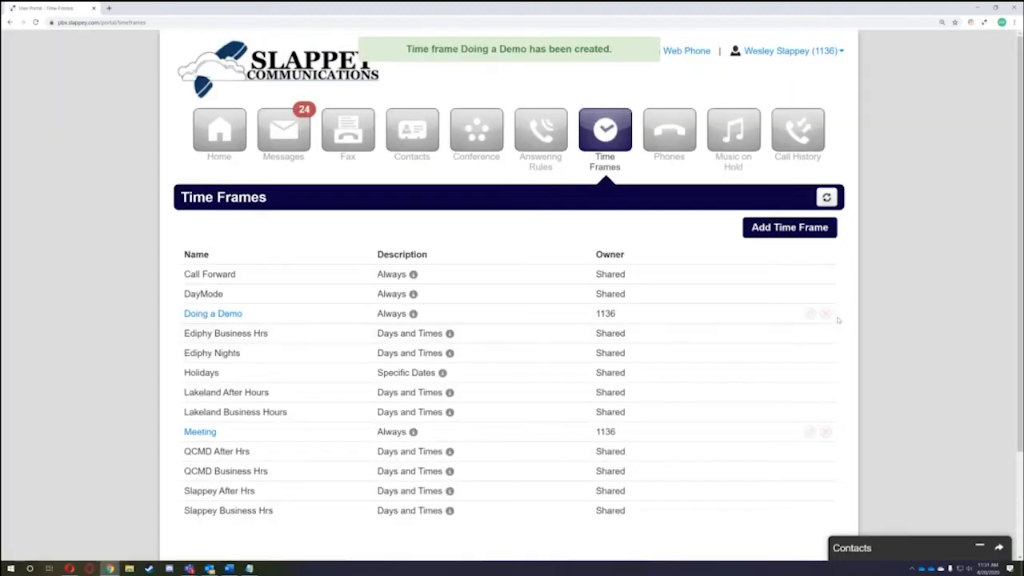
- Add a new answering rule and set its Time Frame to Doing a Demo
{"action": "left_click", "coordinate": [542, 146]}
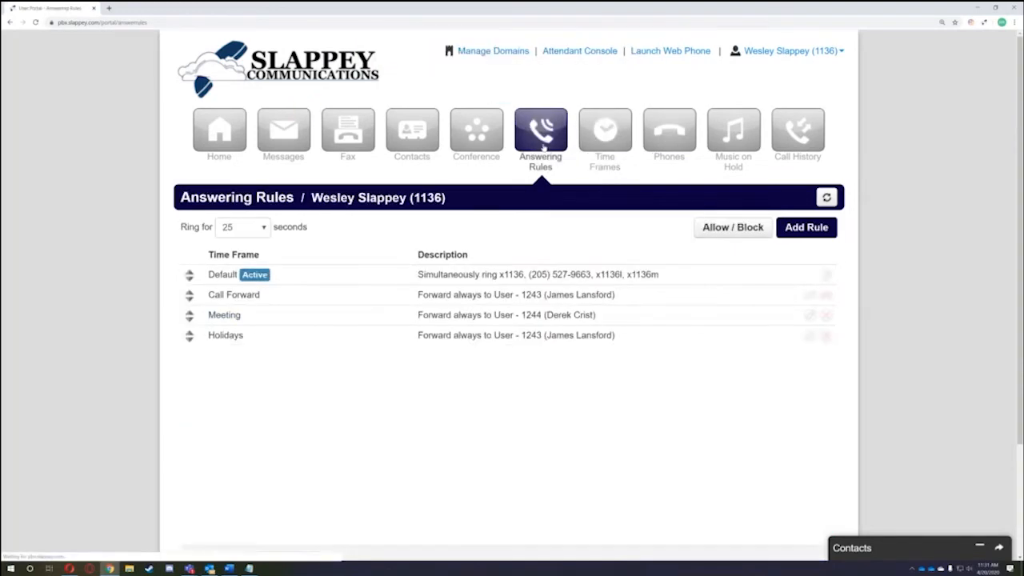
{"action": "left_click", "coordinate": [808, 227]}
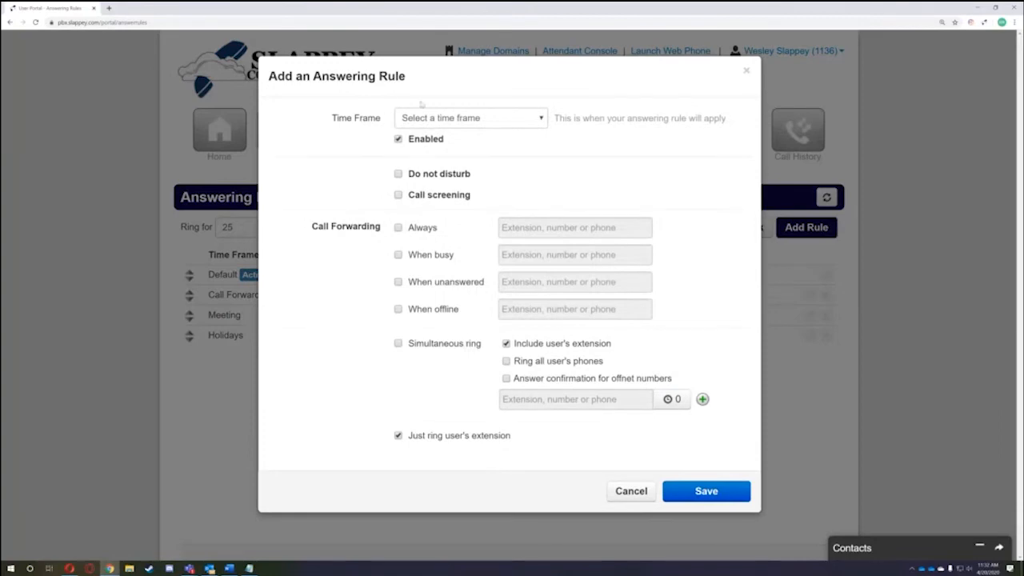
{"action": "mouse_move", "coordinate": [334, 118]}
{"action": "left_mouse_down"}
{"action": "mouse_move", "coordinate": [380, 120]}
{"action": "mouse_move", "coordinate": [328, 116]}
{"action": "left_mouse_up"}
{"action": "left_click", "coordinate": [382, 119]}
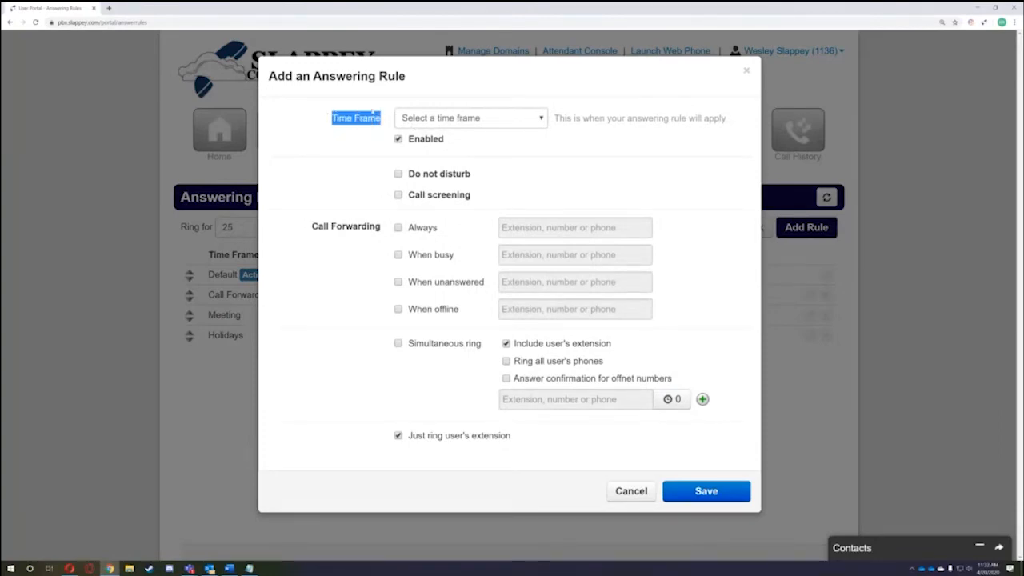
{"action": "left_click", "coordinate": [476, 118]}
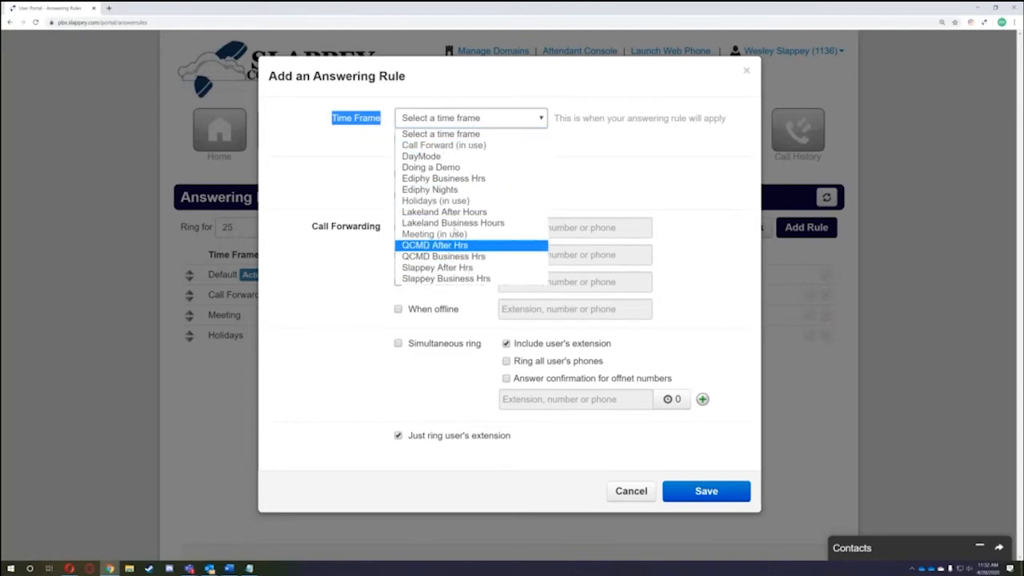
{"action": "left_click", "coordinate": [445, 170]}
{"action": "left_click", "coordinate": [299, 149]}
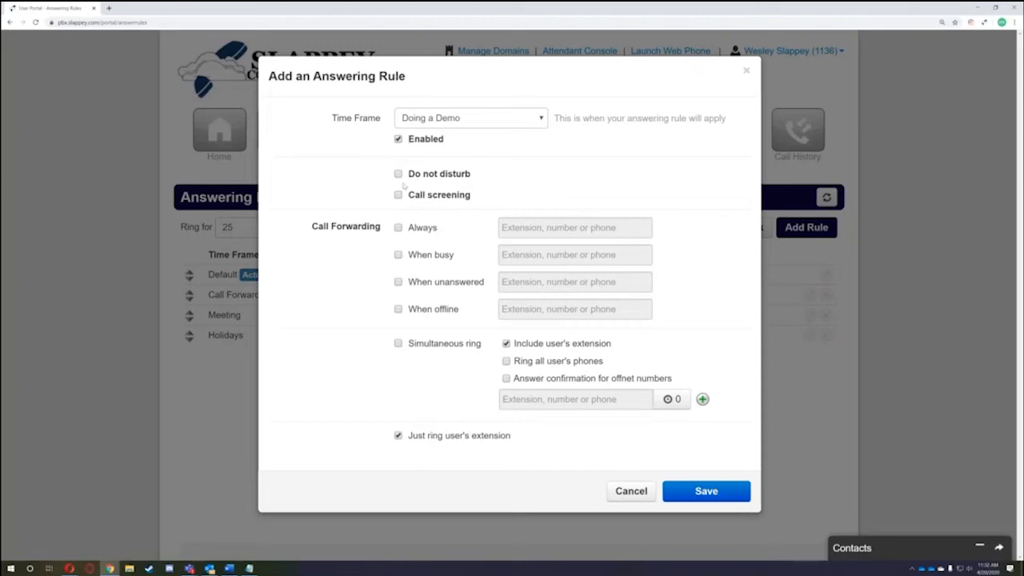
- Toggle Do not disturb on and off, and leave Call screening turned on
{"action": "left_click", "coordinate": [415, 178]}
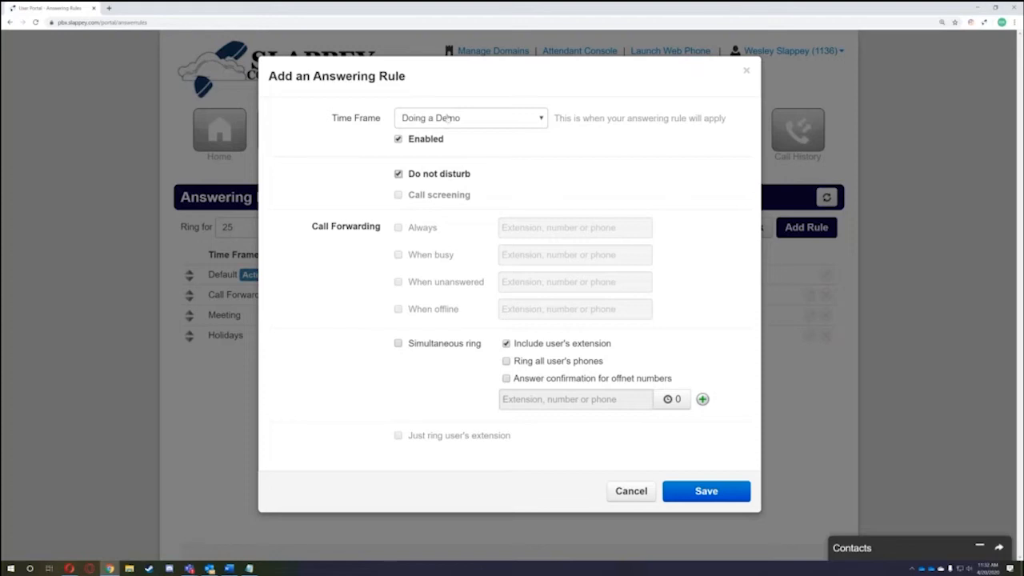
{"action": "left_click", "coordinate": [446, 177]}
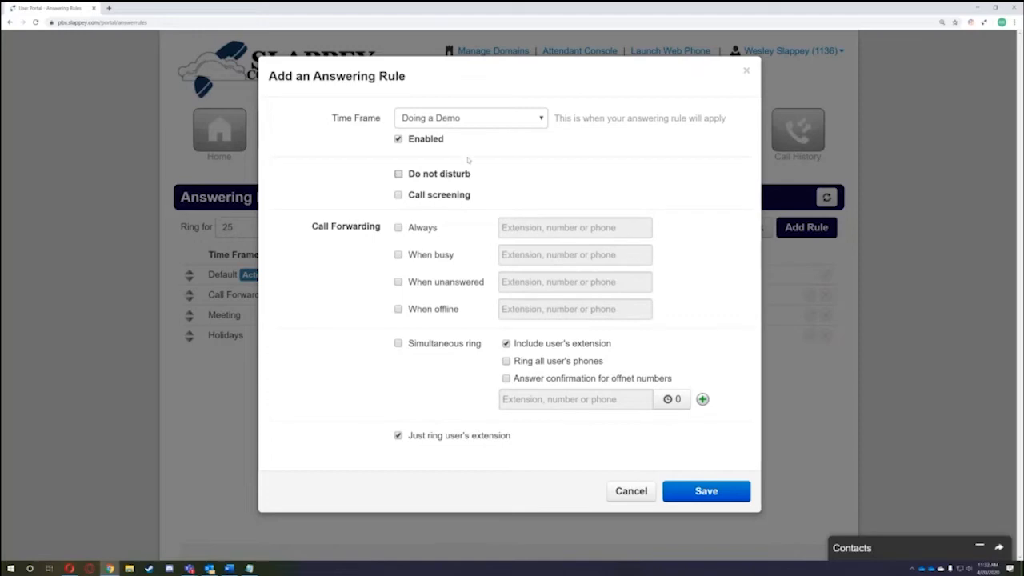
{"action": "left_click_drag", "start_coordinate": [480, 196], "coordinate": [431, 200]}
{"action": "left_click", "coordinate": [483, 197]}
{"action": "left_click", "coordinate": [432, 200]}
{"action": "left_click", "coordinate": [410, 200]}
{"action": "left_click", "coordinate": [478, 194]}
- Turn Call screening off and enable Always forwarding
{"action": "left_click", "coordinate": [480, 195]}
{"action": "left_click", "coordinate": [433, 195]}
{"action": "left_click", "coordinate": [429, 231]}
{"action": "left_click", "coordinate": [429, 232]}
{"action": "left_click", "coordinate": [423, 231]}
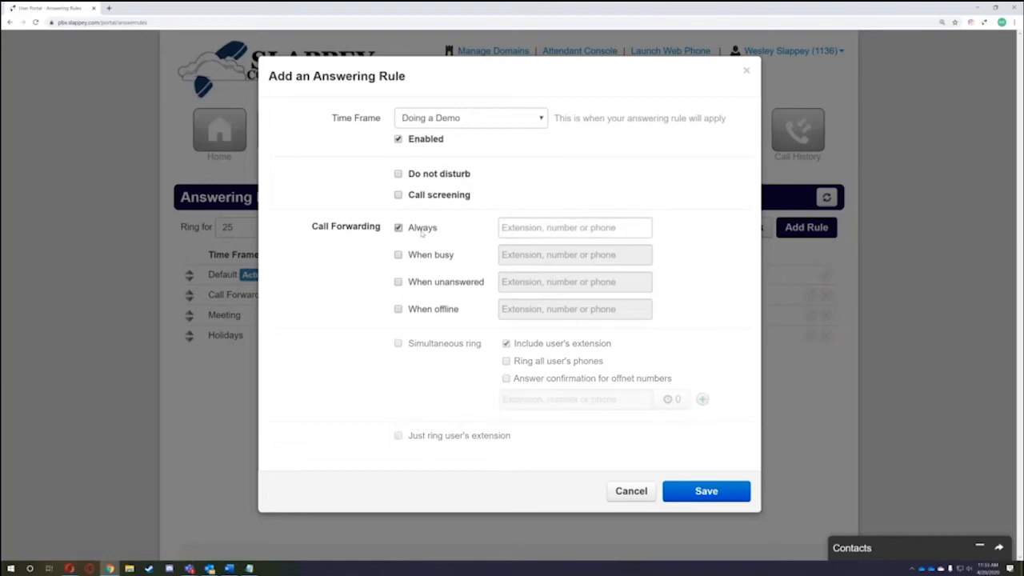
- Search for and pick user 1243 as the Always forwarding destination, then clear it
{"action": "left_click", "coordinate": [582, 229]}
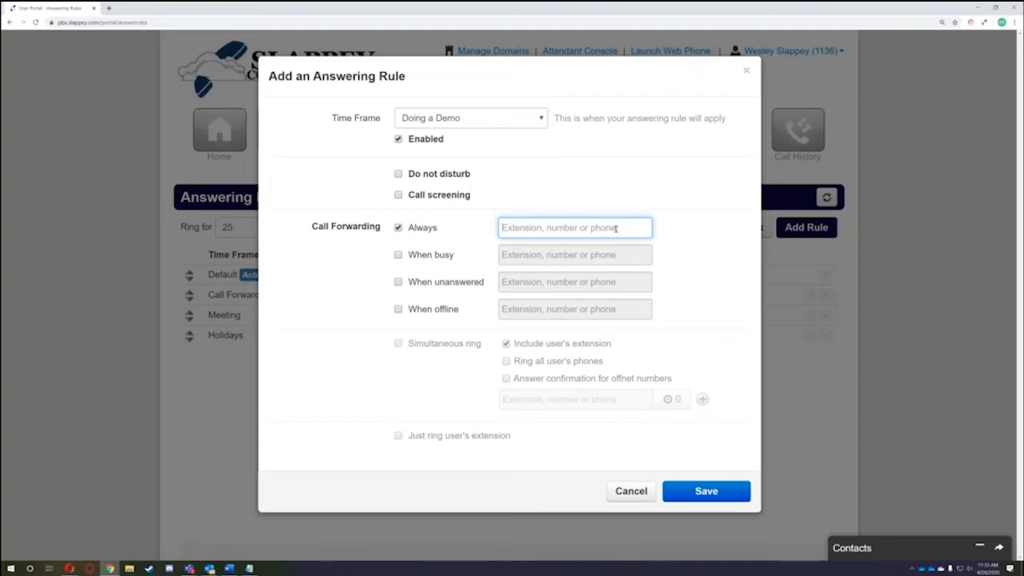
{"action": "type", "text": "1243"}
{"action": "key", "text": "BackSpace"}
{"action": "key", "text": "BackSpace"}
{"action": "key", "text": "BackSpace"}
{"action": "key", "text": "BackSpace"}
{"action": "type", "text": "205"}
{"action": "key", "text": "BackSpace"}
{"action": "key", "text": "BackSpace"}
{"action": "key", "text": "BackSpace"}
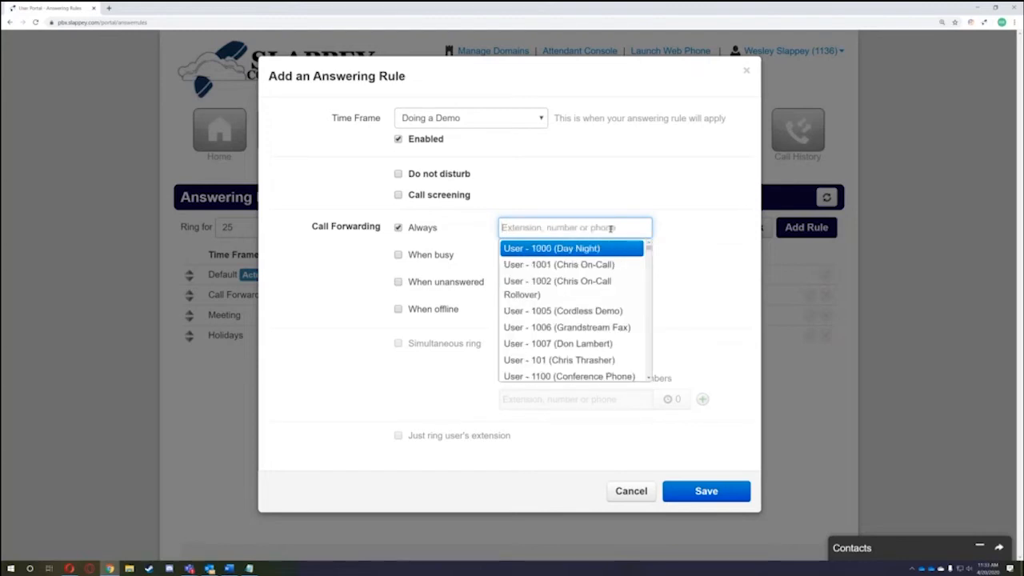
{"action": "type", "text": "james"}
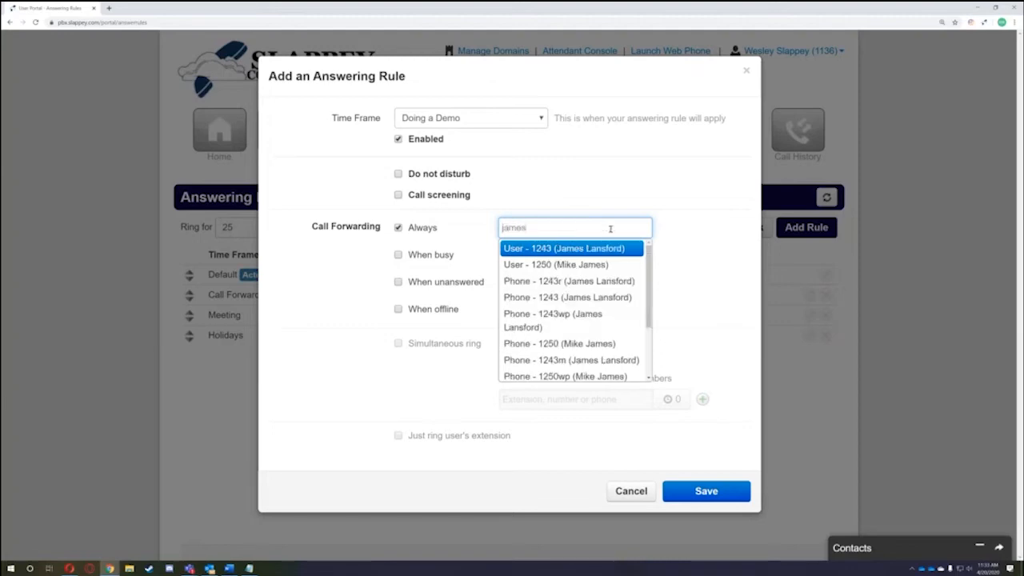
{"action": "left_click", "coordinate": [606, 250]}
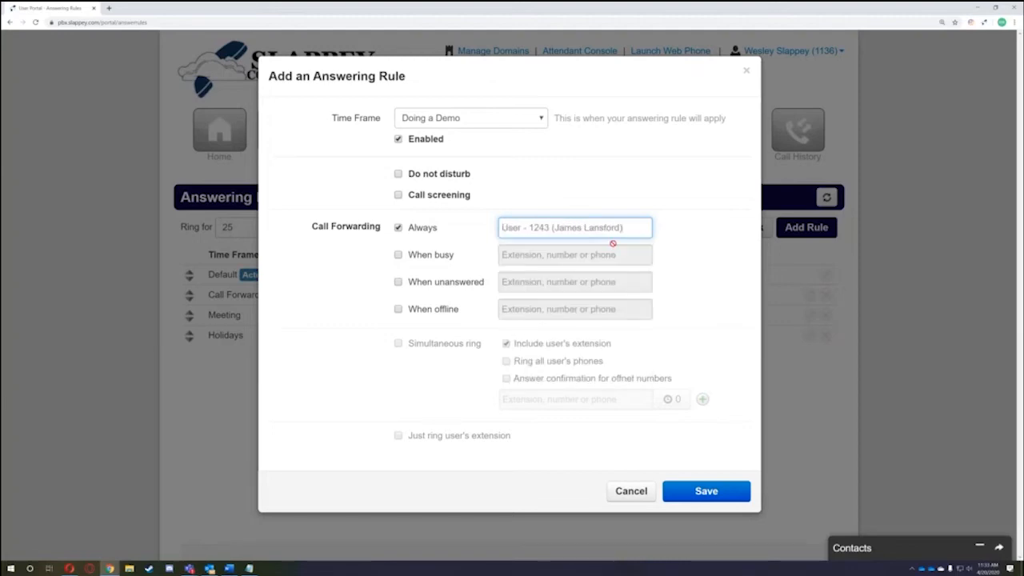
{"action": "left_click_drag", "start_coordinate": [636, 230], "coordinate": [484, 223]}
{"action": "key", "text": "BackSpace"}
- Check and uncheck When busy forwarding, then enable forwarding When unanswered
{"action": "left_click", "coordinate": [557, 254]}
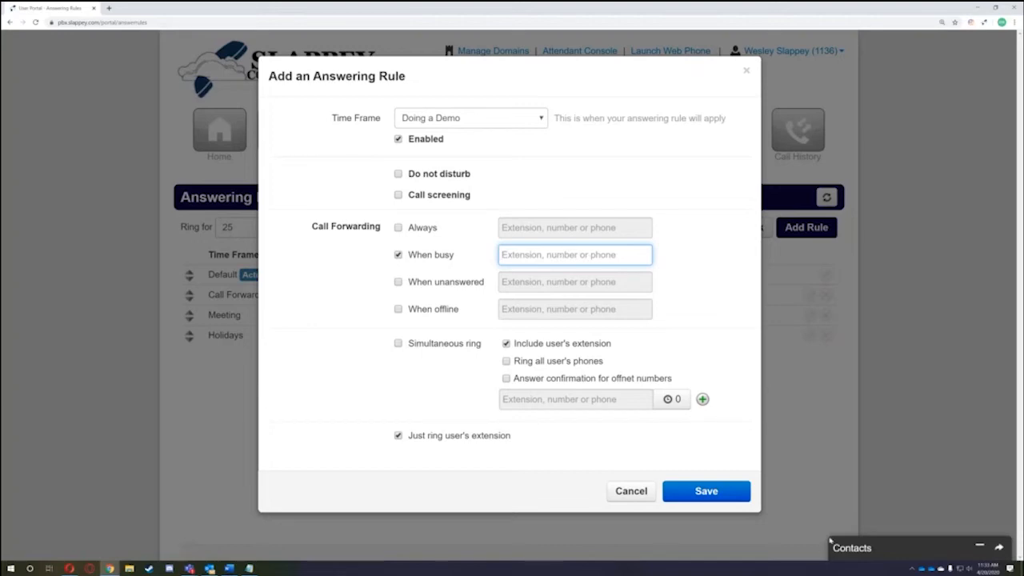
{"action": "left_click_drag", "start_coordinate": [411, 254], "coordinate": [464, 260]}
{"action": "left_click", "coordinate": [442, 261]}
{"action": "left_click", "coordinate": [456, 260]}
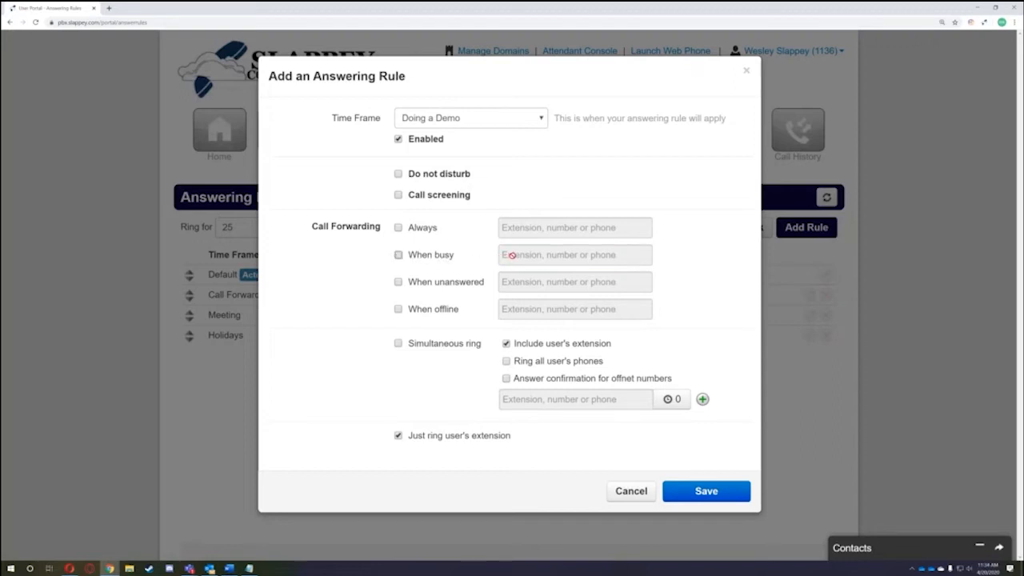
{"action": "left_click", "coordinate": [445, 286]}
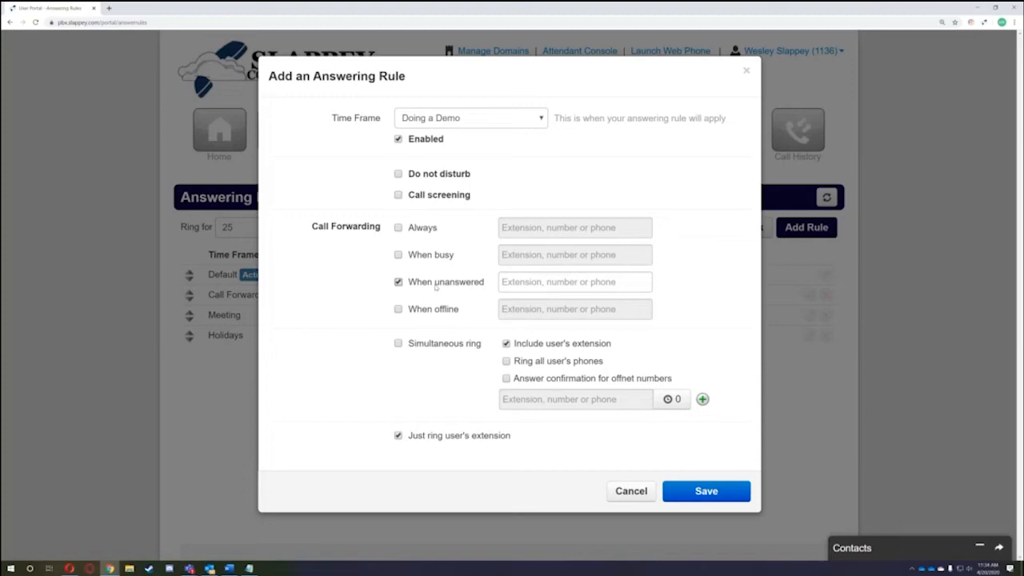
- Uncheck When unanswered and toggle When offline on and off, leaving all forwarding unchecked
{"action": "left_click", "coordinate": [530, 286]}
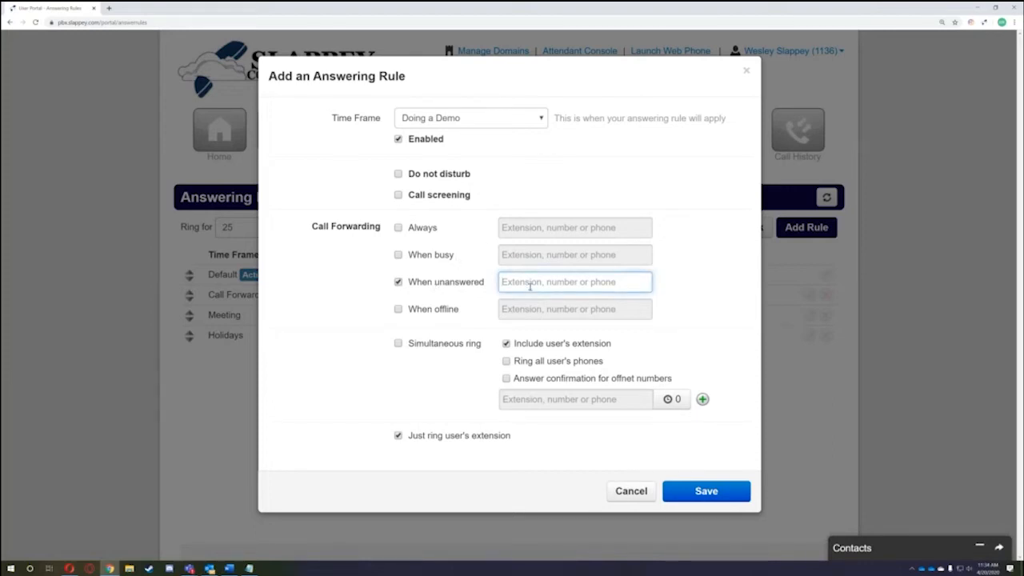
{"action": "left_click", "coordinate": [410, 283]}
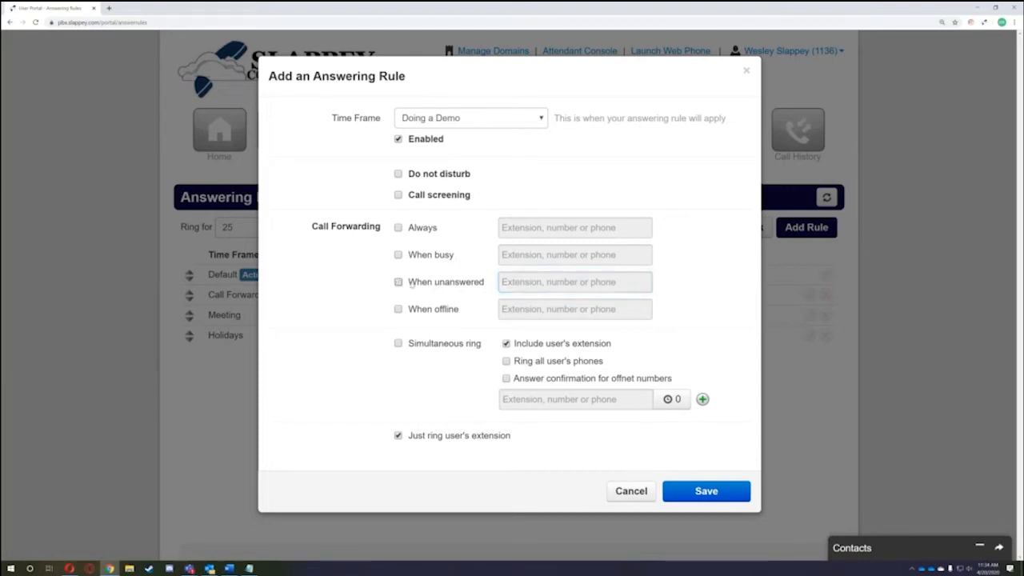
{"action": "left_click", "coordinate": [417, 311]}
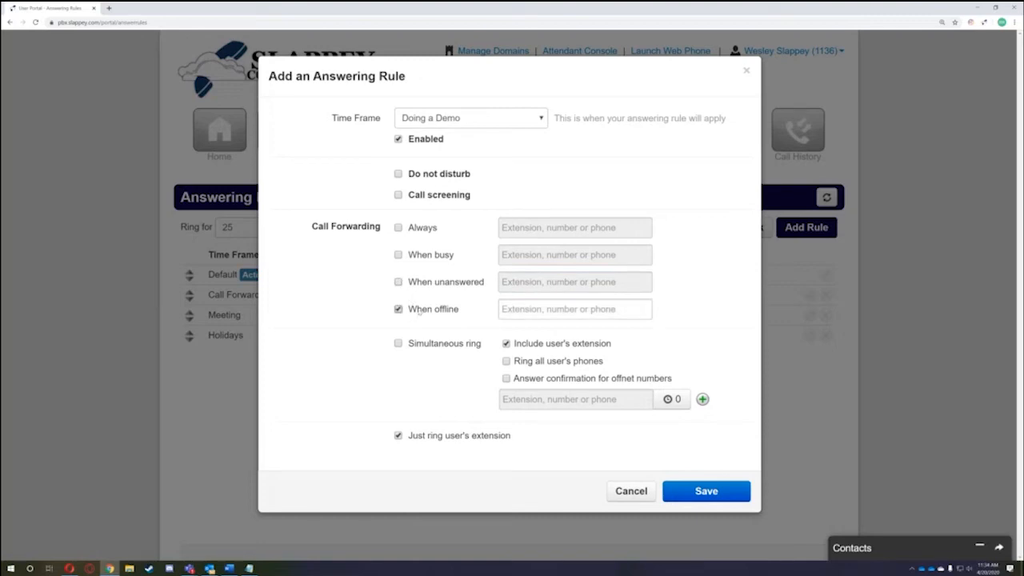
{"action": "left_click", "coordinate": [419, 313]}
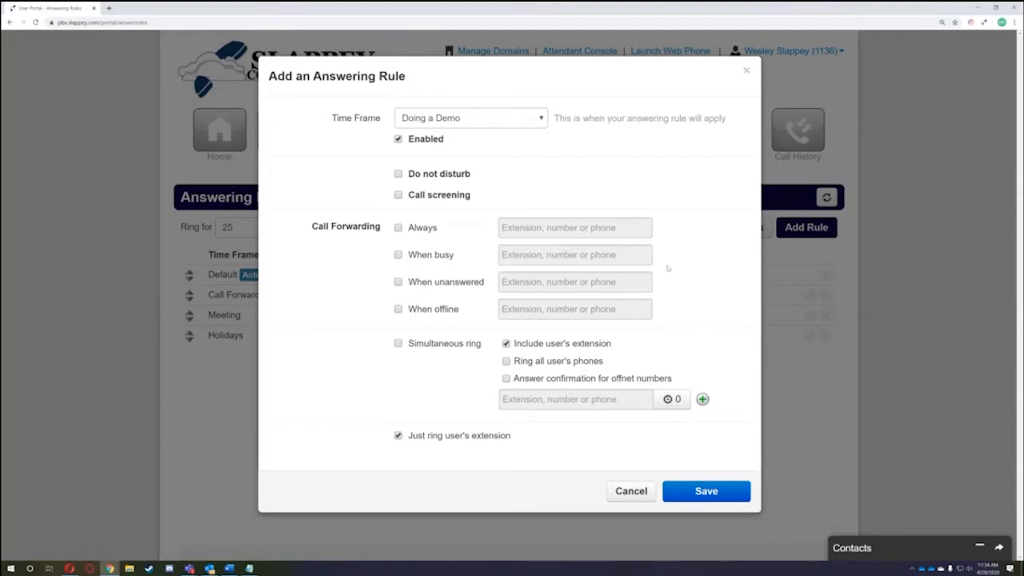
{"action": "left_click", "coordinate": [448, 313]}
{"action": "left_click", "coordinate": [521, 309]}
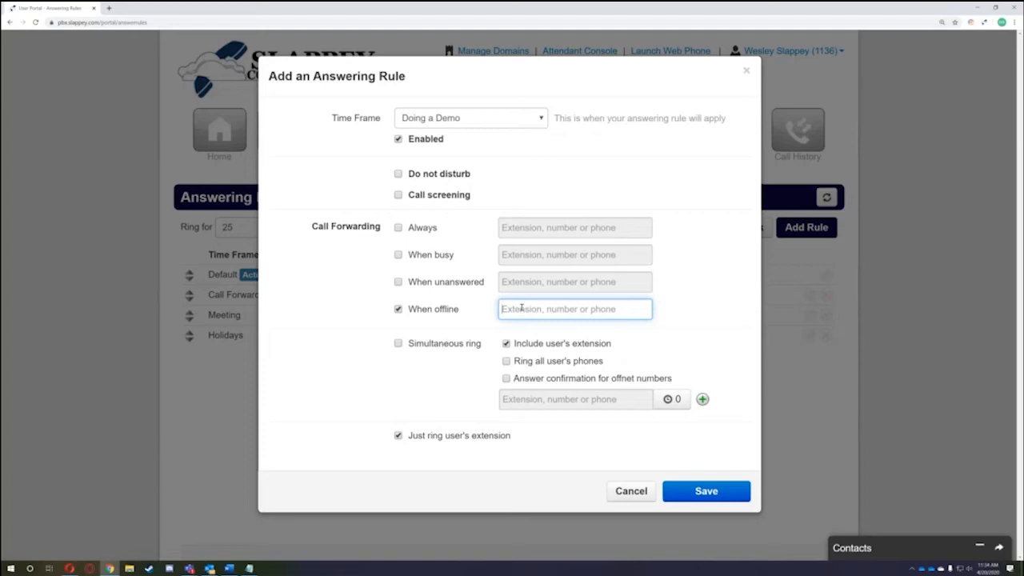
{"action": "left_click", "coordinate": [446, 310]}
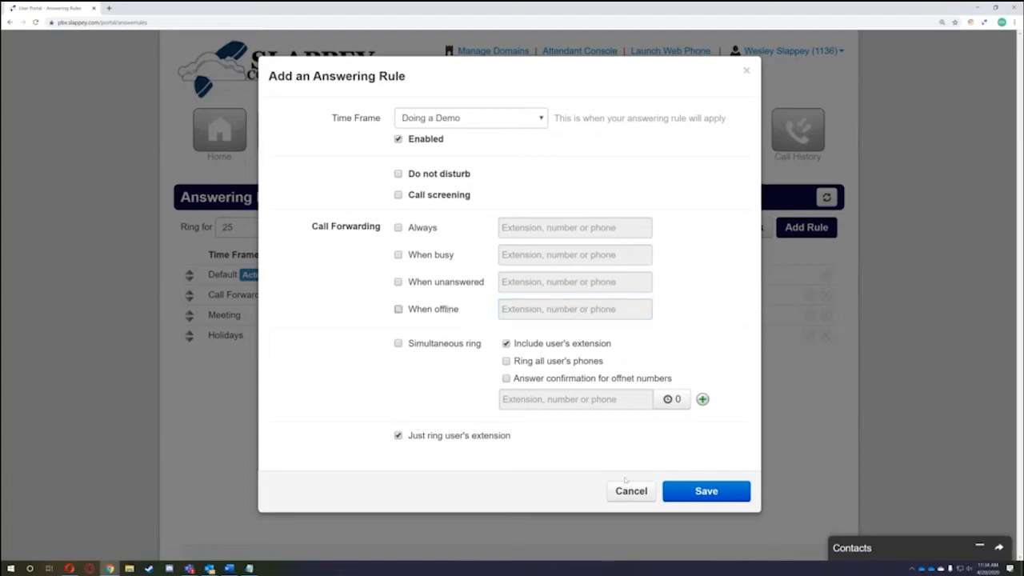
- Enable Do not disturb, save the Doing a Demo rule, and open the Default rule's editor
{"action": "left_click", "coordinate": [431, 174]}
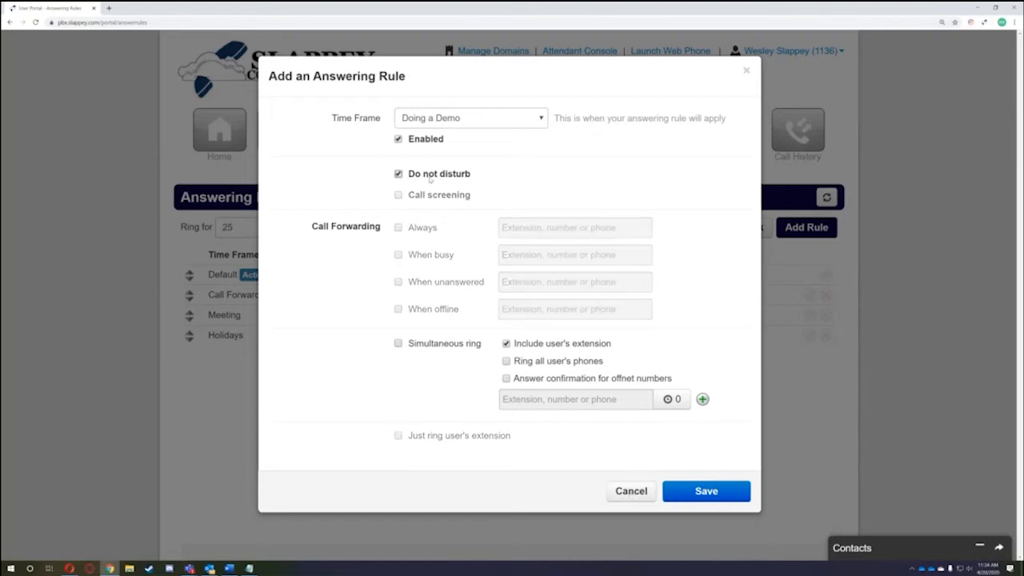
{"action": "left_click", "coordinate": [707, 496]}
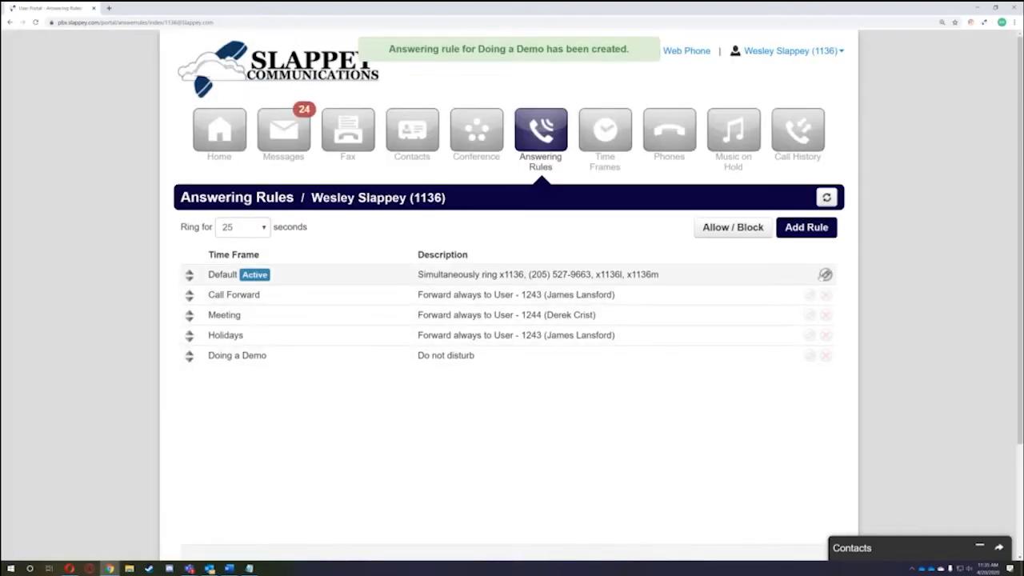
{"action": "left_click", "coordinate": [825, 274]}
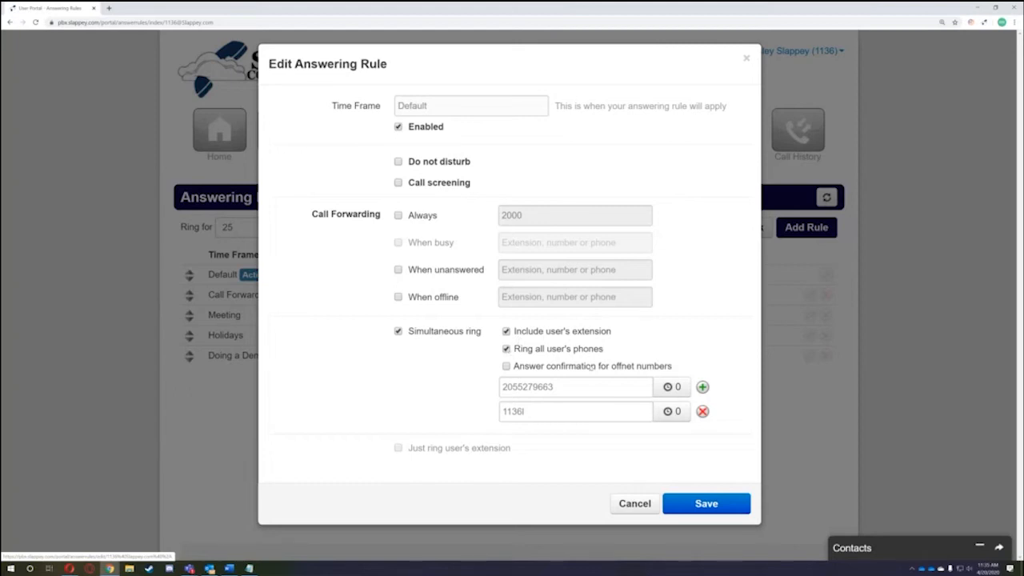
- Add three empty simultaneous-ring number rows to the Default rule, then remove them again
{"action": "left_click_drag", "start_coordinate": [502, 386], "coordinate": [566, 389]}
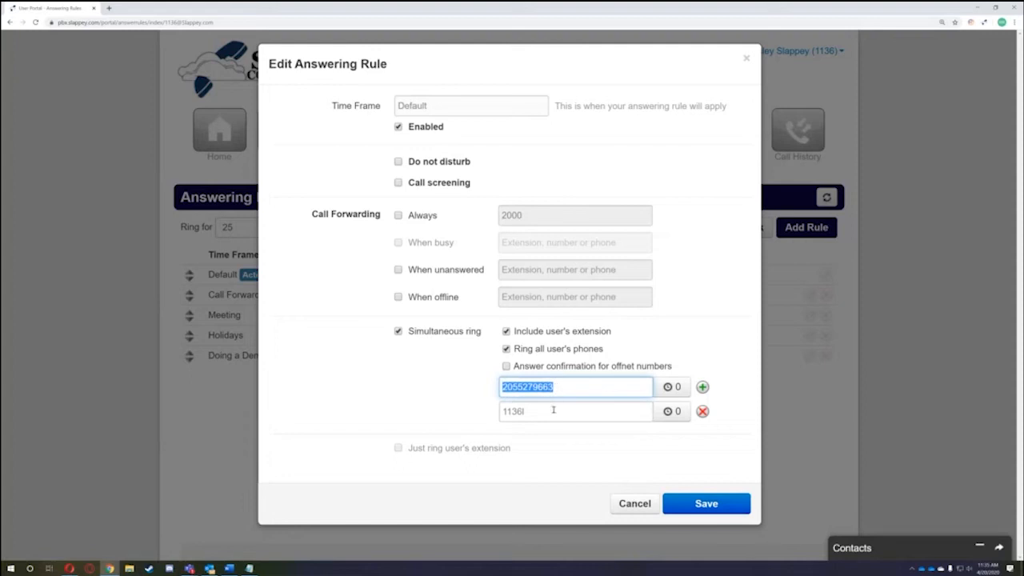
{"action": "left_click", "coordinate": [552, 410]}
{"action": "double_click", "coordinate": [544, 411]}
{"action": "left_click", "coordinate": [579, 391]}
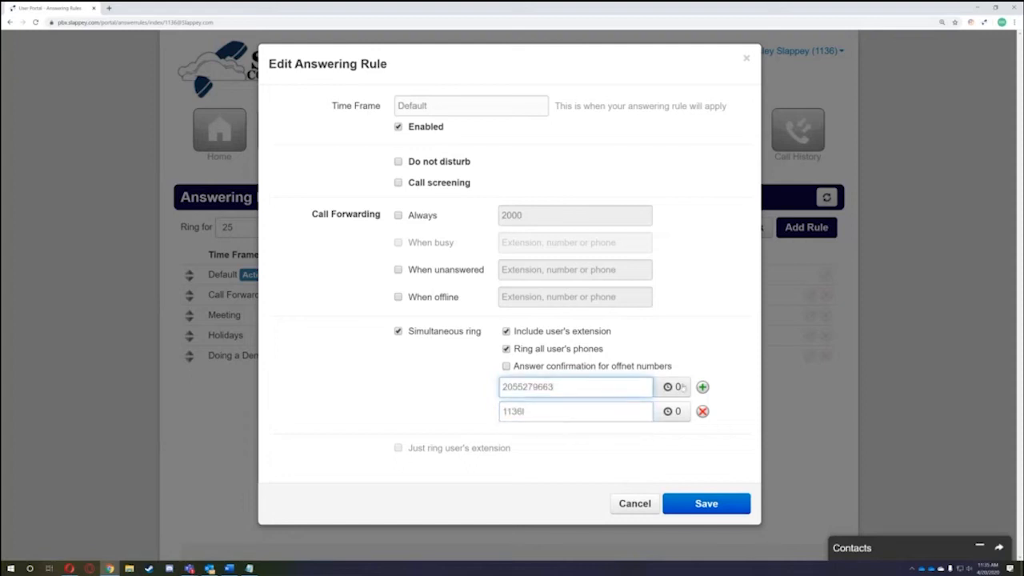
{"action": "left_click", "coordinate": [702, 386]}
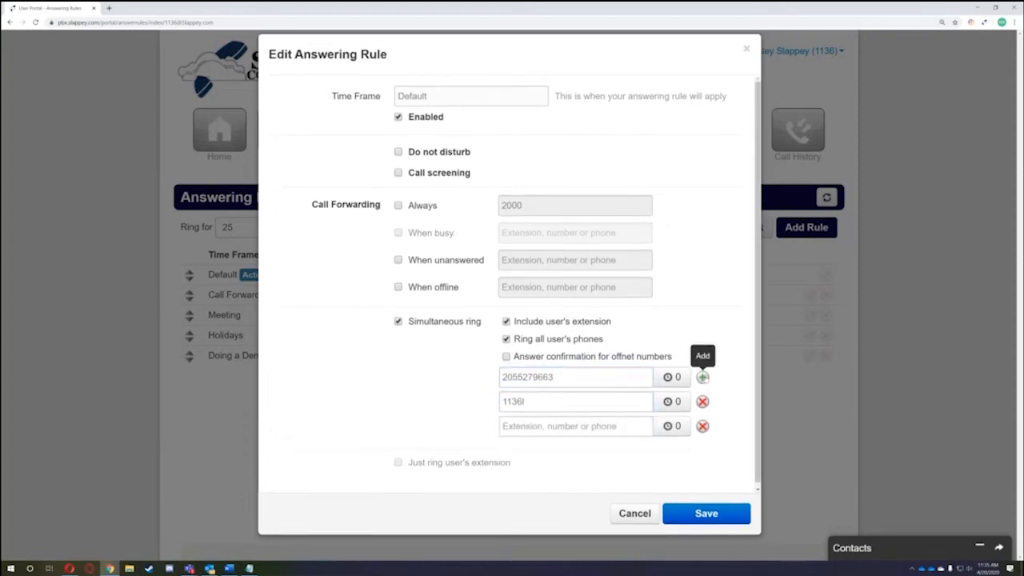
{"action": "left_click", "coordinate": [702, 377]}
{"action": "left_click", "coordinate": [702, 377]}
{"action": "scroll", "coordinate": [704, 376], "scroll_direction": "down", "scroll_amount": 2}
{"action": "left_click", "coordinate": [703, 373]}
{"action": "left_click", "coordinate": [703, 397]}
{"action": "left_click", "coordinate": [703, 422]}
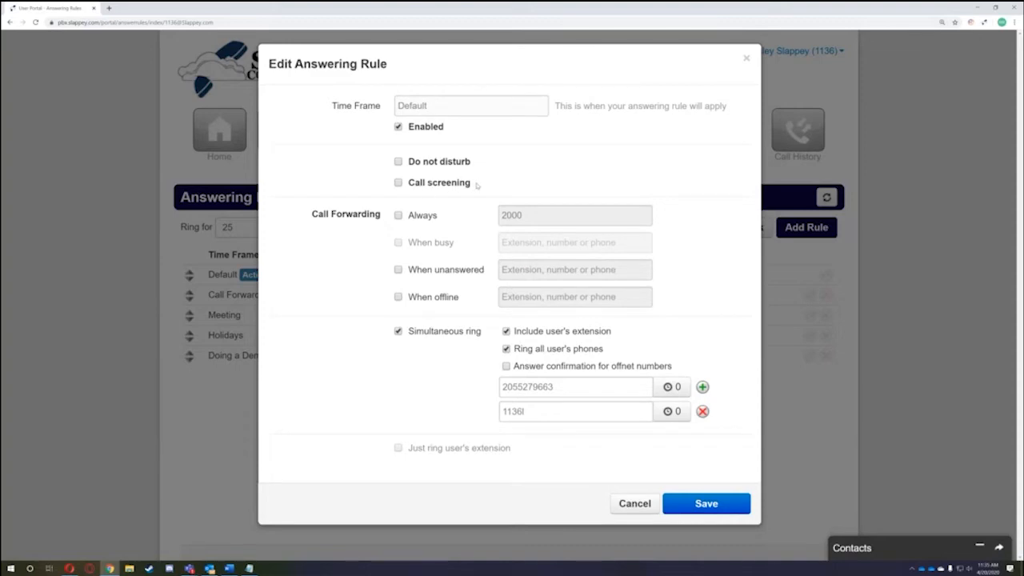
- Toggle answer confirmation for offnet numbers, then cancel the editor without saving
{"action": "left_click_drag", "start_coordinate": [513, 367], "coordinate": [677, 368]}
{"action": "left_click", "coordinate": [568, 366]}
{"action": "left_click", "coordinate": [509, 367]}
{"action": "left_click", "coordinate": [629, 504]}
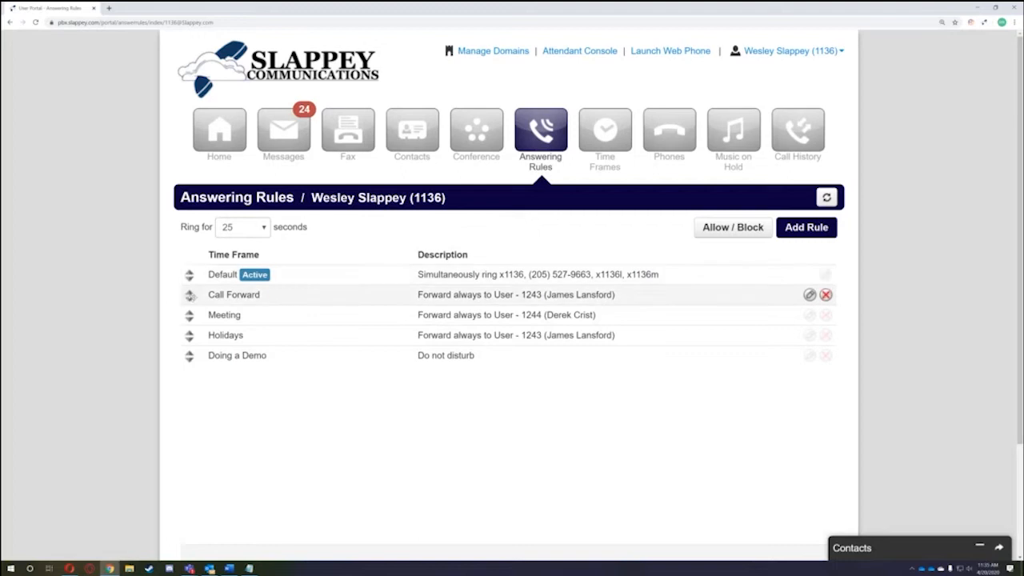
{"action": "double_click", "coordinate": [255, 274]}
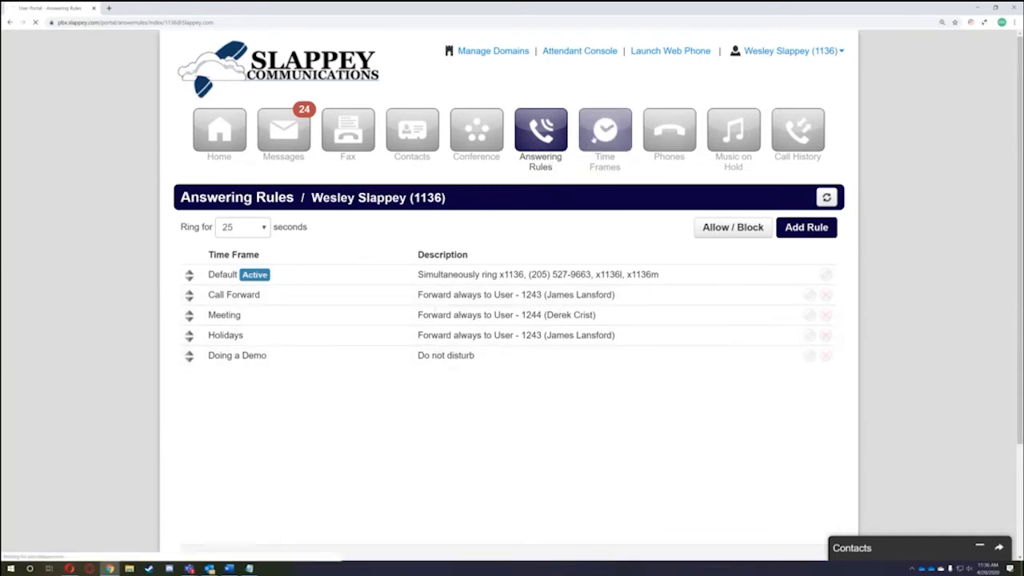
{"action": "left_click", "coordinate": [605, 132]}
{"action": "left_click", "coordinate": [808, 227]}
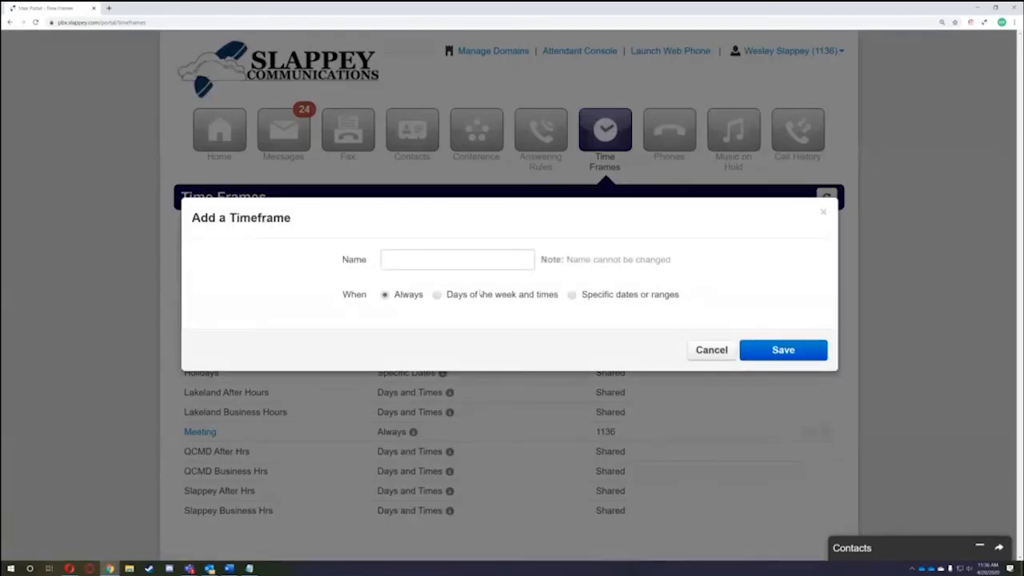
{"action": "left_click", "coordinate": [483, 296]}
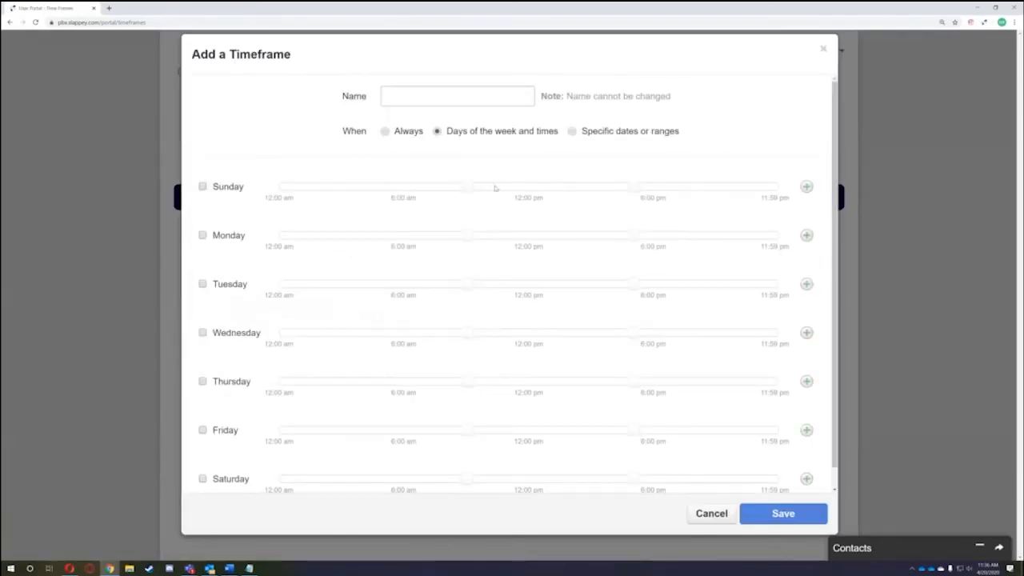
{"action": "left_click", "coordinate": [412, 134]}
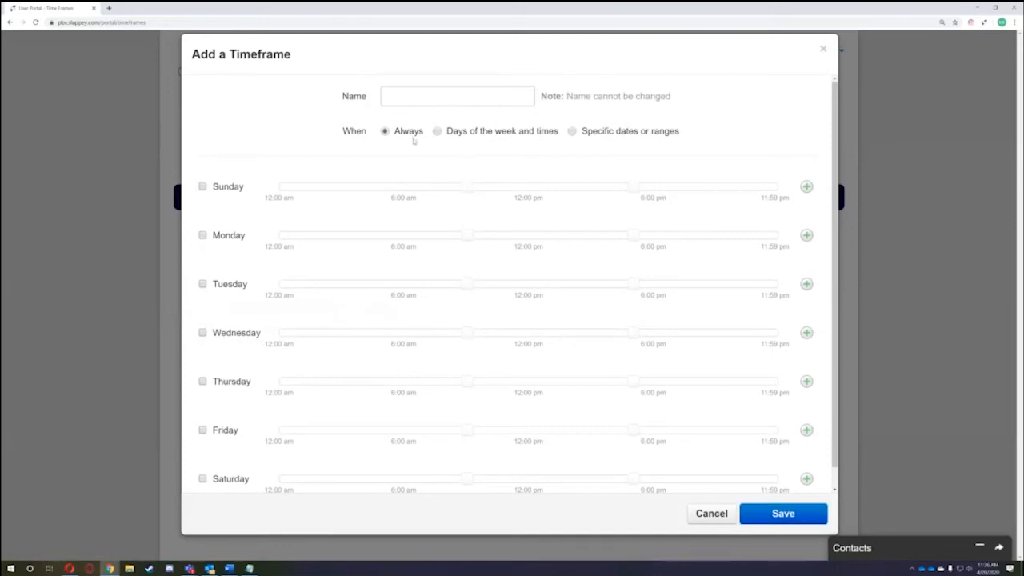
{"action": "left_click", "coordinate": [709, 349]}
{"action": "left_click", "coordinate": [540, 130]}
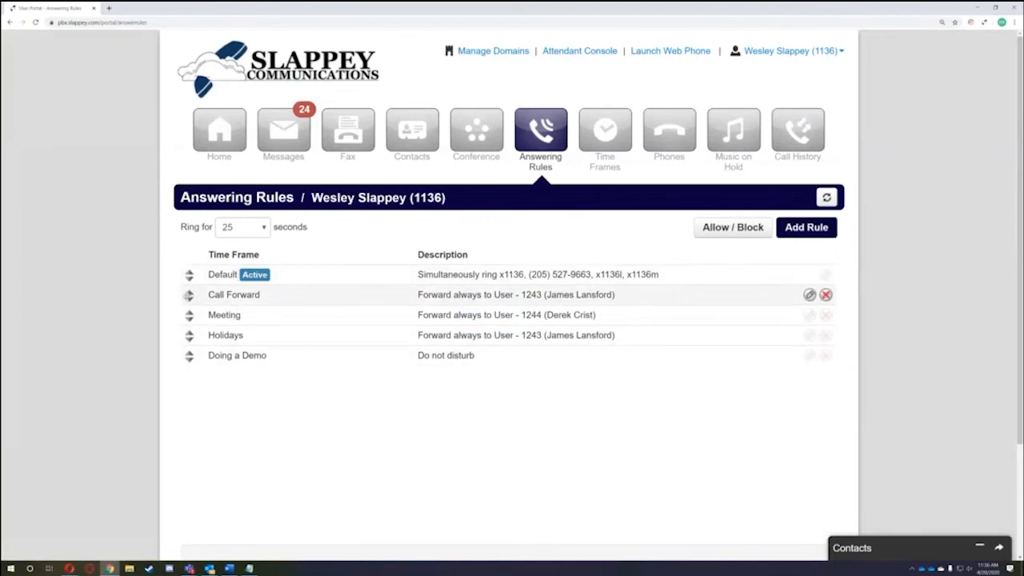
{"action": "left_click_drag", "start_coordinate": [189, 356], "coordinate": [189, 265]}
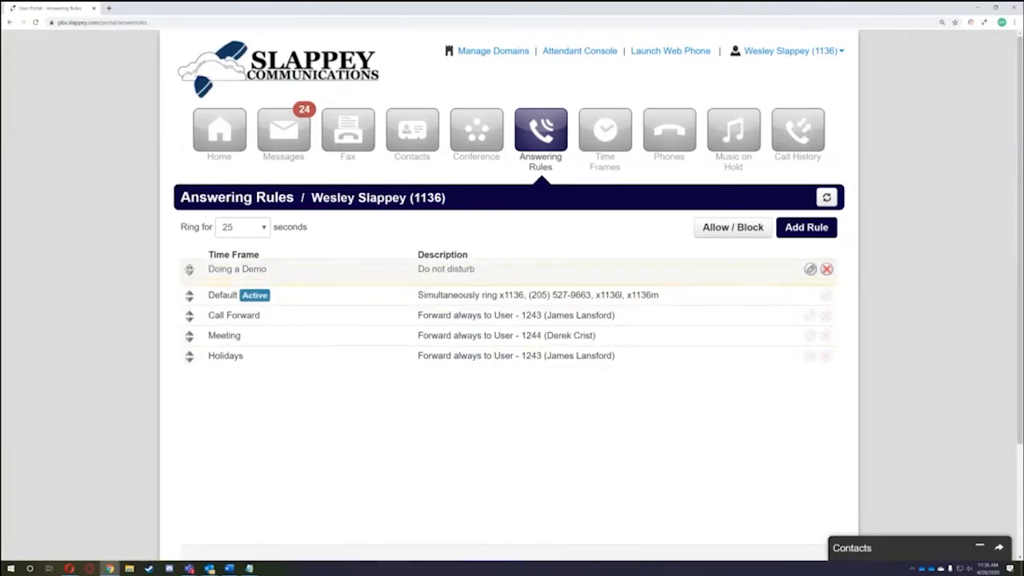
{"action": "left_click_drag", "start_coordinate": [202, 263], "coordinate": [475, 260]}
{"action": "left_click", "coordinate": [475, 261]}
{"action": "left_click", "coordinate": [809, 267]}
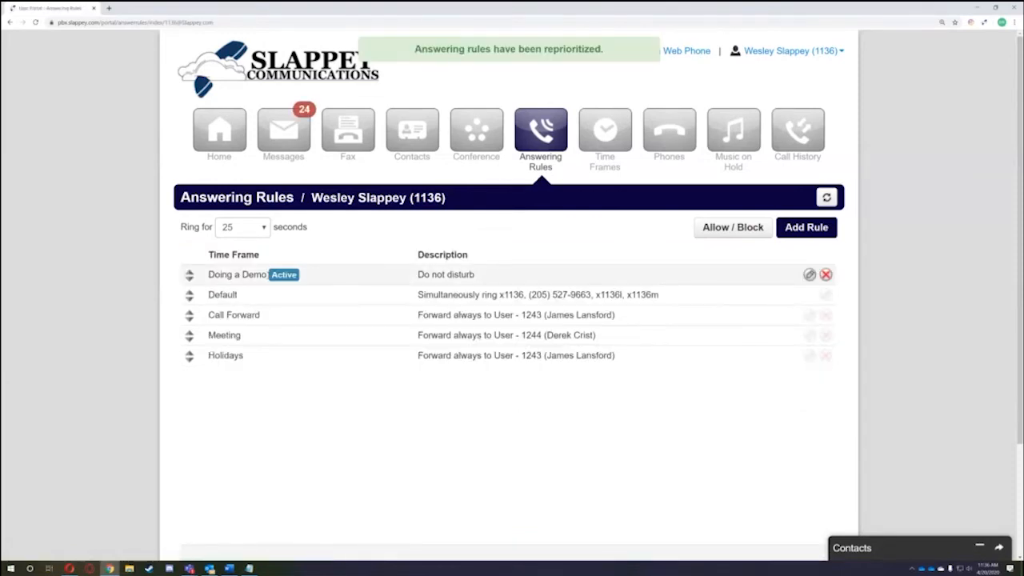
{"action": "left_click_drag", "start_coordinate": [189, 275], "coordinate": [189, 378]}
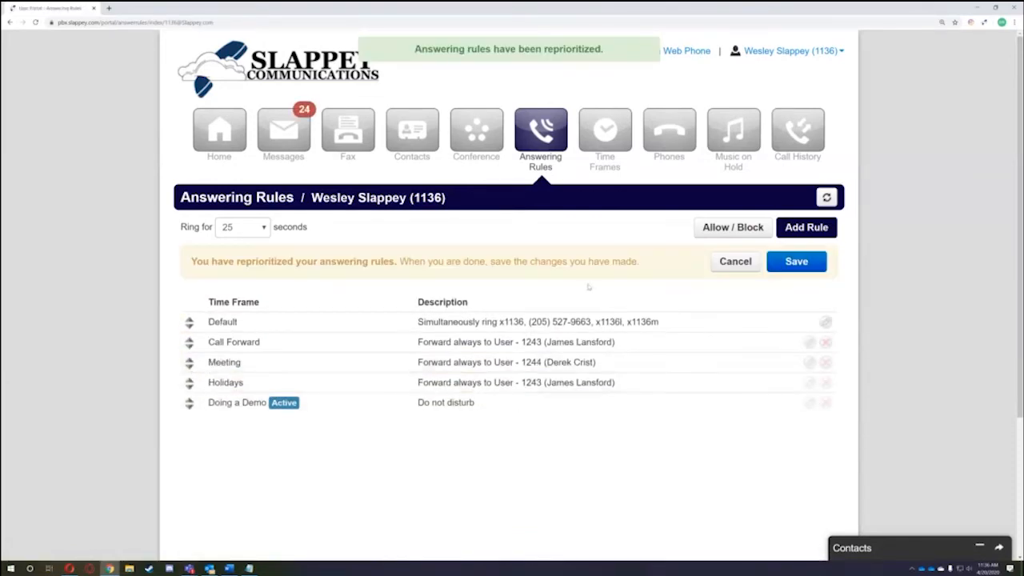
{"action": "left_click", "coordinate": [798, 262]}
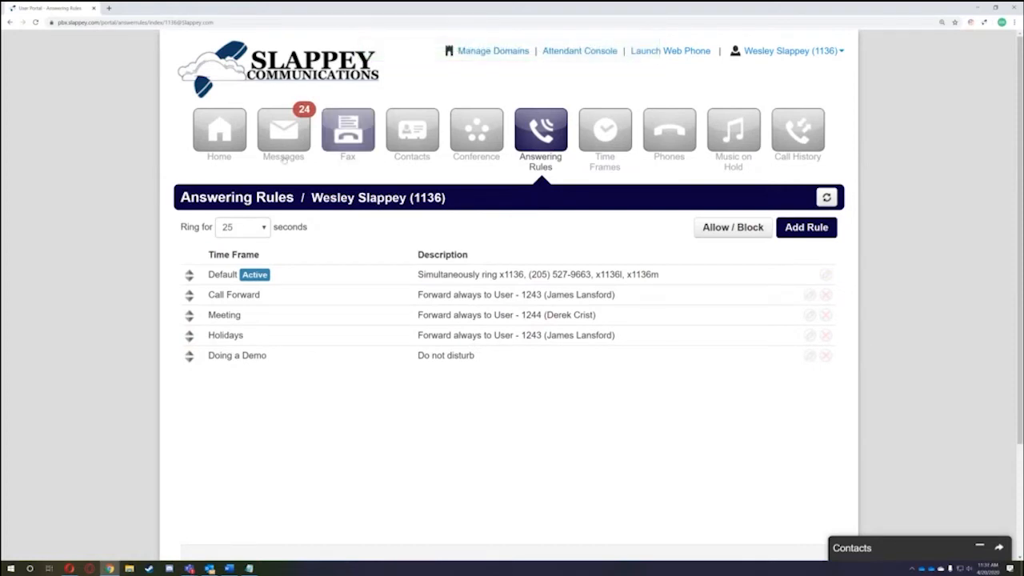
- Make Doing a Demo the active answering rule on Home and view the rules list
{"action": "left_click", "coordinate": [227, 148]}
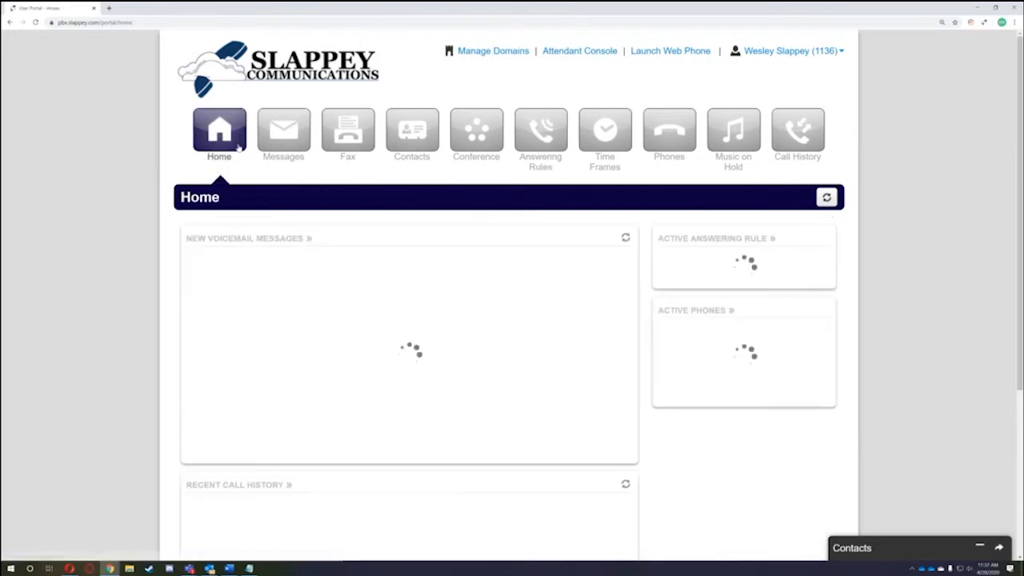
{"action": "left_click", "coordinate": [701, 262]}
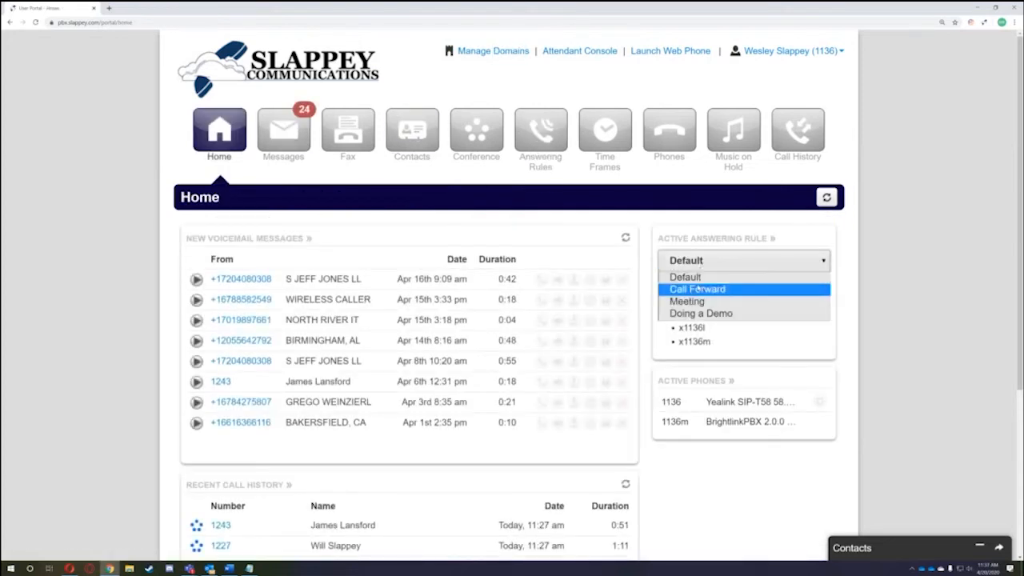
{"action": "left_click", "coordinate": [697, 313]}
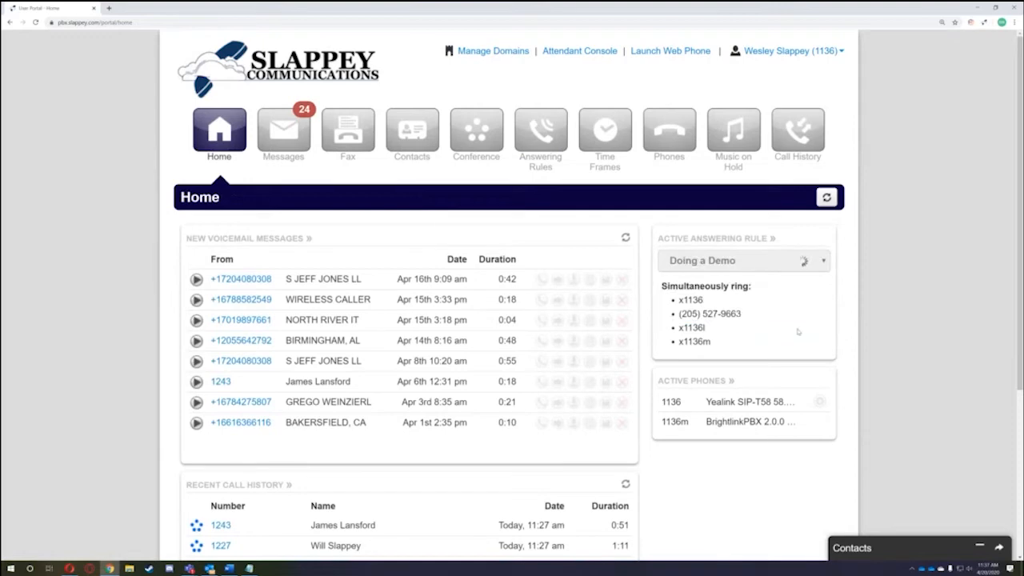
{"action": "left_click", "coordinate": [535, 144]}
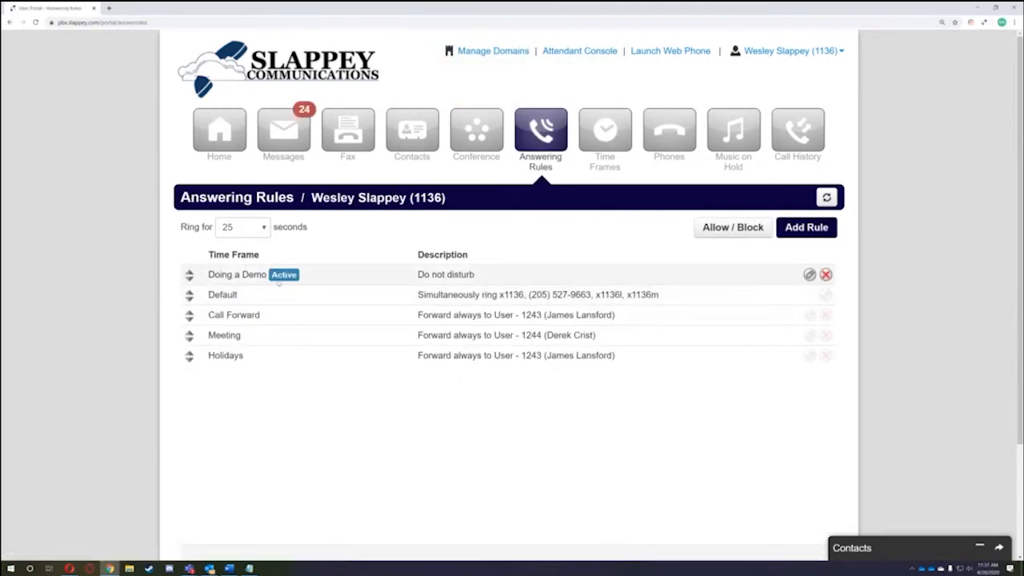
- Switch the active rule back to Default and confirm it on the Answering Rules list
{"action": "left_click", "coordinate": [213, 134]}
{"action": "left_click", "coordinate": [711, 261]}
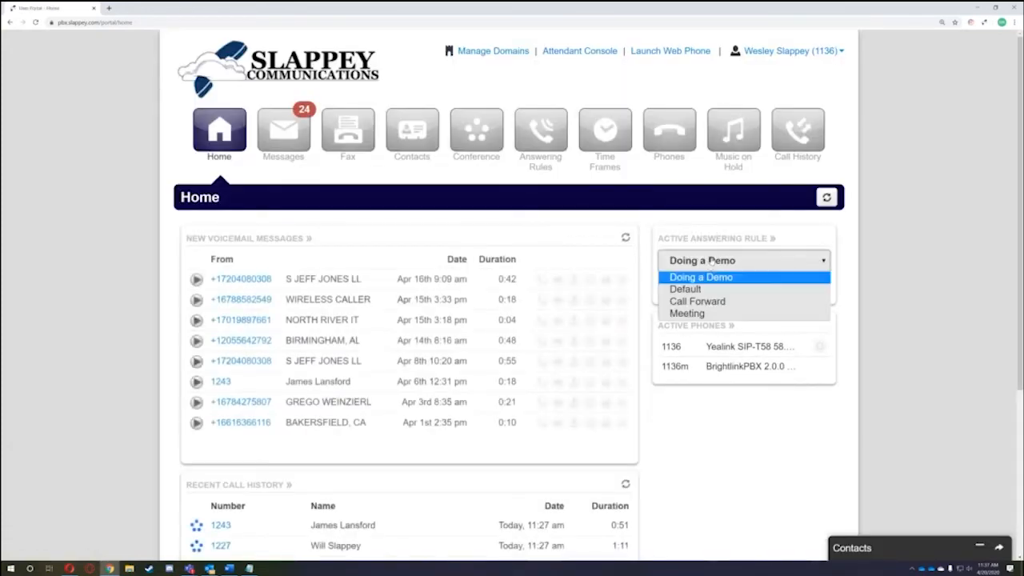
{"action": "left_click", "coordinate": [688, 289]}
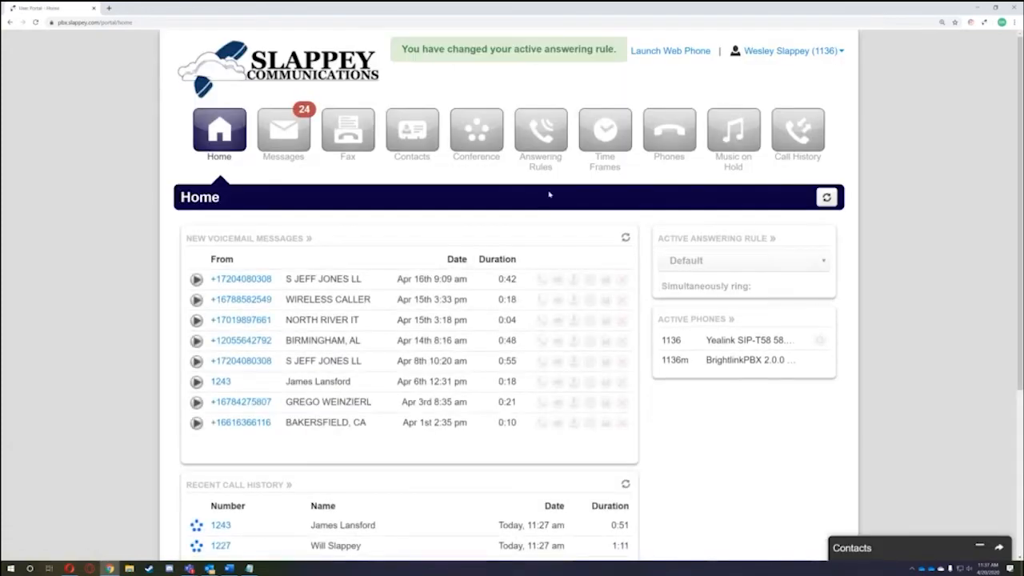
{"action": "left_click", "coordinate": [537, 136]}
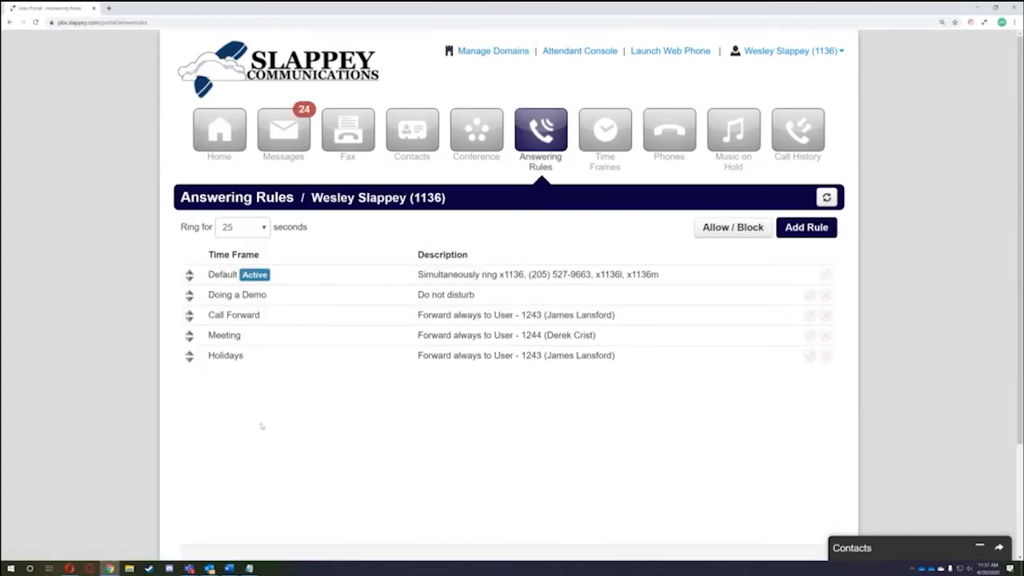
{"action": "left_click", "coordinate": [238, 149]}
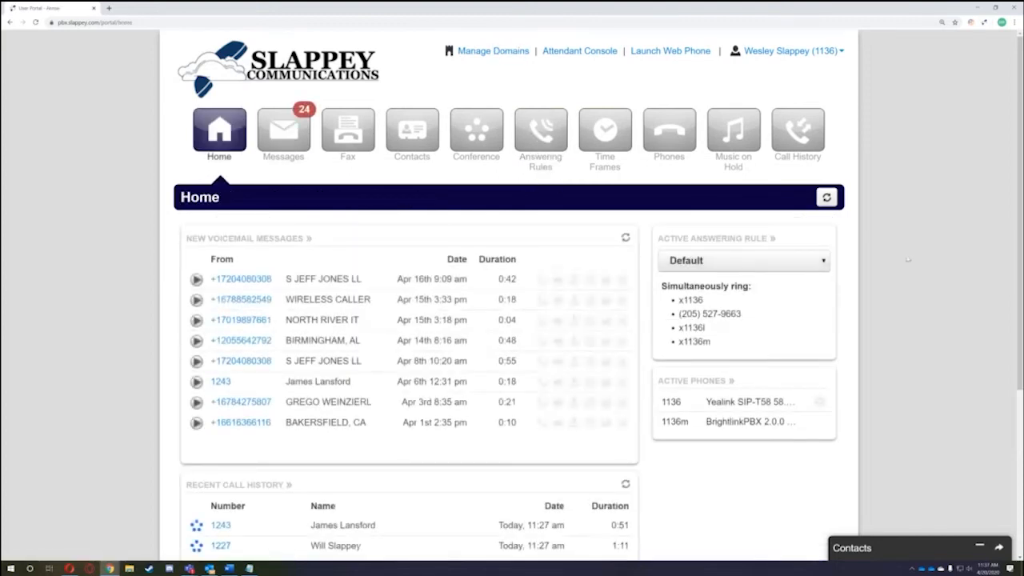
{"action": "left_click", "coordinate": [737, 263]}
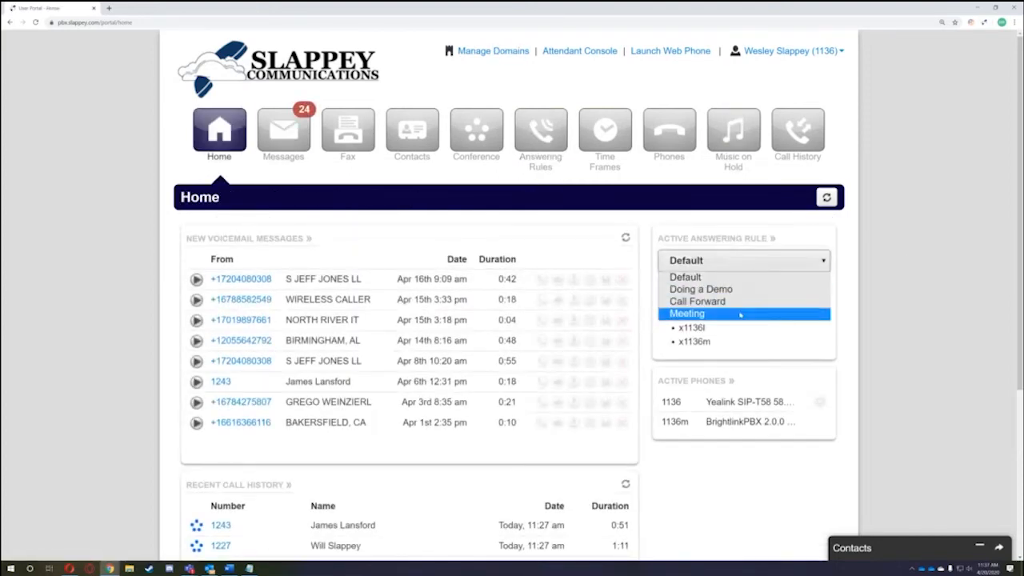
{"action": "left_click", "coordinate": [816, 249]}
{"action": "left_click", "coordinate": [540, 130]}
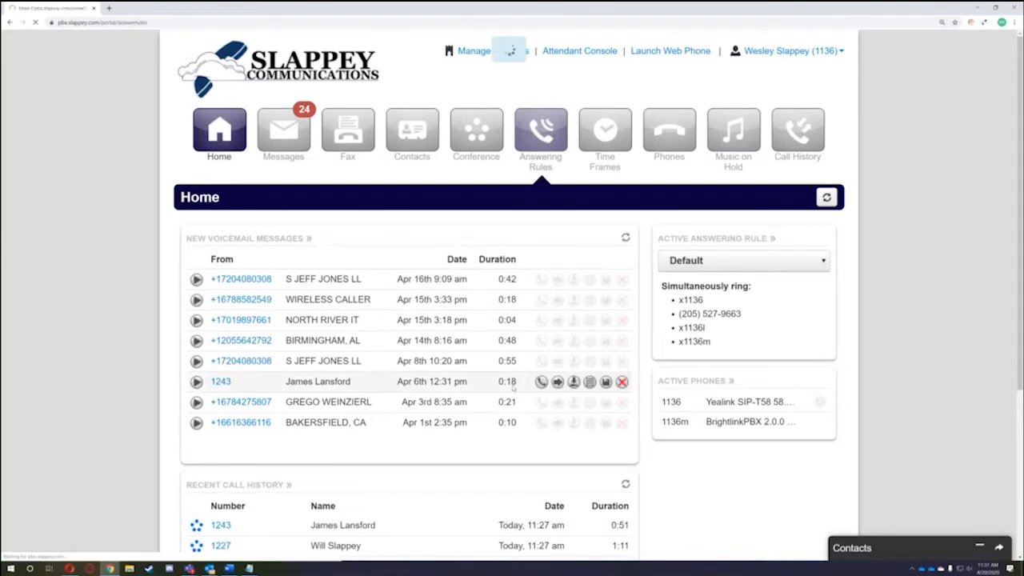
- Drag Doing a Demo above Default and back below, reload the rules list, then open Phones
{"action": "left_click_drag", "start_coordinate": [189, 294], "coordinate": [189, 274]}
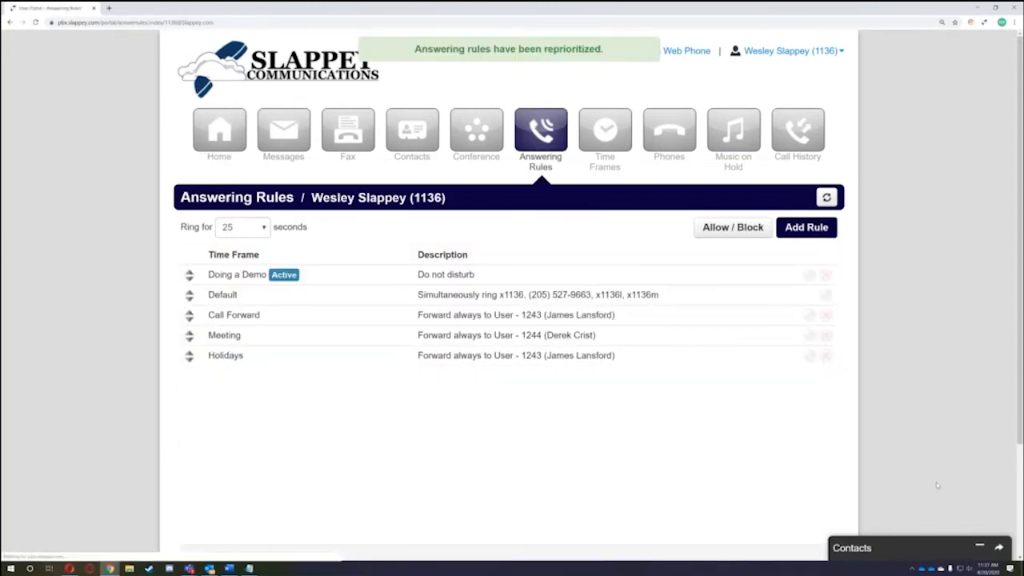
{"action": "left_click_drag", "start_coordinate": [189, 274], "coordinate": [190, 296]}
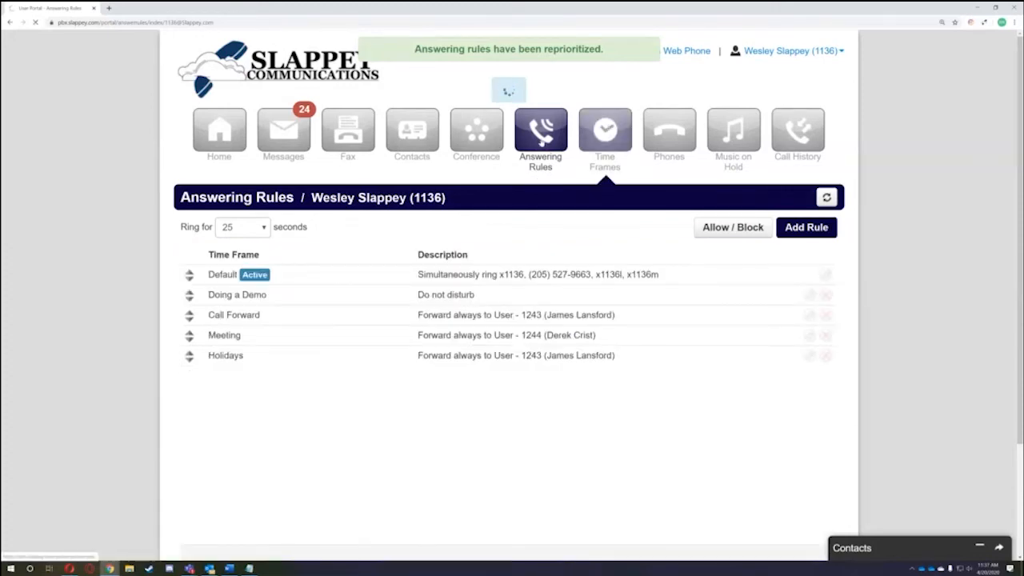
{"action": "left_click", "coordinate": [542, 138]}
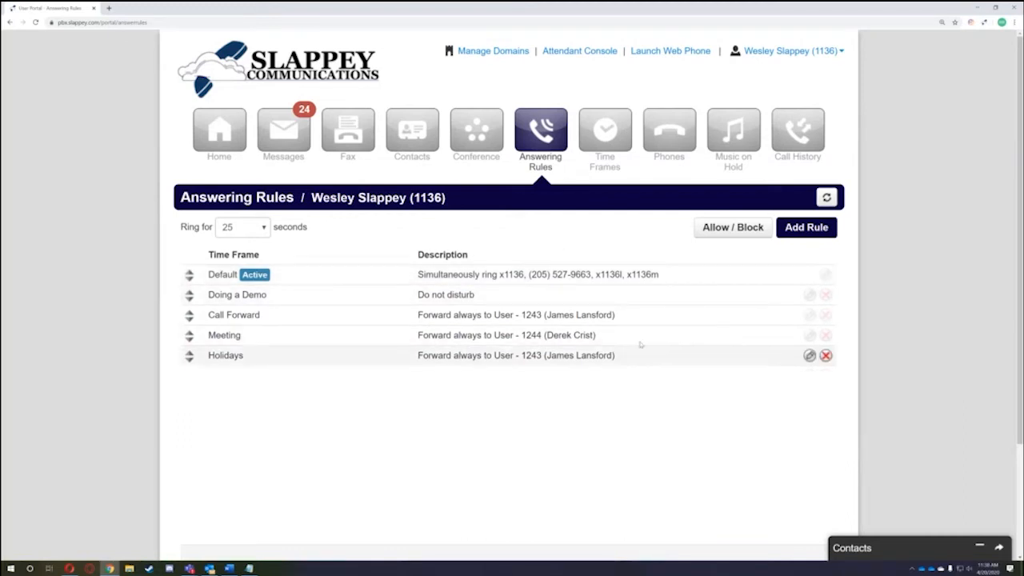
{"action": "left_click", "coordinate": [679, 145]}
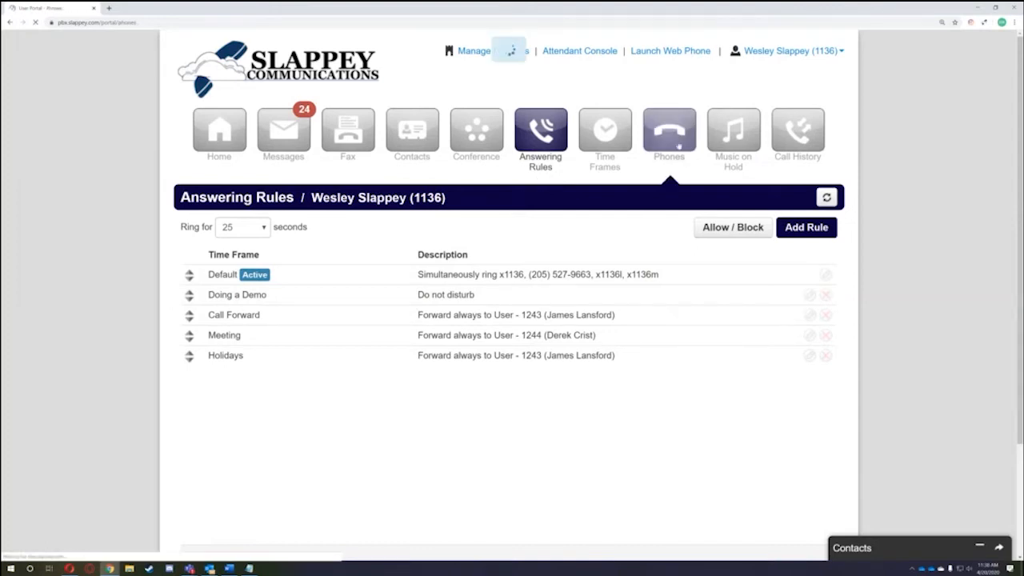
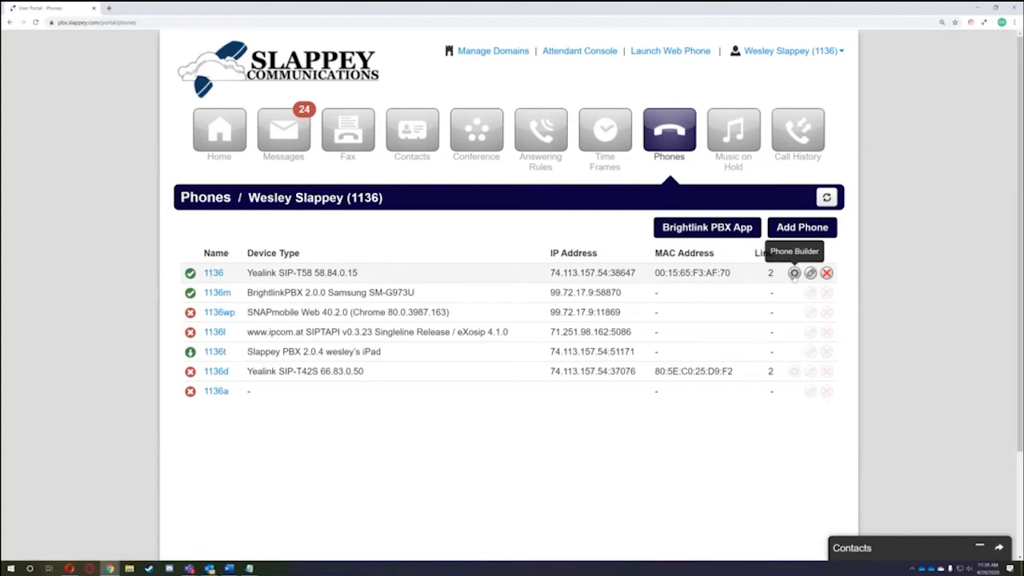
- Open the Phone Builder for the 1136 Yealink SIP-T58A and scroll through its key list
{"action": "left_click", "coordinate": [794, 273]}
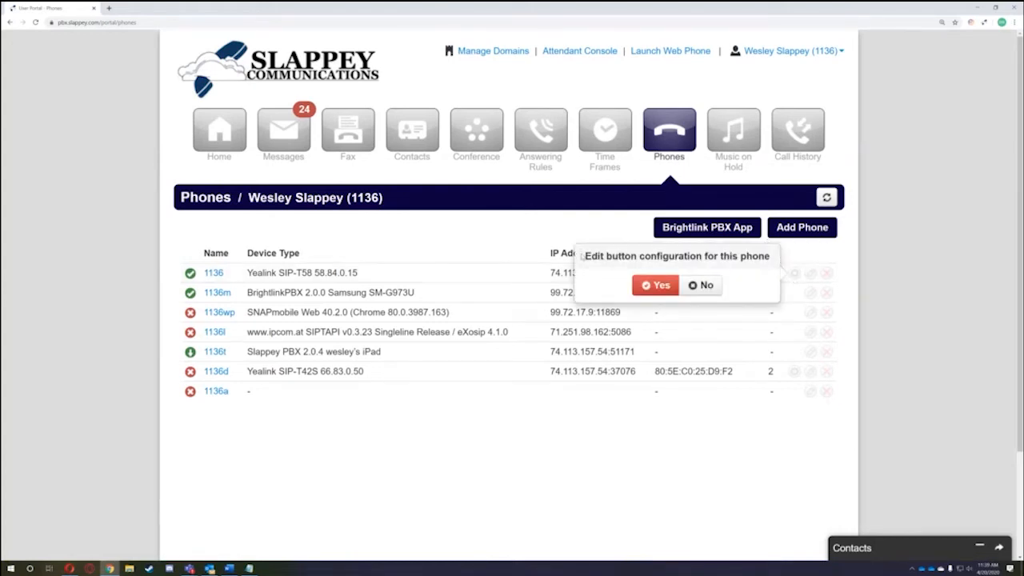
{"action": "left_click", "coordinate": [658, 285]}
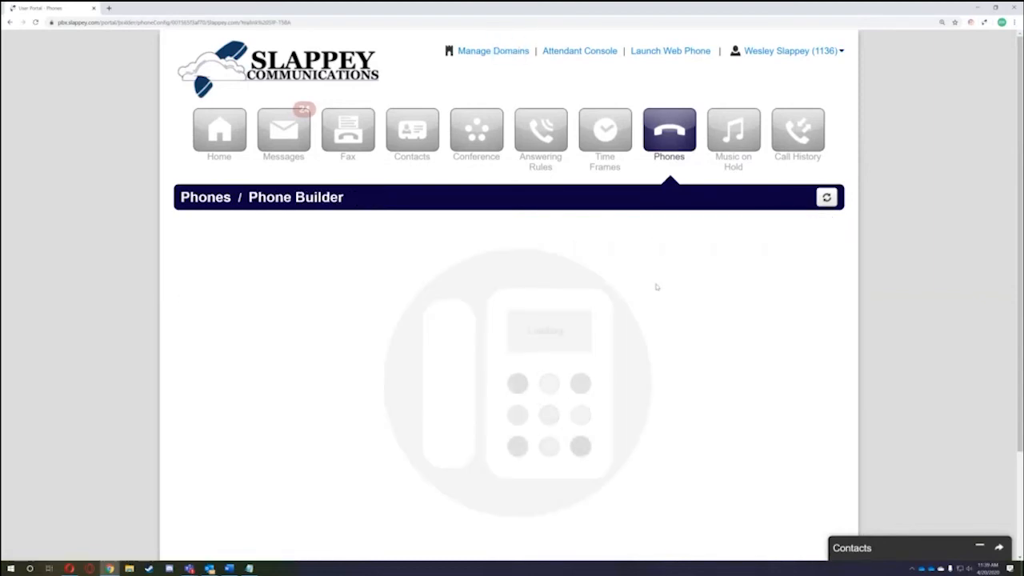
{"action": "scroll", "coordinate": [688, 288], "scroll_direction": "down", "scroll_amount": 3}
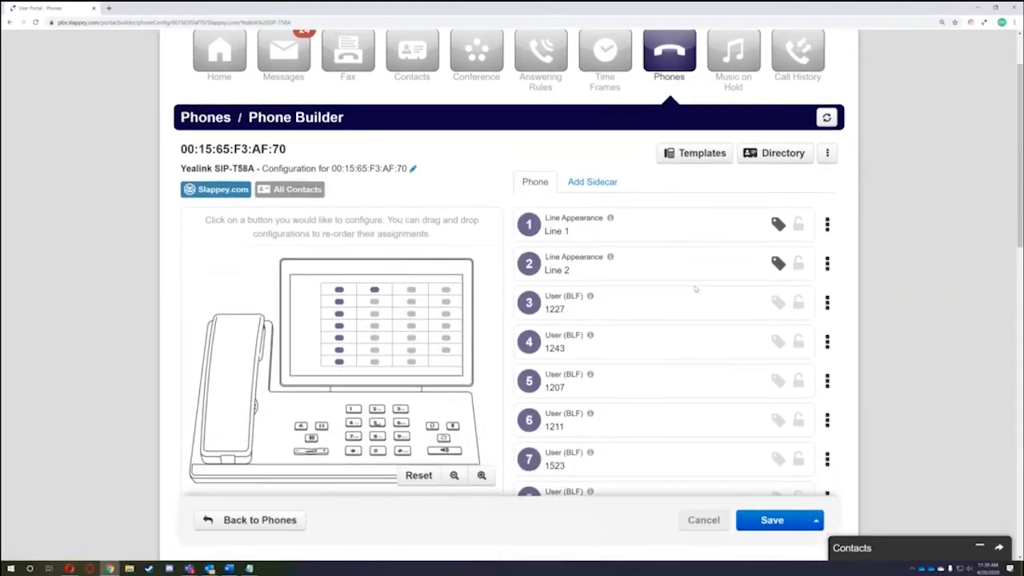
{"action": "scroll", "coordinate": [696, 282], "scroll_direction": "down", "scroll_amount": 1}
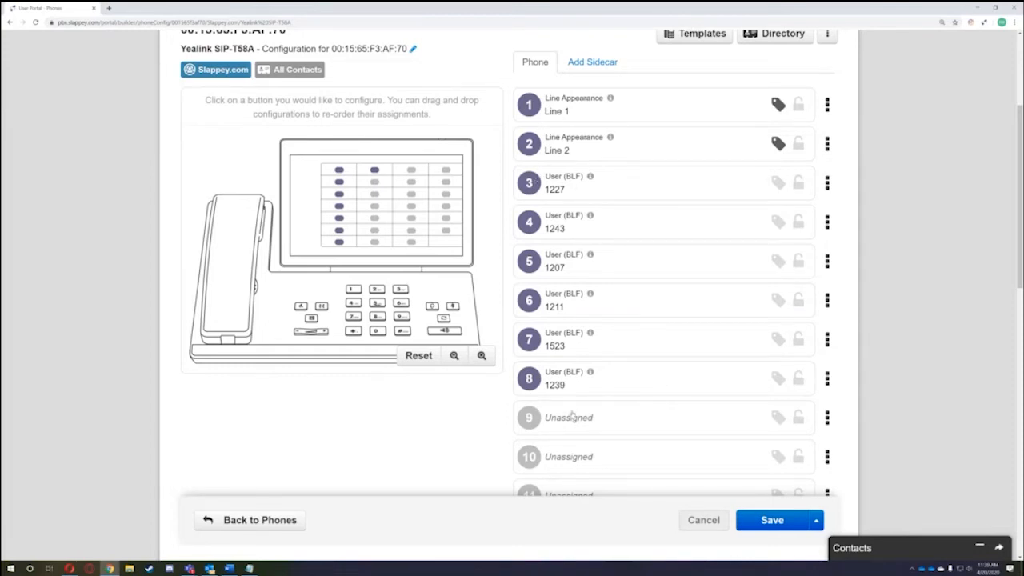
{"action": "scroll", "coordinate": [620, 366], "scroll_direction": "down", "scroll_amount": 1}
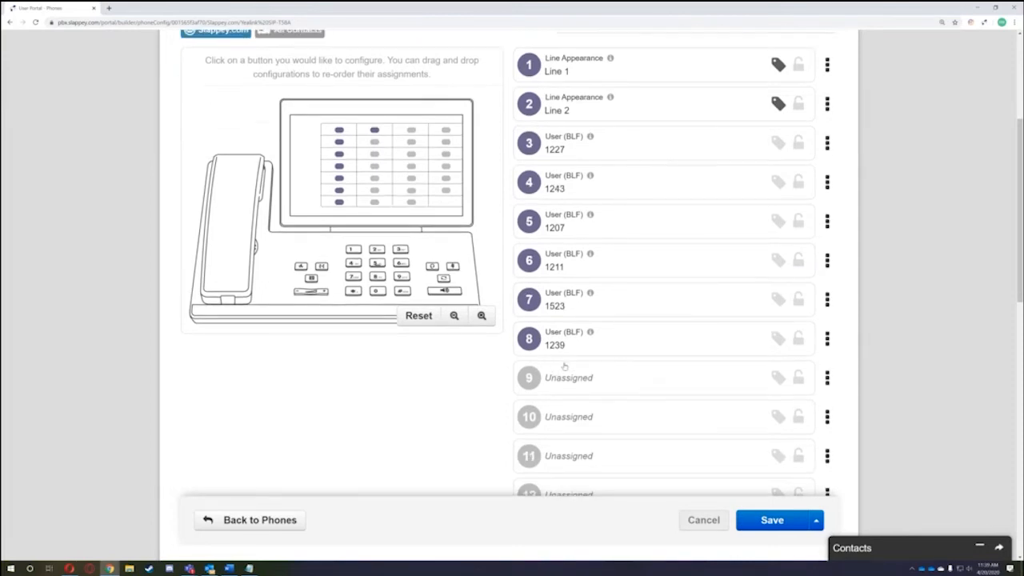
- Open key 12 and set its feature to User (BLF)
{"action": "left_click", "coordinate": [375, 143]}
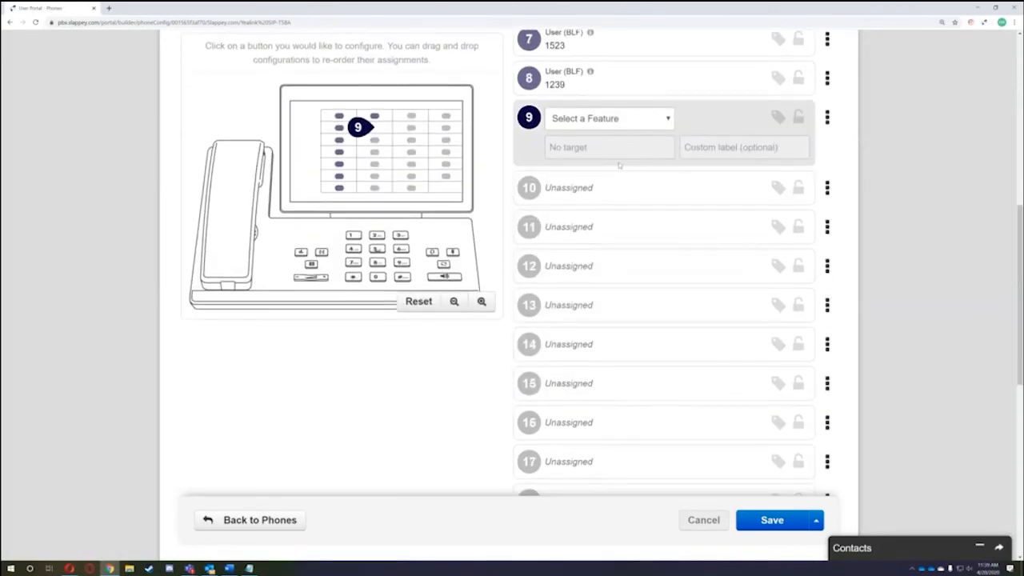
{"action": "scroll", "coordinate": [576, 152], "scroll_direction": "up", "scroll_amount": 2}
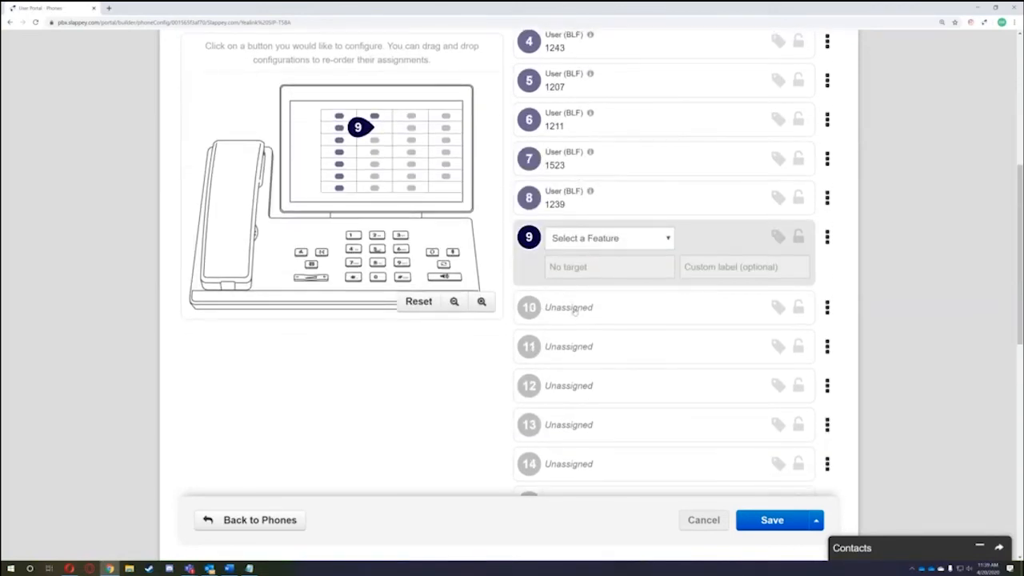
{"action": "left_click", "coordinate": [560, 345]}
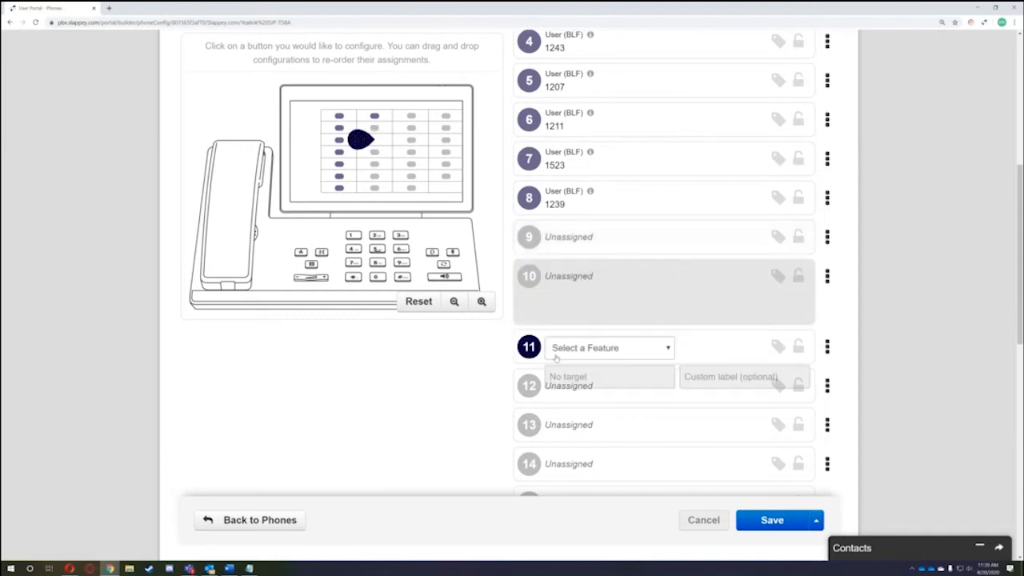
{"action": "left_click", "coordinate": [572, 384]}
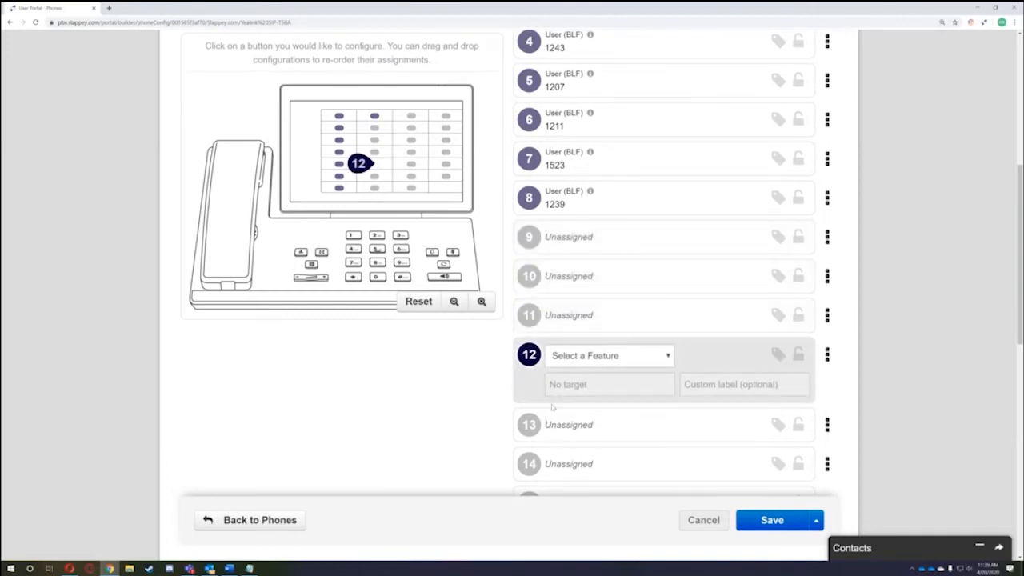
{"action": "left_click", "coordinate": [585, 357]}
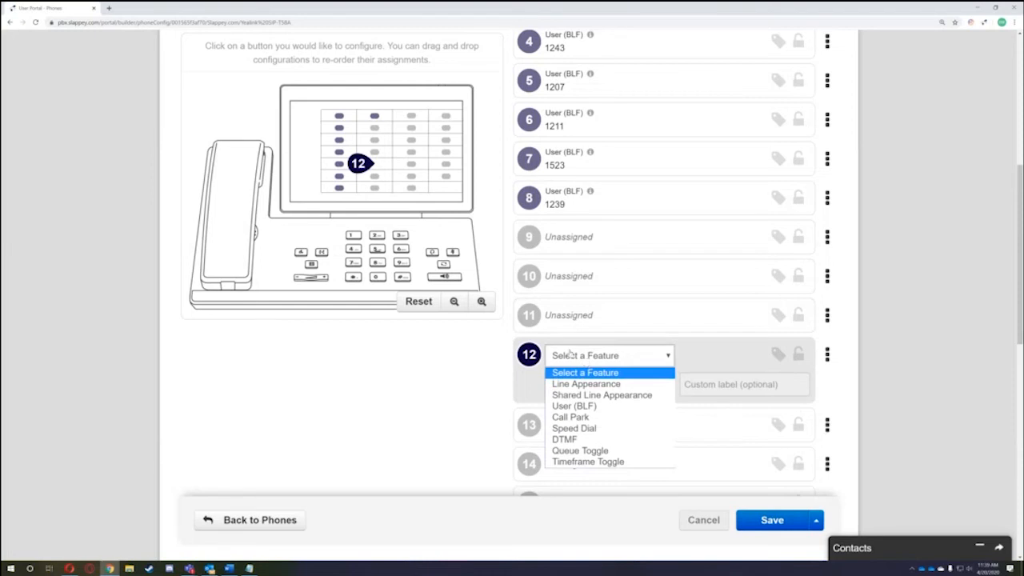
{"action": "left_click", "coordinate": [603, 410]}
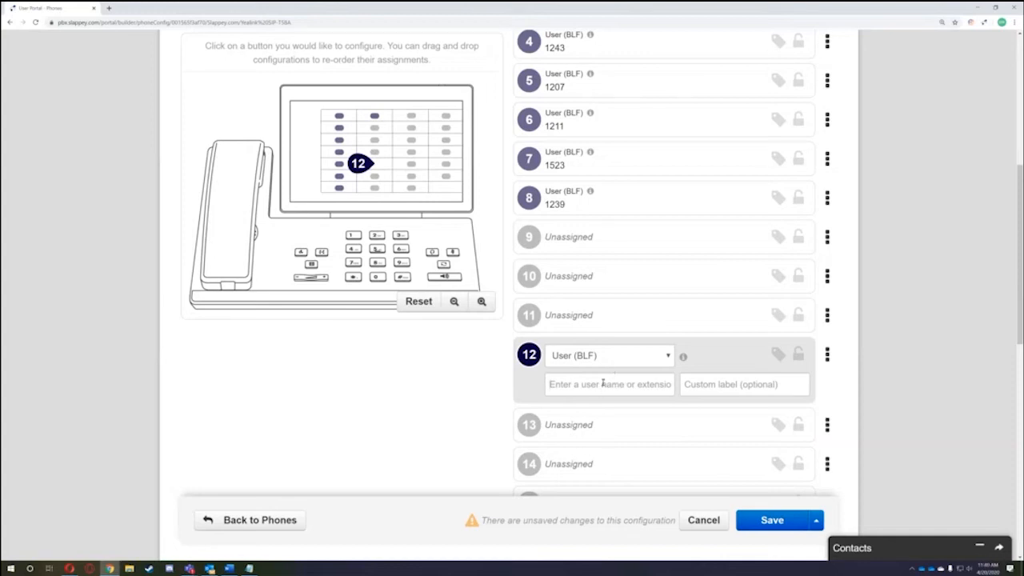
- Assign extension 1243 to key 12, then save and resync the phone
{"action": "left_click", "coordinate": [554, 386]}
{"action": "type", "text": "123"}
{"action": "type", "text": "4"}
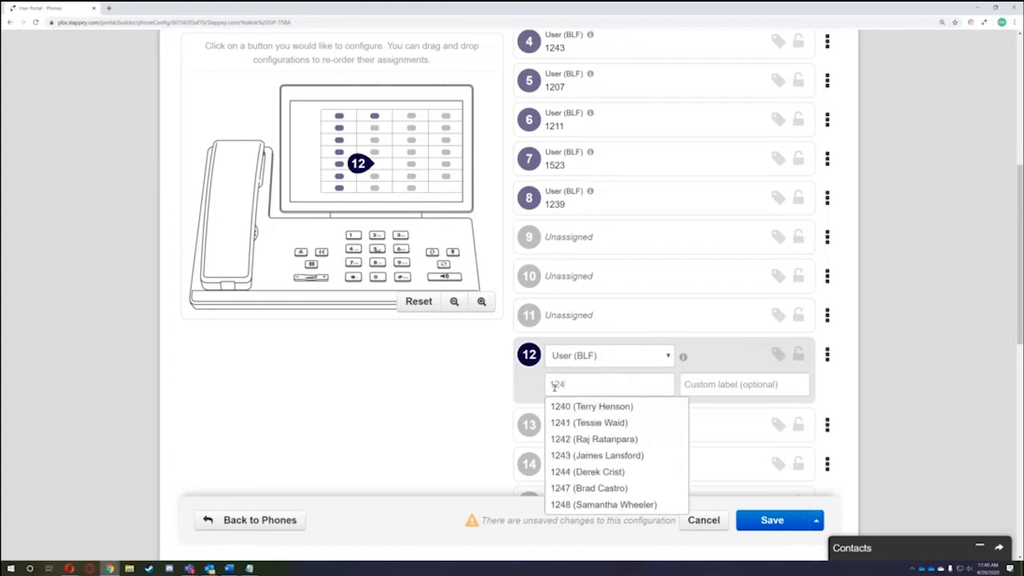
{"action": "left_click", "coordinate": [611, 455]}
{"action": "left_click_drag", "start_coordinate": [646, 384], "coordinate": [448, 383]}
{"action": "key", "text": "BackSpace"}
{"action": "type", "text": "james"}
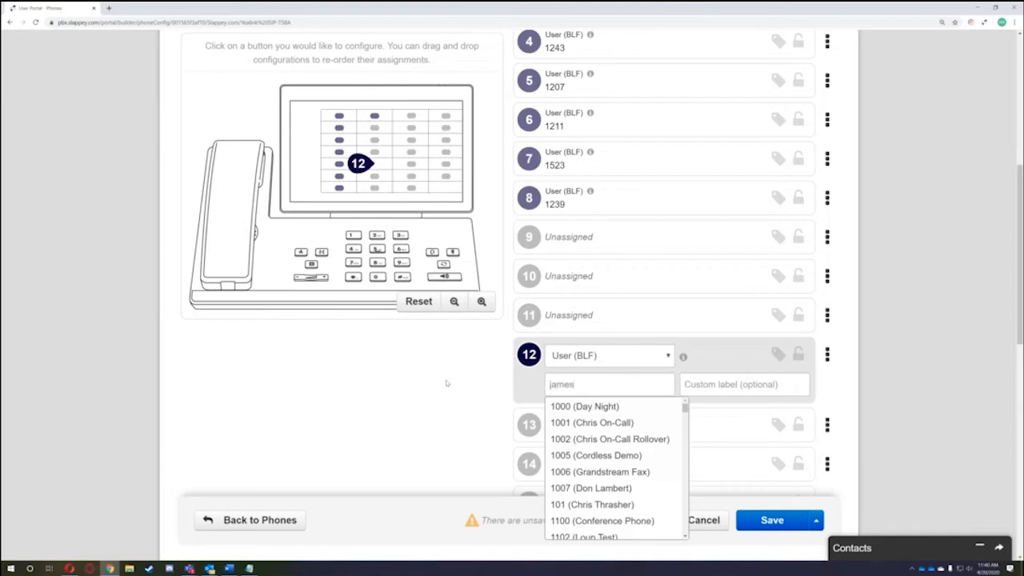
{"action": "left_click", "coordinate": [596, 406]}
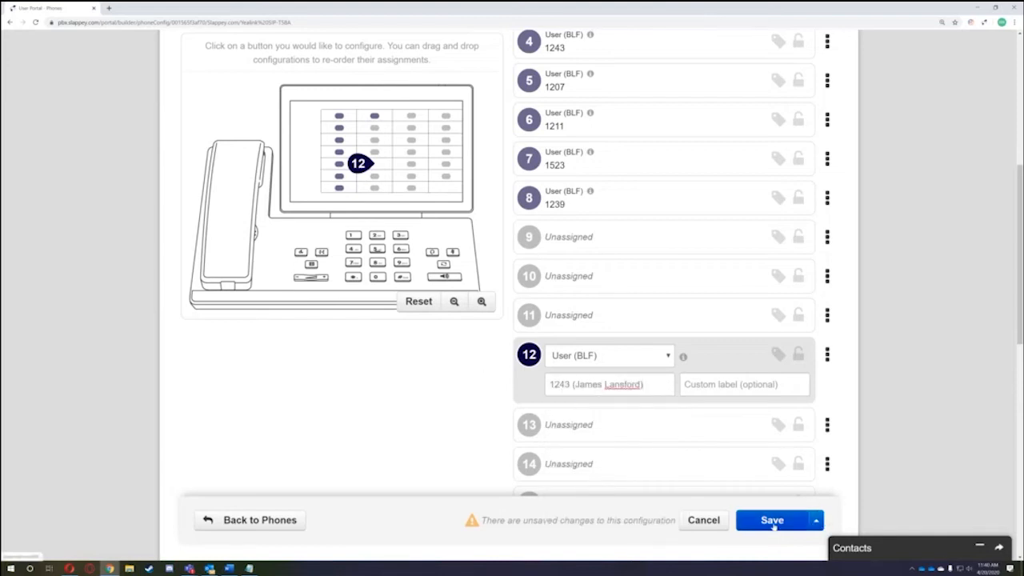
{"action": "left_click", "coordinate": [818, 520]}
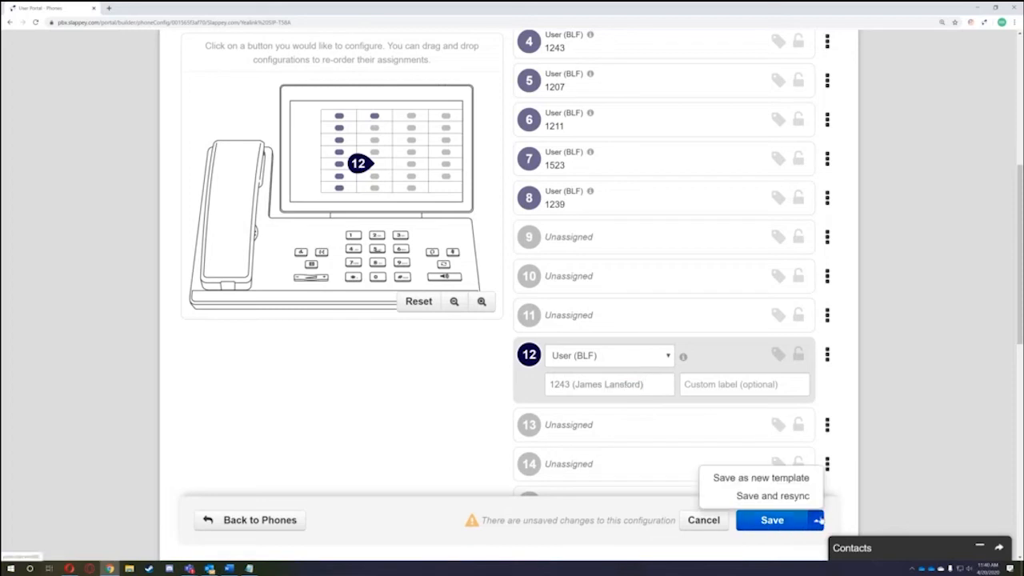
{"action": "left_click", "coordinate": [797, 495]}
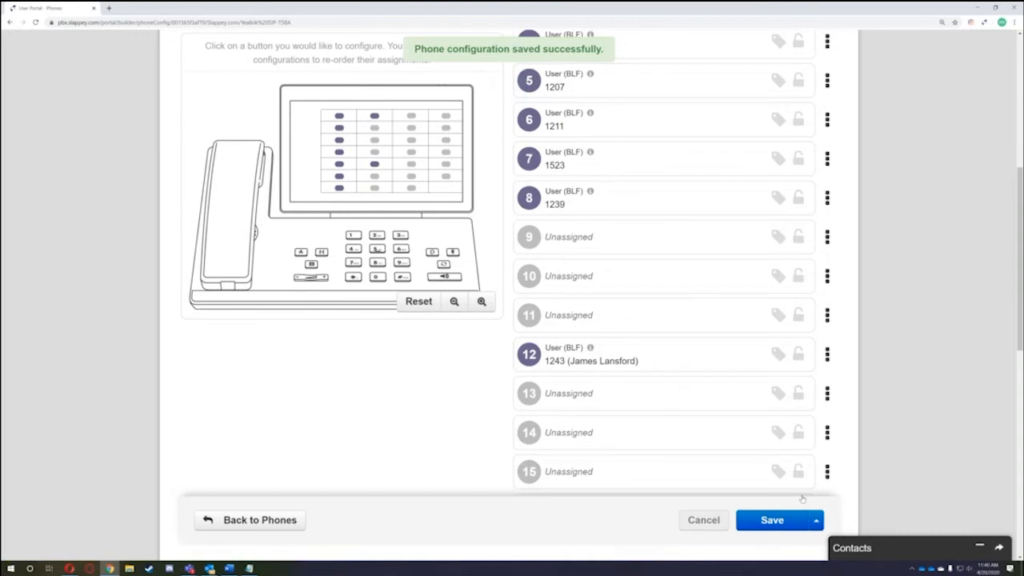
- Set key 11 to a Speed Dial with a cell phone number
{"action": "left_click", "coordinate": [606, 325]}
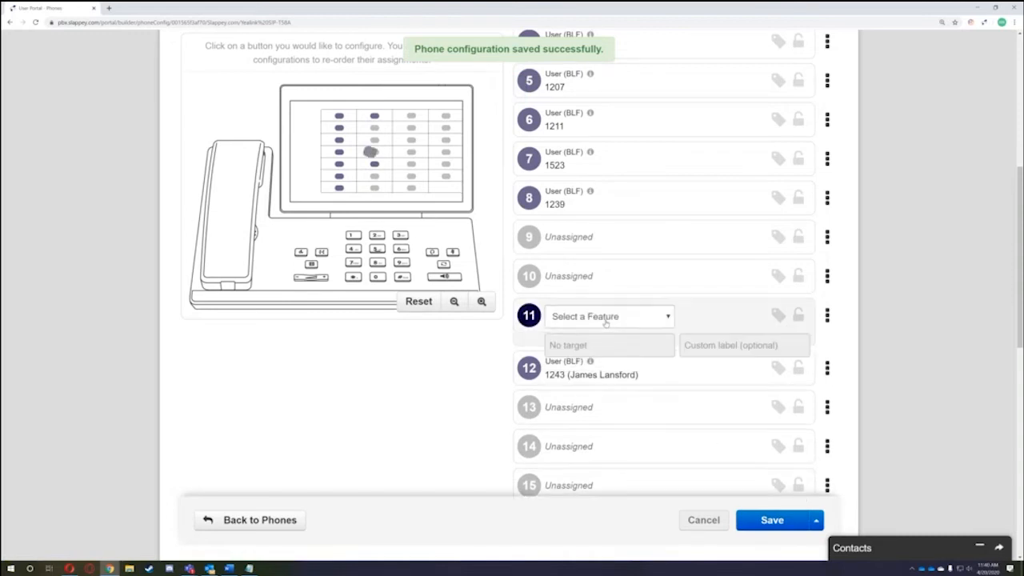
{"action": "left_click", "coordinate": [606, 320]}
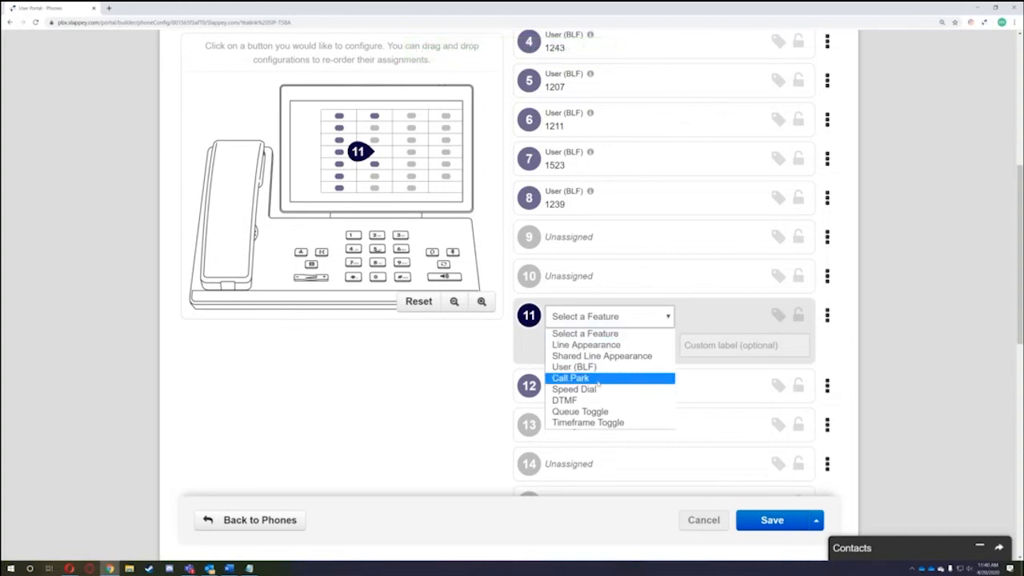
{"action": "left_click", "coordinate": [595, 390]}
{"action": "left_click_drag", "start_coordinate": [605, 346], "coordinate": [547, 347]}
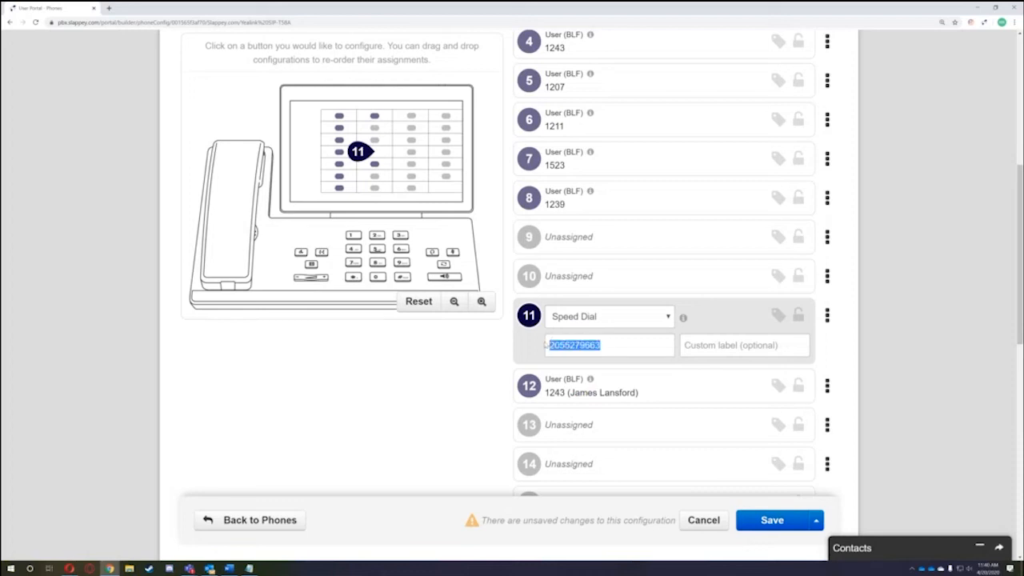
- Label key 11 'My Cell', then discard the changes and return to the Phones list
{"action": "left_click", "coordinate": [663, 358]}
{"action": "left_click", "coordinate": [606, 326]}
{"action": "left_click", "coordinate": [688, 346]}
{"action": "type", "text": "My Cell"}
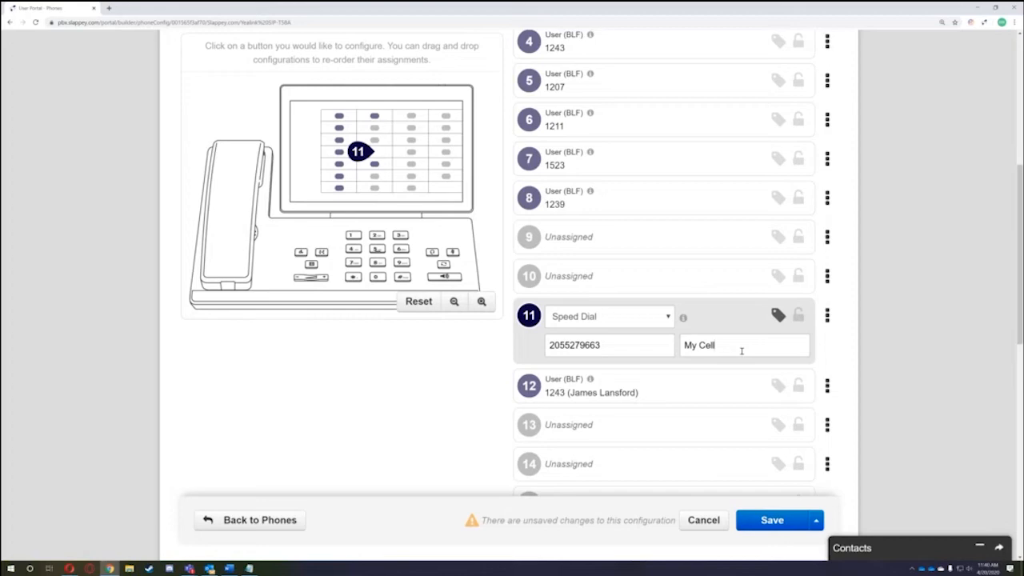
{"action": "left_click", "coordinate": [704, 519]}
{"action": "scroll", "coordinate": [639, 403], "scroll_direction": "up", "scroll_amount": 5}
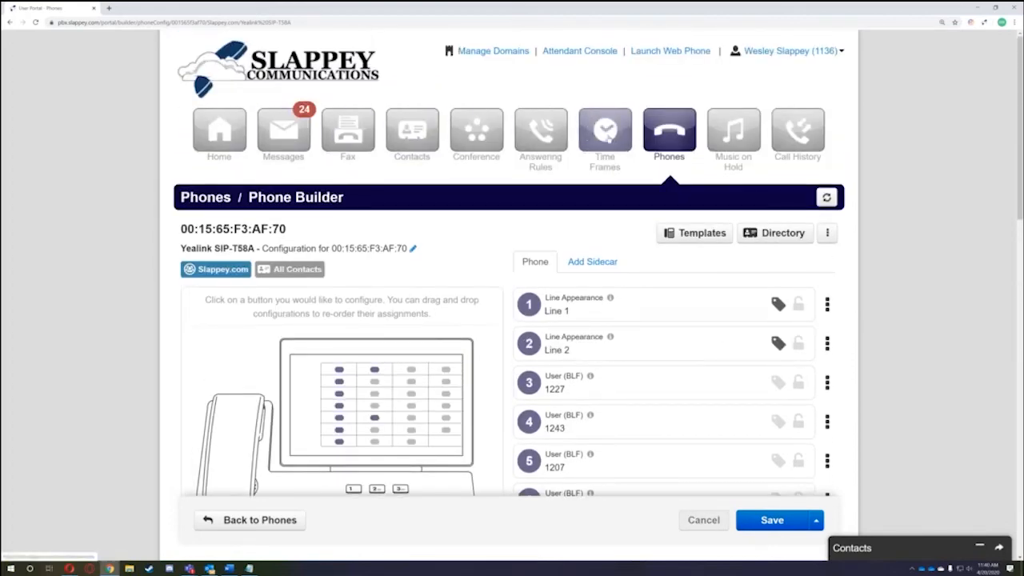
{"action": "left_click", "coordinate": [676, 141]}
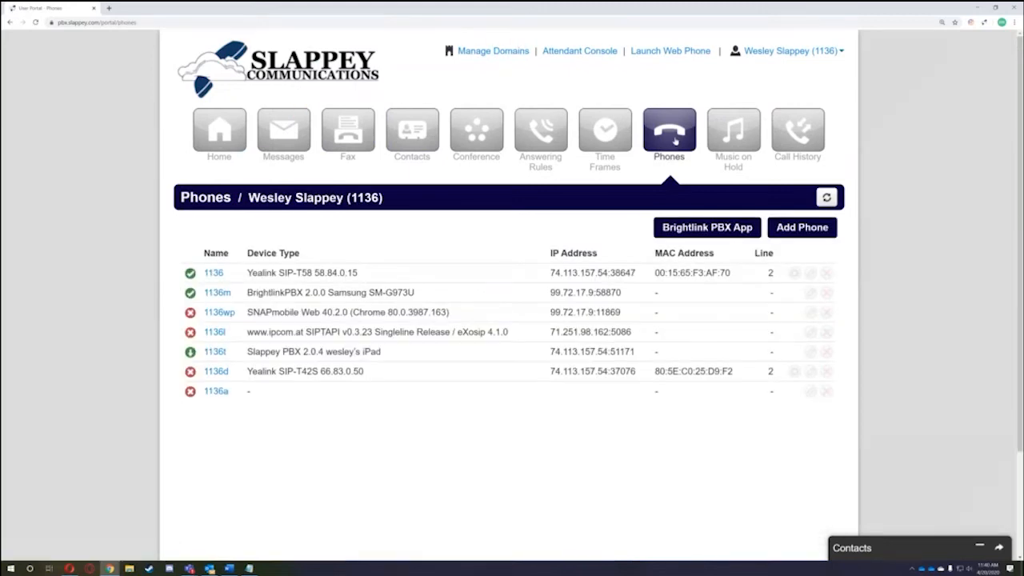
- Open the 1136d SIP-T42S key configuration and inspect keys 1–5 and the page scroll key
{"action": "left_click", "coordinate": [809, 373]}
{"action": "left_click", "coordinate": [656, 386]}
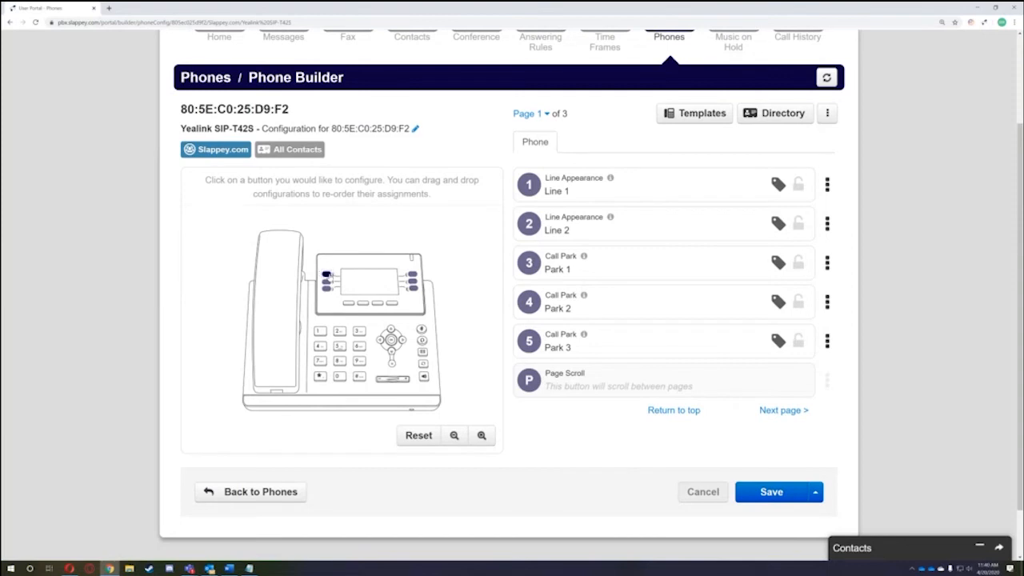
{"action": "left_click", "coordinate": [328, 274]}
{"action": "left_click", "coordinate": [328, 225]}
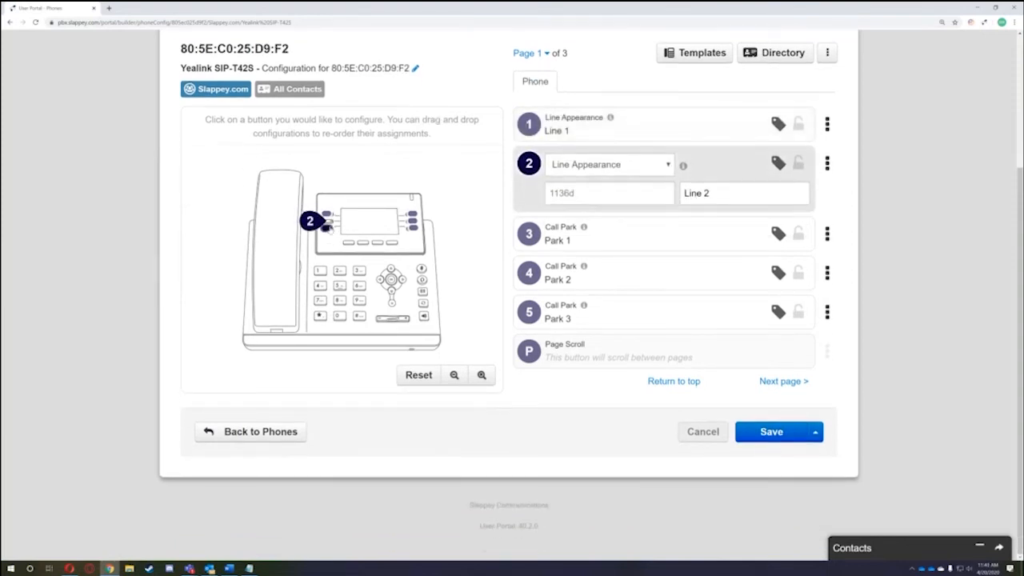
{"action": "left_click", "coordinate": [328, 228]}
{"action": "left_click", "coordinate": [412, 214]}
{"action": "left_click", "coordinate": [412, 222]}
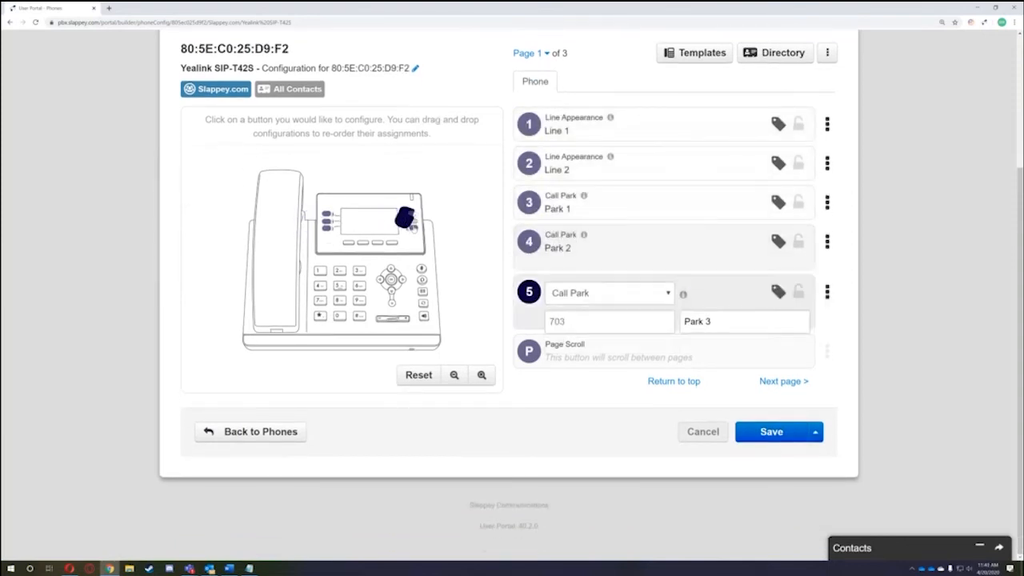
{"action": "left_click", "coordinate": [414, 229]}
{"action": "scroll", "coordinate": [629, 391], "scroll_direction": "up", "scroll_amount": 1}
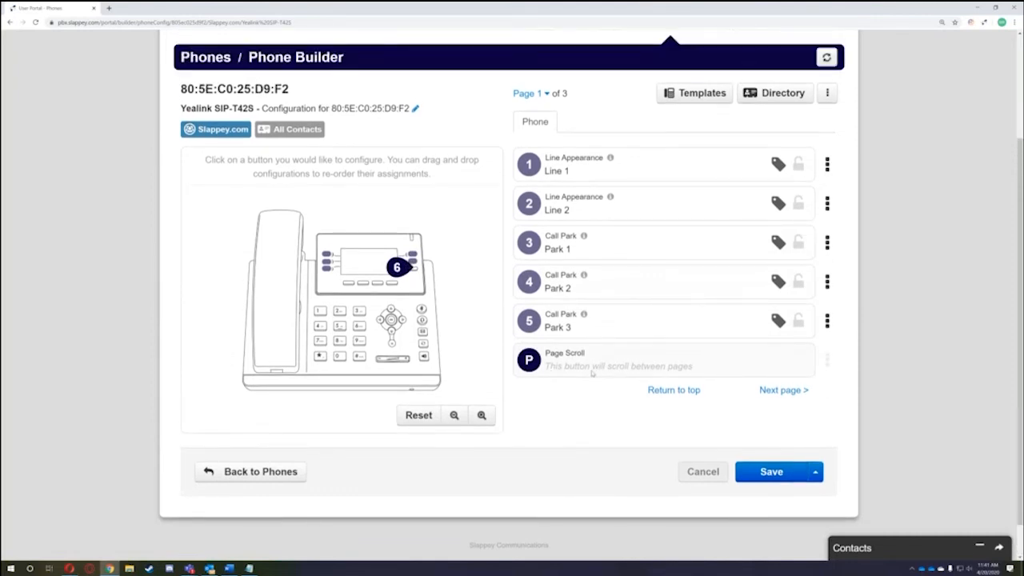
- Page through all three key pages, inspect key 15, then go to Music on Hold
{"action": "left_click", "coordinate": [788, 392]}
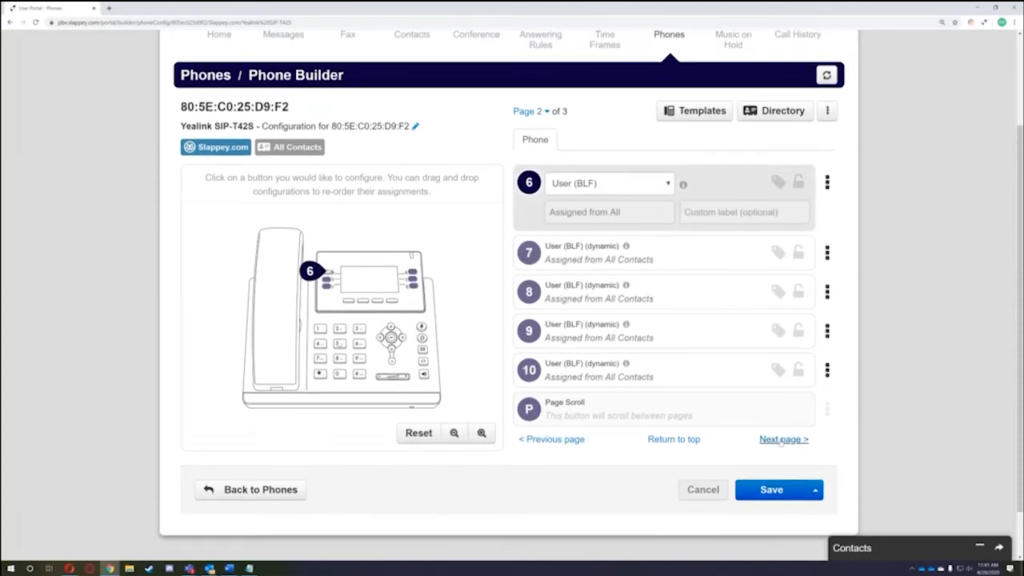
{"action": "left_click", "coordinate": [782, 439]}
{"action": "left_click", "coordinate": [545, 408]}
{"action": "left_click", "coordinate": [544, 440]}
{"action": "left_click", "coordinate": [781, 409]}
{"action": "left_click", "coordinate": [782, 440]}
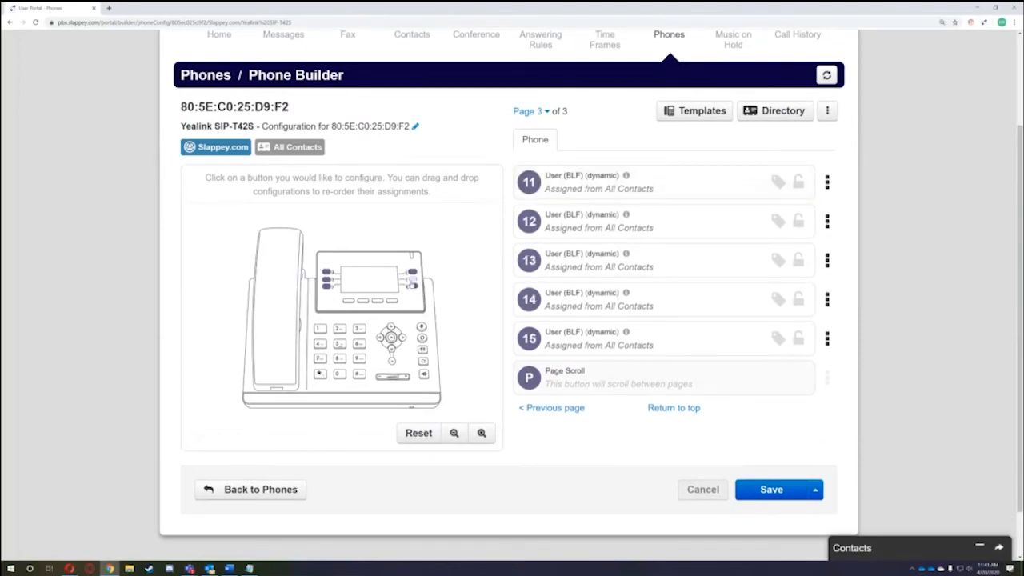
{"action": "scroll", "coordinate": [413, 285], "scroll_direction": "down", "scroll_amount": 2}
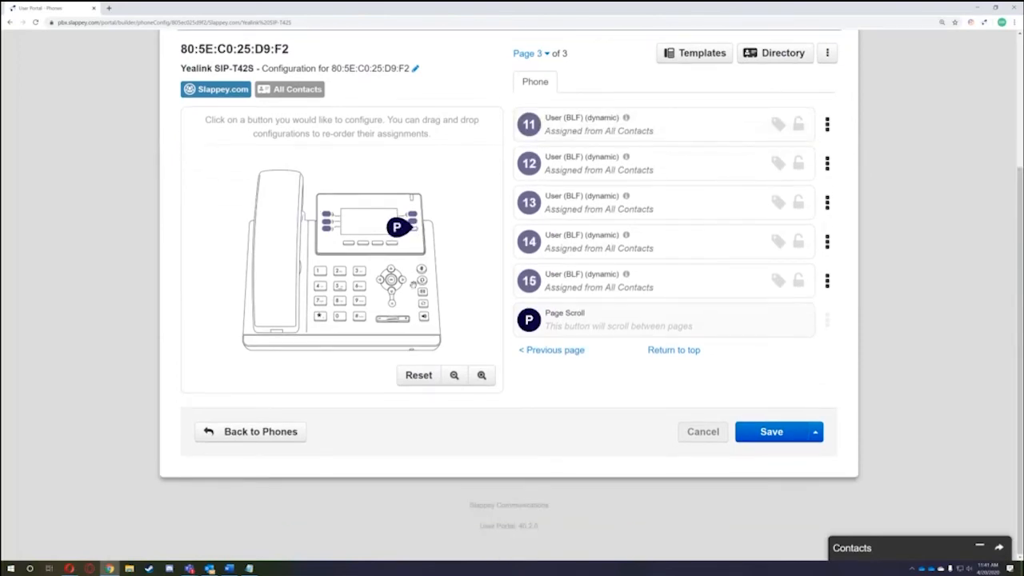
{"action": "left_click", "coordinate": [592, 288]}
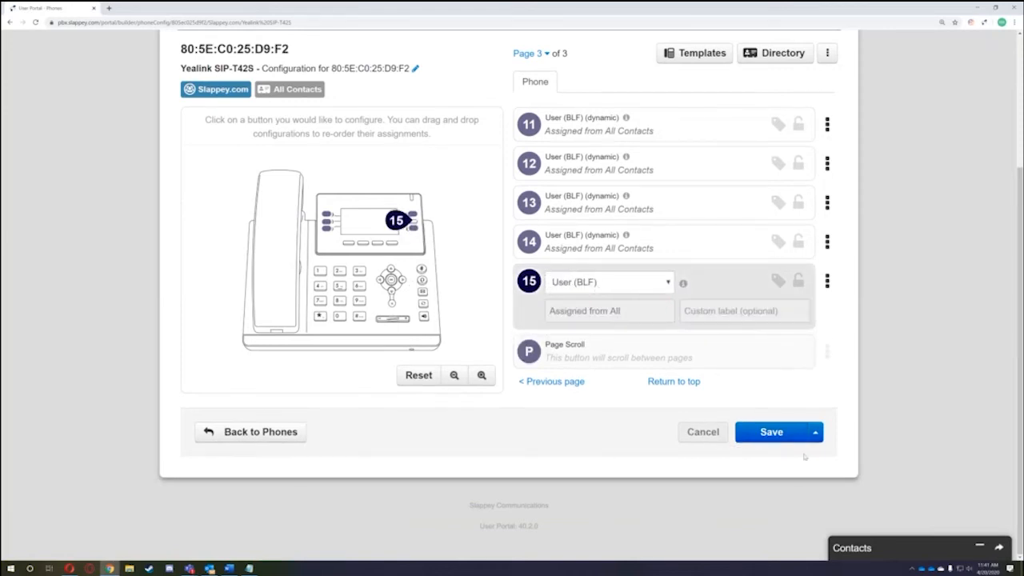
{"action": "scroll", "coordinate": [804, 455], "scroll_direction": "up", "scroll_amount": 2}
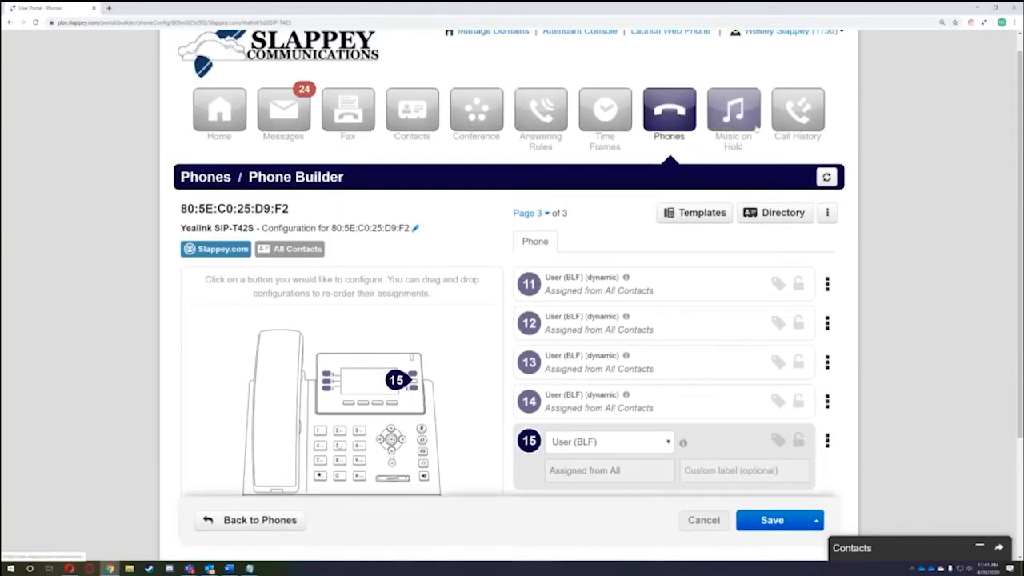
{"action": "left_click", "coordinate": [755, 127]}
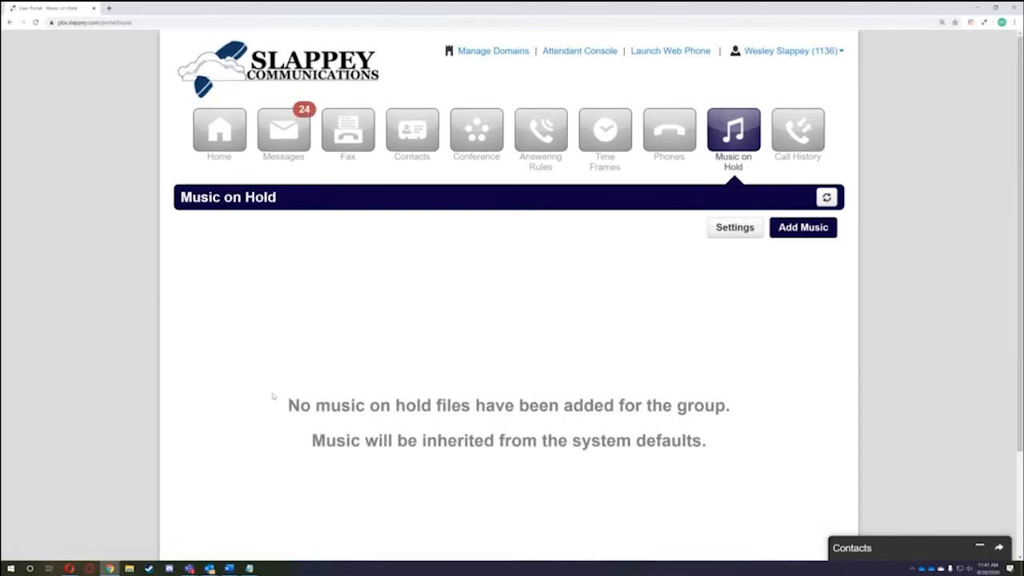
{"action": "left_click_drag", "start_coordinate": [286, 408], "coordinate": [715, 442]}
{"action": "left_click", "coordinate": [712, 442]}
{"action": "left_click", "coordinate": [804, 227]}
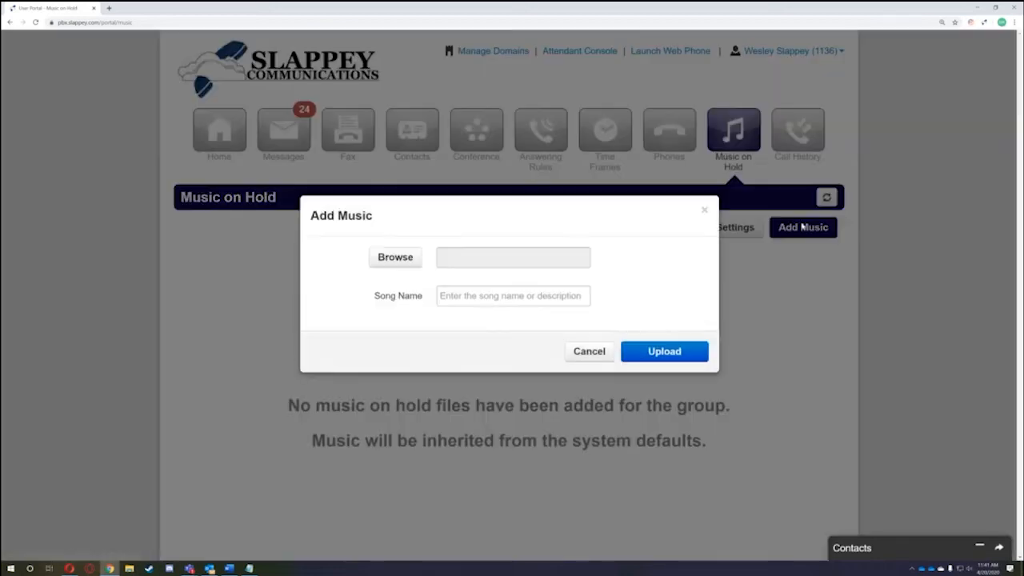
{"action": "left_click", "coordinate": [590, 352]}
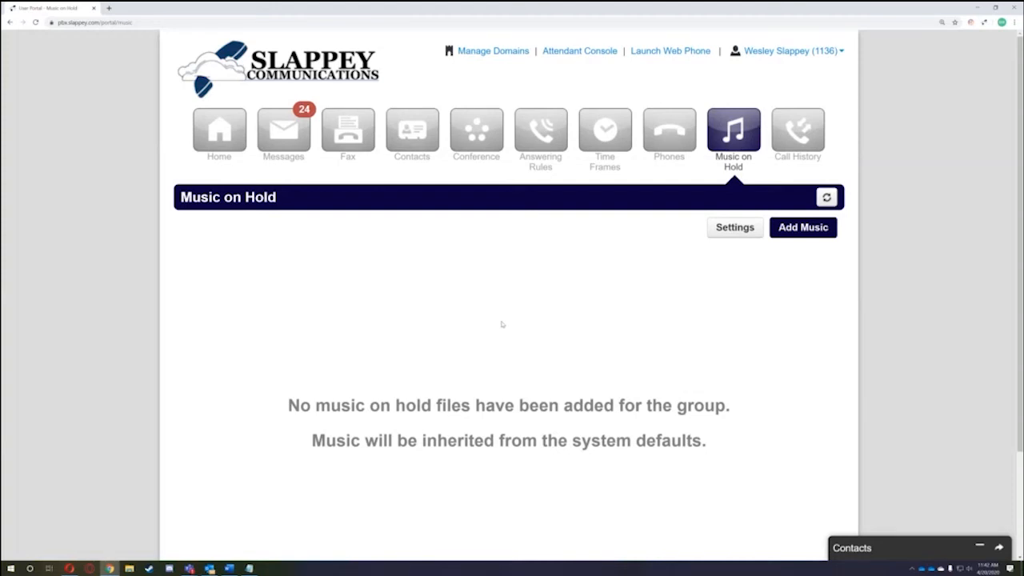
{"action": "left_click", "coordinate": [822, 146]}
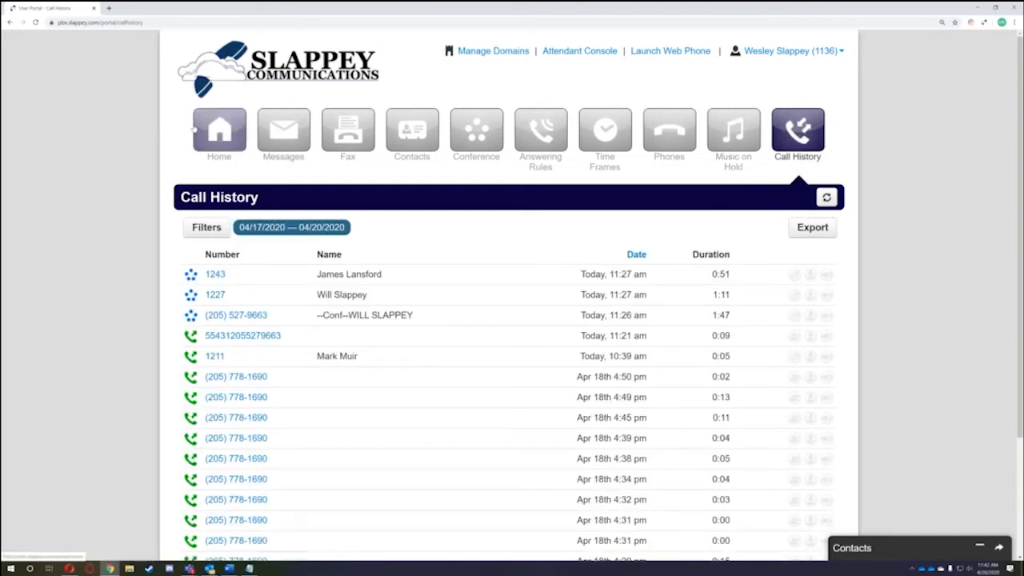
- Look over the Home page briefly, then return to the Call History list
{"action": "left_click", "coordinate": [215, 130]}
{"action": "scroll", "coordinate": [88, 194], "scroll_direction": "down", "scroll_amount": 5}
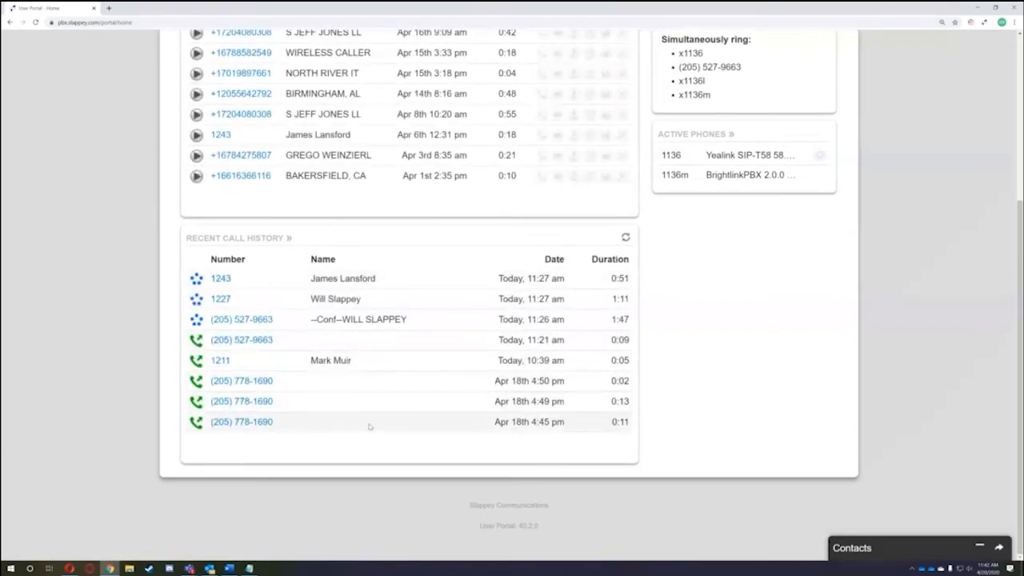
{"action": "scroll", "coordinate": [365, 336], "scroll_direction": "up", "scroll_amount": 2}
{"action": "scroll", "coordinate": [369, 336], "scroll_direction": "up", "scroll_amount": 1}
{"action": "left_click", "coordinate": [798, 131]}
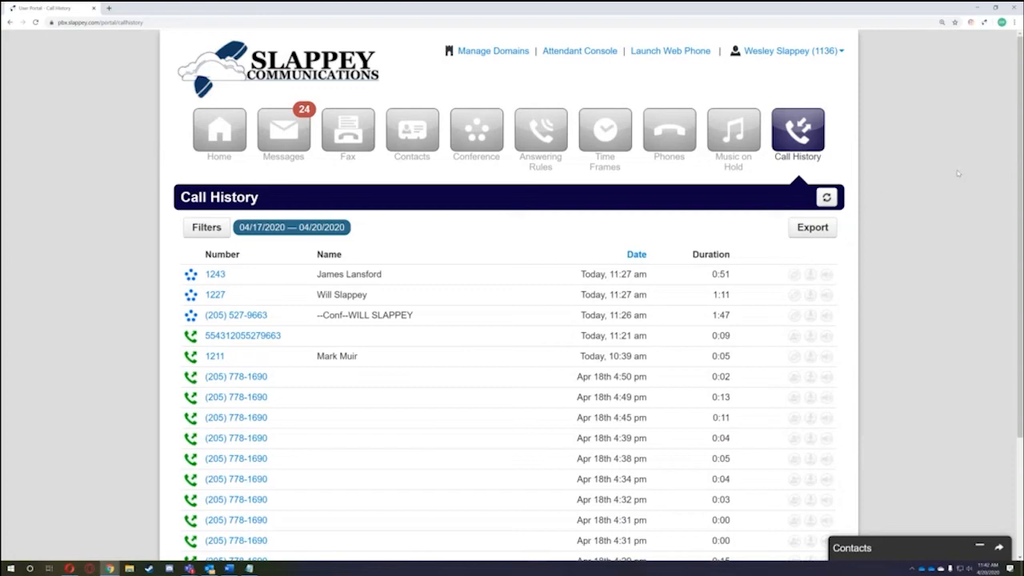
{"action": "scroll", "coordinate": [480, 423], "scroll_direction": "down", "scroll_amount": 3}
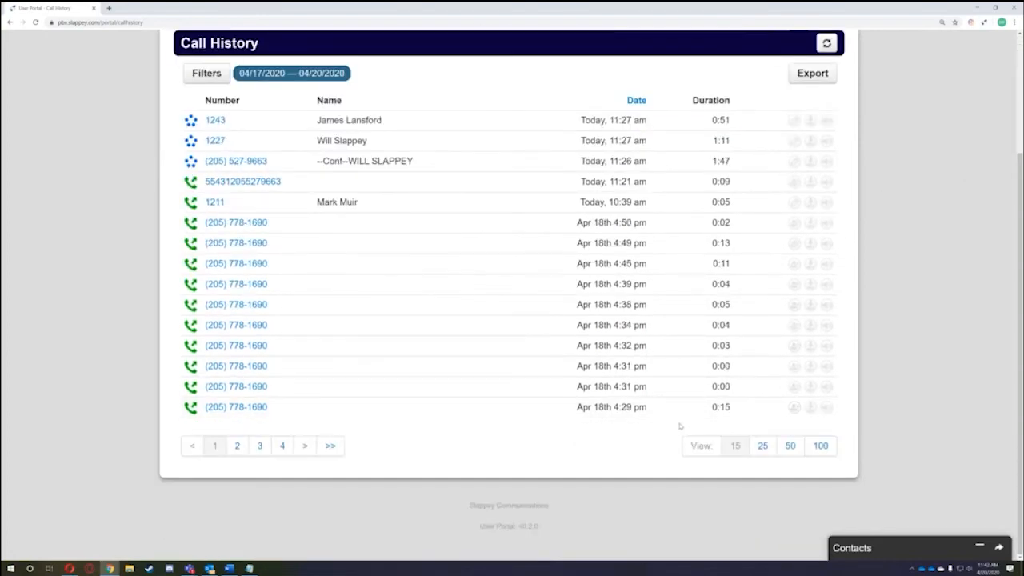
{"action": "scroll", "coordinate": [476, 384], "scroll_direction": "up", "scroll_amount": 2}
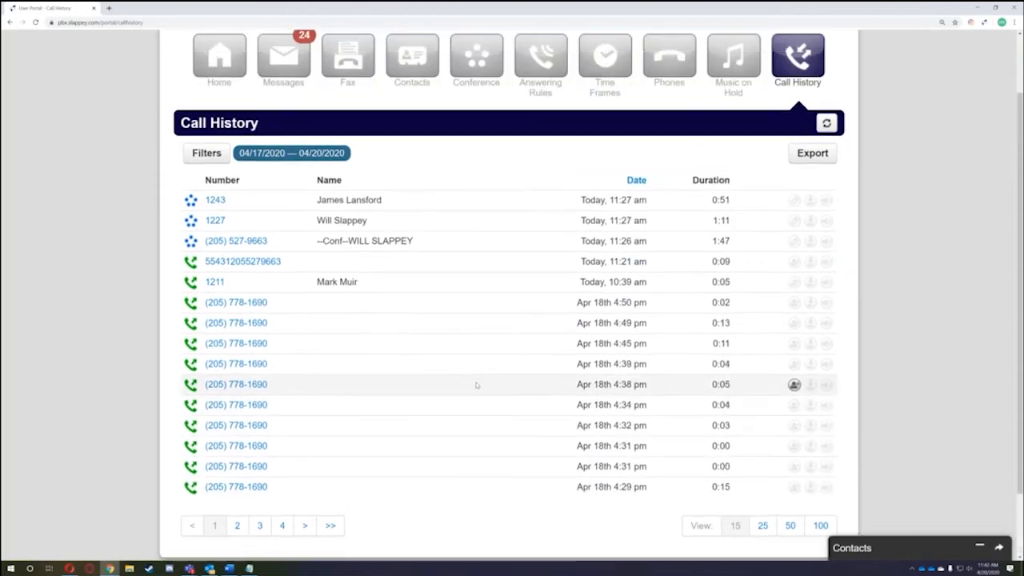
{"action": "scroll", "coordinate": [693, 299], "scroll_direction": "down", "scroll_amount": 2}
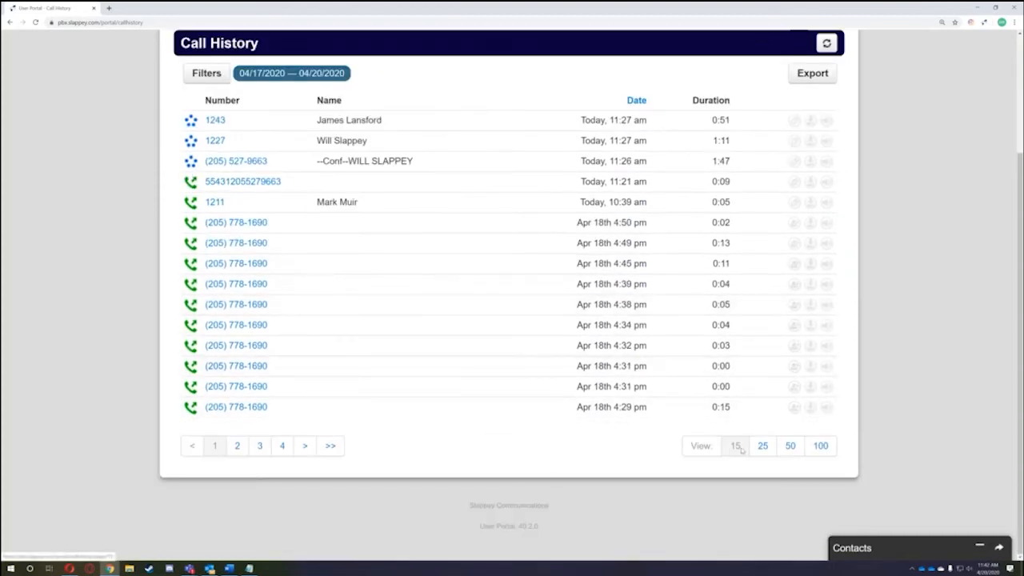
- Show 100 calls per page and review the 04/17–04/20 calls
{"action": "left_click", "coordinate": [822, 445]}
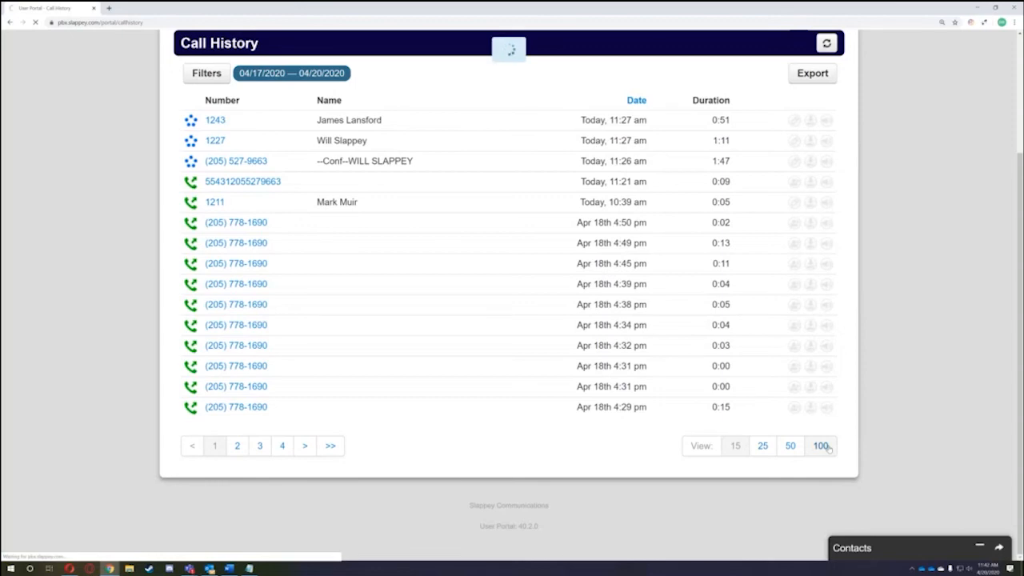
{"action": "scroll", "coordinate": [843, 434], "scroll_direction": "down", "scroll_amount": 20}
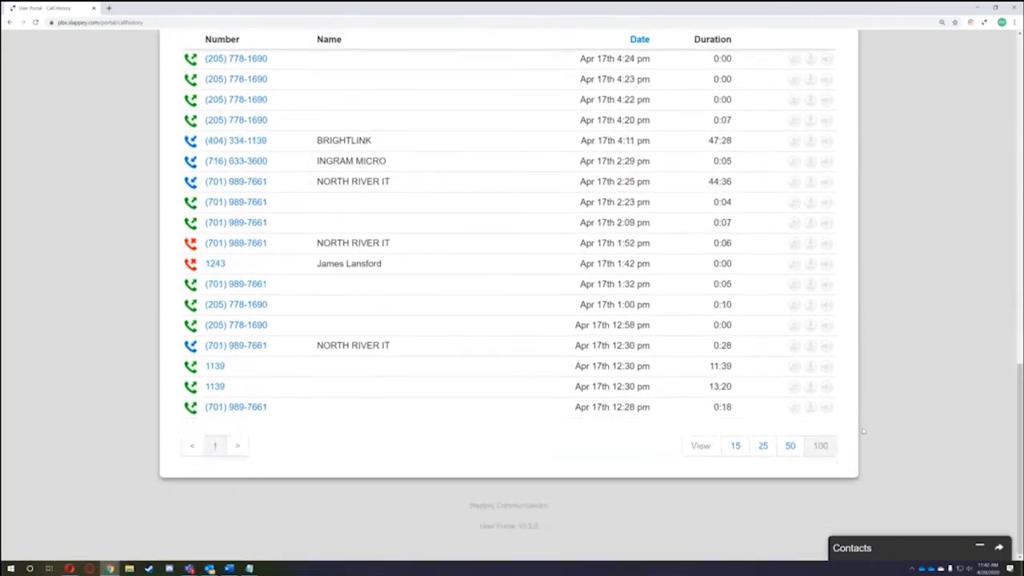
{"action": "scroll", "coordinate": [862, 432], "scroll_direction": "up", "scroll_amount": 4}
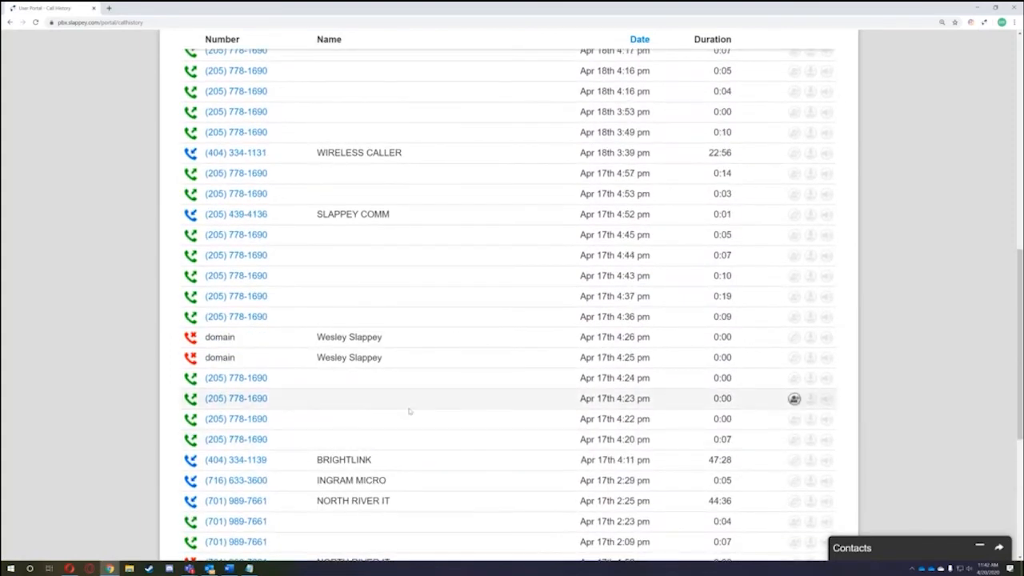
{"action": "scroll", "coordinate": [394, 404], "scroll_direction": "up", "scroll_amount": 6}
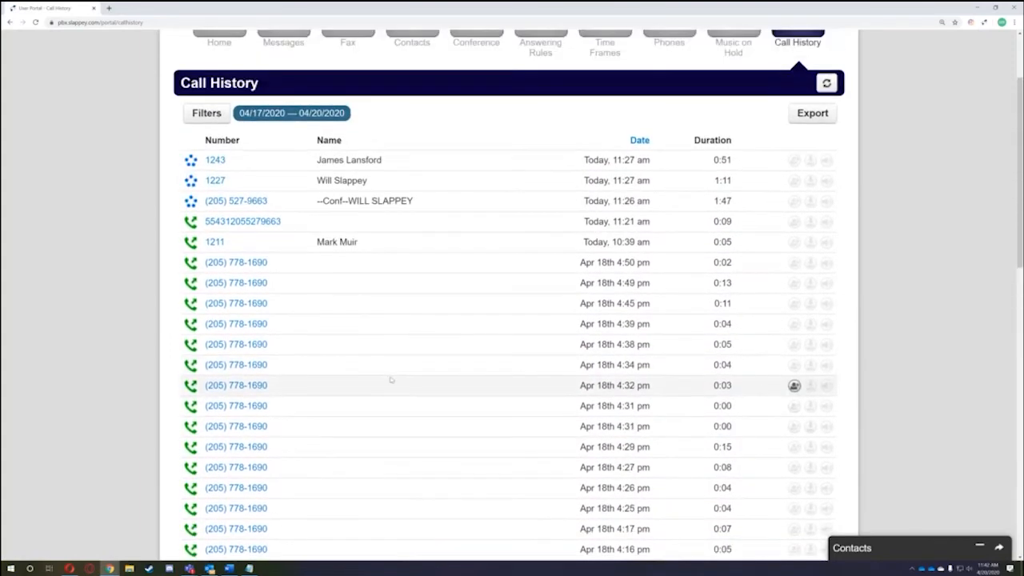
{"action": "scroll", "coordinate": [386, 373], "scroll_direction": "down", "scroll_amount": 5}
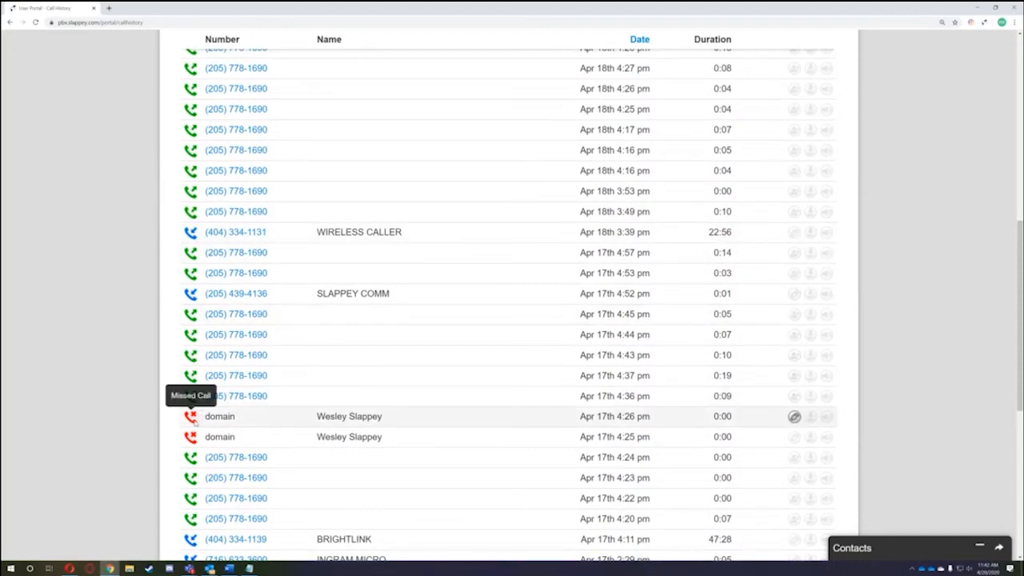
{"action": "scroll", "coordinate": [192, 416], "scroll_direction": "up", "scroll_amount": 10}
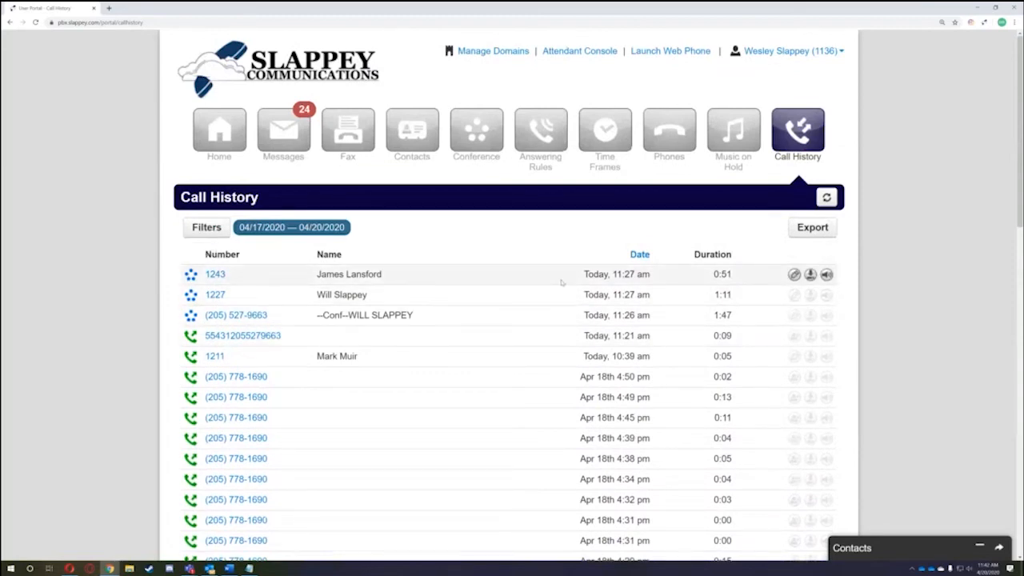
- Open the Listen player for the 0:51 call with extension 1243 and scroll the list
{"action": "left_click", "coordinate": [827, 274]}
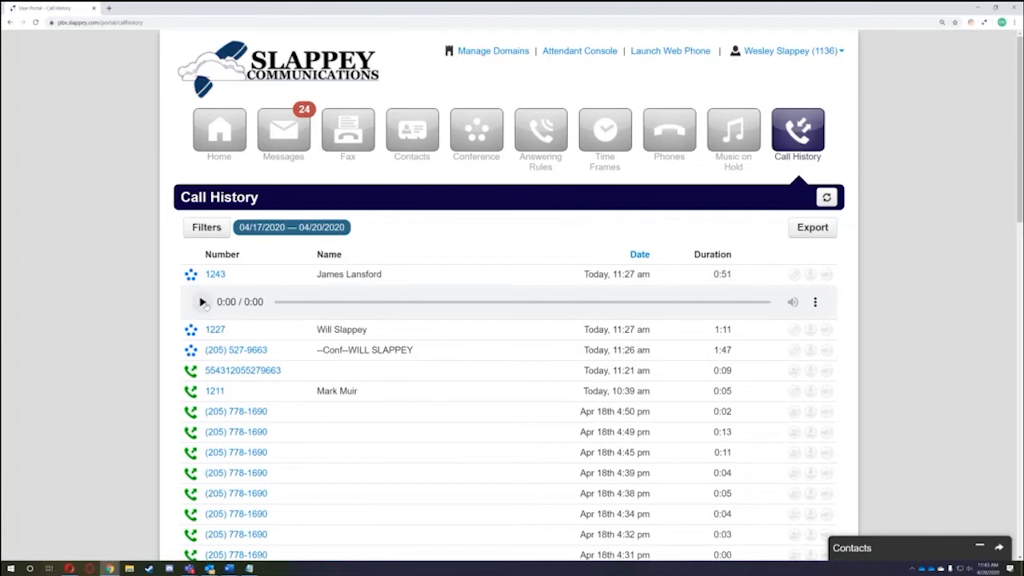
{"action": "scroll", "coordinate": [272, 340], "scroll_direction": "down", "scroll_amount": 8}
{"action": "scroll", "coordinate": [275, 341], "scroll_direction": "down", "scroll_amount": 2}
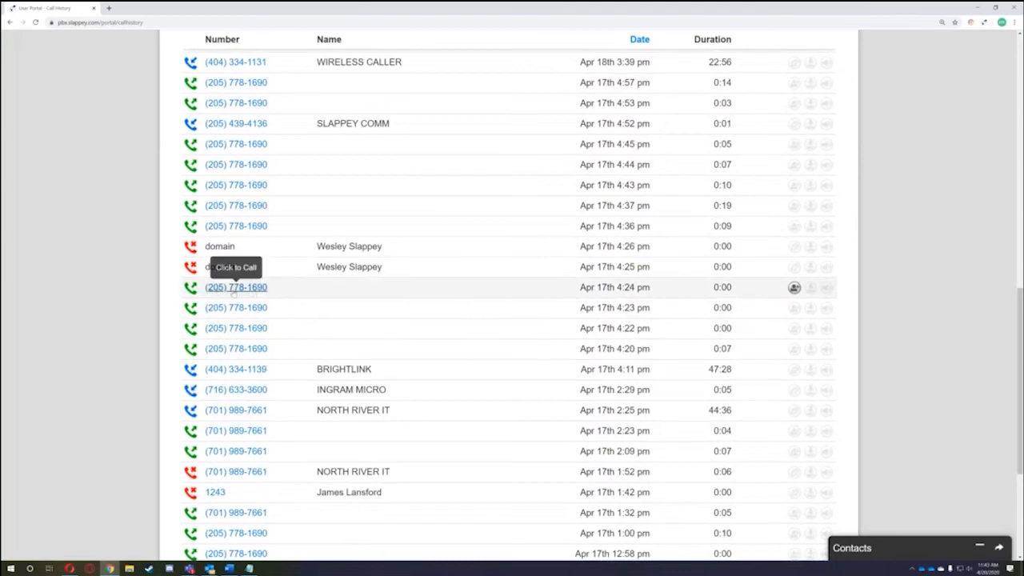
{"action": "scroll", "coordinate": [262, 234], "scroll_direction": "up", "scroll_amount": 1}
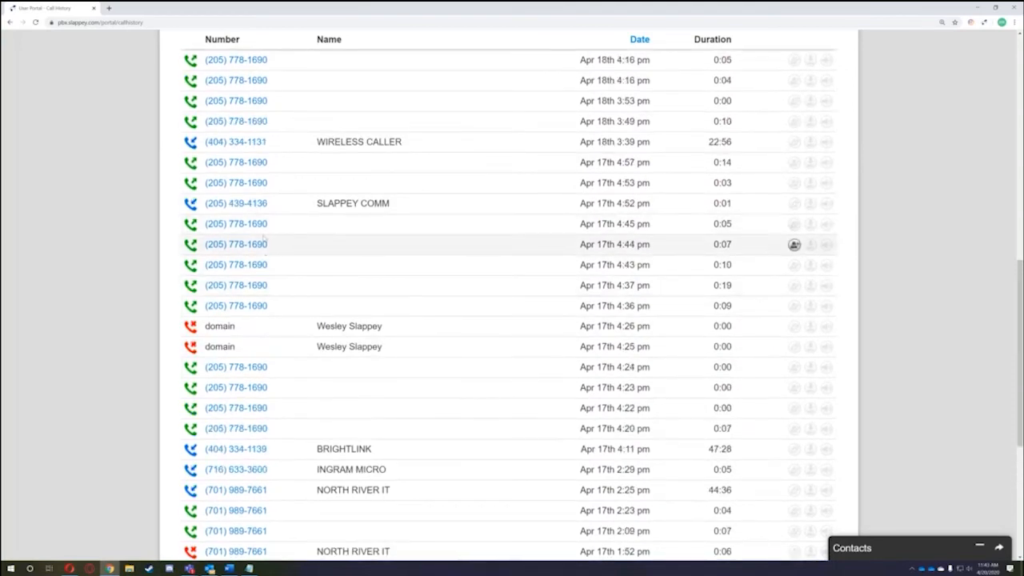
- Save the Apr 17th 4:45 pm caller as a new contact with first name Test and a last name
{"action": "left_click", "coordinate": [795, 224]}
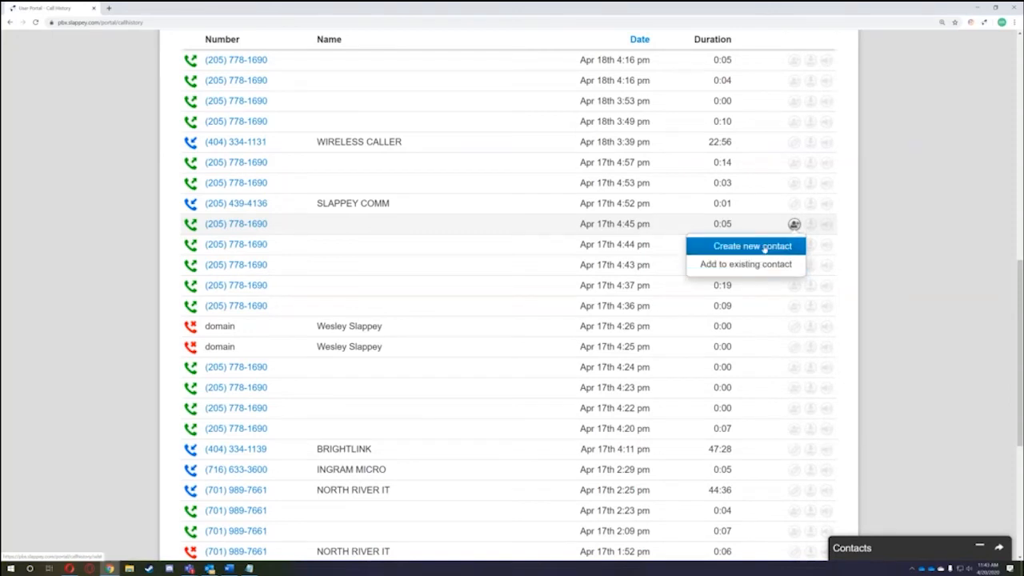
{"action": "left_click", "coordinate": [764, 246]}
{"action": "left_click", "coordinate": [494, 205]}
{"action": "type", "text": "Test"}
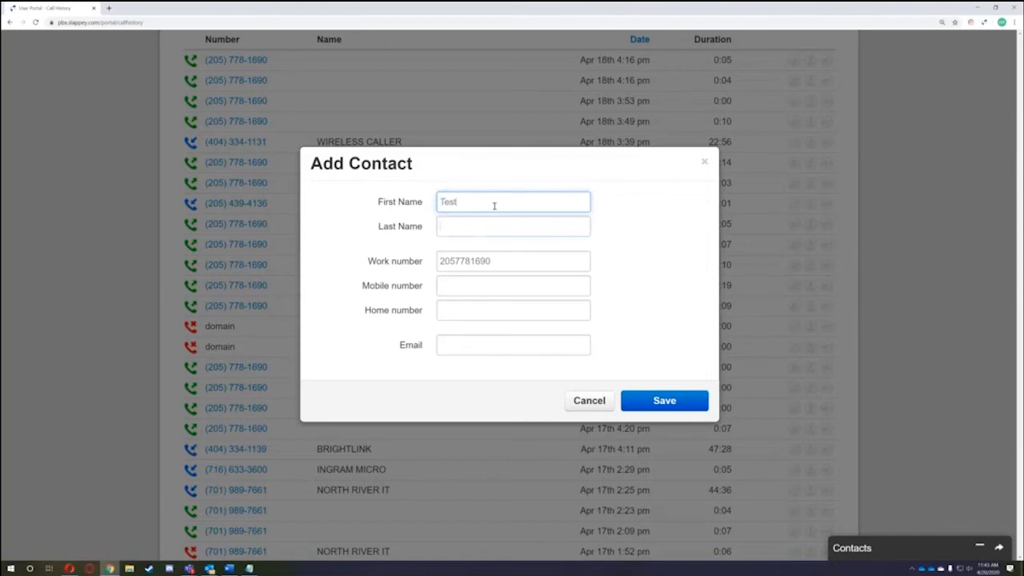
{"action": "key", "text": "Tab"}
{"action": "type", "text": "Number Wes"}
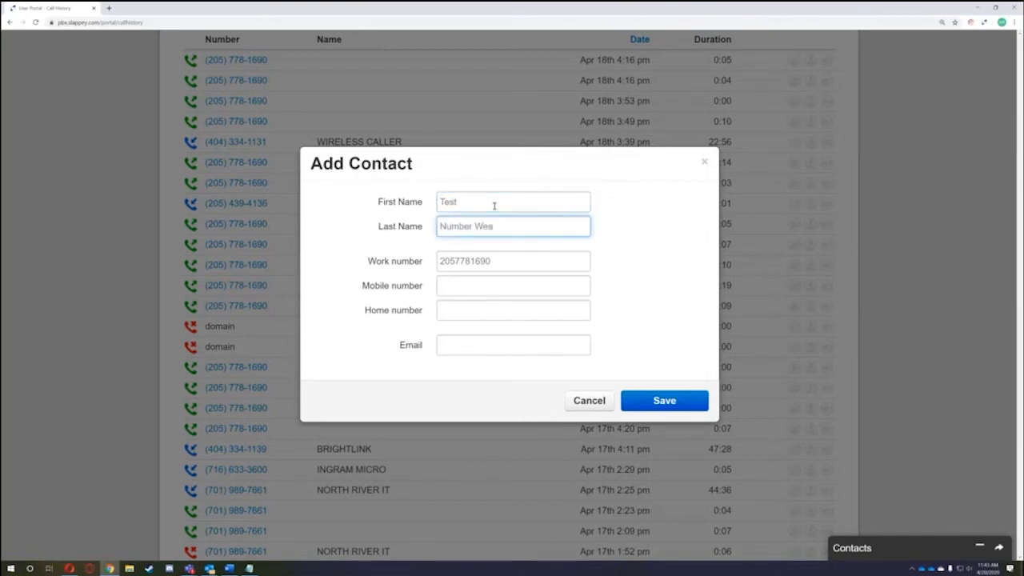
{"action": "left_click", "coordinate": [533, 263]}
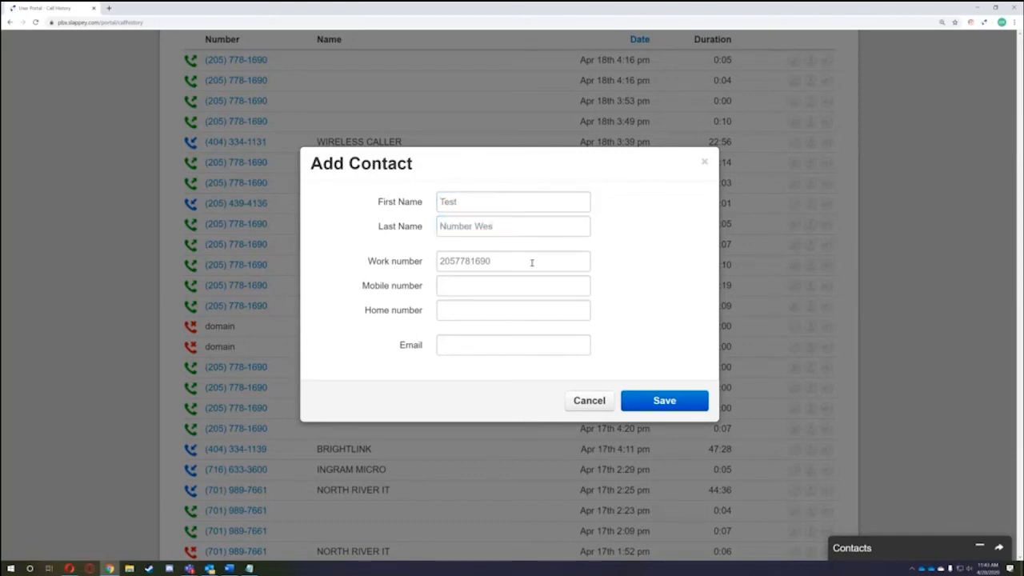
{"action": "left_click", "coordinate": [672, 402]}
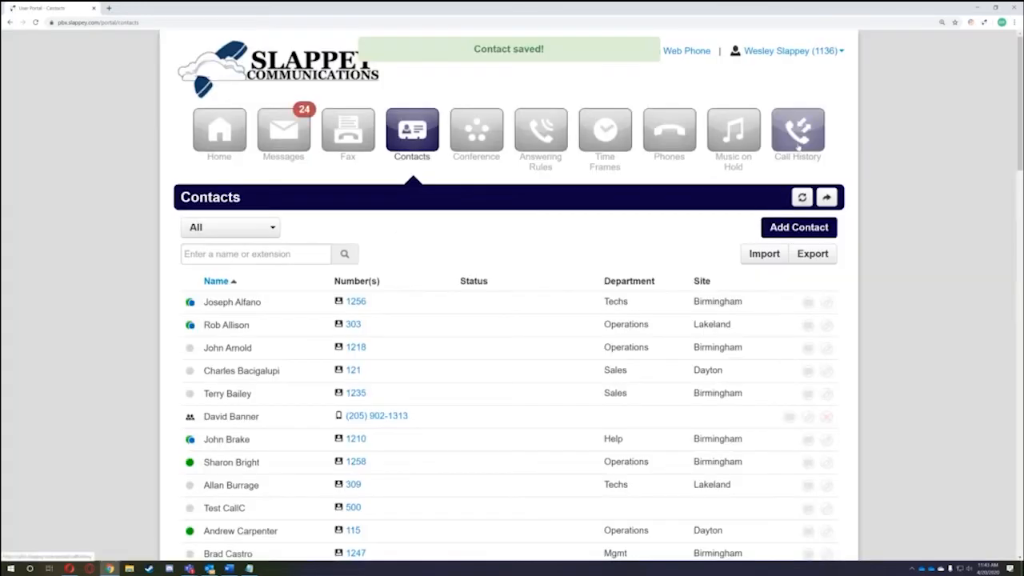
- Return to Call History and check whether the caller's calls now show the new contact name
{"action": "left_click", "coordinate": [784, 137]}
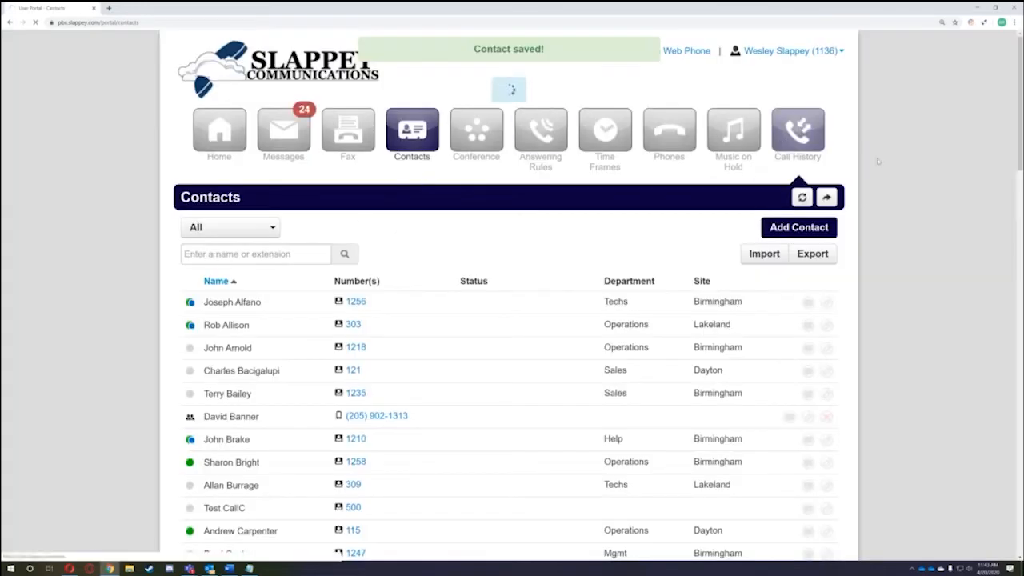
{"action": "scroll", "coordinate": [604, 357], "scroll_direction": "down", "scroll_amount": 5}
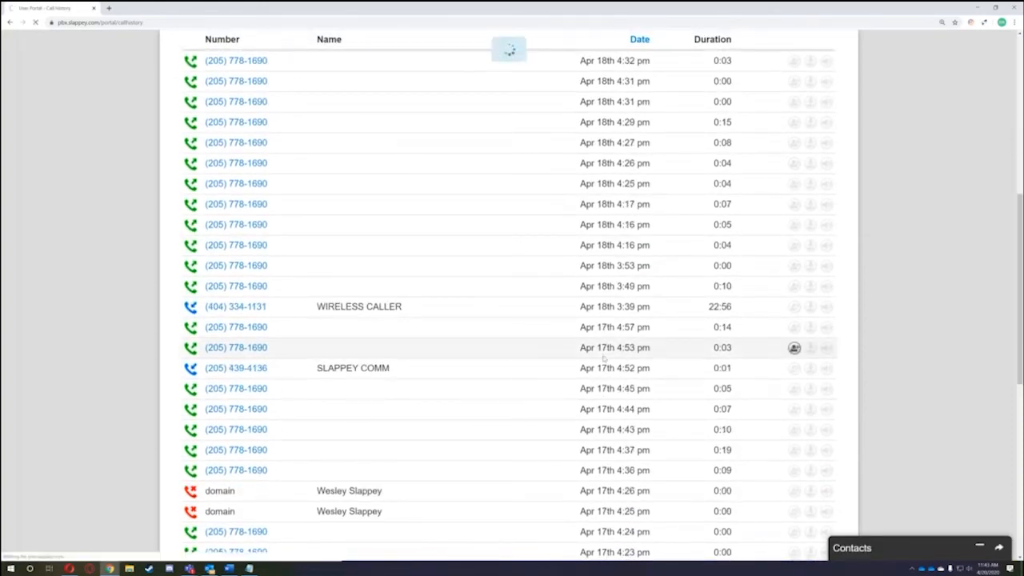
{"action": "scroll", "coordinate": [604, 360], "scroll_direction": "down", "scroll_amount": 2}
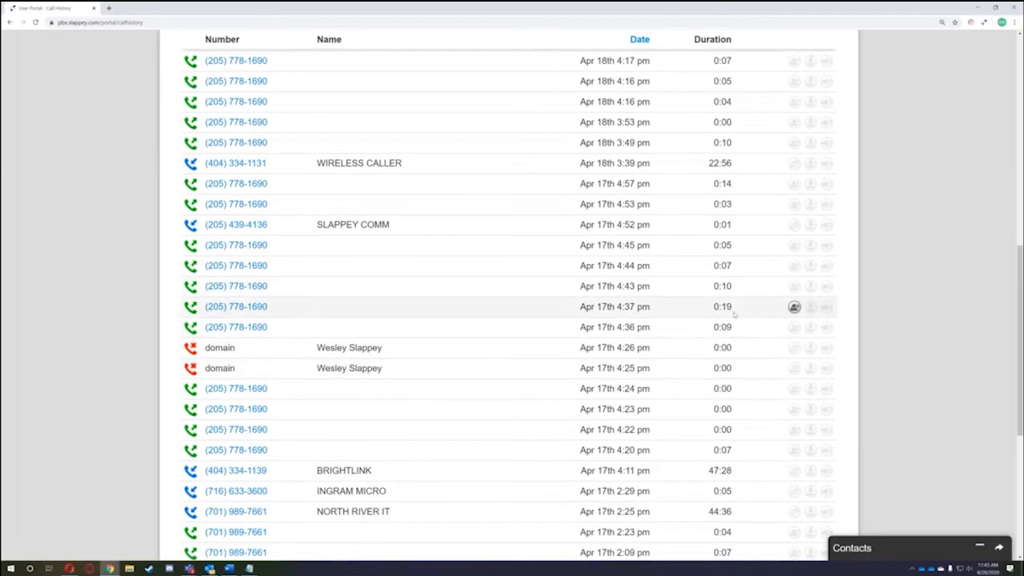
{"action": "scroll", "coordinate": [792, 168], "scroll_direction": "up", "scroll_amount": 8}
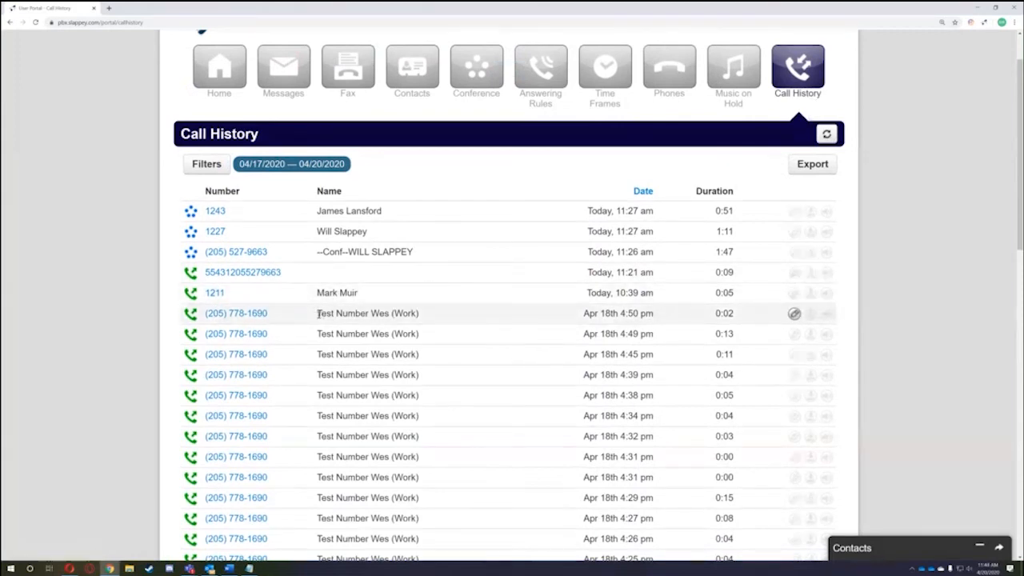
{"action": "left_click_drag", "start_coordinate": [320, 314], "coordinate": [425, 322]}
{"action": "left_click", "coordinate": [438, 323]}
{"action": "scroll", "coordinate": [446, 320], "scroll_direction": "down", "scroll_amount": 2}
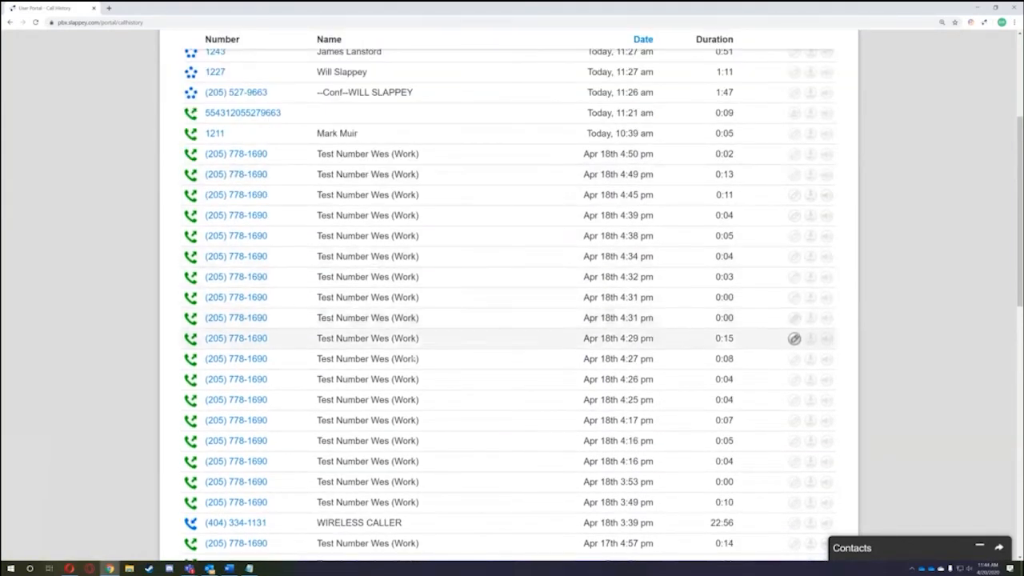
{"action": "left_click_drag", "start_coordinate": [320, 154], "coordinate": [448, 160]}
{"action": "left_click", "coordinate": [448, 160]}
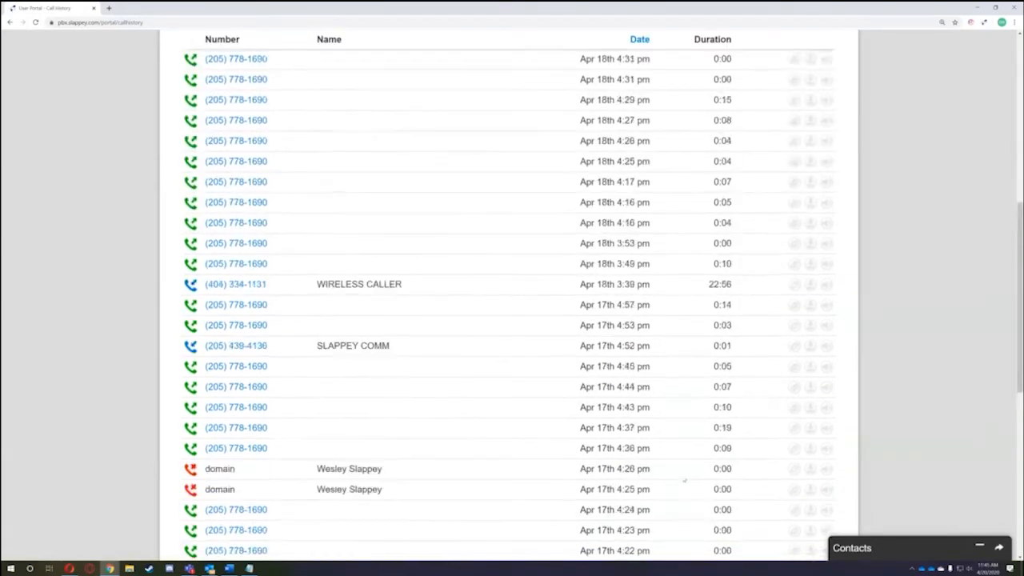
{"action": "scroll", "coordinate": [684, 480], "scroll_direction": "up", "scroll_amount": 9}
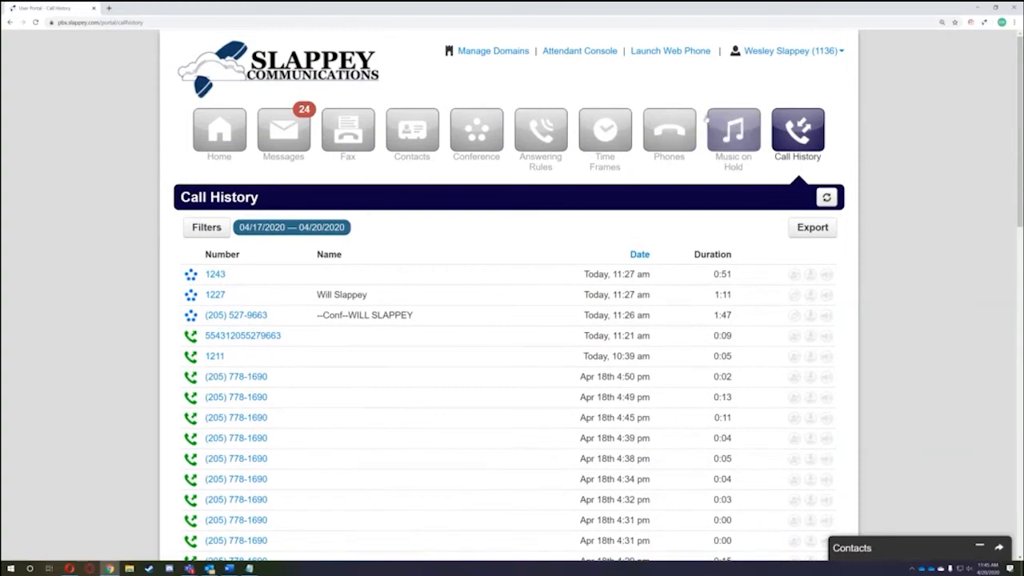
- Resize the browser window, reply 'Hello' in the SMS chat, and minimize the conversation
{"action": "double_click", "coordinate": [617, 7]}
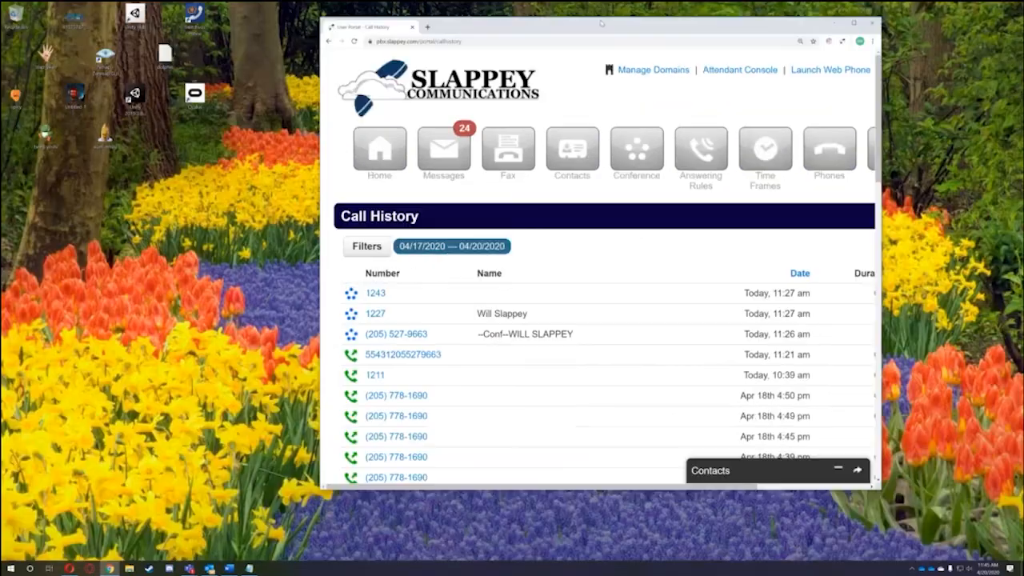
{"action": "left_click_drag", "start_coordinate": [601, 23], "coordinate": [285, 14]}
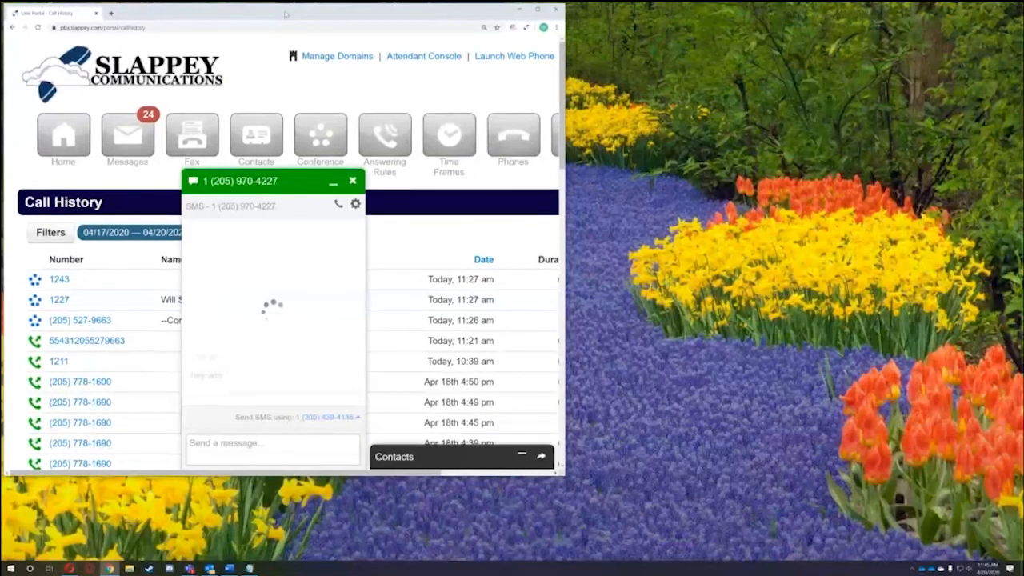
{"action": "left_click_drag", "start_coordinate": [564, 475], "coordinate": [803, 559]}
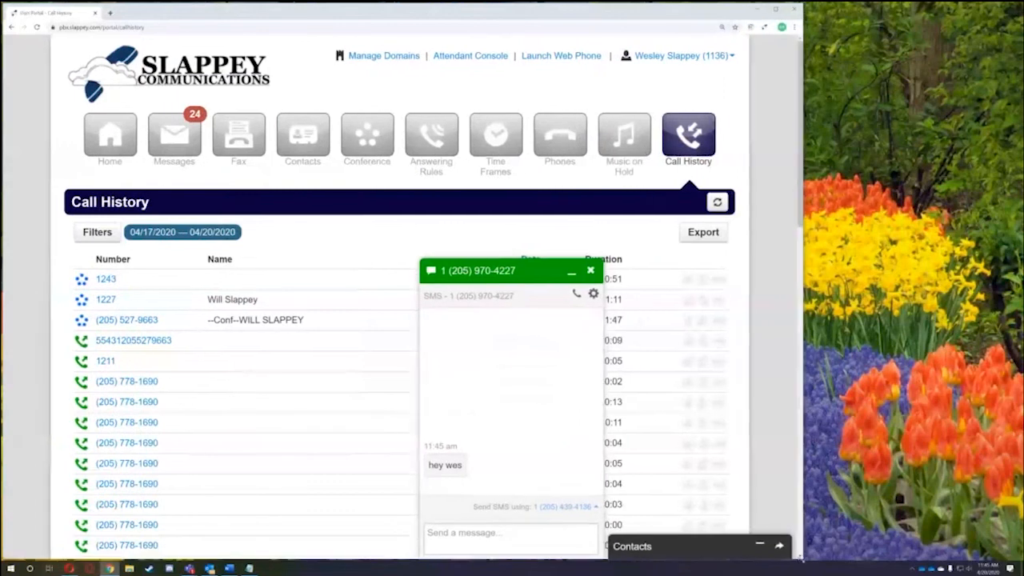
{"action": "left_click", "coordinate": [537, 533]}
{"action": "type", "text": "Hello"}
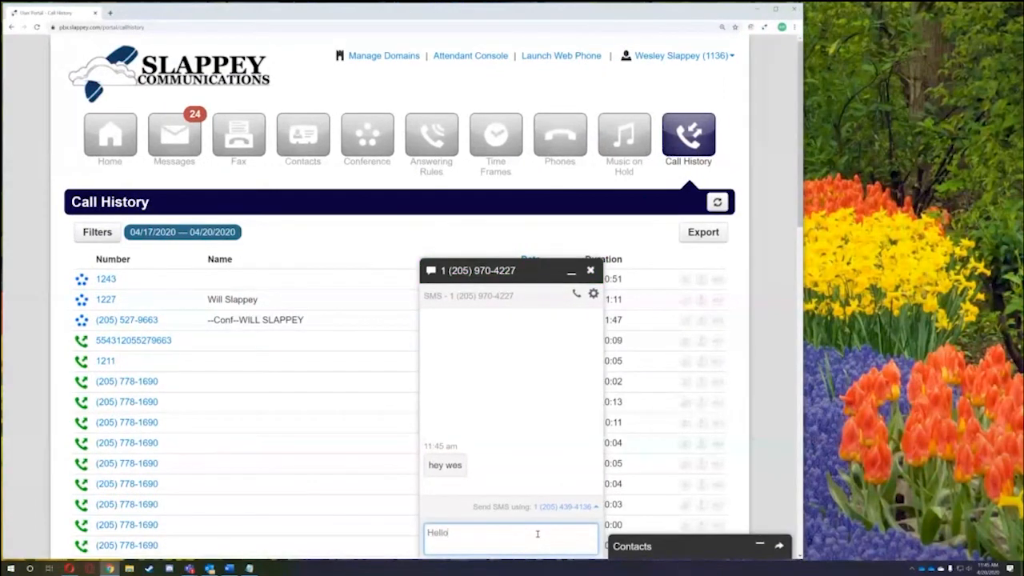
{"action": "key", "text": "Return"}
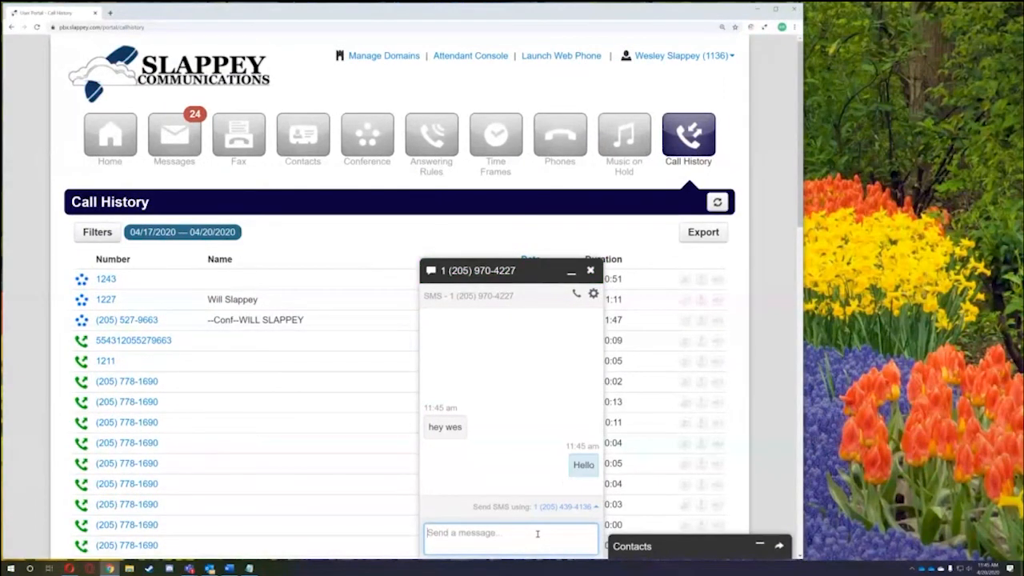
{"action": "left_click", "coordinate": [486, 276]}
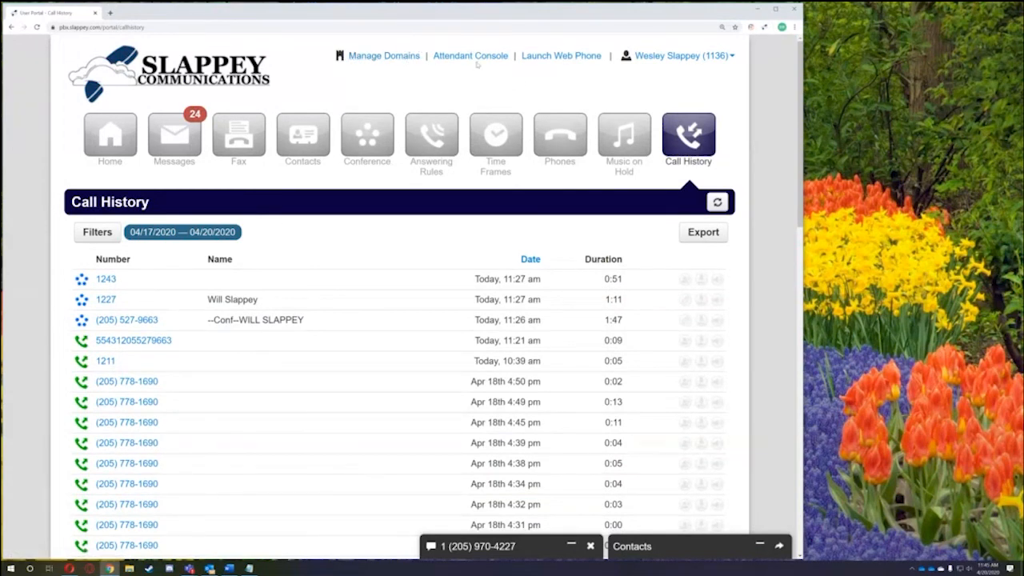
{"action": "left_click", "coordinate": [658, 57]}
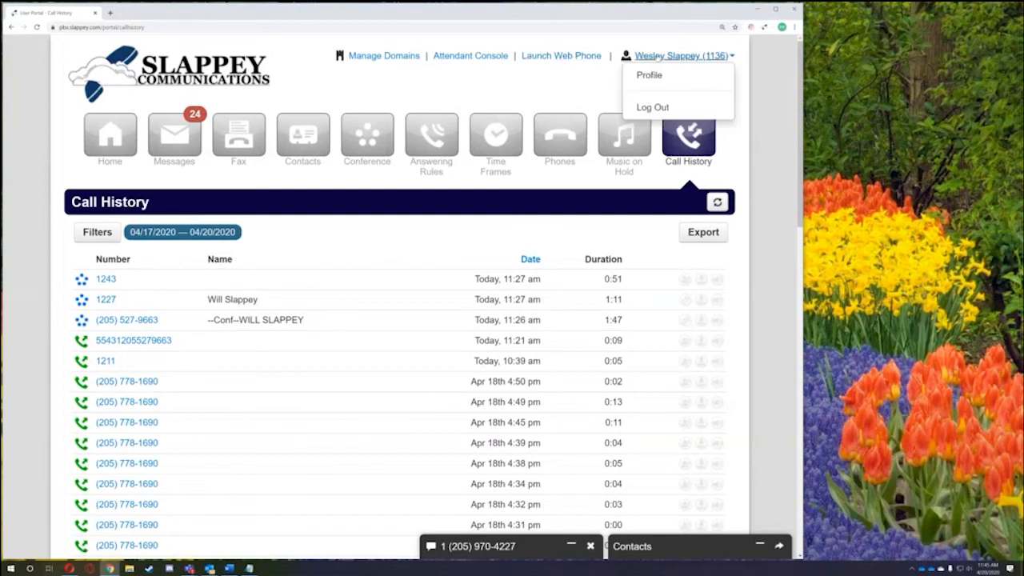
{"action": "left_click", "coordinate": [661, 76]}
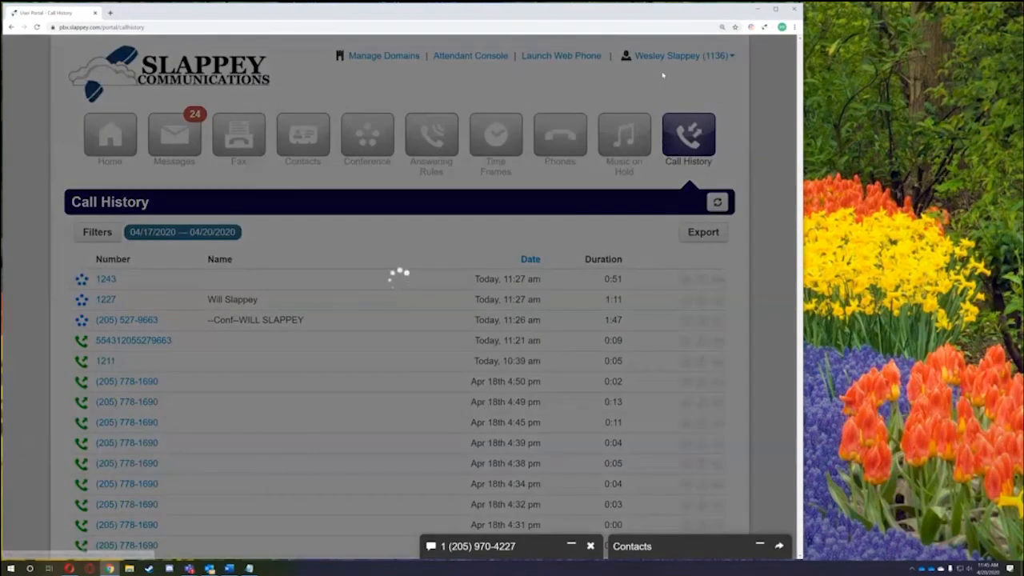
{"action": "scroll", "coordinate": [499, 251], "scroll_direction": "down", "scroll_amount": 1}
{"action": "scroll", "coordinate": [362, 373], "scroll_direction": "down", "scroll_amount": 4}
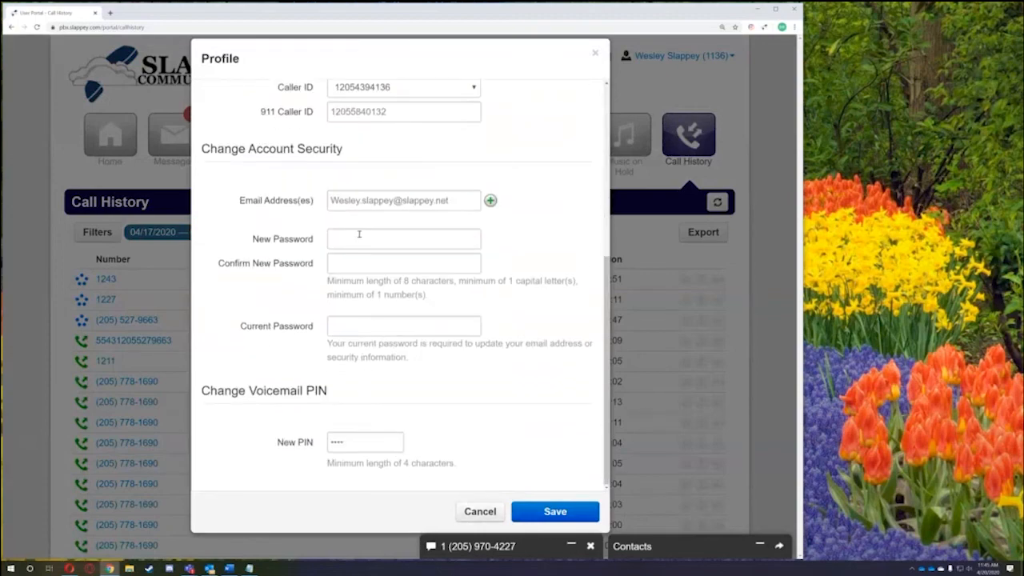
{"action": "left_click", "coordinate": [359, 234]}
{"action": "scroll", "coordinate": [344, 446], "scroll_direction": "up", "scroll_amount": 5}
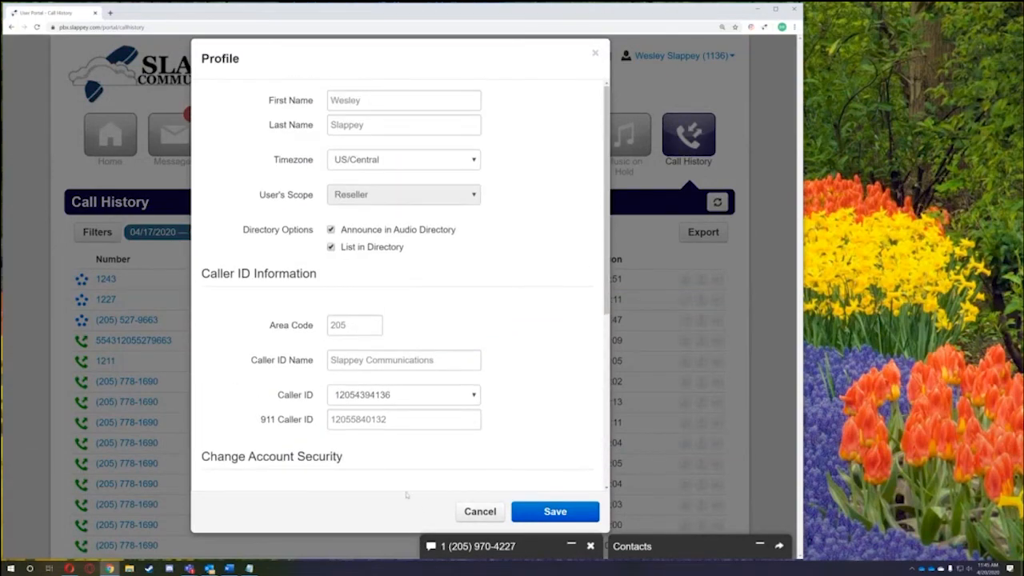
{"action": "left_click", "coordinate": [480, 511]}
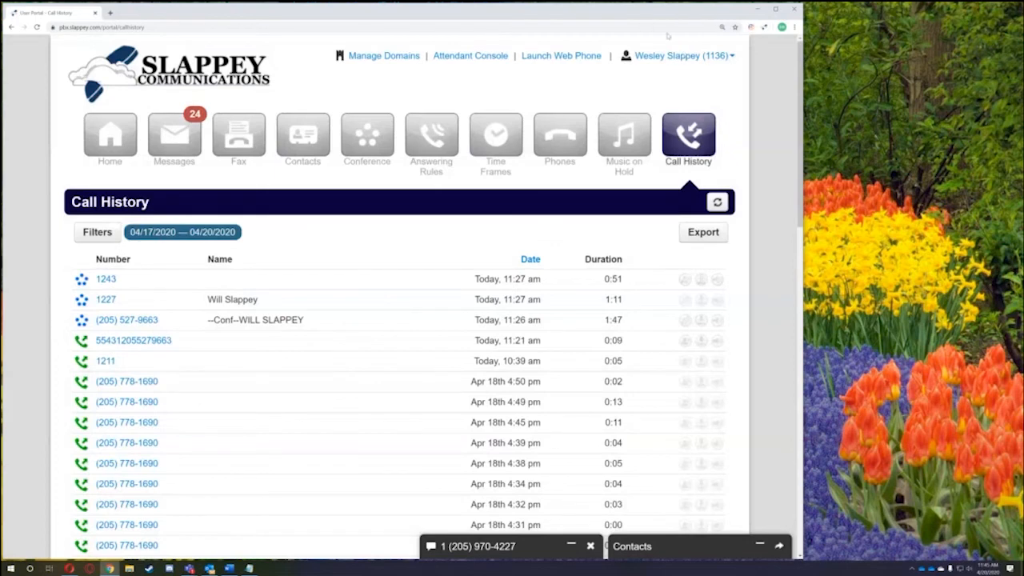
- Launch the web phone and move and enlarge its window beside the portal
{"action": "left_click", "coordinate": [529, 58]}
{"action": "left_click_drag", "start_coordinate": [68, 10], "coordinate": [926, 16]}
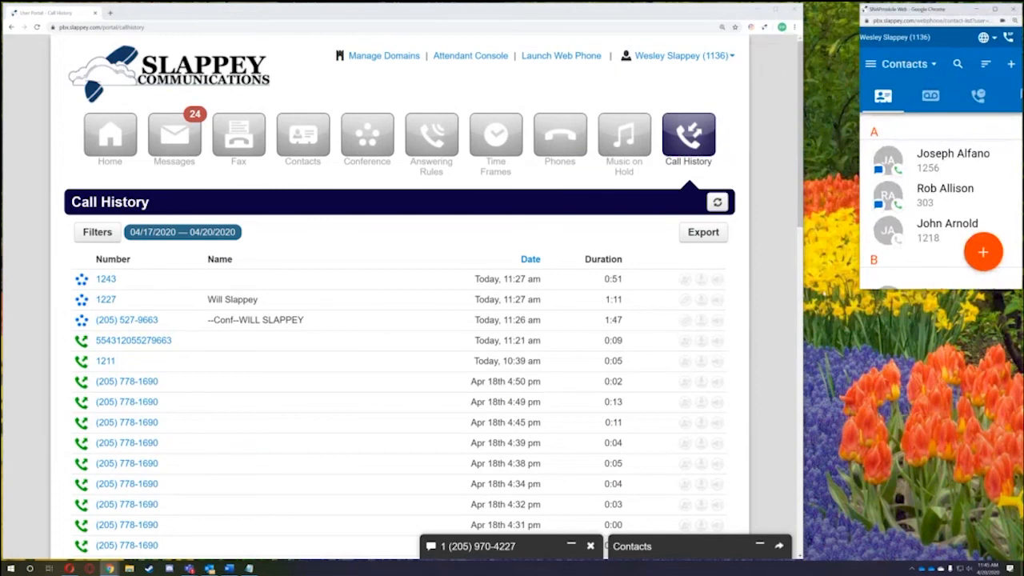
{"action": "left_click_drag", "start_coordinate": [861, 289], "coordinate": [803, 407]}
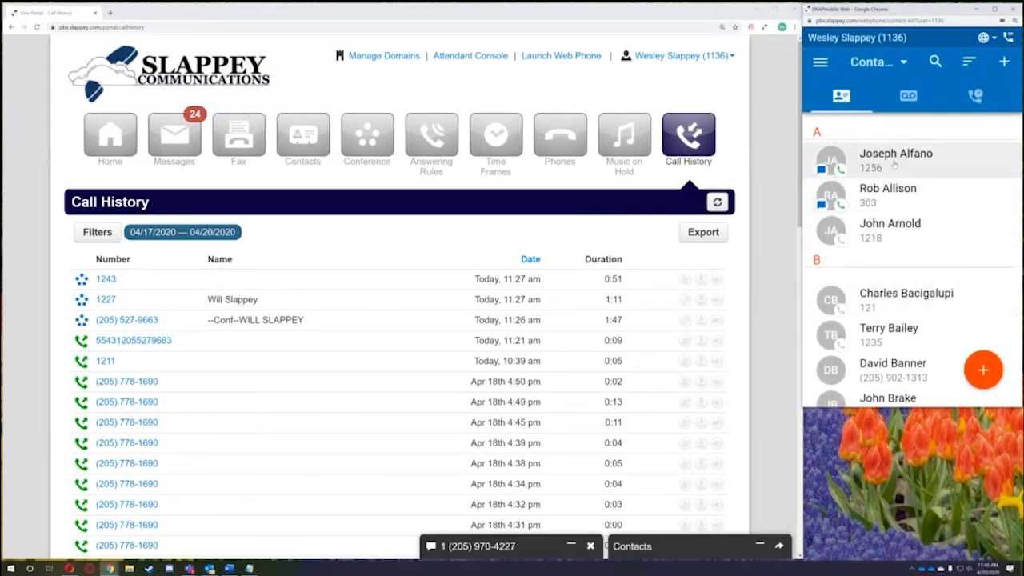
{"action": "scroll", "coordinate": [894, 164], "scroll_direction": "down", "scroll_amount": 10}
{"action": "scroll", "coordinate": [912, 184], "scroll_direction": "up", "scroll_amount": 10}
{"action": "left_click_drag", "start_coordinate": [803, 184], "coordinate": [723, 200]}
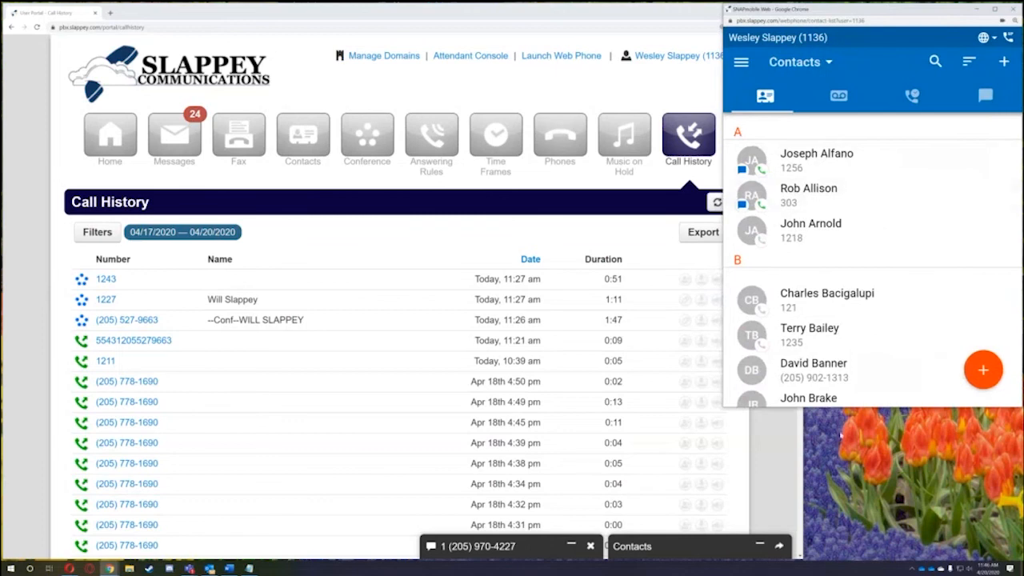
{"action": "left_click_drag", "start_coordinate": [846, 407], "coordinate": [843, 475]}
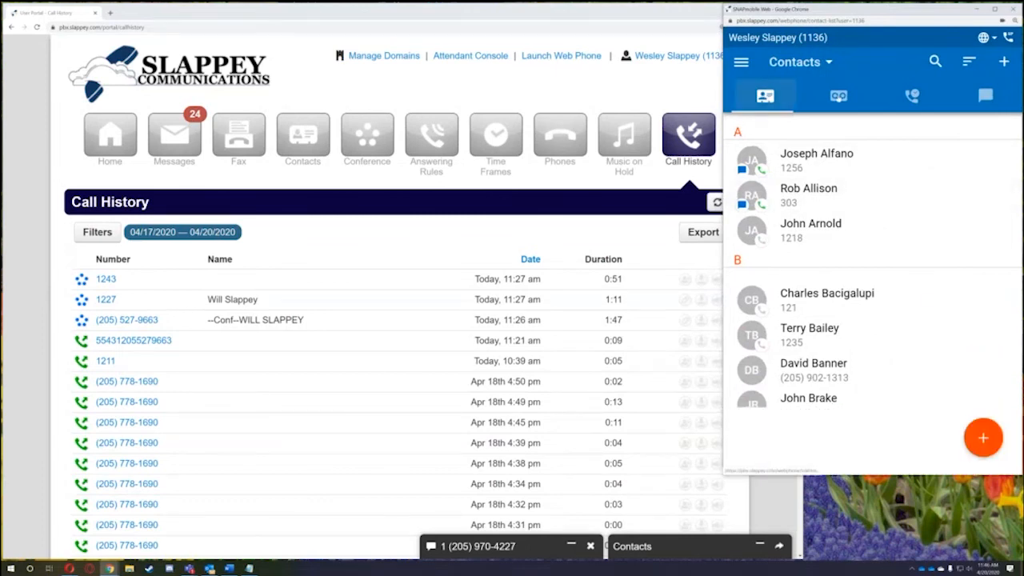
- Browse Voicemail, Call History and Chat, return to Contacts, and reveal the new-call options
{"action": "left_click", "coordinate": [841, 98]}
{"action": "left_click", "coordinate": [912, 96]}
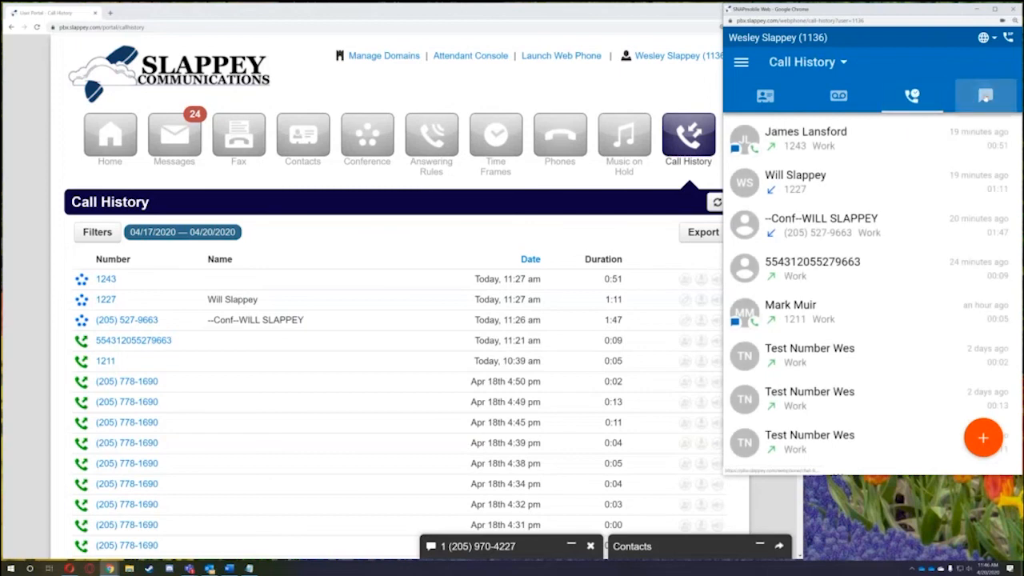
{"action": "left_click", "coordinate": [986, 96]}
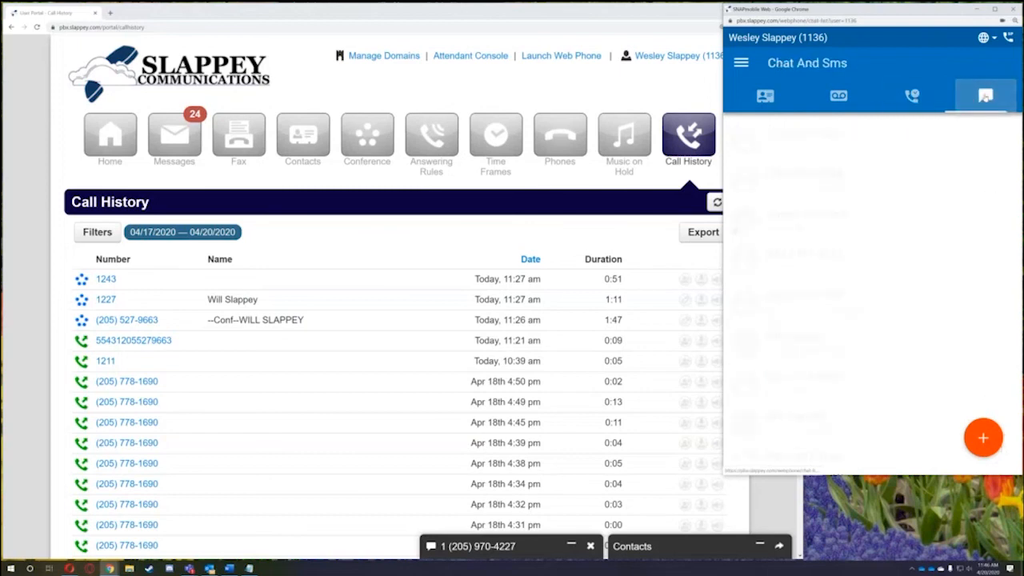
{"action": "left_click", "coordinate": [773, 101]}
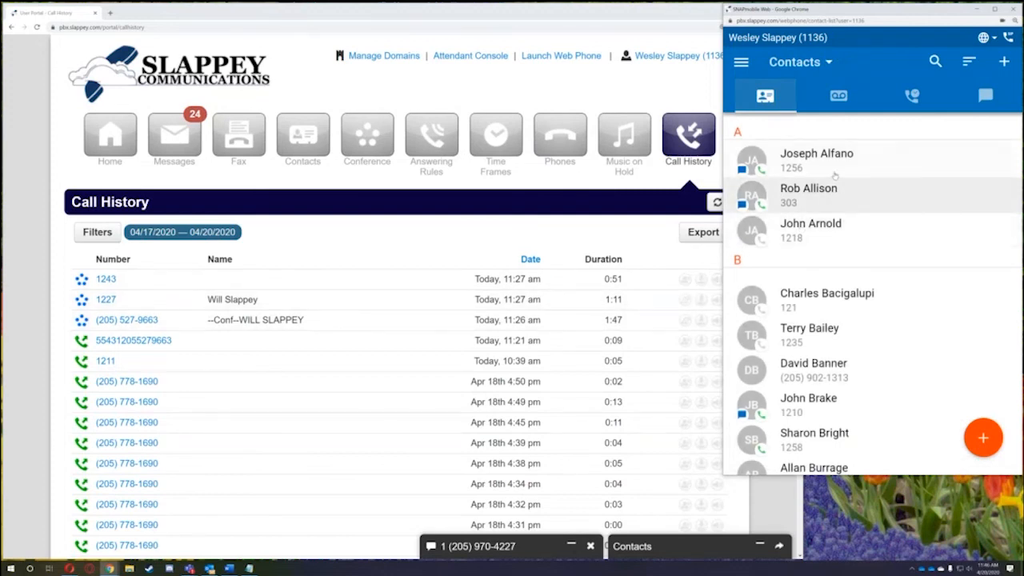
{"action": "left_click", "coordinate": [989, 452]}
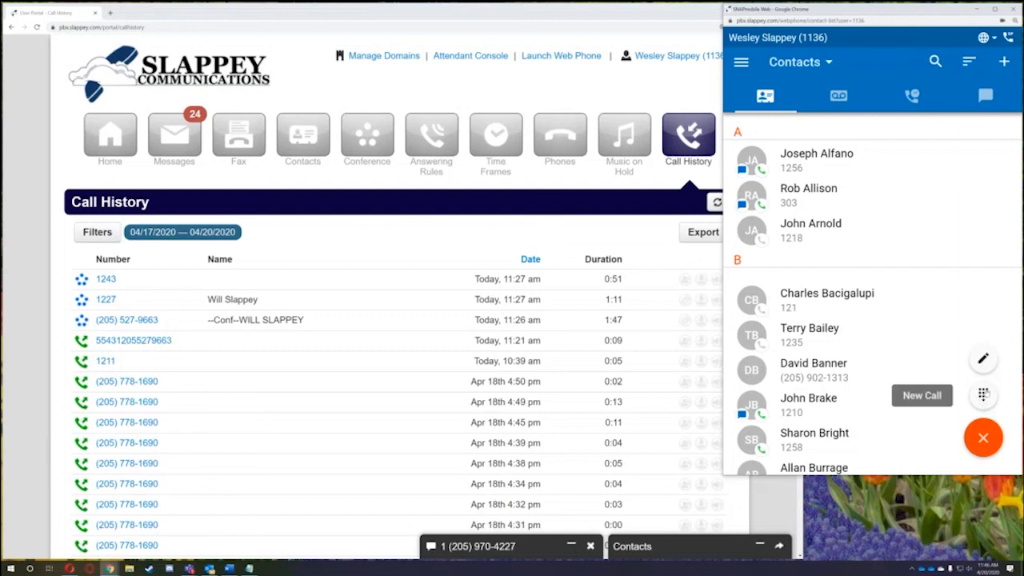
- Answer the incoming call in SNAPmobile Web after briefly opening the dial pad
{"action": "left_click", "coordinate": [983, 395]}
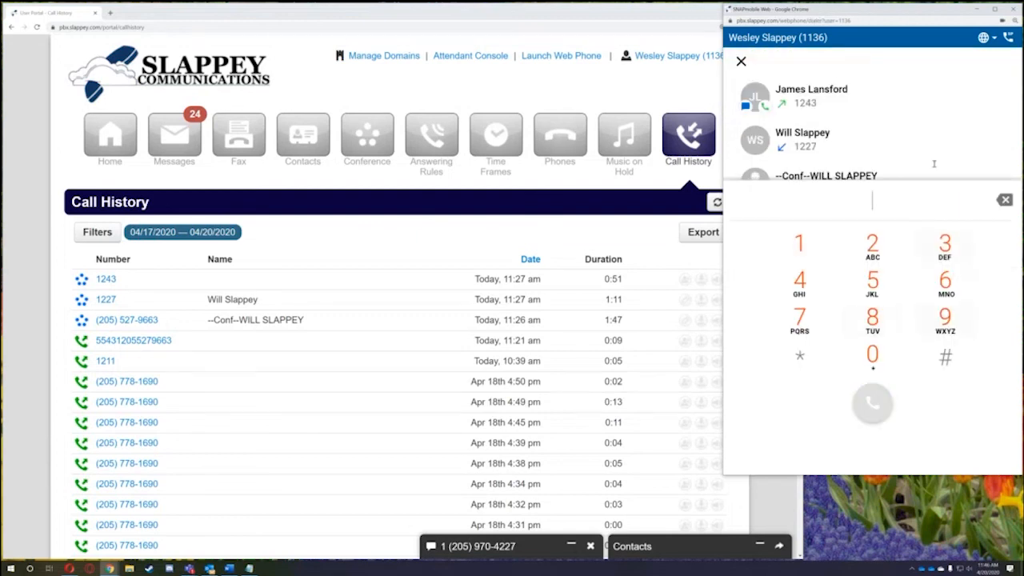
{"action": "left_click", "coordinate": [740, 62]}
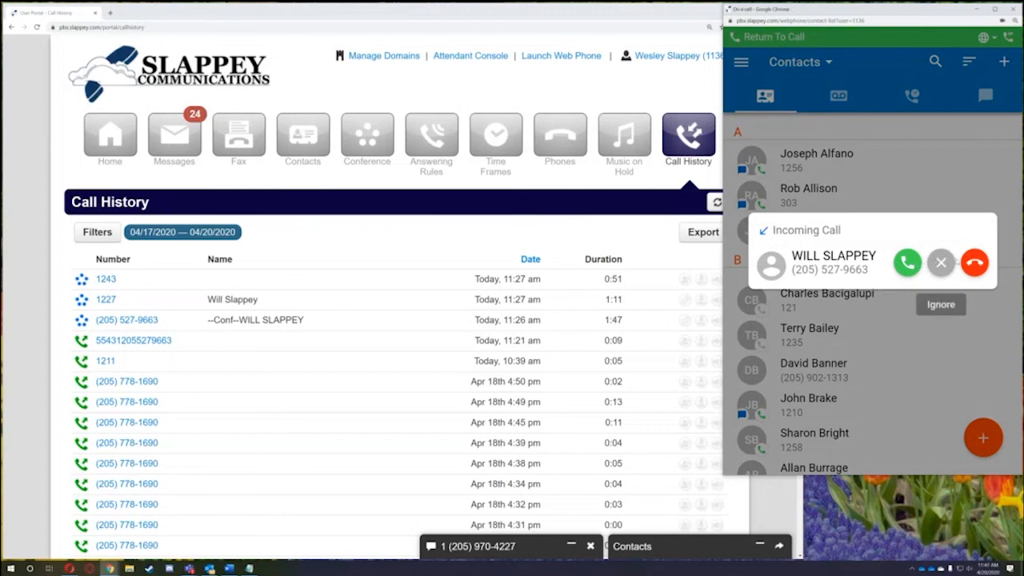
{"action": "left_click", "coordinate": [906, 267]}
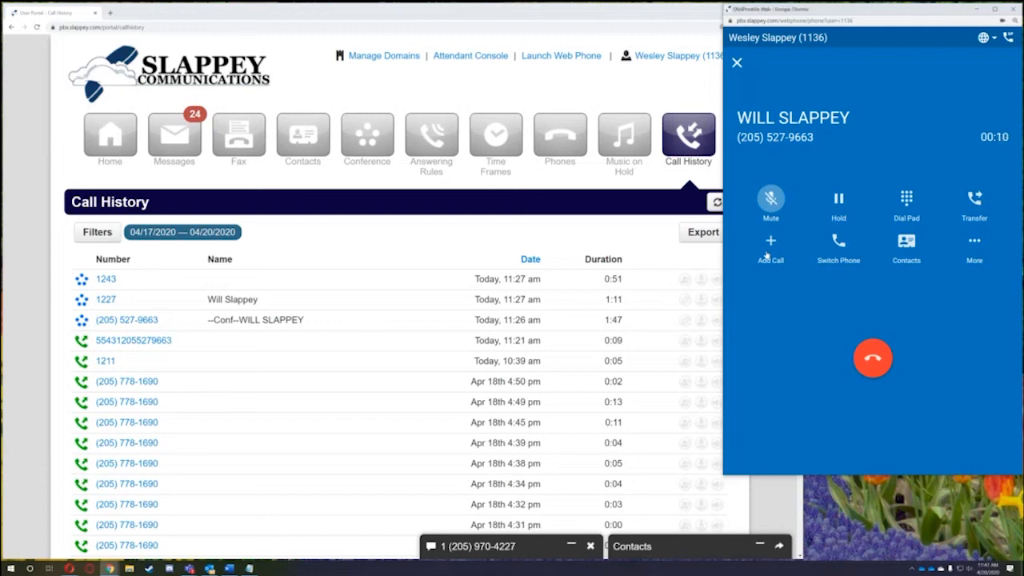
- Check the call's More options and the Switch Phone device list
{"action": "left_click", "coordinate": [969, 246]}
{"action": "left_click", "coordinate": [839, 247]}
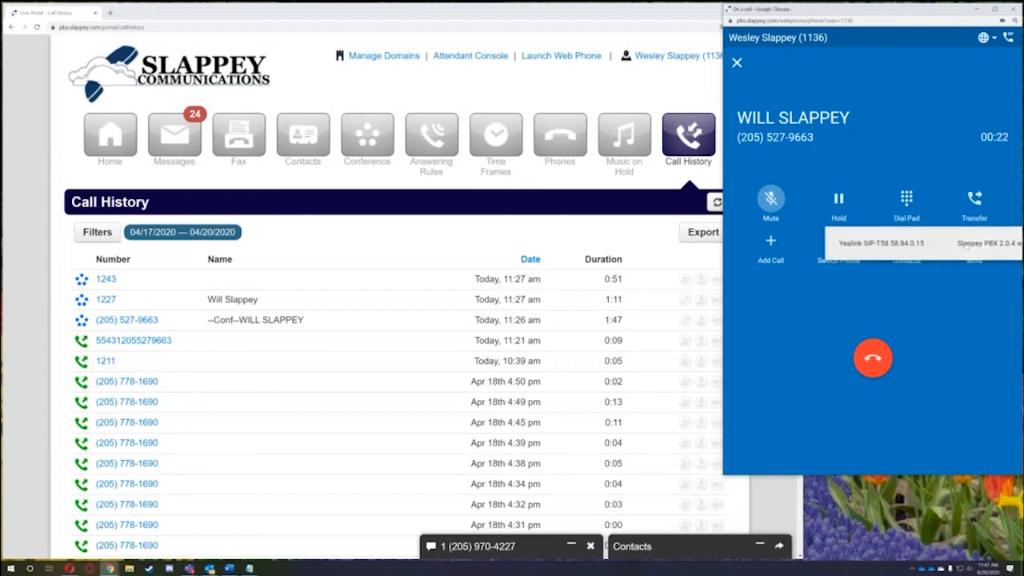
{"action": "left_click", "coordinate": [797, 300]}
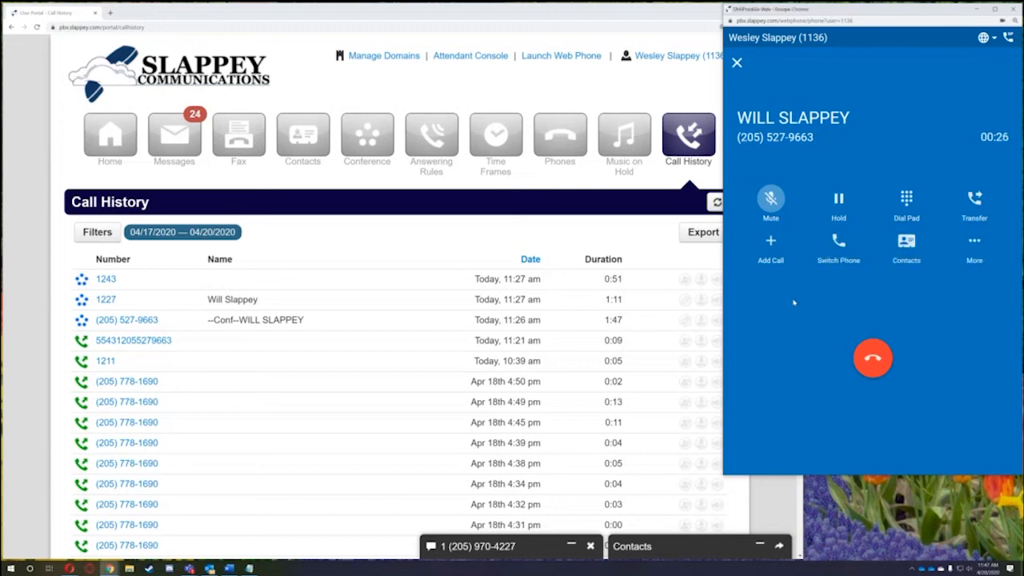
- Hang up the active call and go to Answering Rules
{"action": "left_click", "coordinate": [878, 364]}
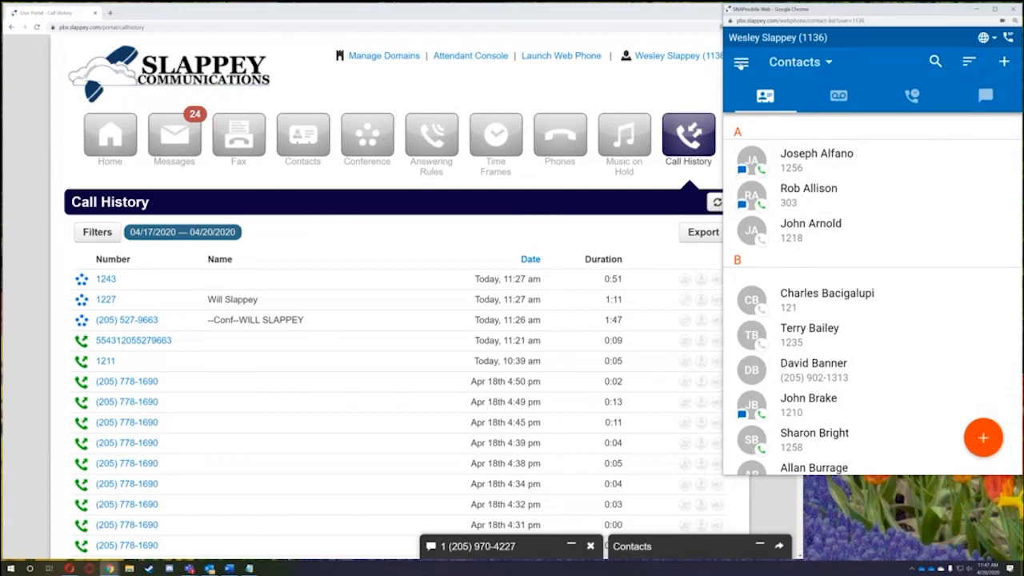
{"action": "left_click", "coordinate": [741, 64]}
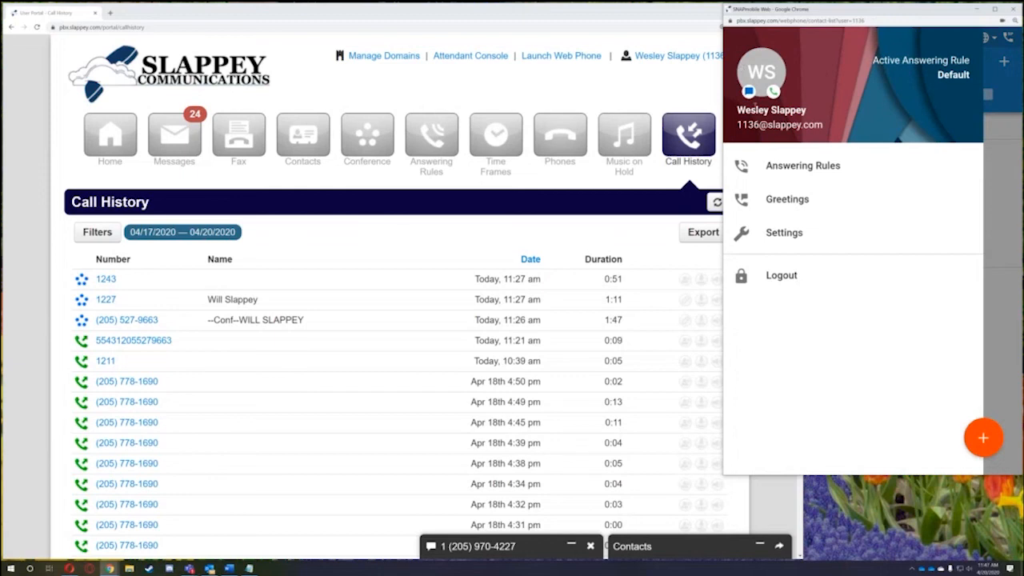
{"action": "left_click", "coordinate": [792, 170]}
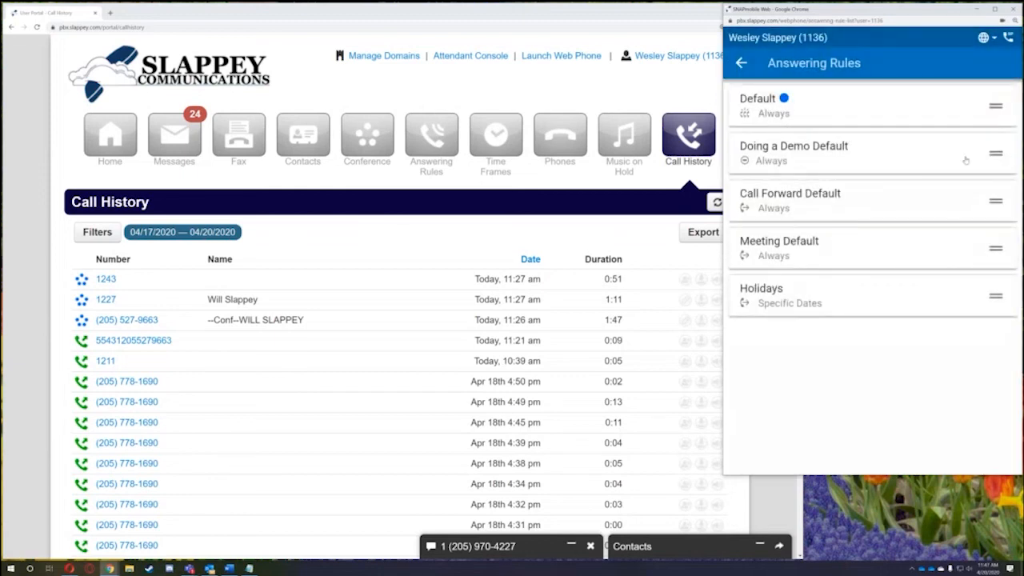
- Reorder the rules so Default ends at top priority, then return to contacts
{"action": "left_click_drag", "start_coordinate": [997, 152], "coordinate": [995, 100]}
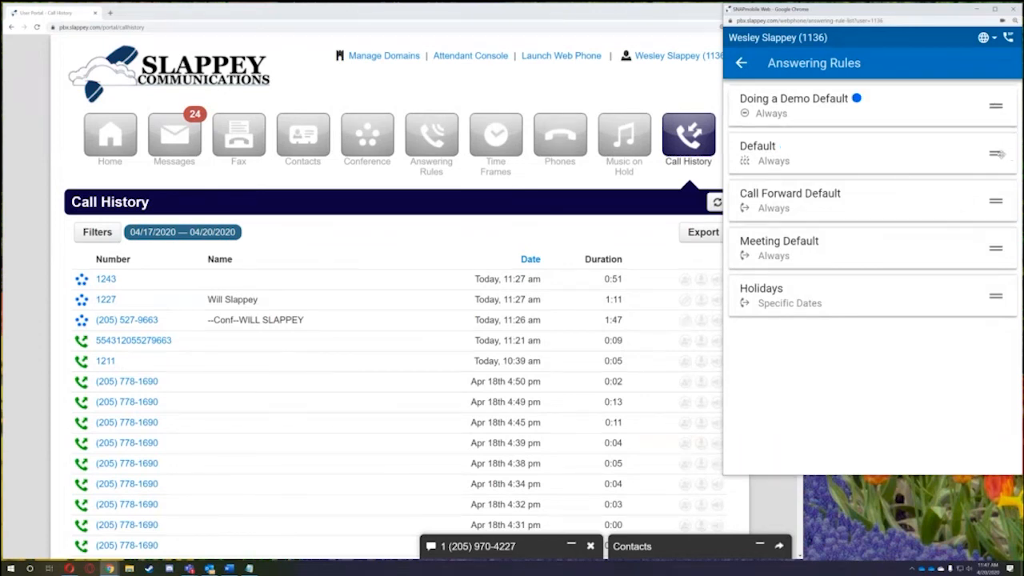
{"action": "left_click_drag", "start_coordinate": [997, 154], "coordinate": [997, 103]}
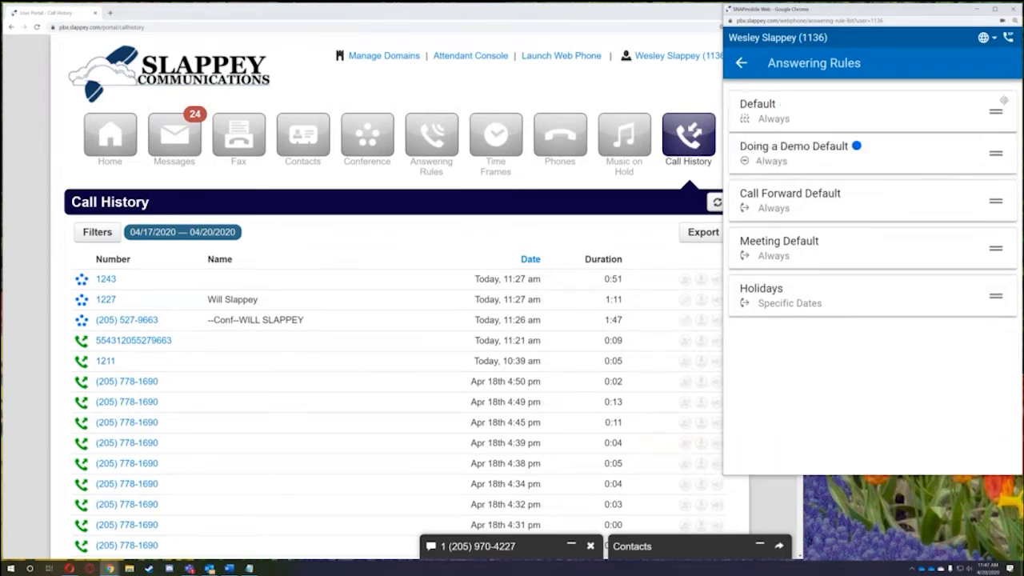
{"action": "left_click", "coordinate": [741, 64]}
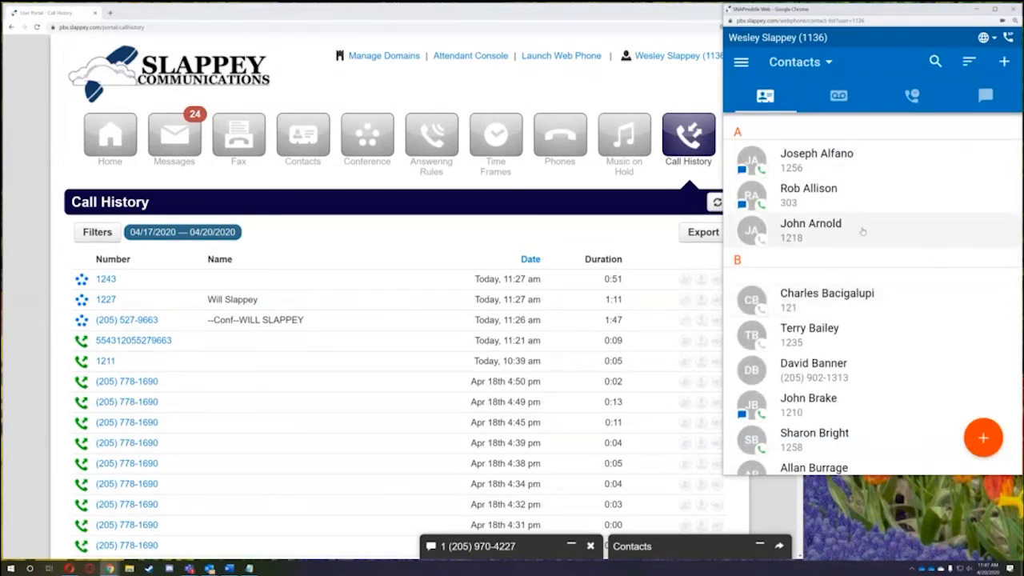
- View the first contact's details, then read the first voicemail's transcription
{"action": "left_click", "coordinate": [852, 152]}
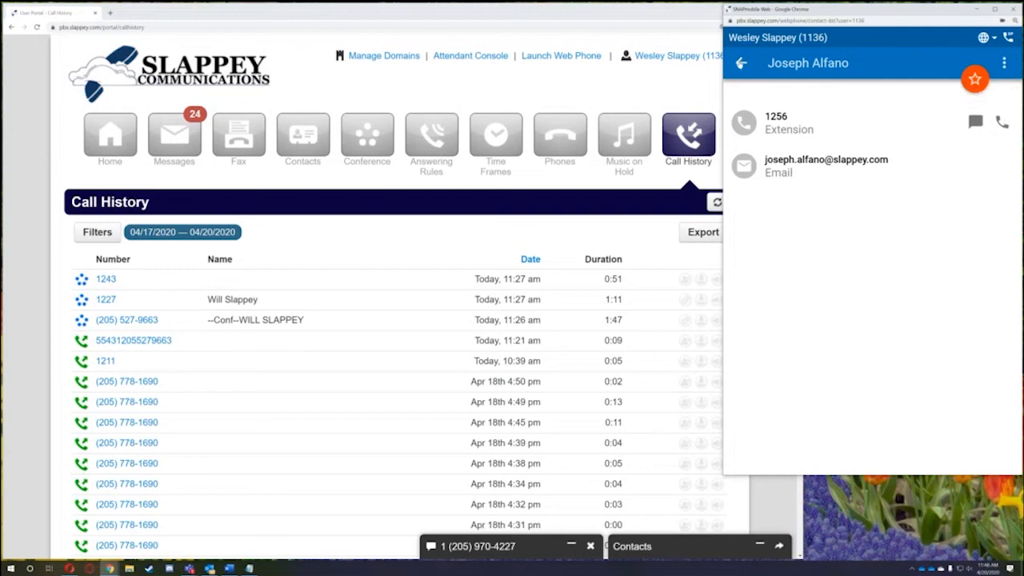
{"action": "left_click", "coordinate": [741, 63]}
{"action": "left_click", "coordinate": [838, 95]}
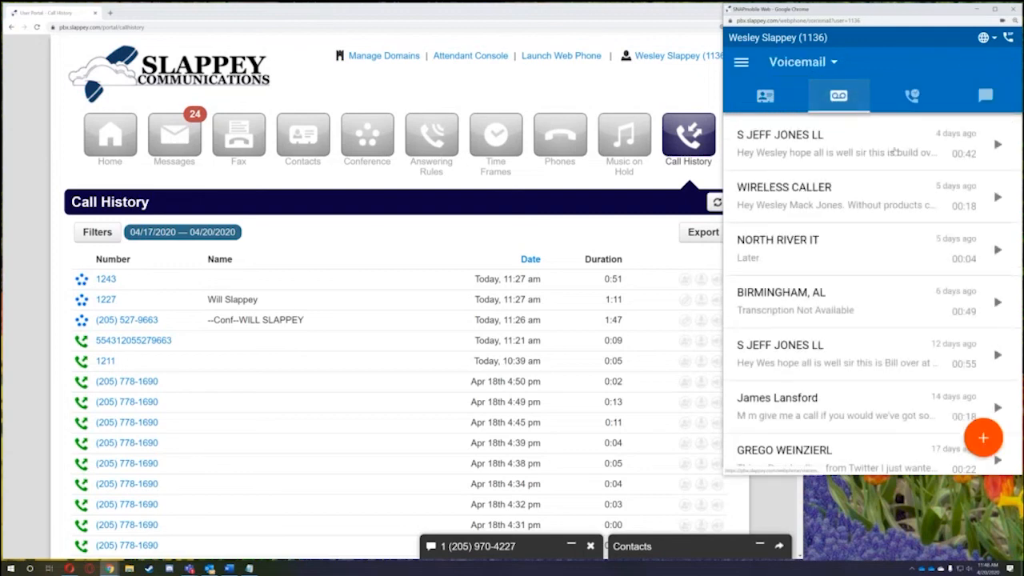
{"action": "left_click", "coordinate": [892, 155]}
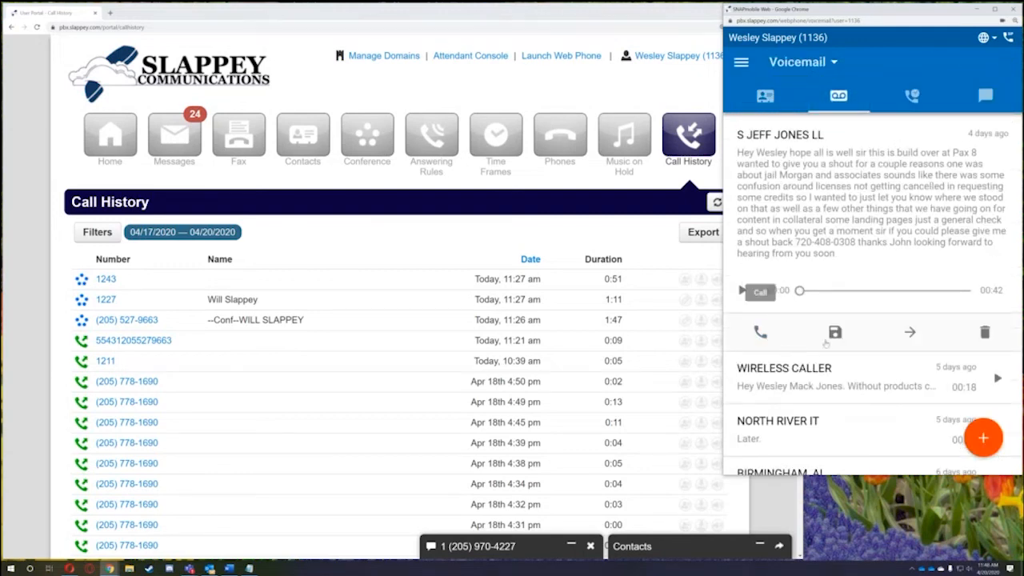
- Review an inbound call's details in call history, then close the web phone window
{"action": "left_click", "coordinate": [912, 96]}
{"action": "left_click", "coordinate": [896, 144]}
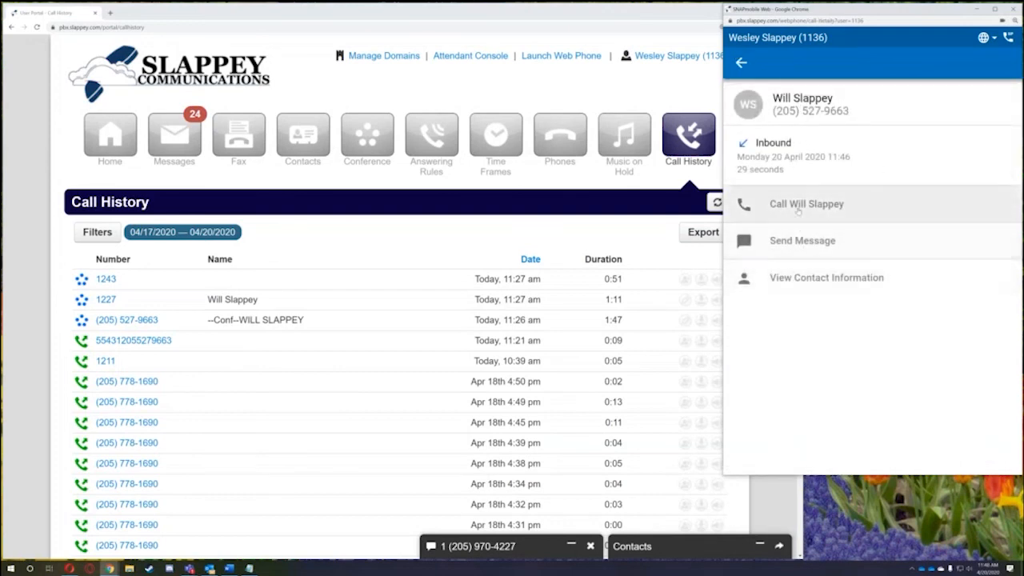
{"action": "left_click", "coordinate": [741, 64]}
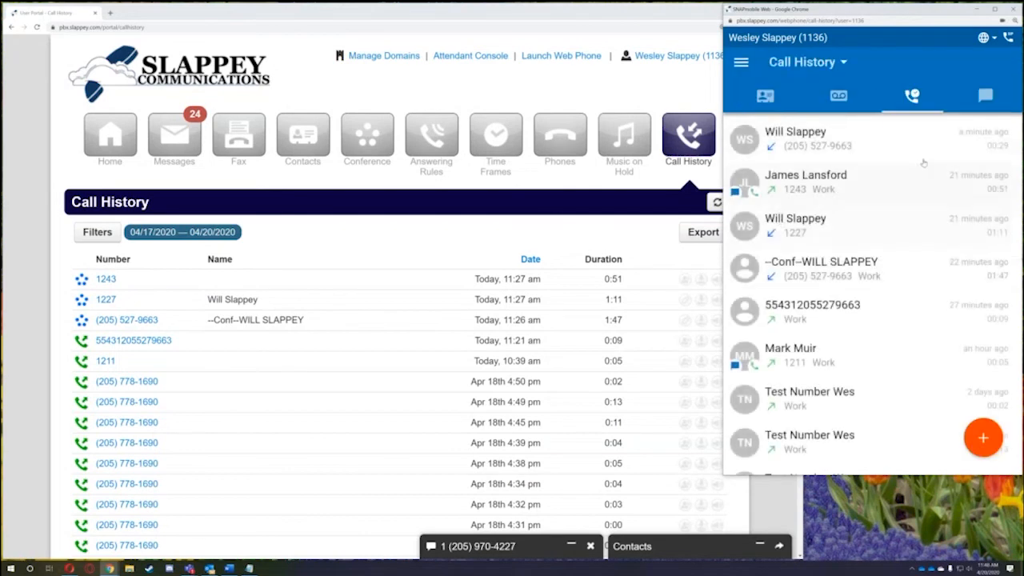
{"action": "left_click", "coordinate": [1014, 9]}
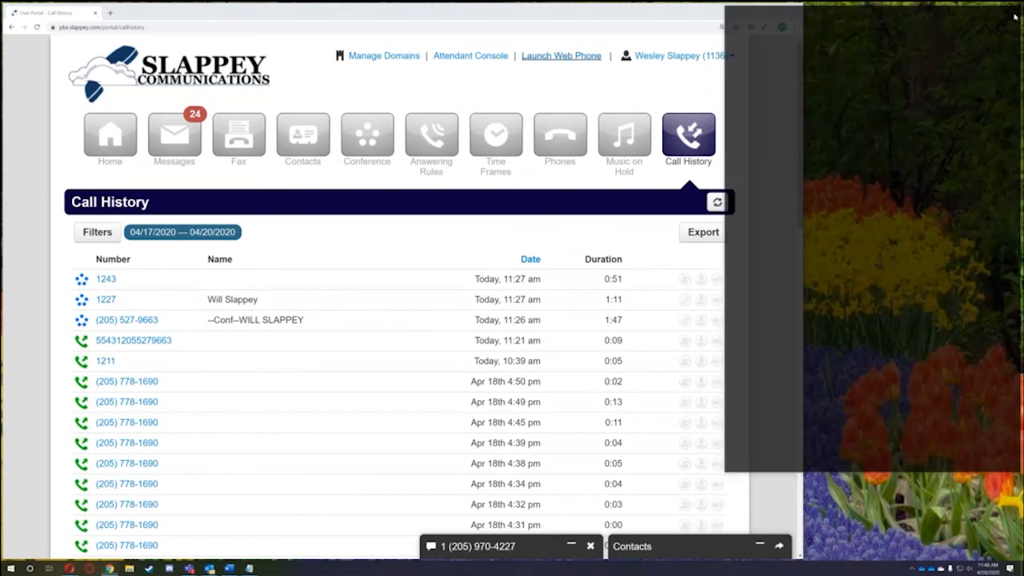
- Open the Attendant Console in a new tab and relaunch the web phone
{"action": "left_click", "coordinate": [472, 56]}
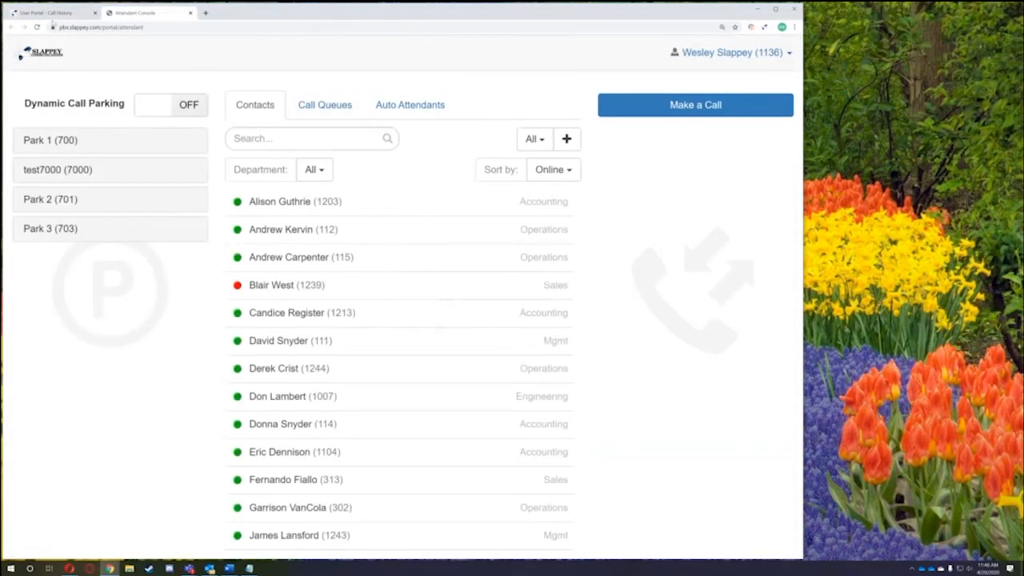
{"action": "left_click", "coordinate": [50, 13]}
{"action": "left_click", "coordinate": [561, 55]}
- Arrange the web phone and Attendant Console windows side by side
{"action": "left_click_drag", "start_coordinate": [94, 9], "coordinate": [952, 12]}
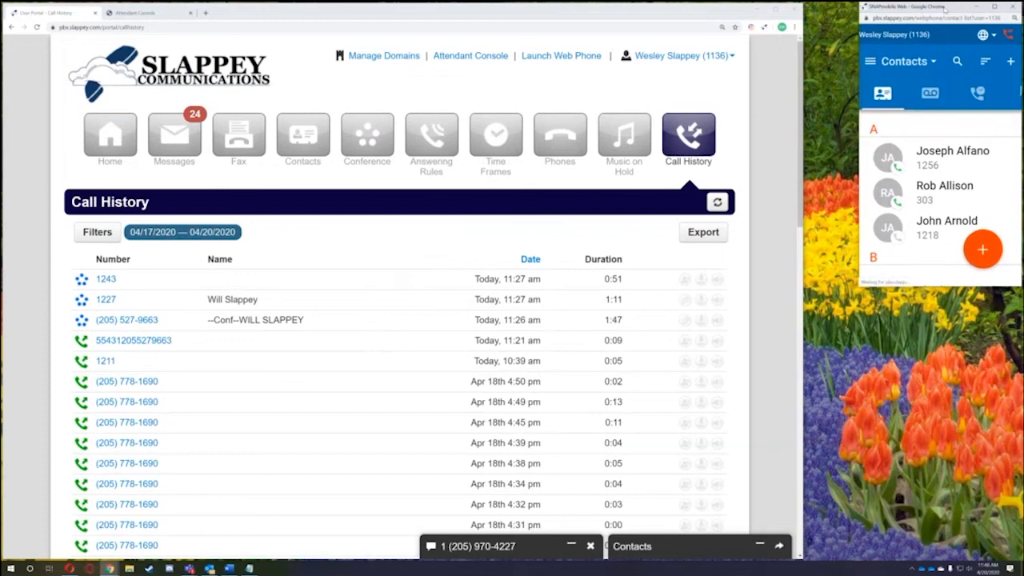
{"action": "left_click_drag", "start_coordinate": [859, 284], "coordinate": [796, 402]}
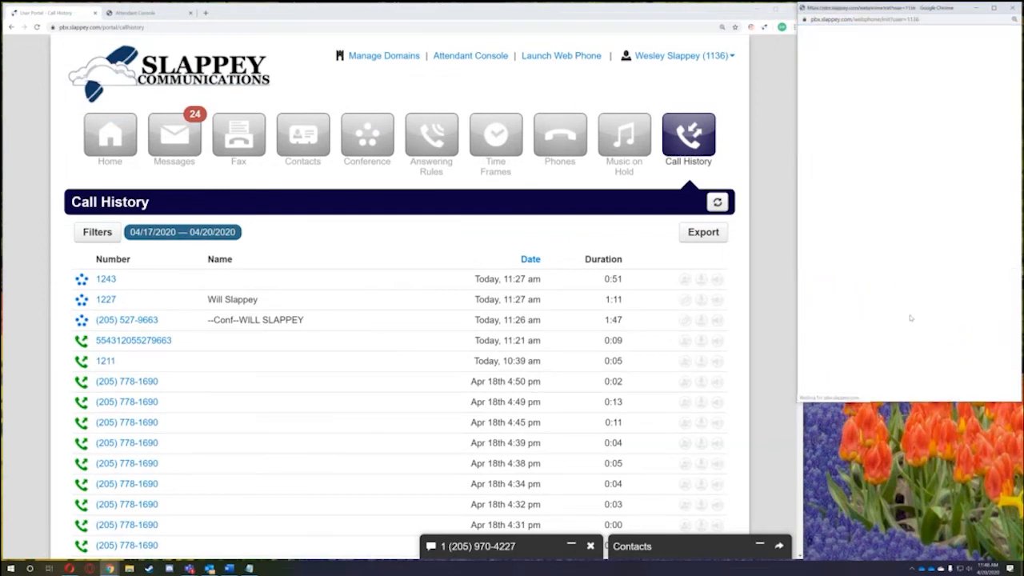
{"action": "left_click", "coordinate": [153, 15]}
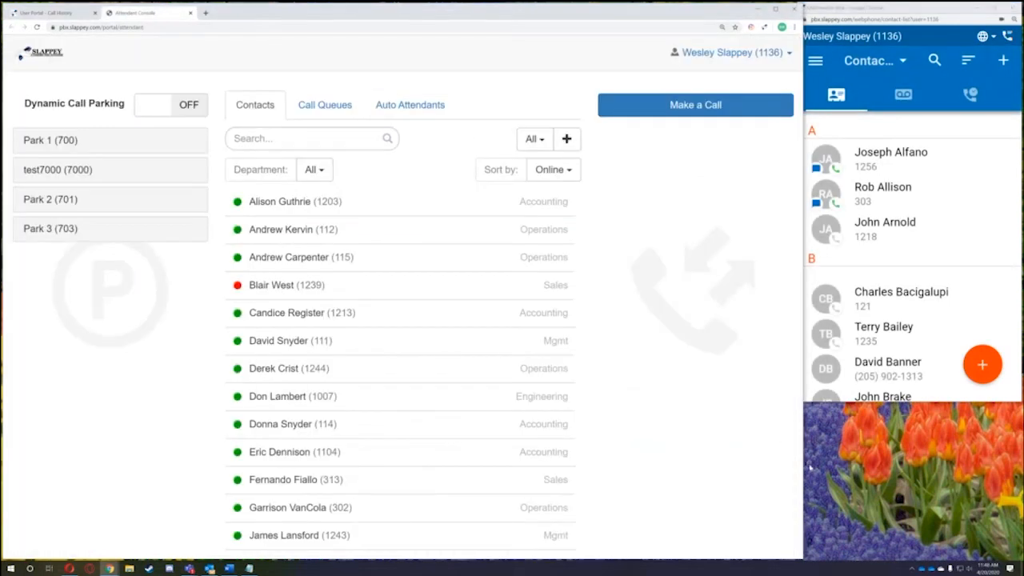
{"action": "left_click_drag", "start_coordinate": [805, 464], "coordinate": [799, 468]}
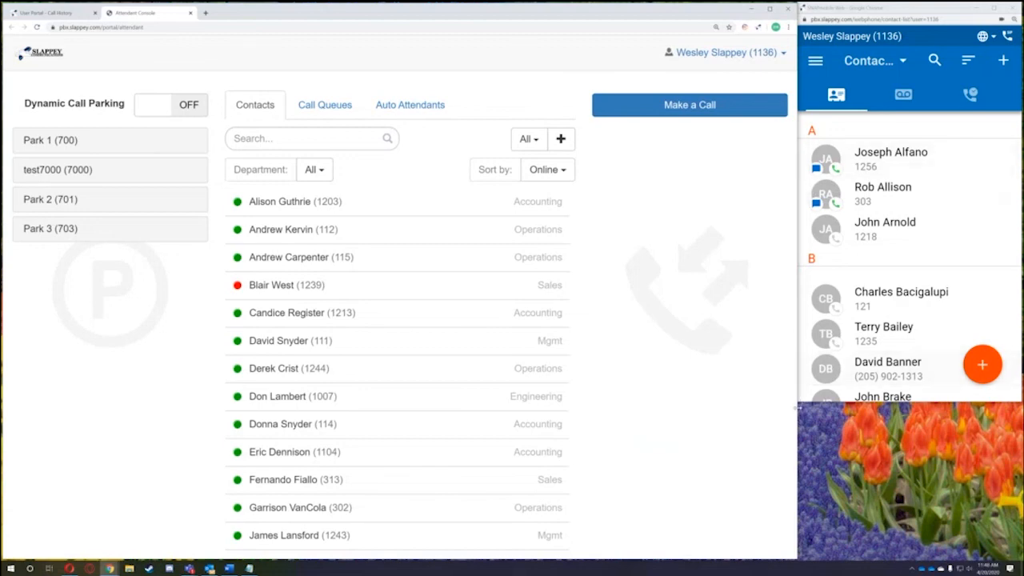
{"action": "left_click_drag", "start_coordinate": [796, 410], "coordinate": [724, 414]}
{"action": "left_click", "coordinate": [669, 362]}
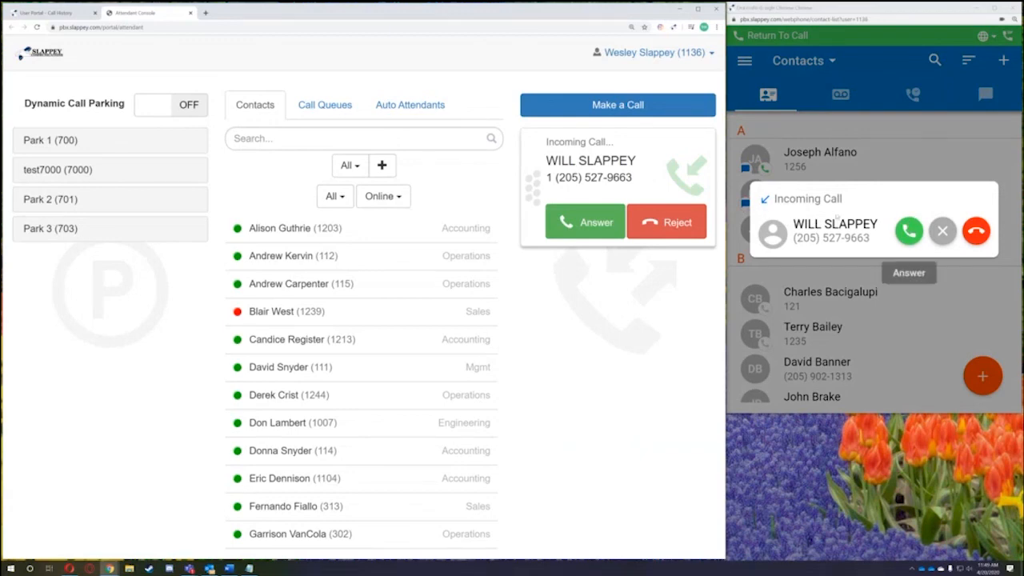
- Answer the incoming call on the console card and mute it in the web phone
{"action": "left_click", "coordinate": [578, 224]}
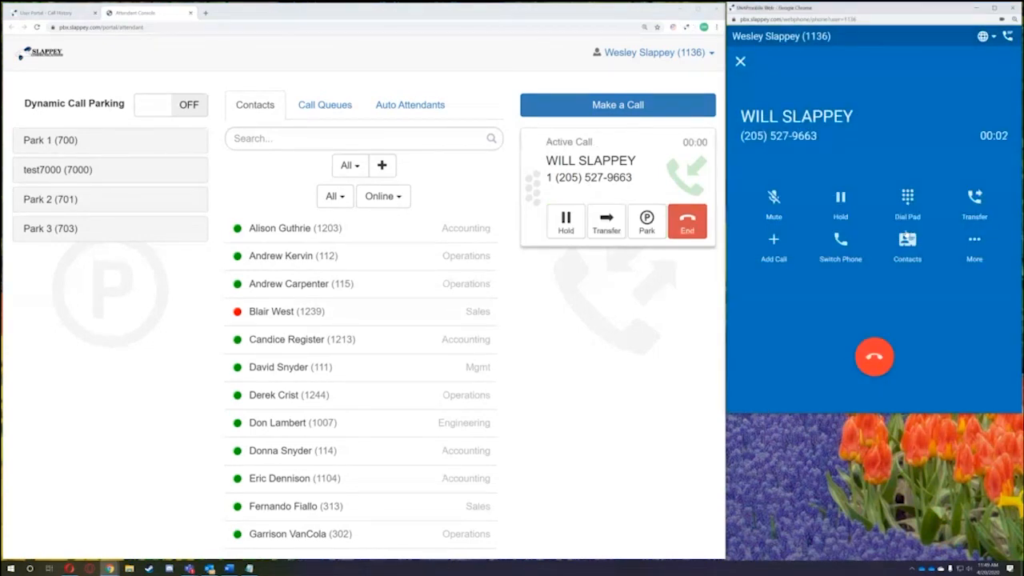
{"action": "left_click", "coordinate": [774, 198]}
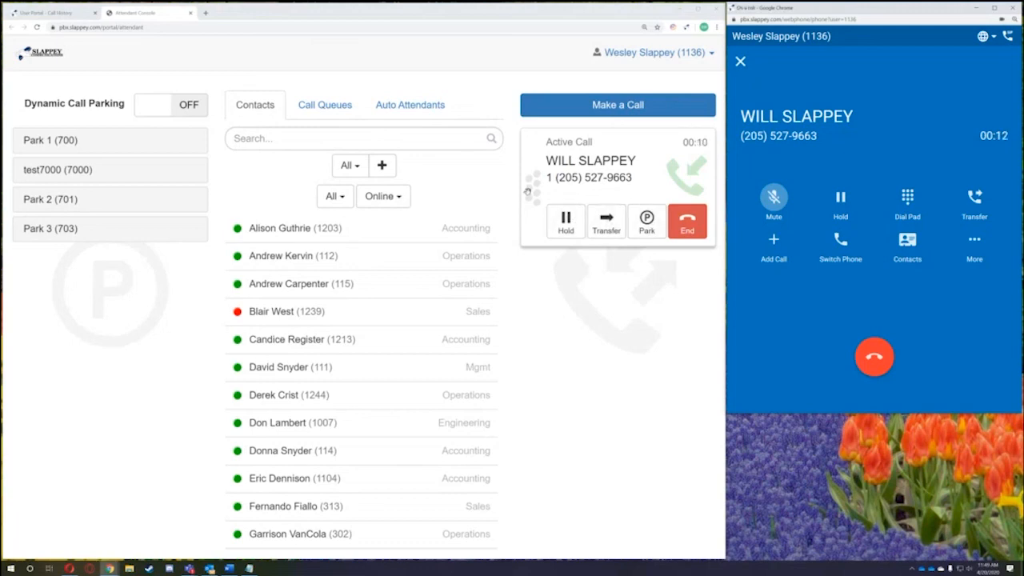
{"action": "left_click_drag", "start_coordinate": [528, 189], "coordinate": [541, 171]}
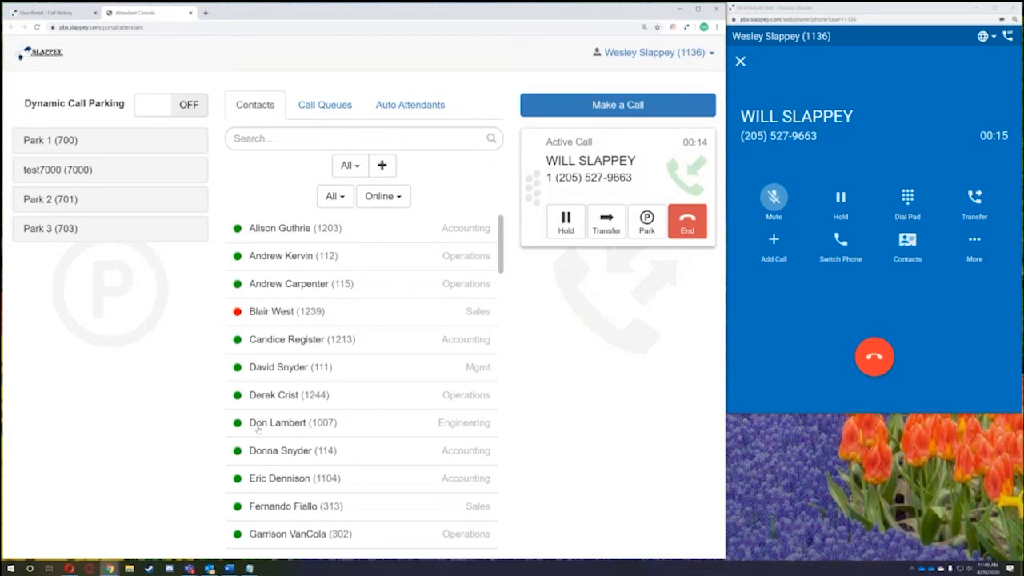
- Maximize the Attendant Console window to full screen
{"action": "scroll", "coordinate": [300, 363], "scroll_direction": "down", "scroll_amount": 15}
{"action": "scroll", "coordinate": [302, 365], "scroll_direction": "down", "scroll_amount": 3}
{"action": "scroll", "coordinate": [302, 365], "scroll_direction": "up", "scroll_amount": 15}
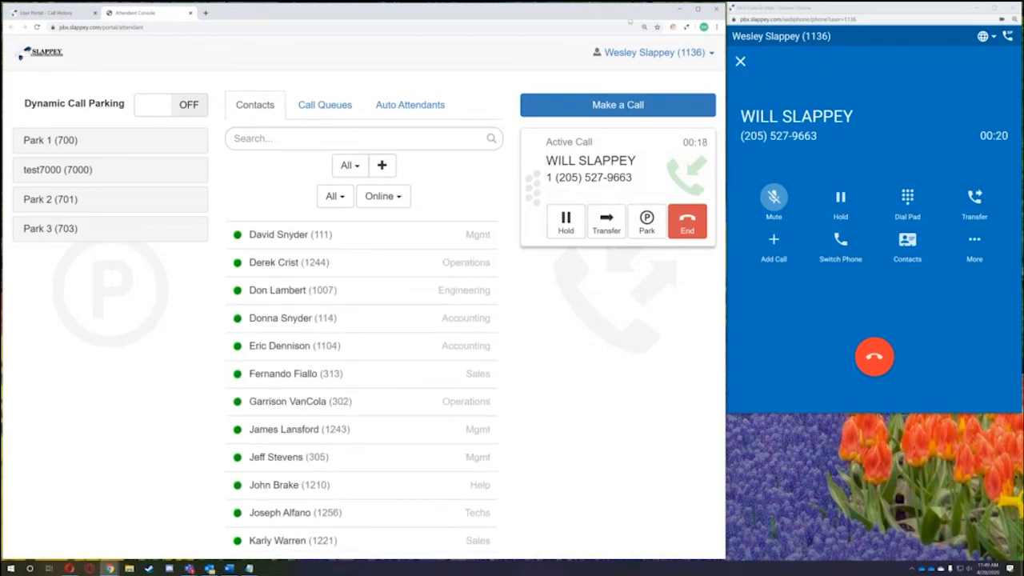
{"action": "left_click", "coordinate": [698, 9]}
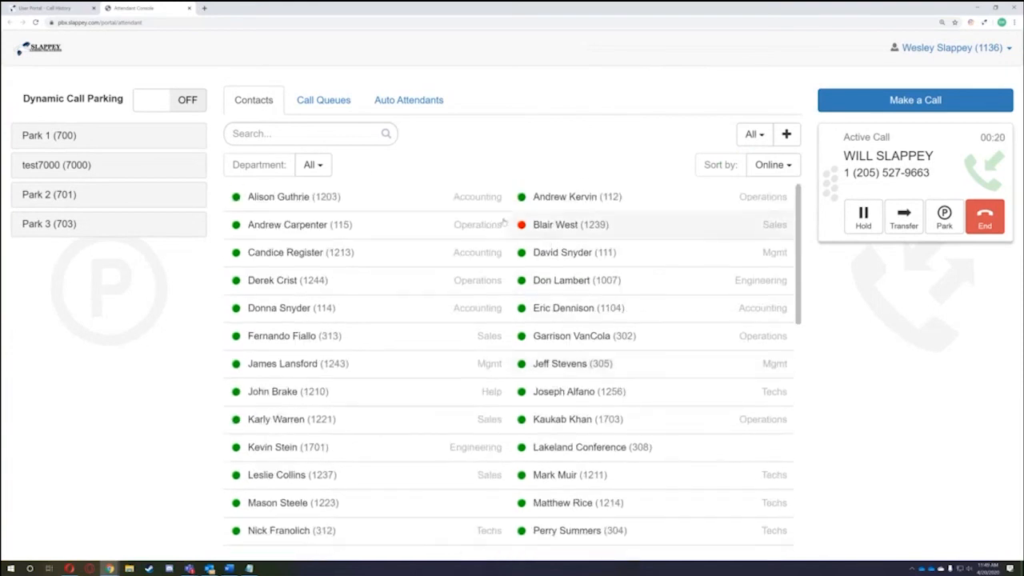
- Search the contact list for 'wil' after trying Jame, Will, Lesl and Tim
{"action": "left_click", "coordinate": [312, 165]}
{"action": "left_click", "coordinate": [374, 148]}
{"action": "left_click", "coordinate": [333, 132]}
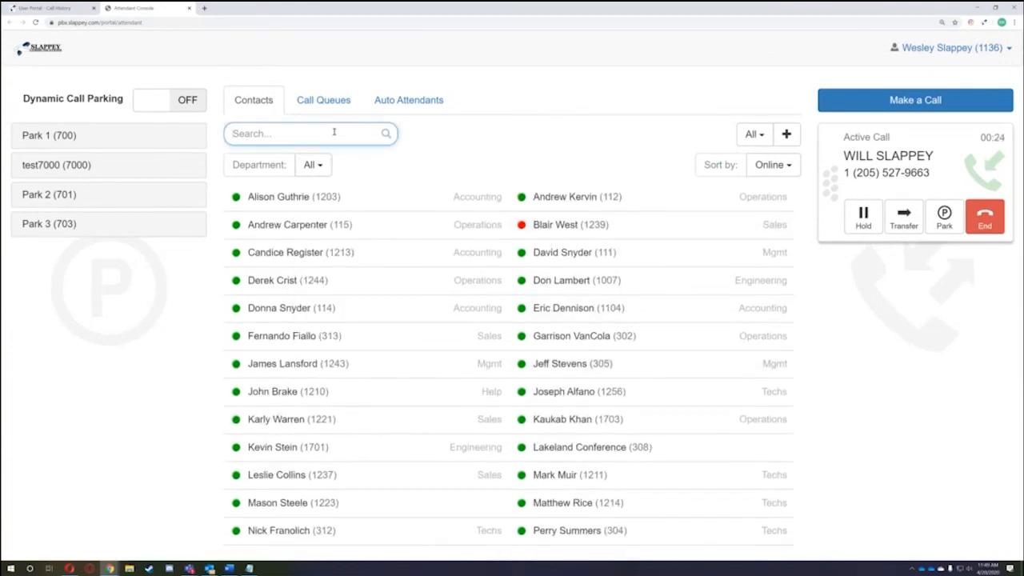
{"action": "type", "text": "James"}
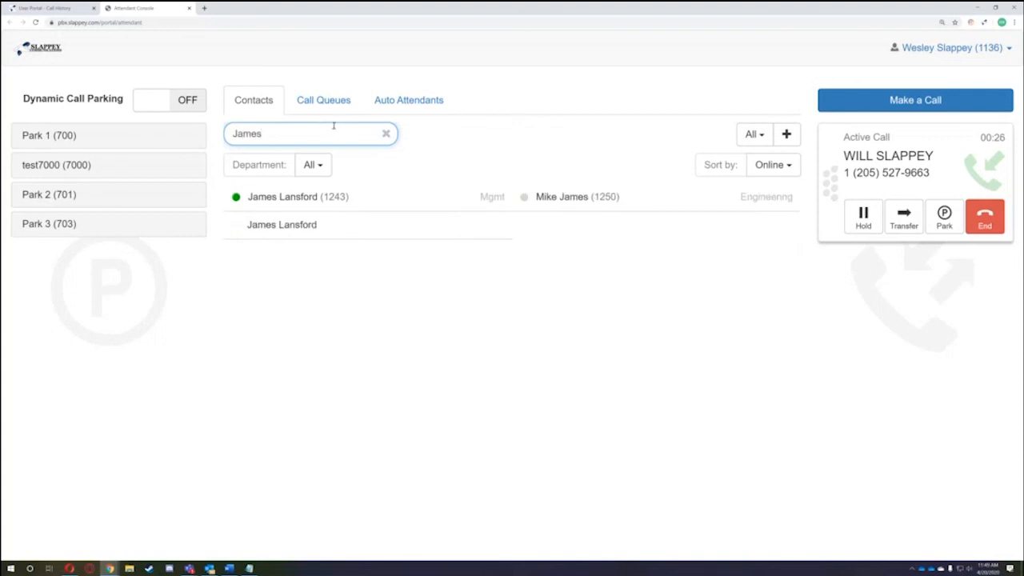
{"action": "left_click_drag", "start_coordinate": [265, 134], "coordinate": [214, 133]}
{"action": "type", "text": "Will"}
{"action": "key", "text": "BackSpace"}
{"action": "key", "text": "BackSpace"}
{"action": "key", "text": "BackSpace"}
{"action": "key", "text": "BackSpace"}
{"action": "type", "text": "Lesl"}
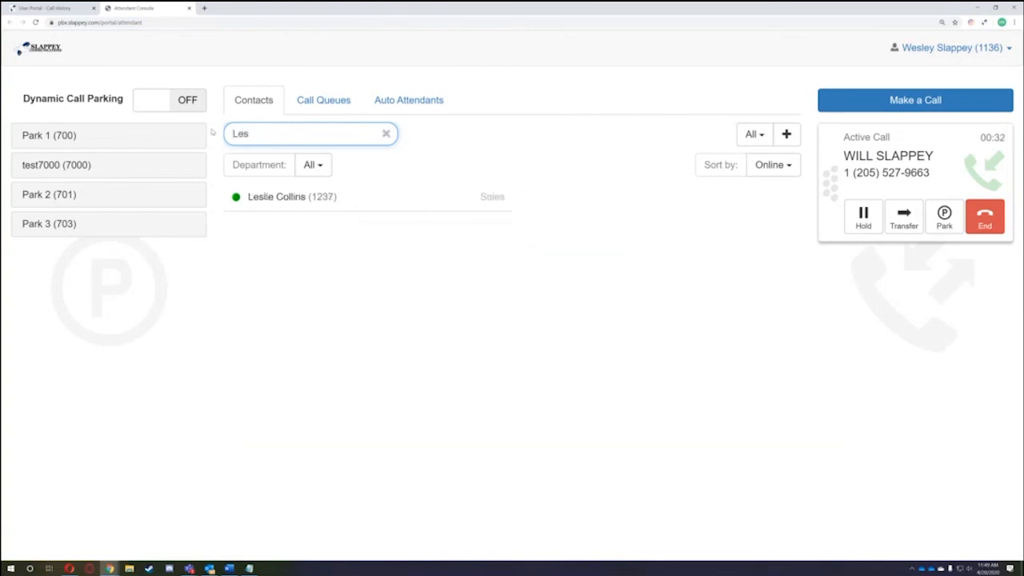
{"action": "key", "text": "BackSpace"}
{"action": "key", "text": "BackSpace"}
{"action": "key", "text": "BackSpace"}
{"action": "type", "text": "Tim"}
{"action": "key", "text": "BackSpace"}
{"action": "key", "text": "BackSpace"}
{"action": "key", "text": "BackSpace"}
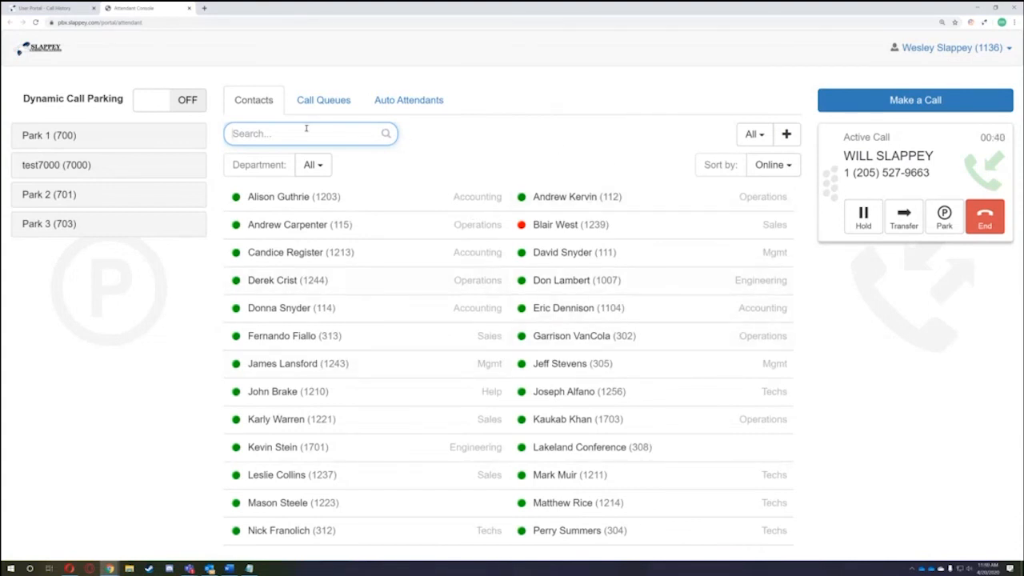
{"action": "type", "text": "wil"}
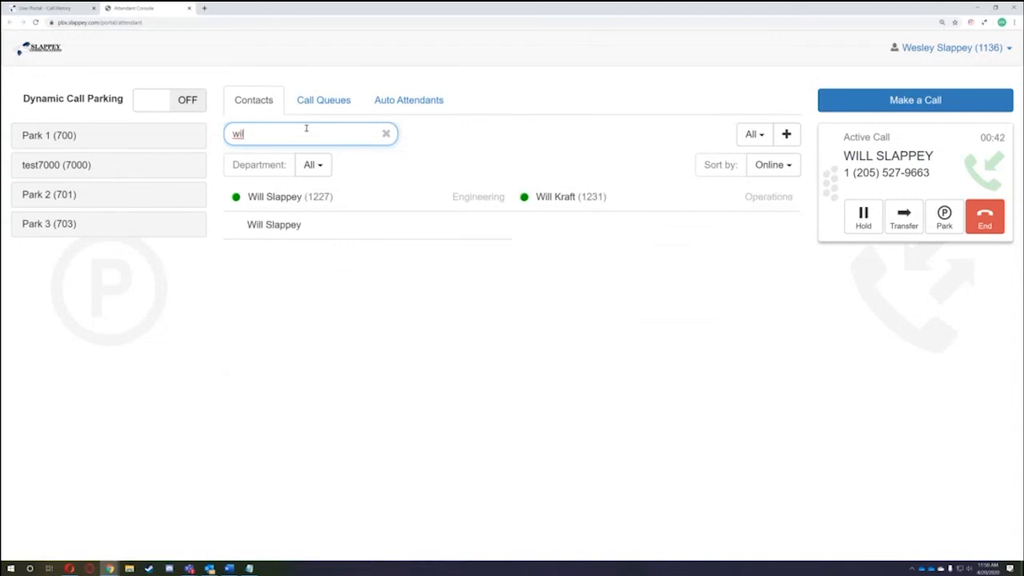
- Start transferring the active call to extension 1227
{"action": "left_click_drag", "start_coordinate": [832, 183], "coordinate": [320, 198]}
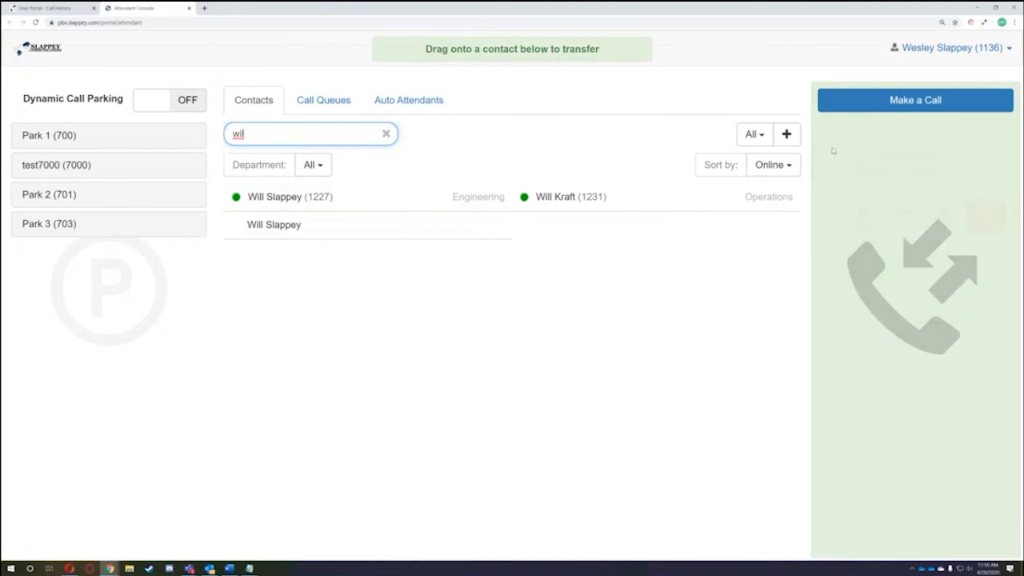
{"action": "left_click", "coordinate": [904, 215]}
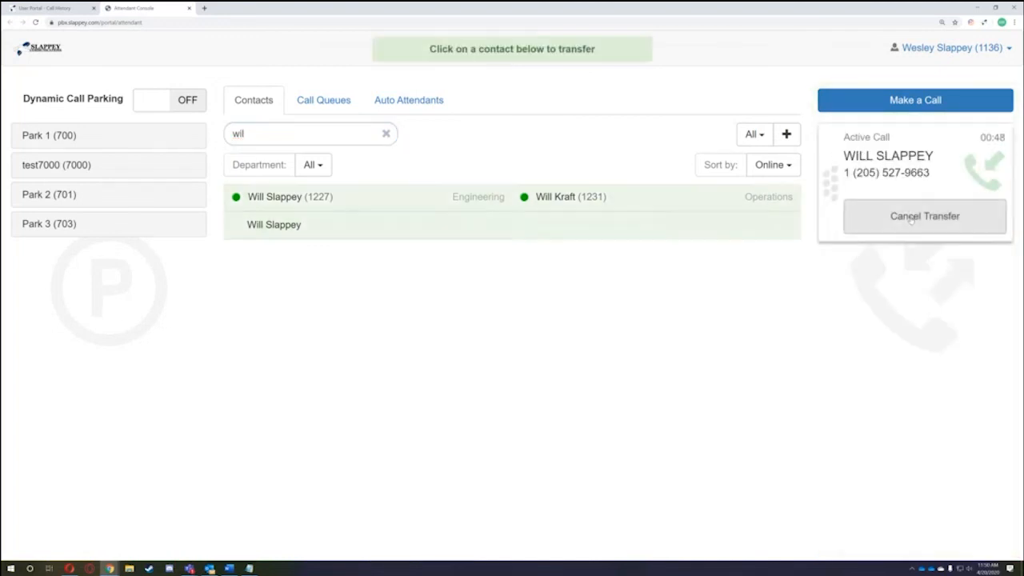
{"action": "left_click", "coordinate": [313, 198]}
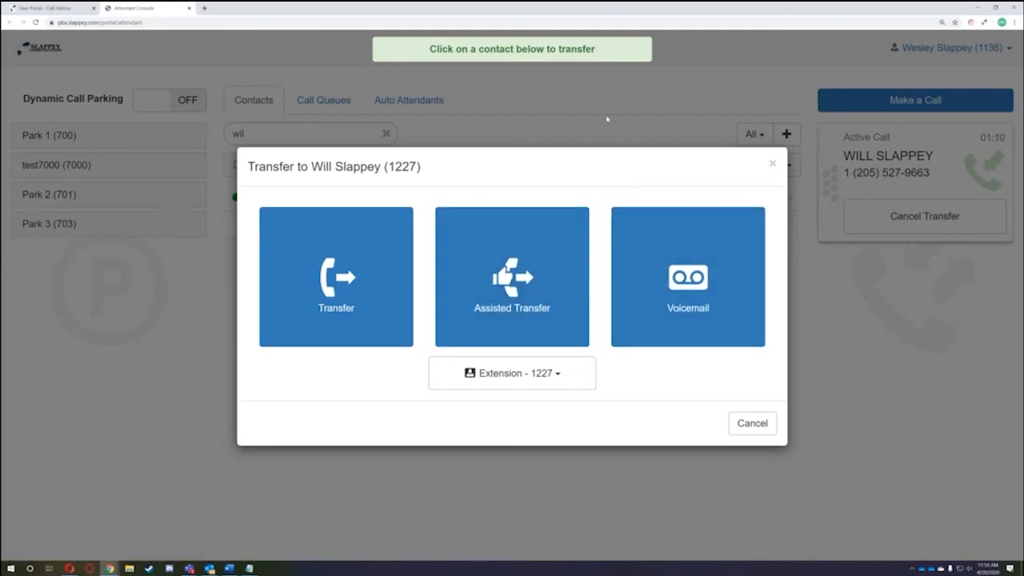
- Transfer the call to extension 1227's voicemail and clear the 'wil' search
{"action": "left_click", "coordinate": [672, 266]}
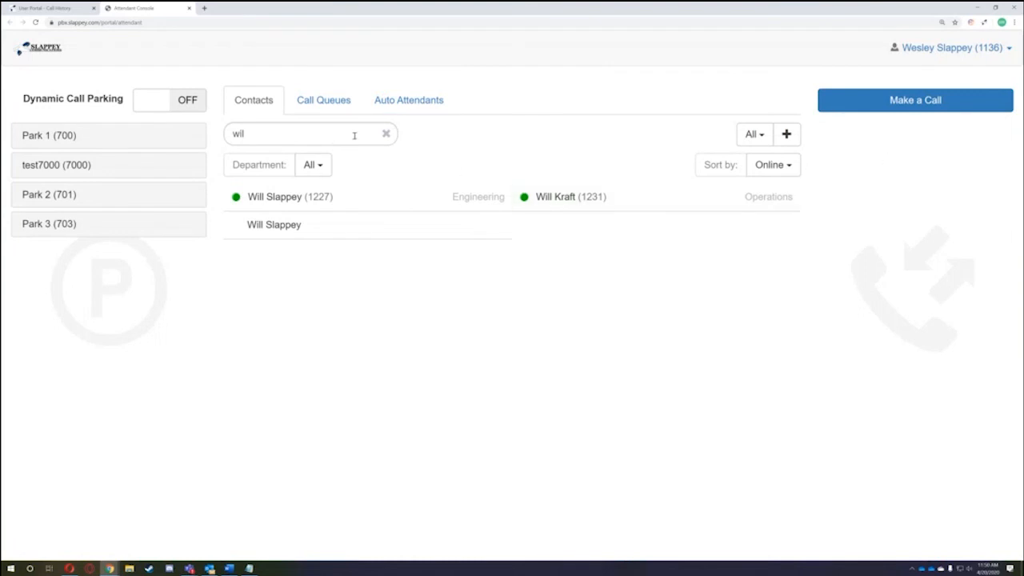
{"action": "left_click", "coordinate": [386, 134]}
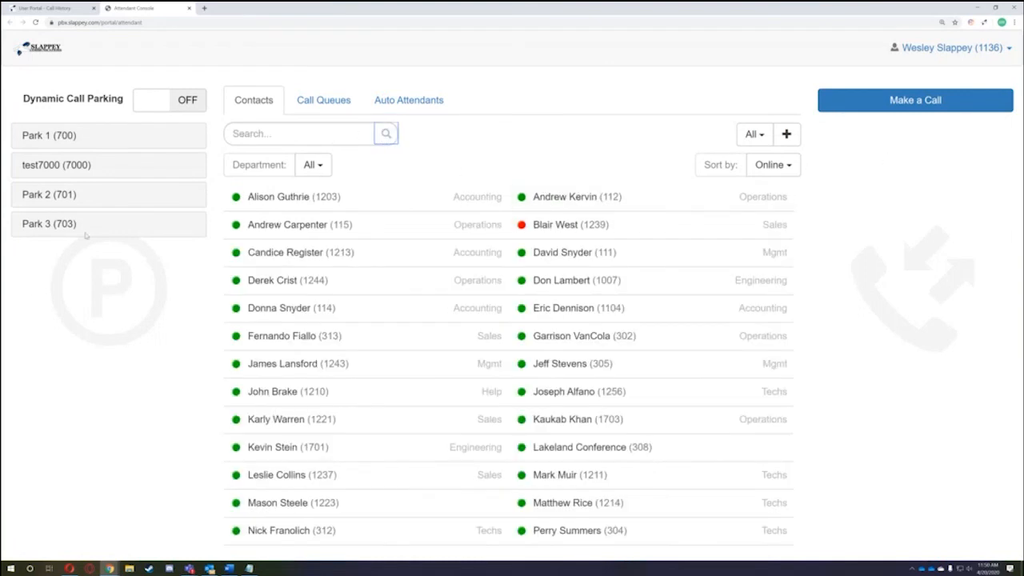
- Browse the Call Queues and Auto Attendants tabs, then switch back to the Call History tab
{"action": "left_click", "coordinate": [320, 104]}
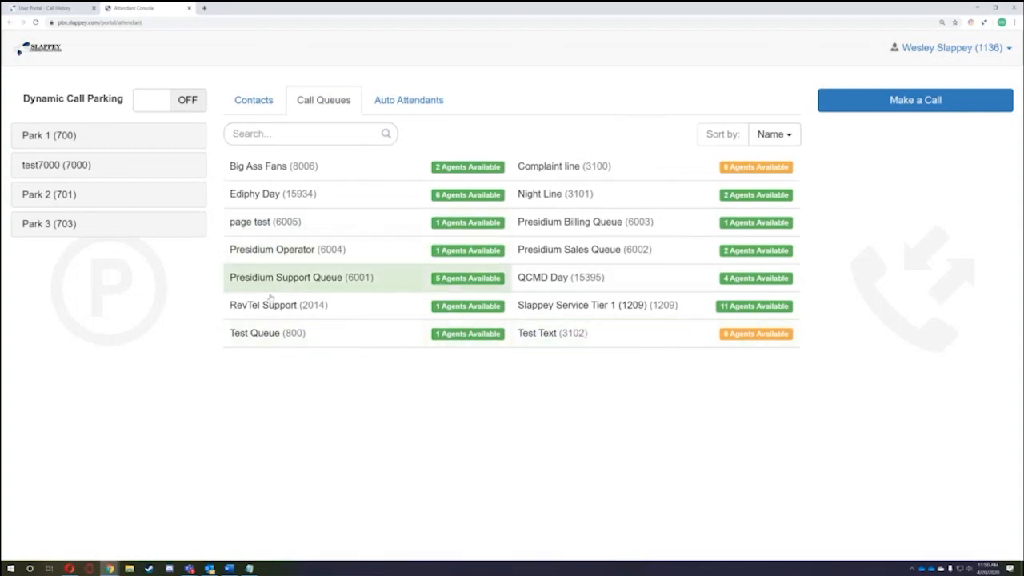
{"action": "left_click", "coordinate": [403, 101]}
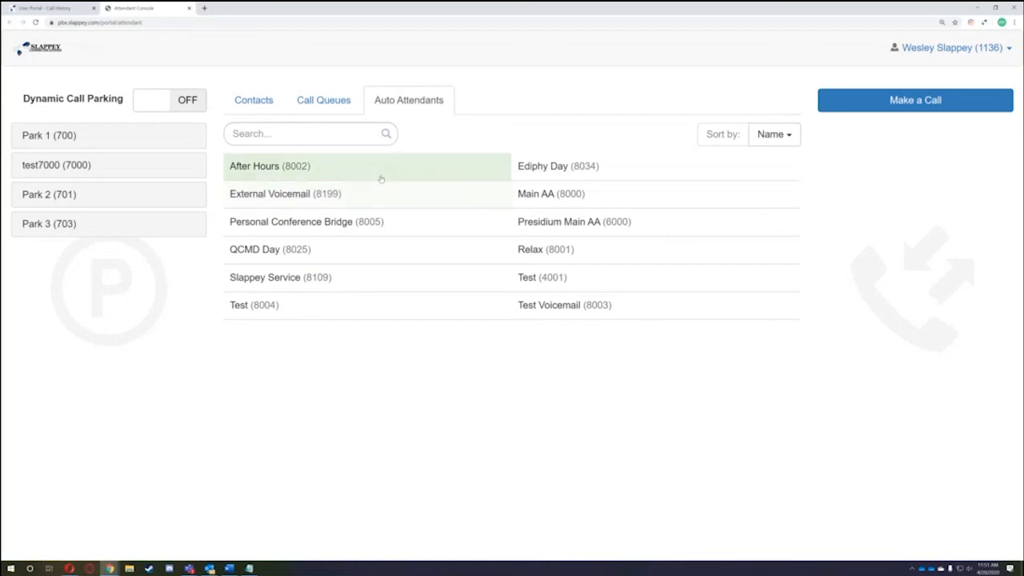
{"action": "left_click", "coordinate": [254, 100]}
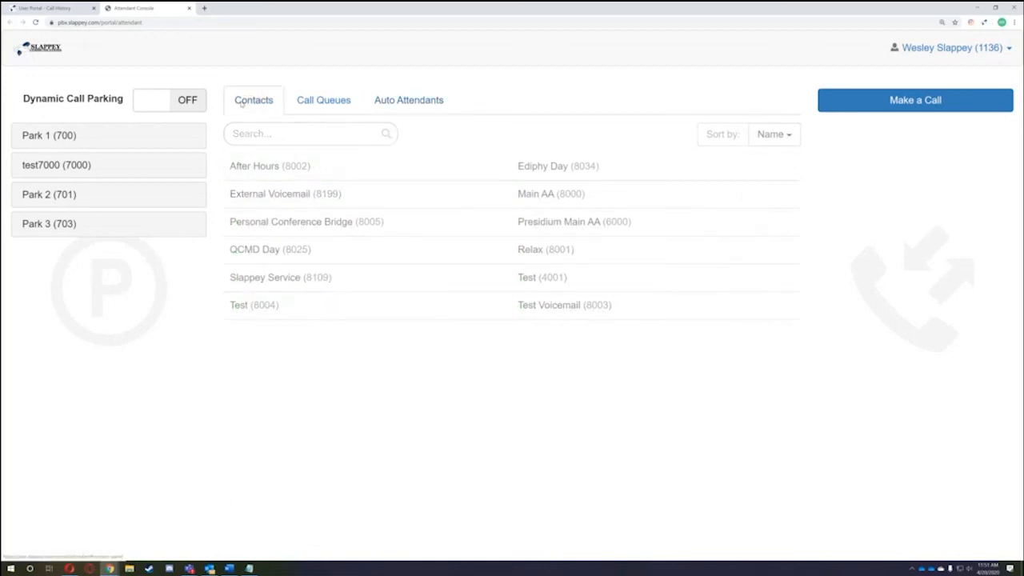
{"action": "left_click", "coordinate": [323, 100]}
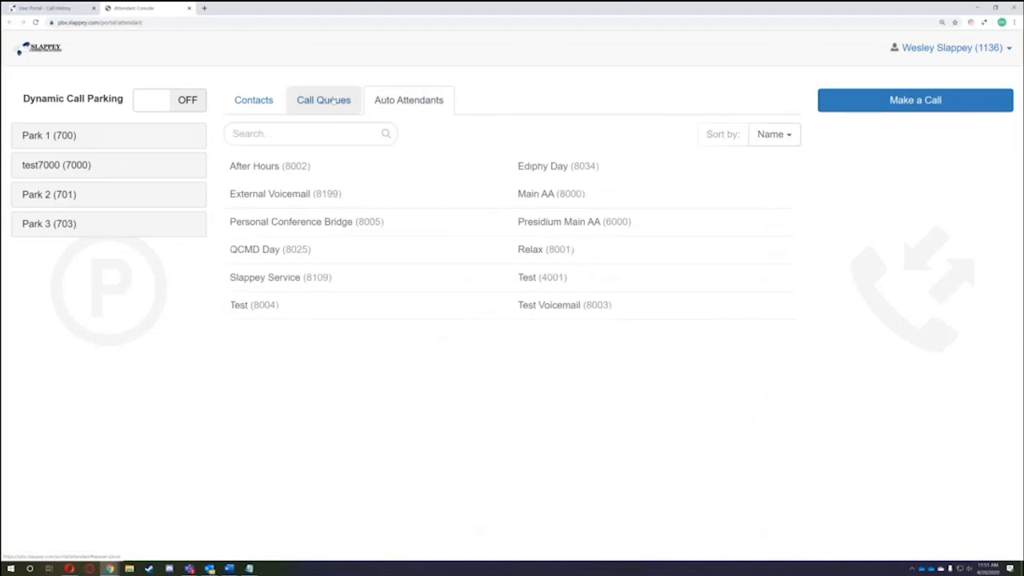
{"action": "left_click", "coordinate": [236, 102]}
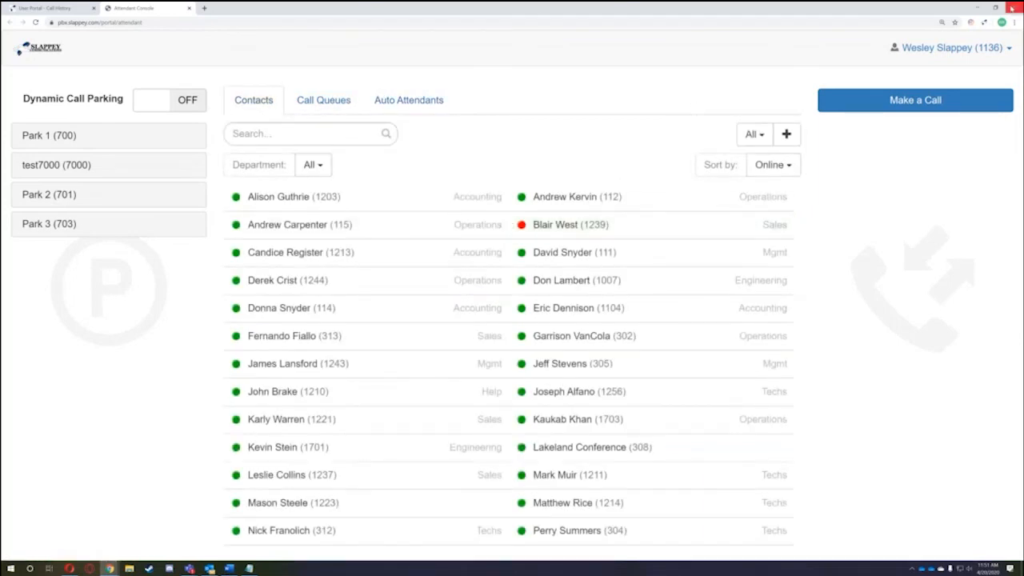
{"action": "left_click", "coordinate": [61, 10]}
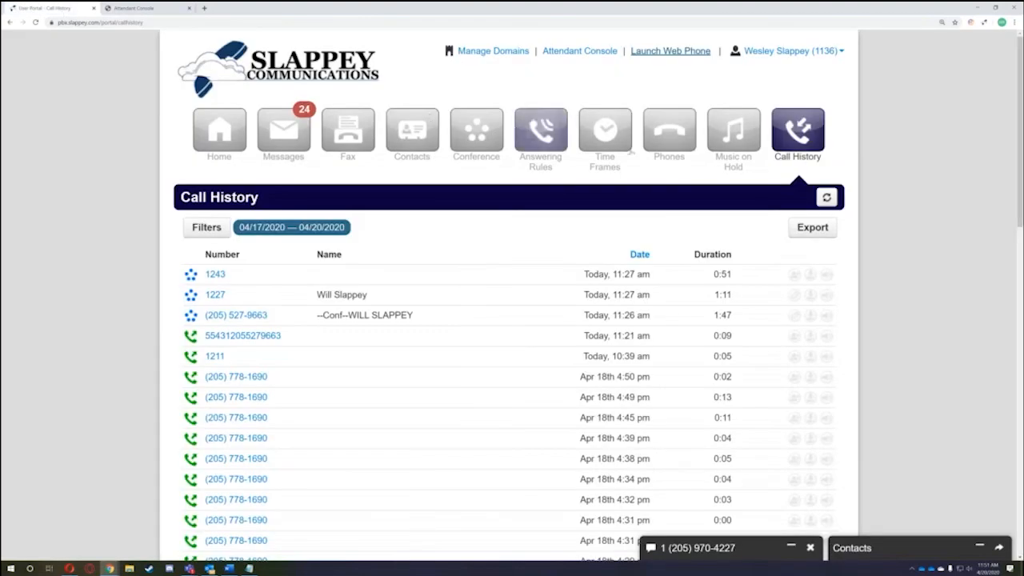